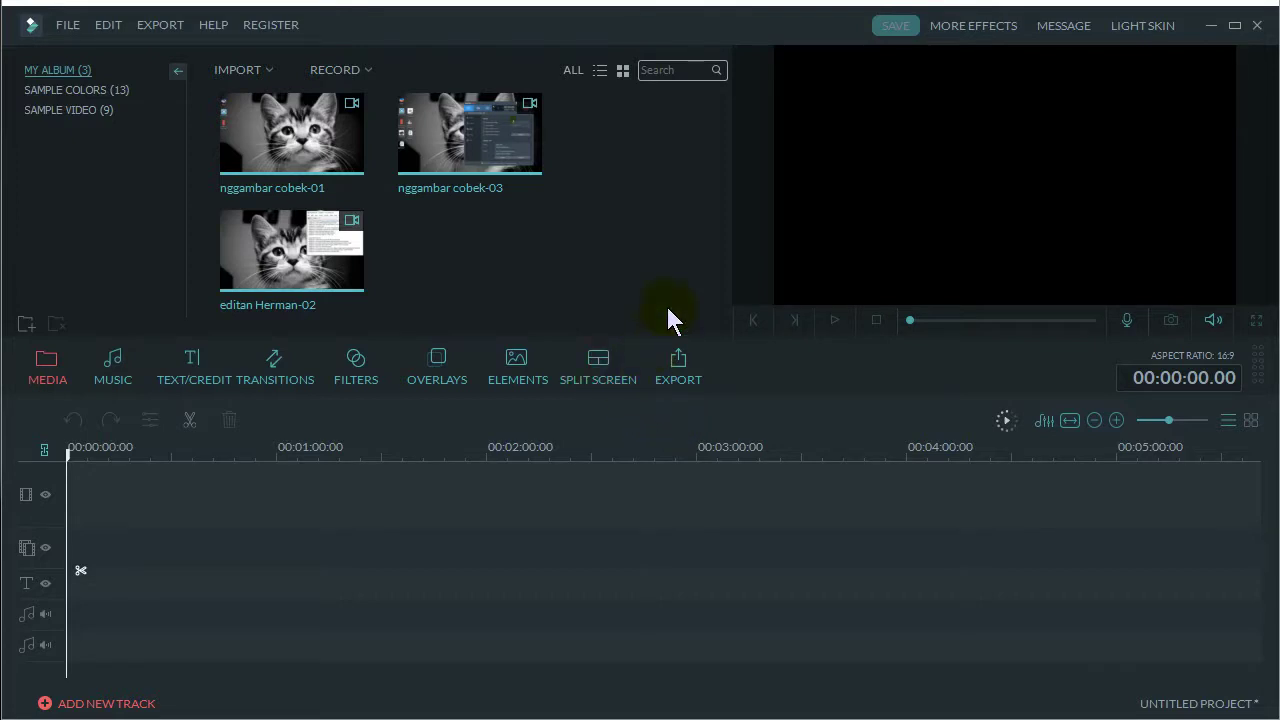
Switch to the Bandicam recordings folder in File Explorer, enlarge its window and select the "editan" MP4 recording numbered 03
{"action": "left_click", "coordinate": [1211, 26]}
{"action": "left_click_drag", "start_coordinate": [746, 66], "coordinate": [833, 96]}
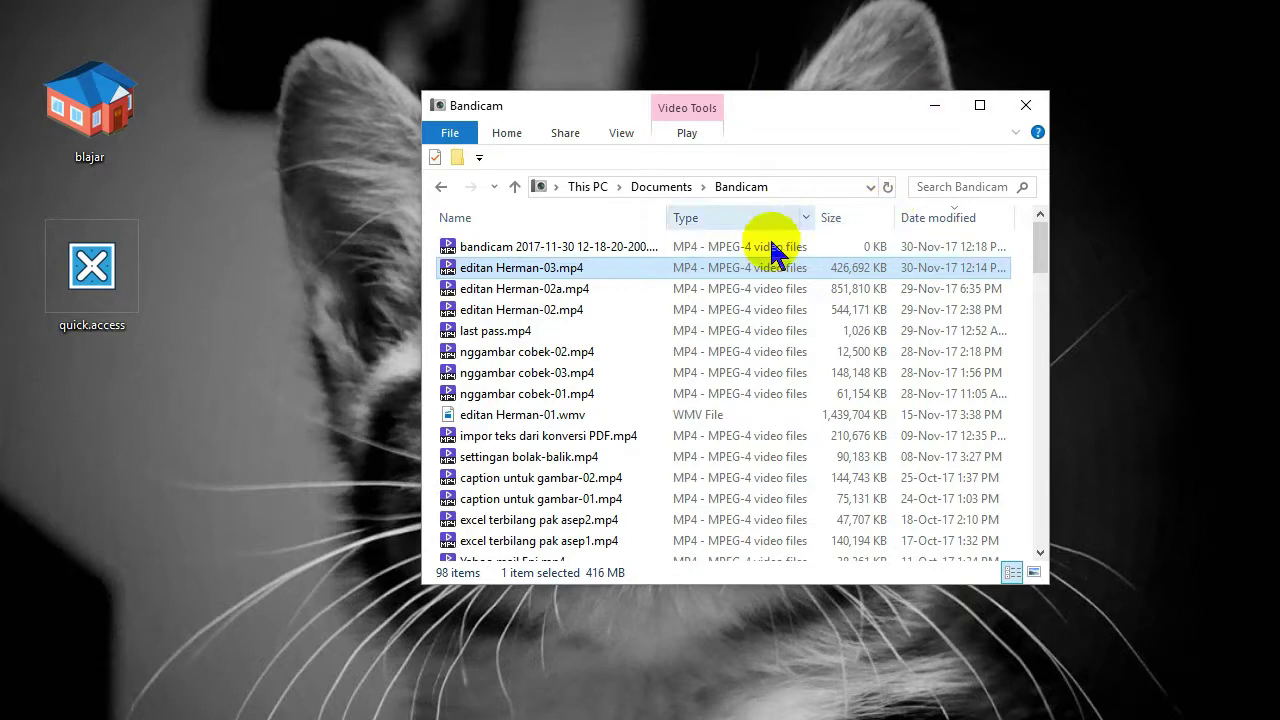
{"action": "left_click_drag", "start_coordinate": [810, 107], "coordinate": [843, 88]}
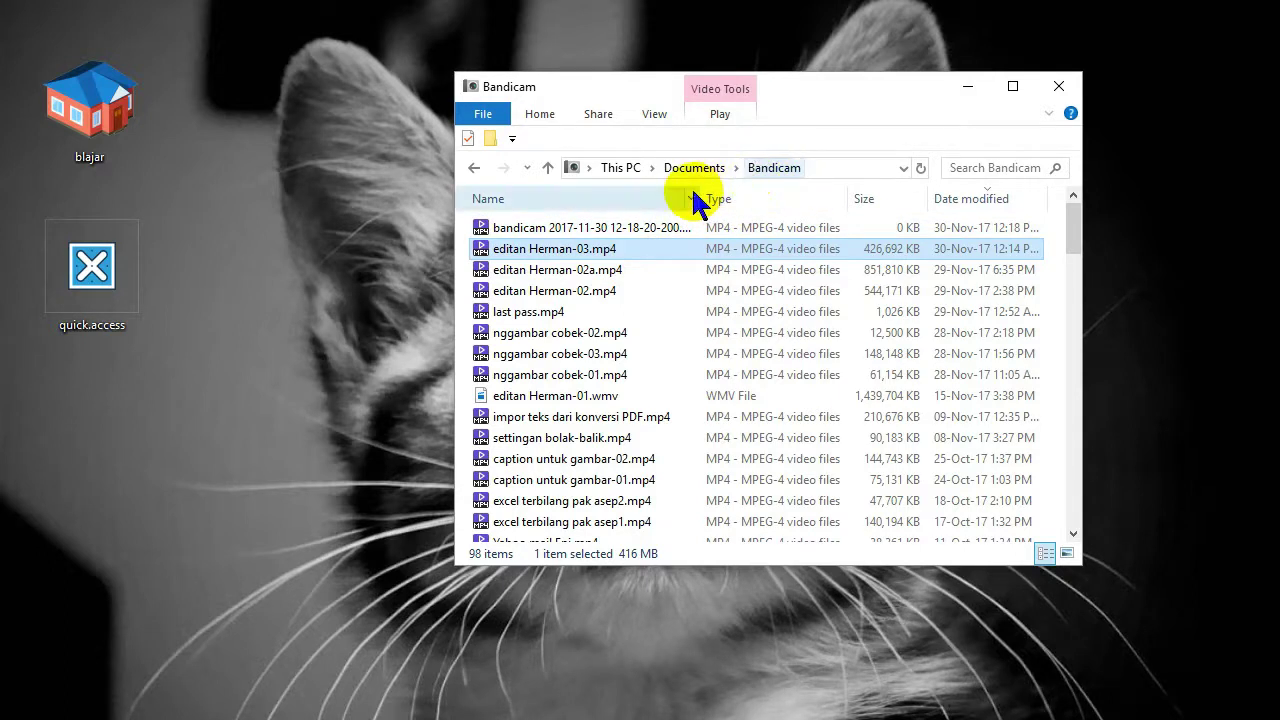
{"action": "left_click_drag", "start_coordinate": [817, 93], "coordinate": [775, 95]}
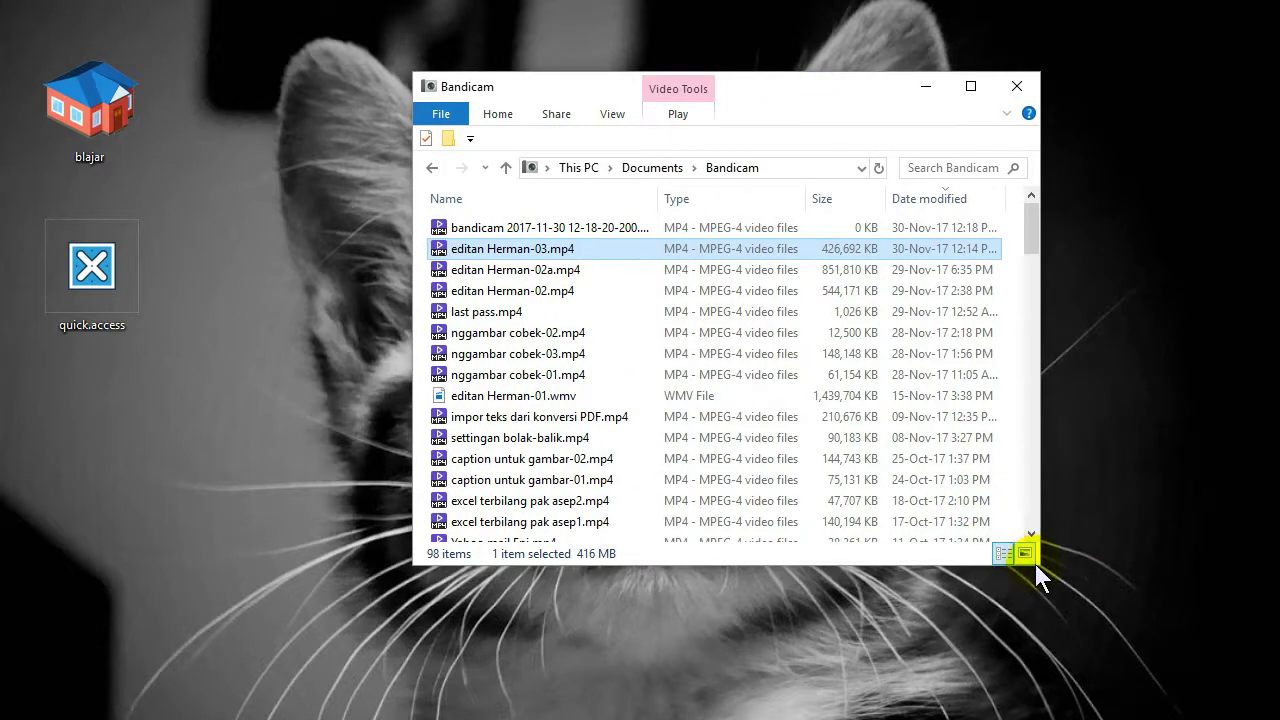
{"action": "left_click_drag", "start_coordinate": [1038, 564], "coordinate": [1042, 679]}
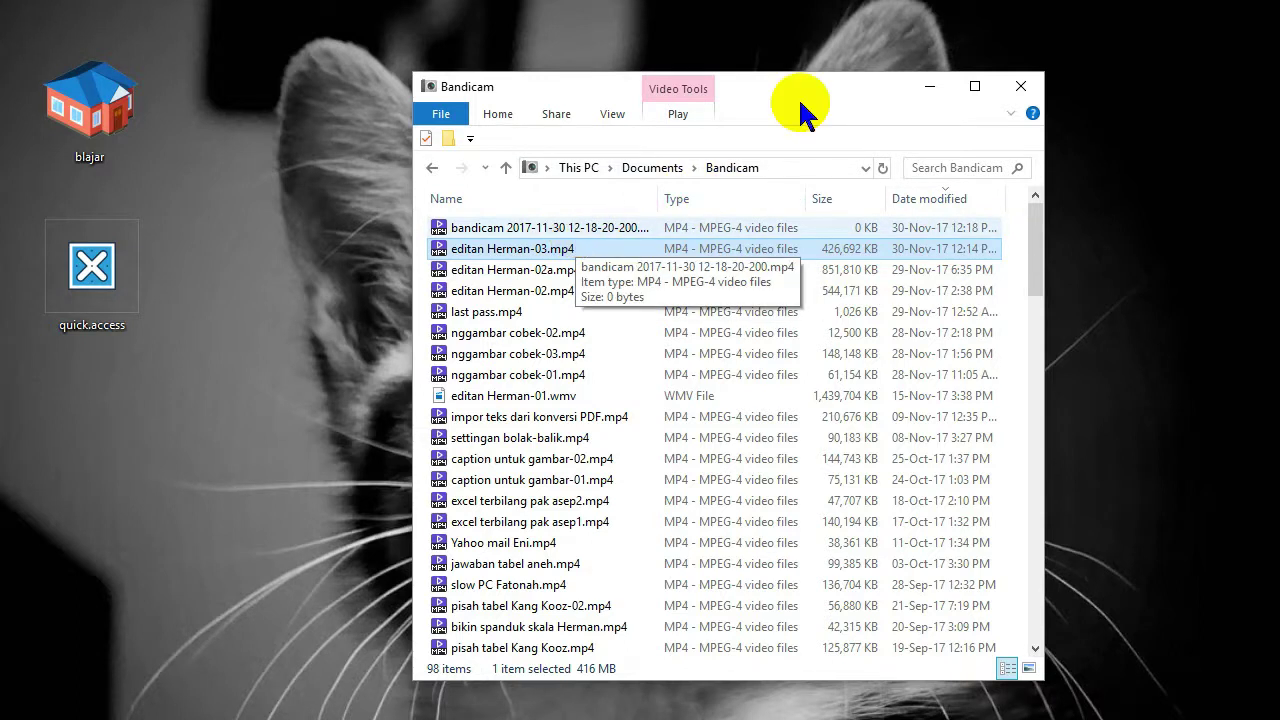
{"action": "left_click_drag", "start_coordinate": [798, 97], "coordinate": [740, 72]}
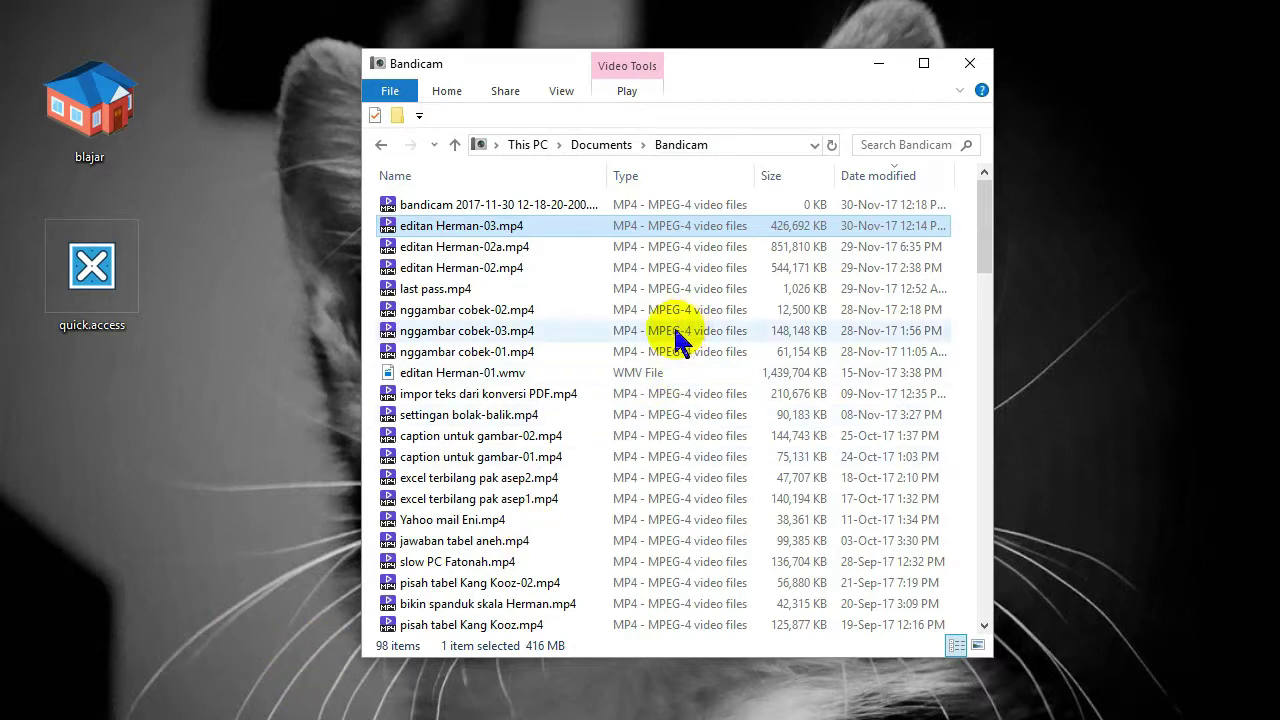
{"action": "left_click", "coordinate": [587, 207]}
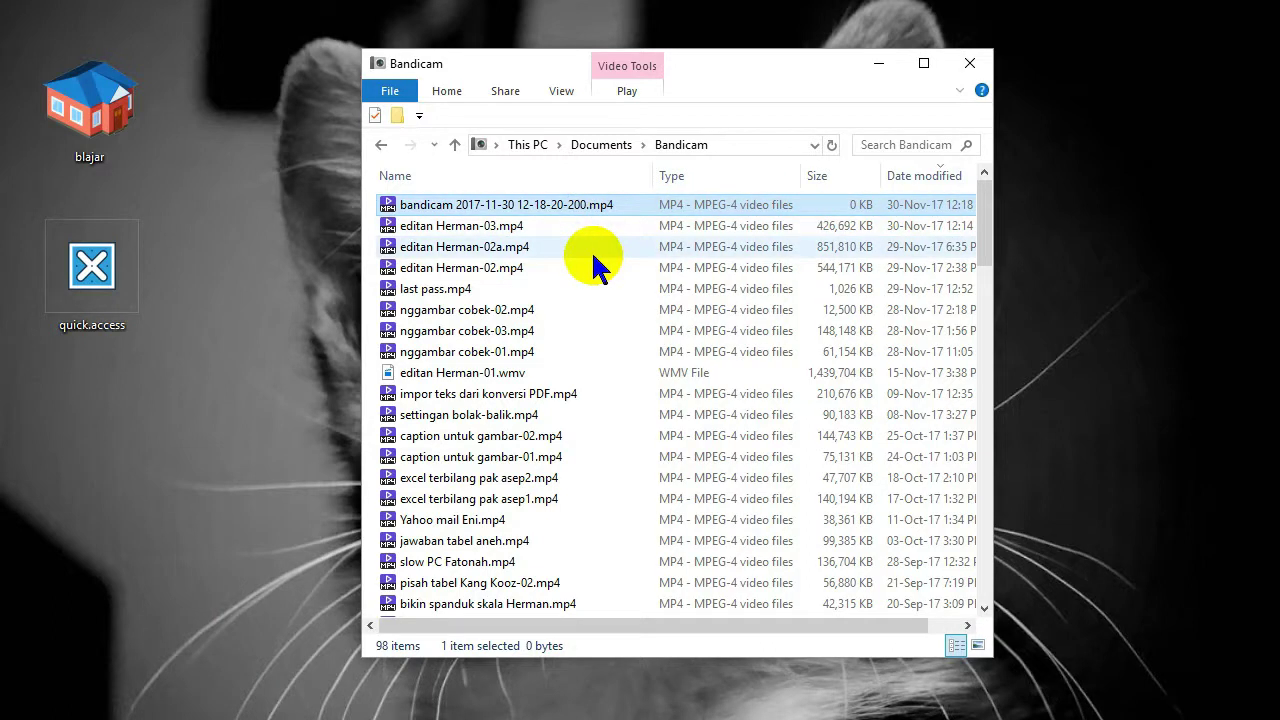
{"action": "left_click", "coordinate": [530, 226]}
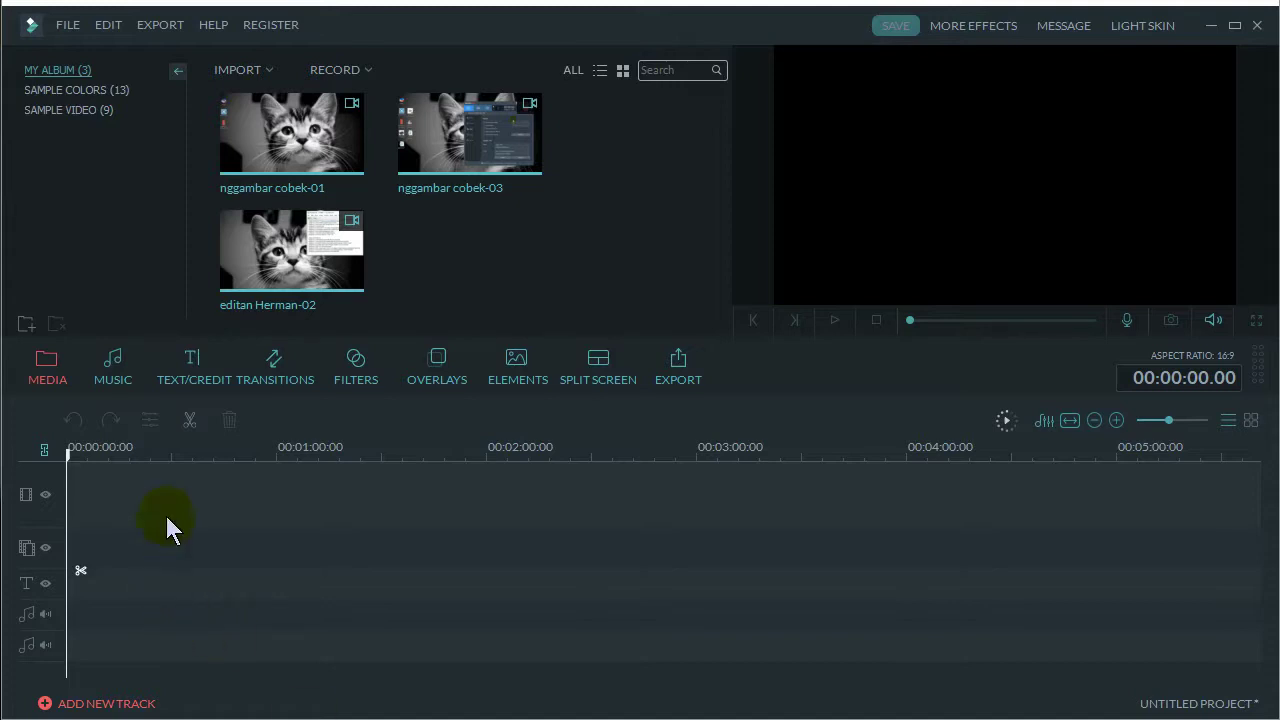
{"action": "mouse_move", "coordinate": [272, 308]}
{"action": "left_click", "coordinate": [600, 71]}
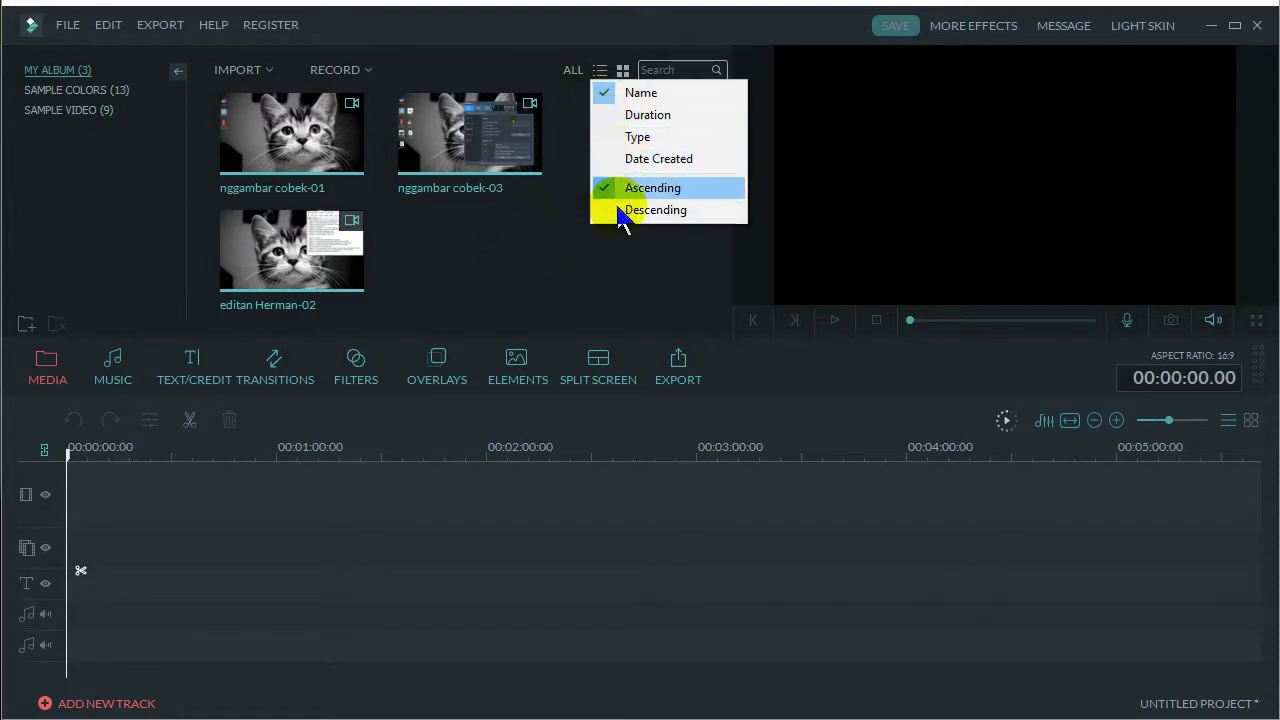
{"action": "left_click", "coordinate": [538, 237]}
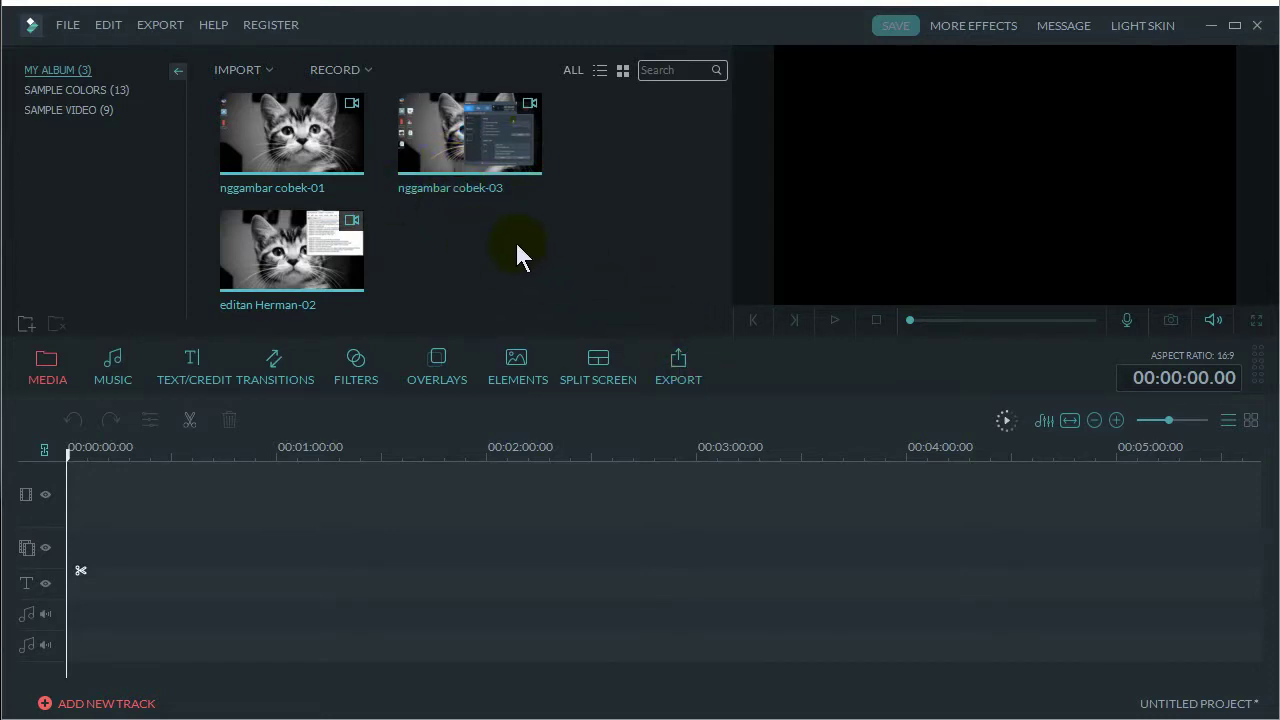
Preview the album clips nggambar cobek-01, nggambar cobek-03 and the "editan" clip numbered 02
{"action": "left_click", "coordinate": [310, 152]}
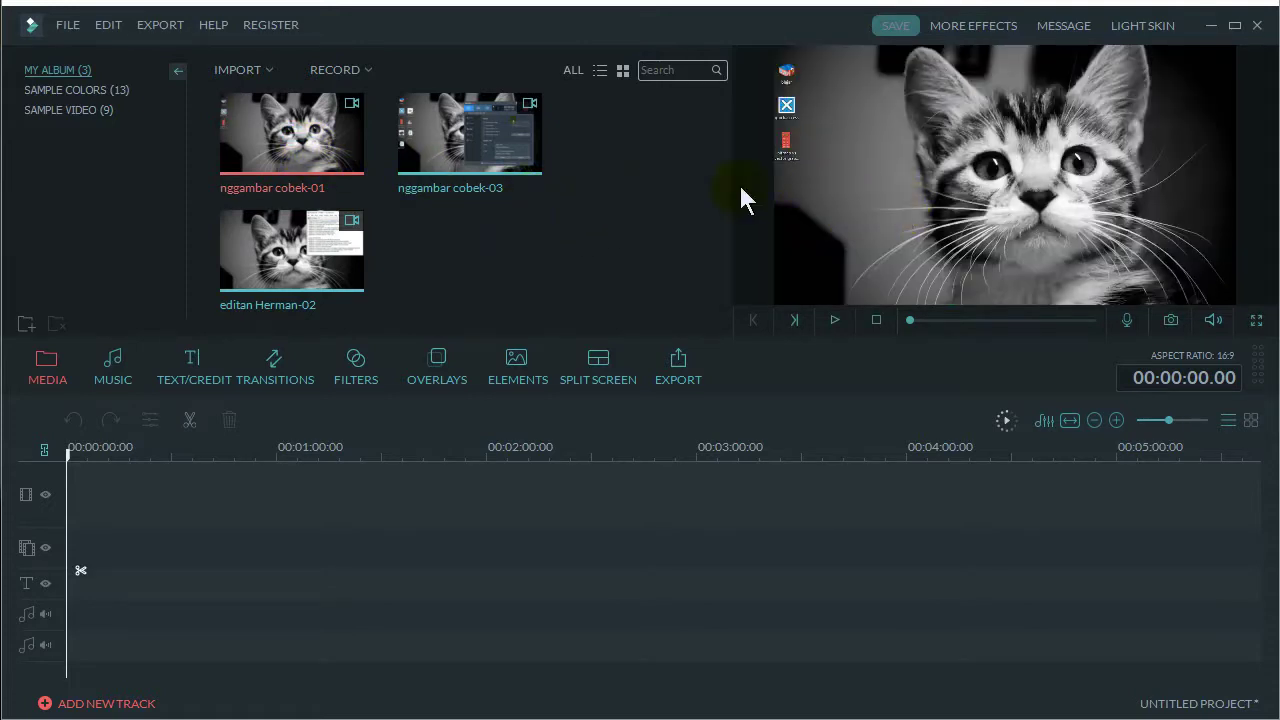
{"action": "left_click", "coordinate": [542, 224]}
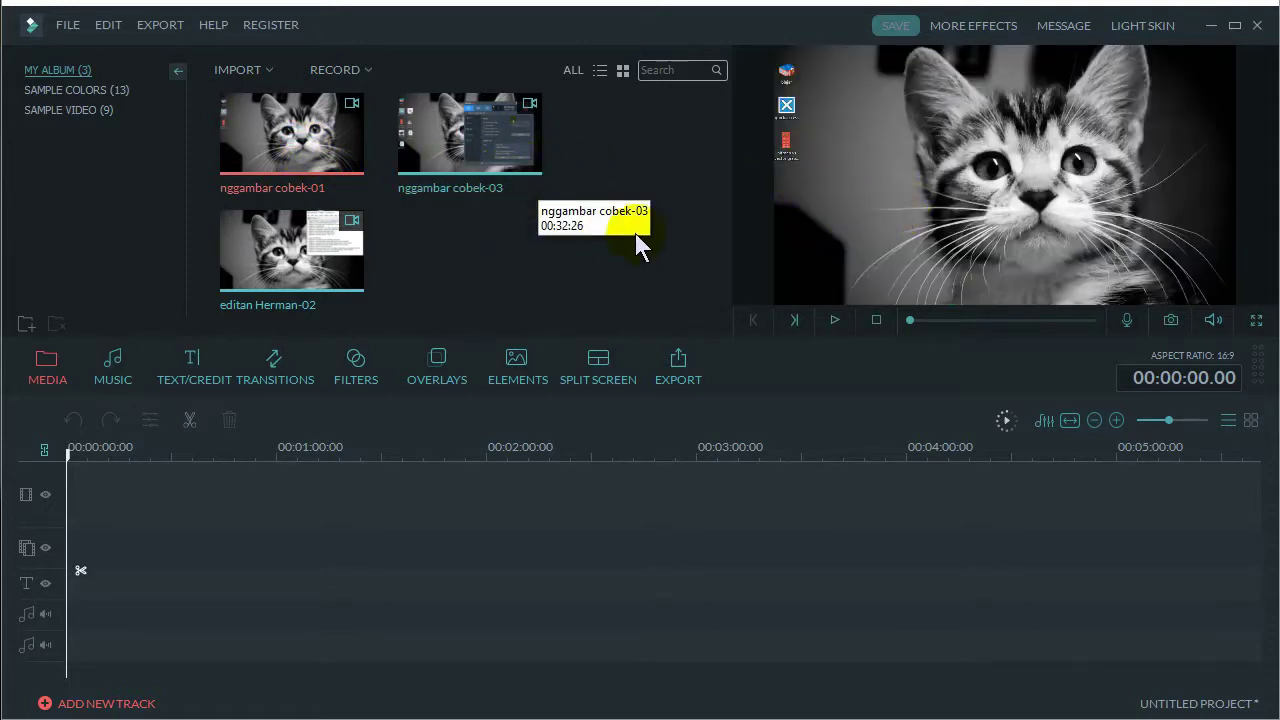
{"action": "left_click", "coordinate": [419, 190]}
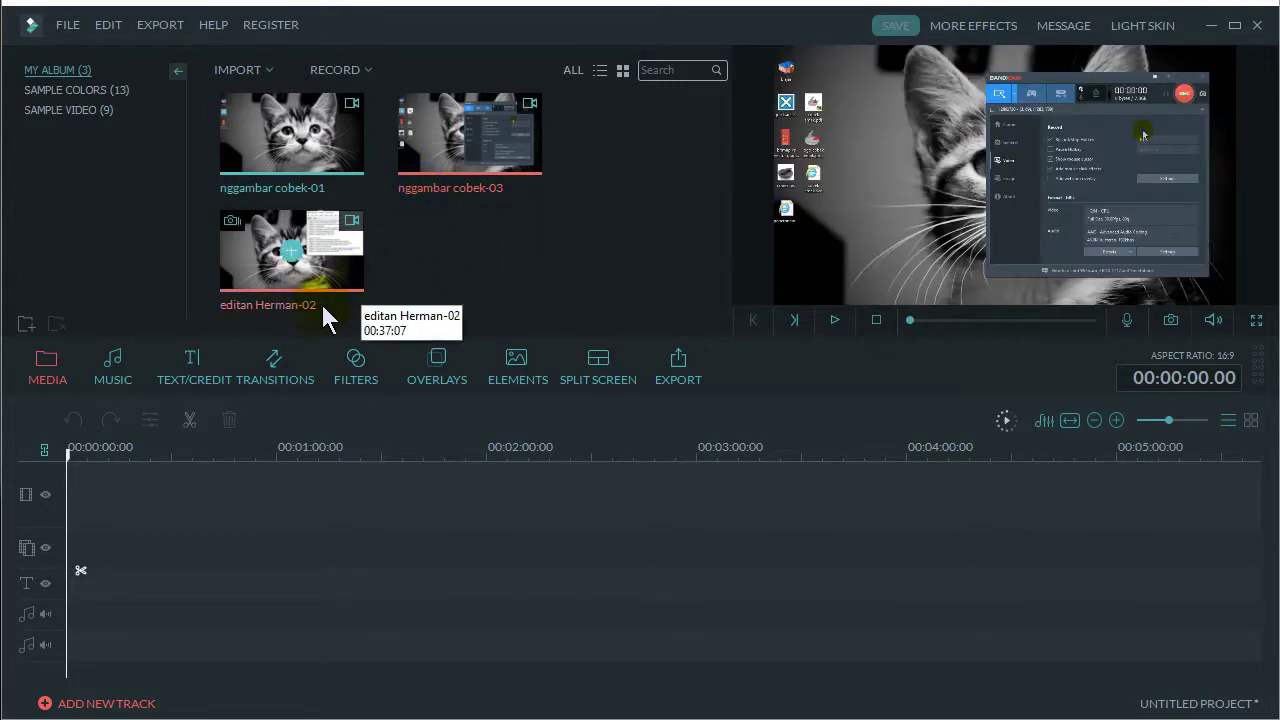
{"action": "left_click", "coordinate": [253, 305]}
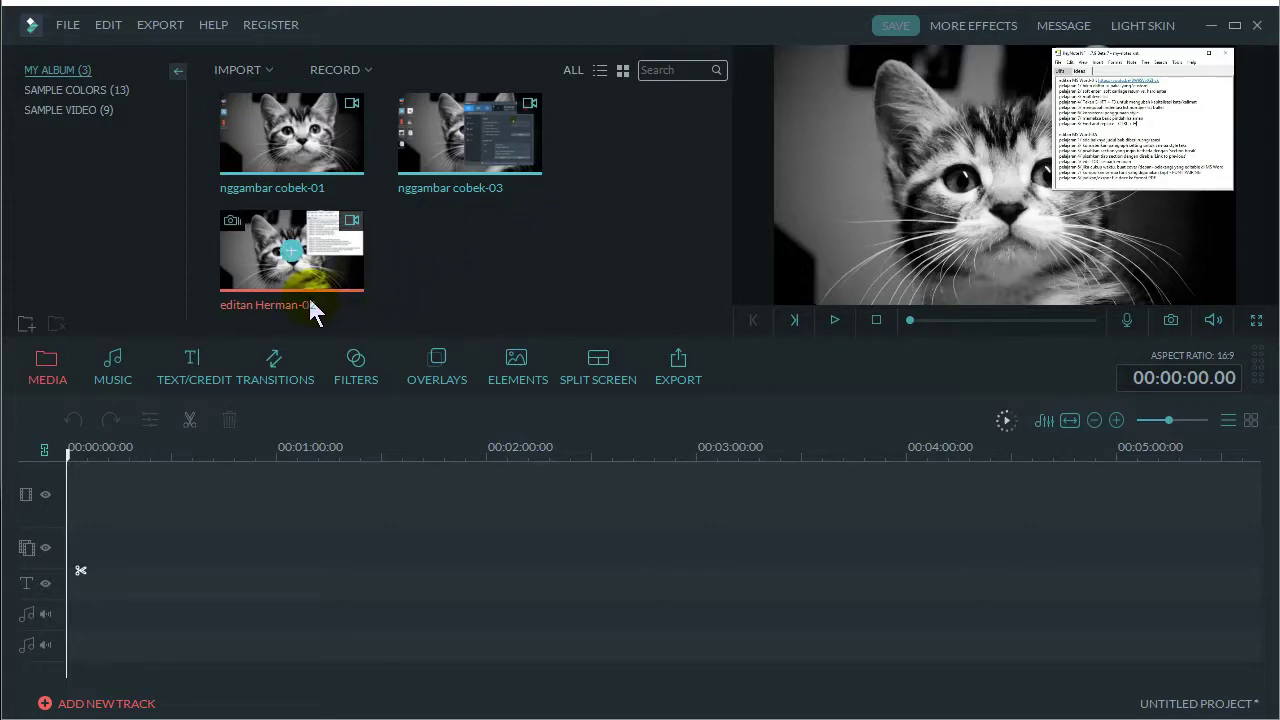
Import the "editan" MP4 recording numbered 03 from the Documents > Bandicam folder into My Album
{"action": "left_click", "coordinate": [243, 72]}
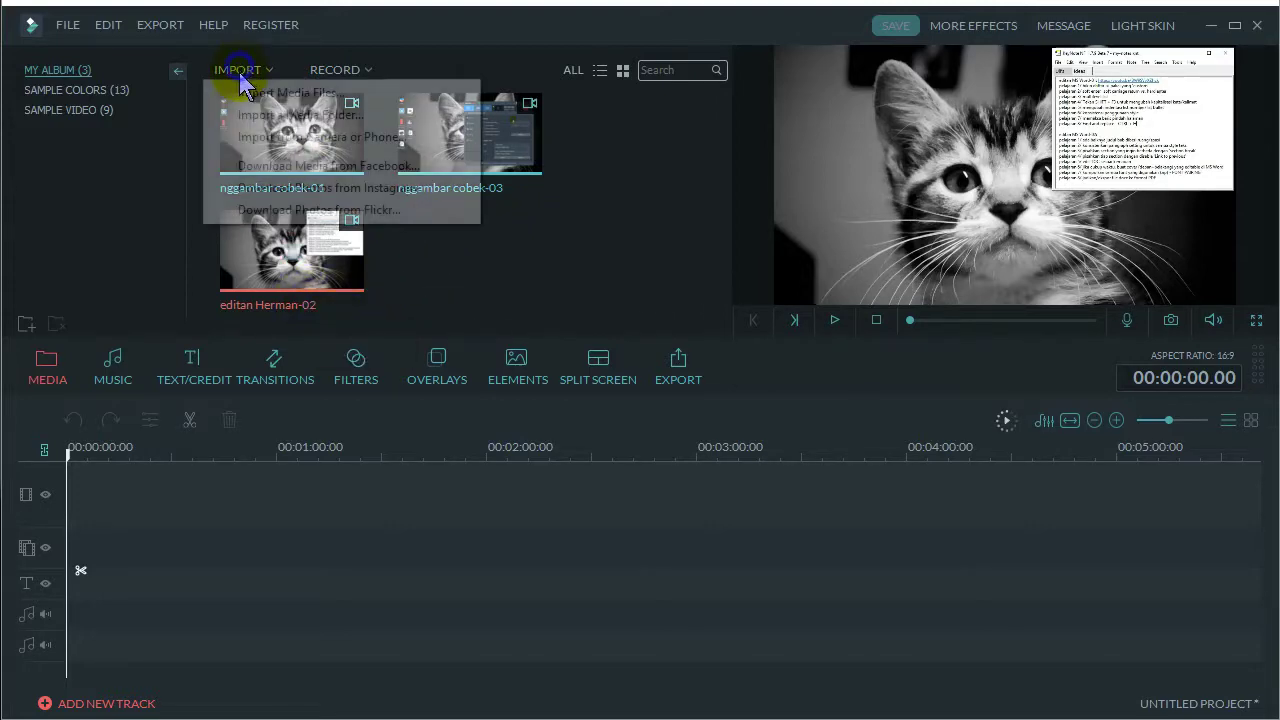
{"action": "left_click", "coordinate": [250, 92]}
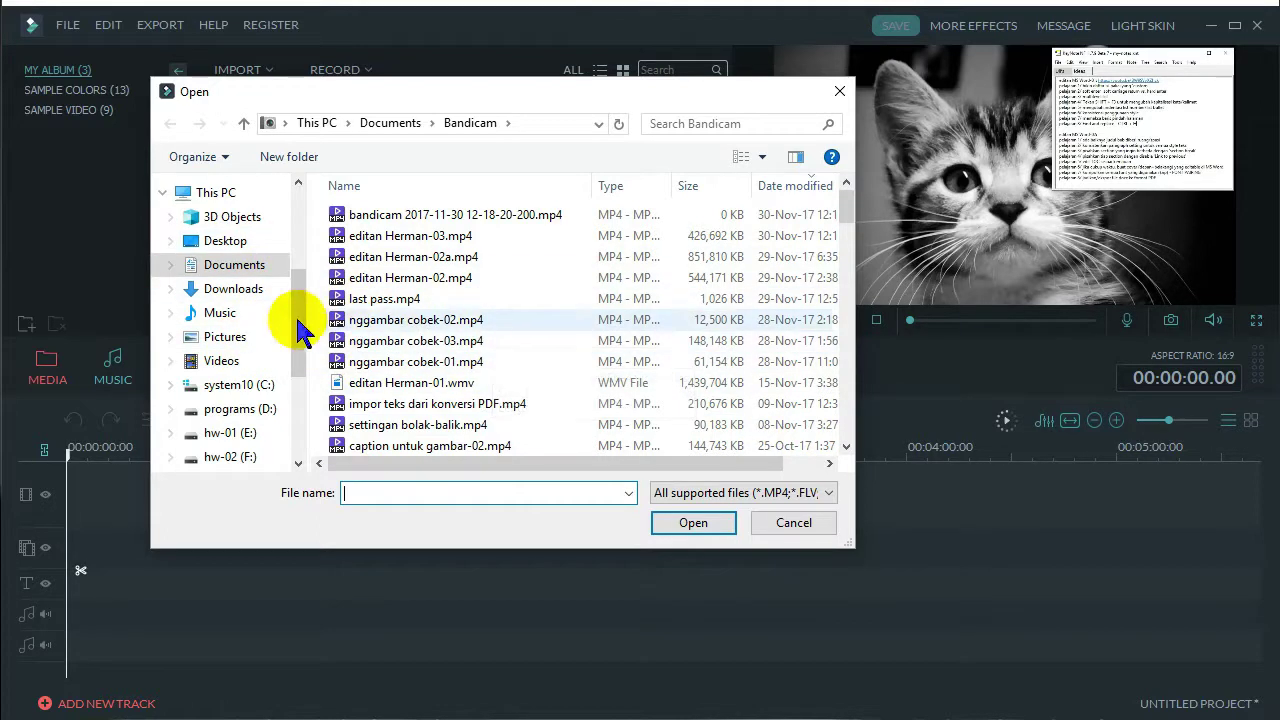
{"action": "left_click", "coordinate": [220, 362]}
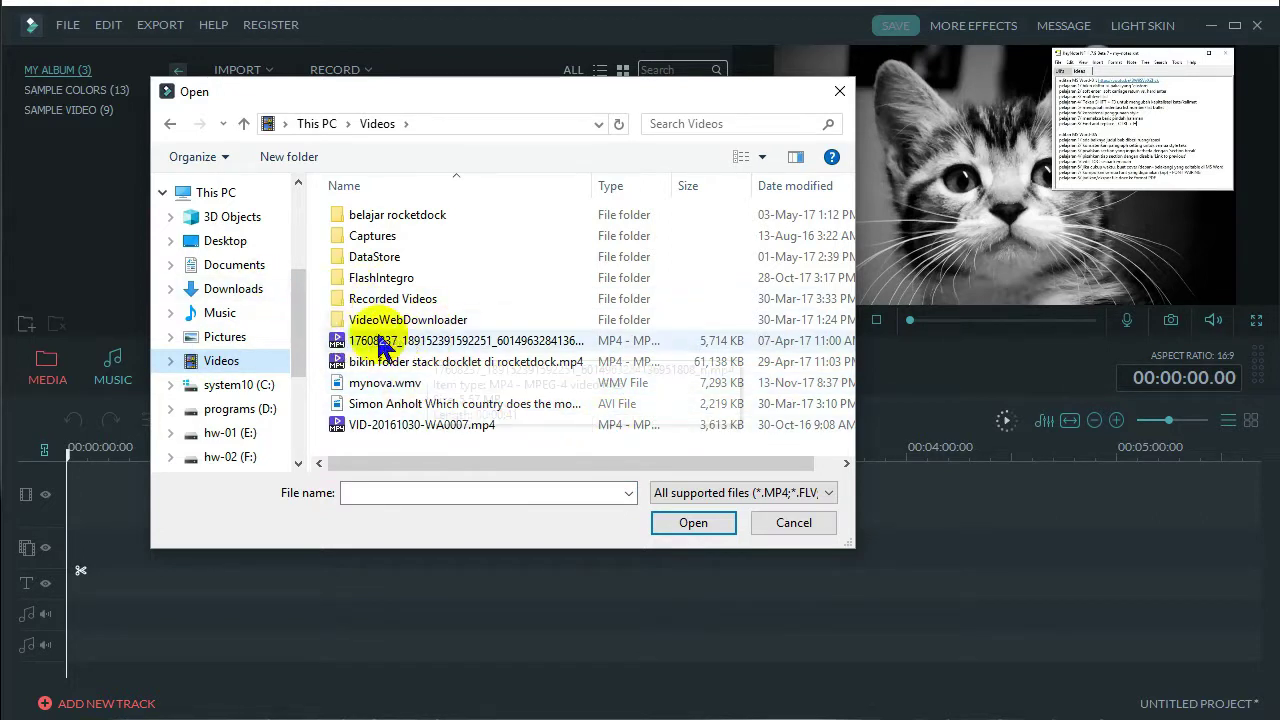
{"action": "left_click", "coordinate": [168, 124]}
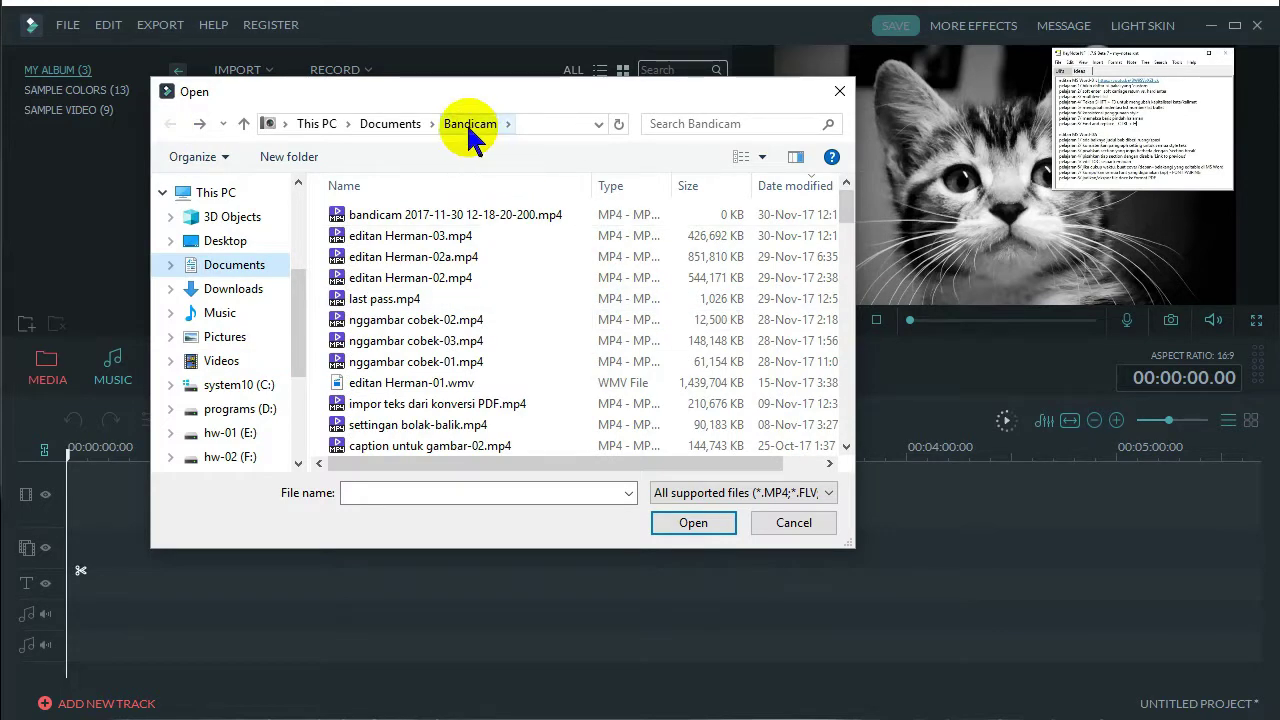
{"action": "left_click", "coordinate": [471, 236]}
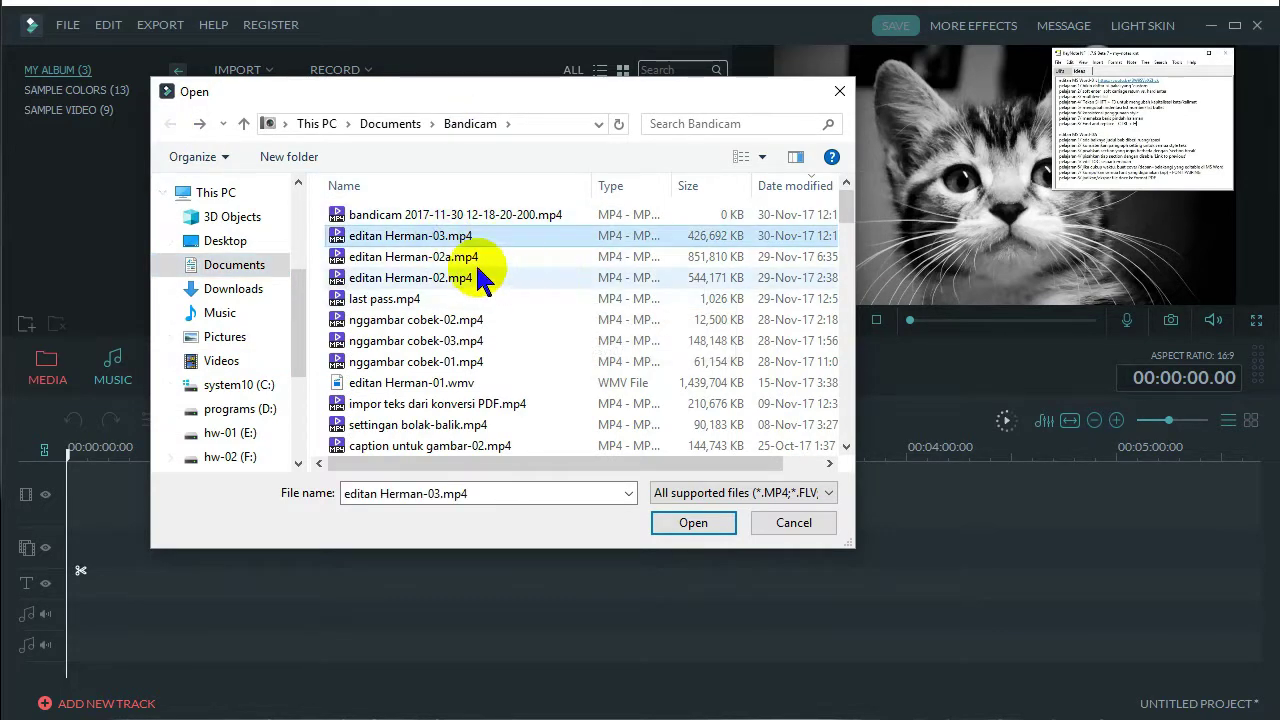
{"action": "left_click", "coordinate": [694, 523]}
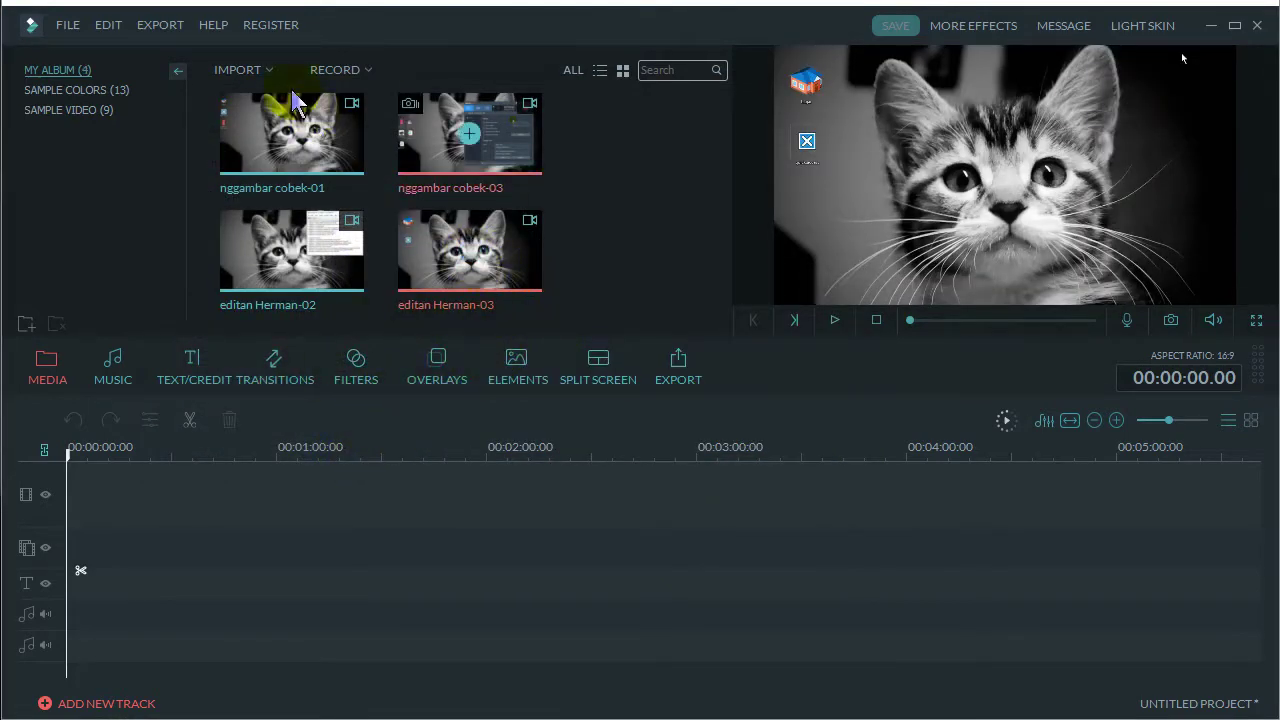
Place the imported clip numbered 03 at the start of the video track and play a few seconds of it
{"action": "mouse_move", "coordinate": [448, 238]}
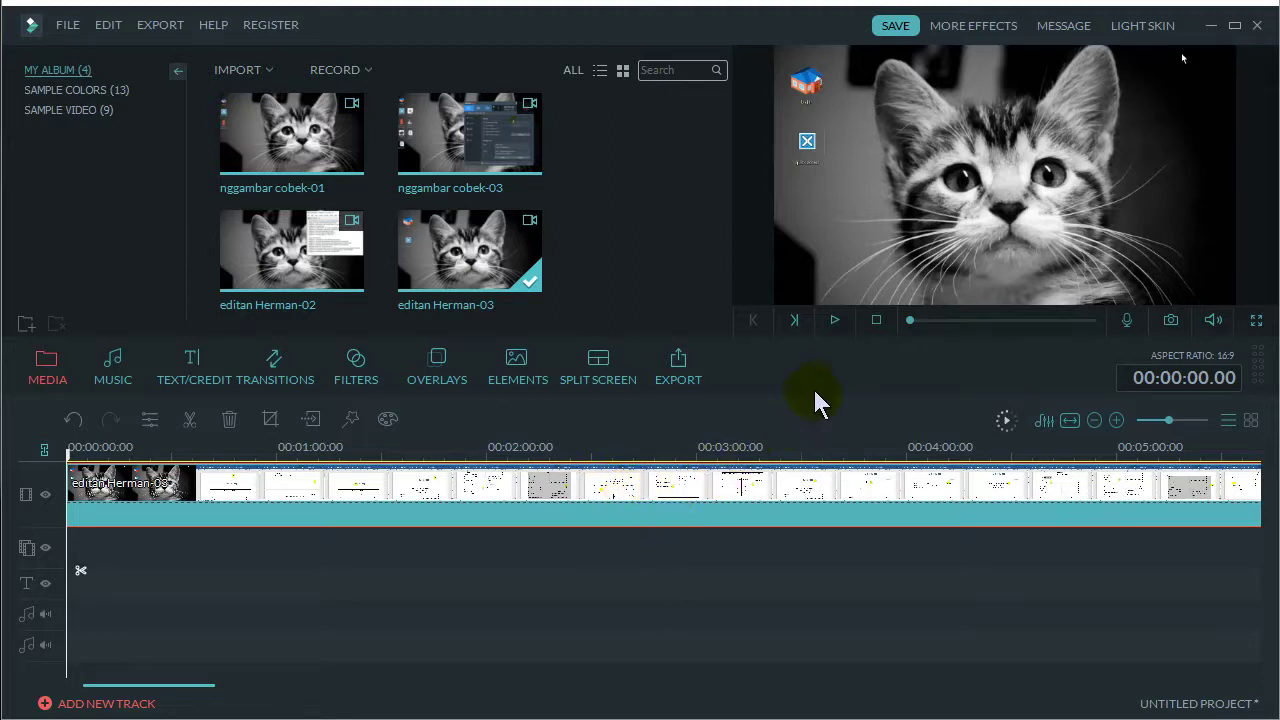
{"action": "left_click", "coordinate": [836, 321]}
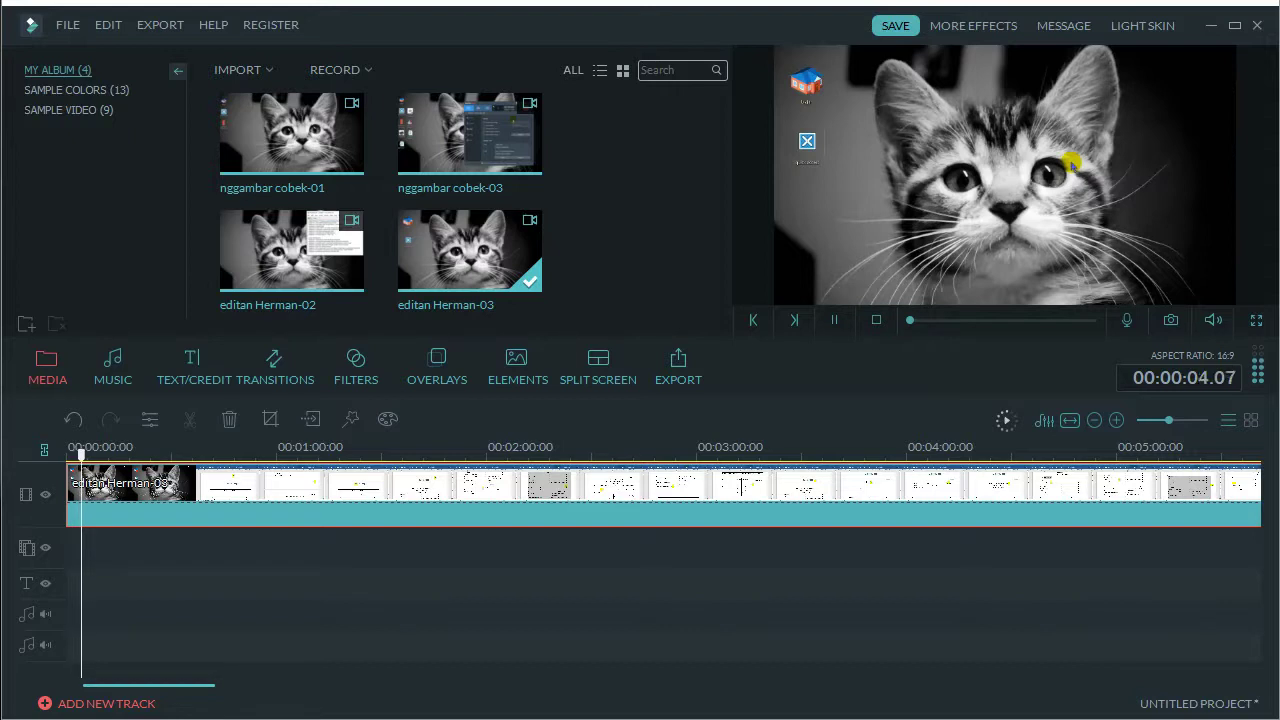
{"action": "key", "text": "alt+Tab"}
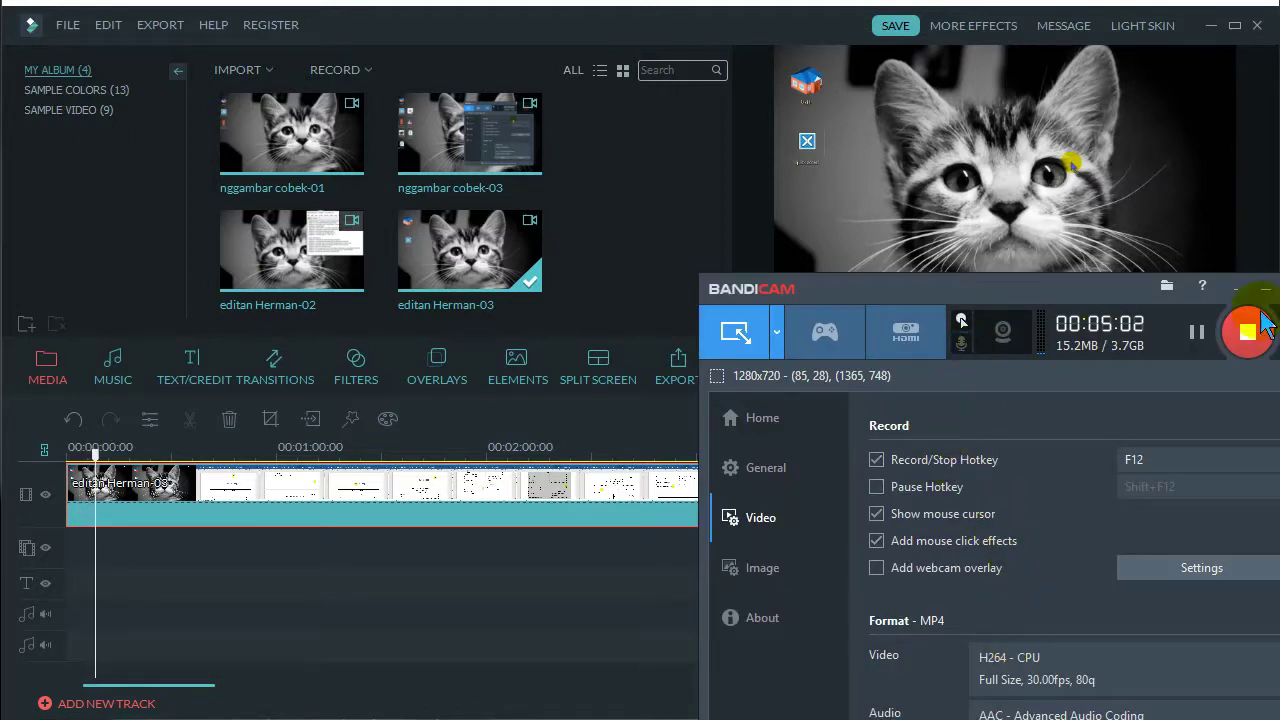
{"action": "left_click", "coordinate": [1236, 287]}
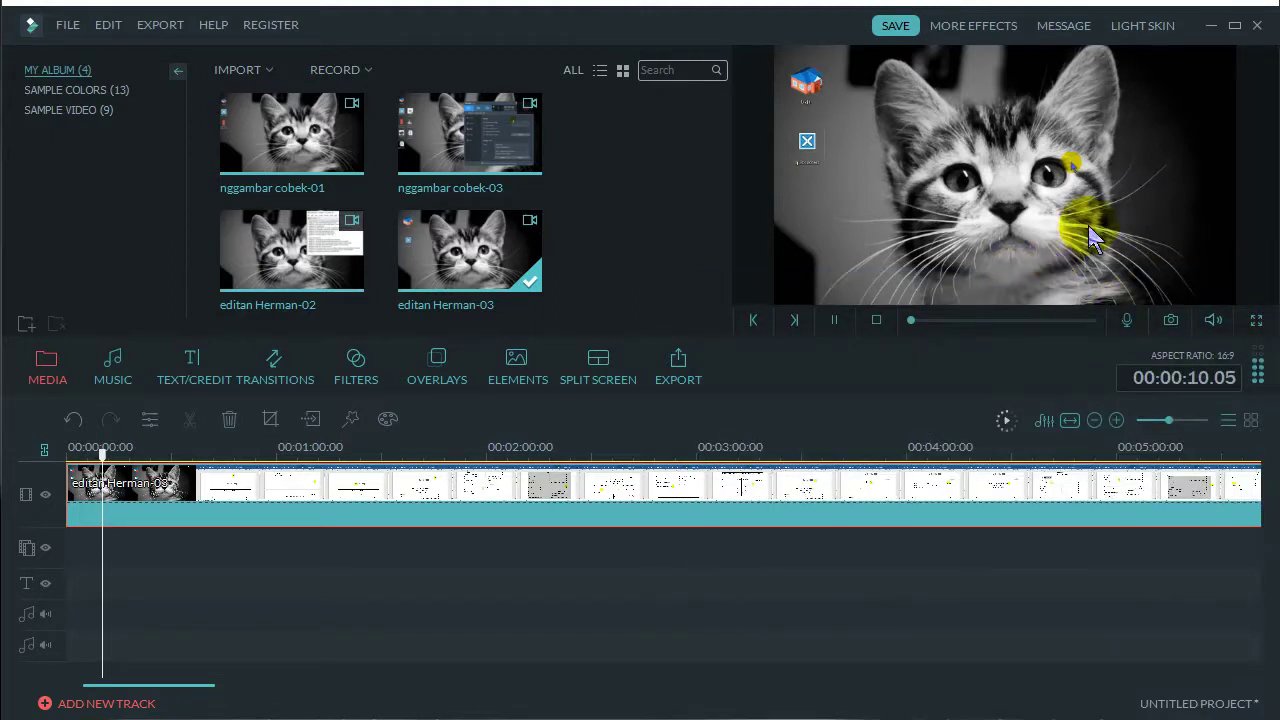
{"action": "left_click", "coordinate": [878, 321]}
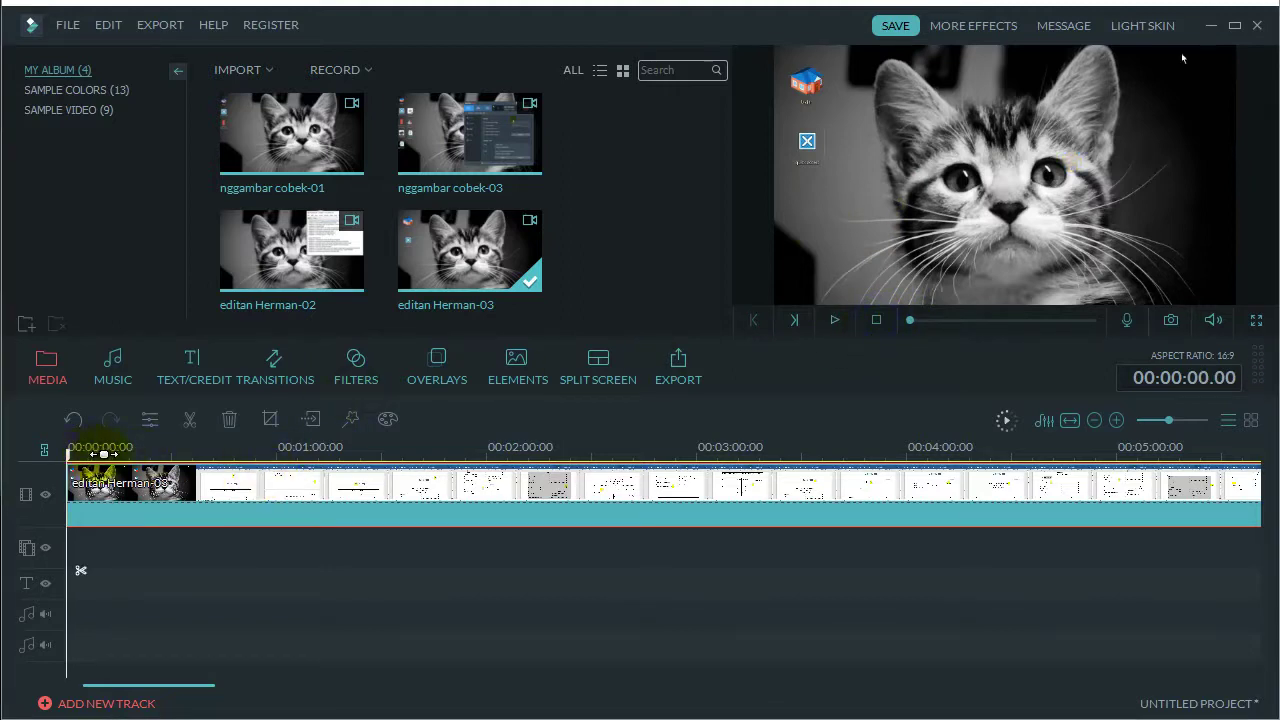
Scrub through the clip on the timeline to examine its frames, stopping the playhead at about 00:02:41
{"action": "left_click_drag", "start_coordinate": [104, 454], "coordinate": [230, 460]}
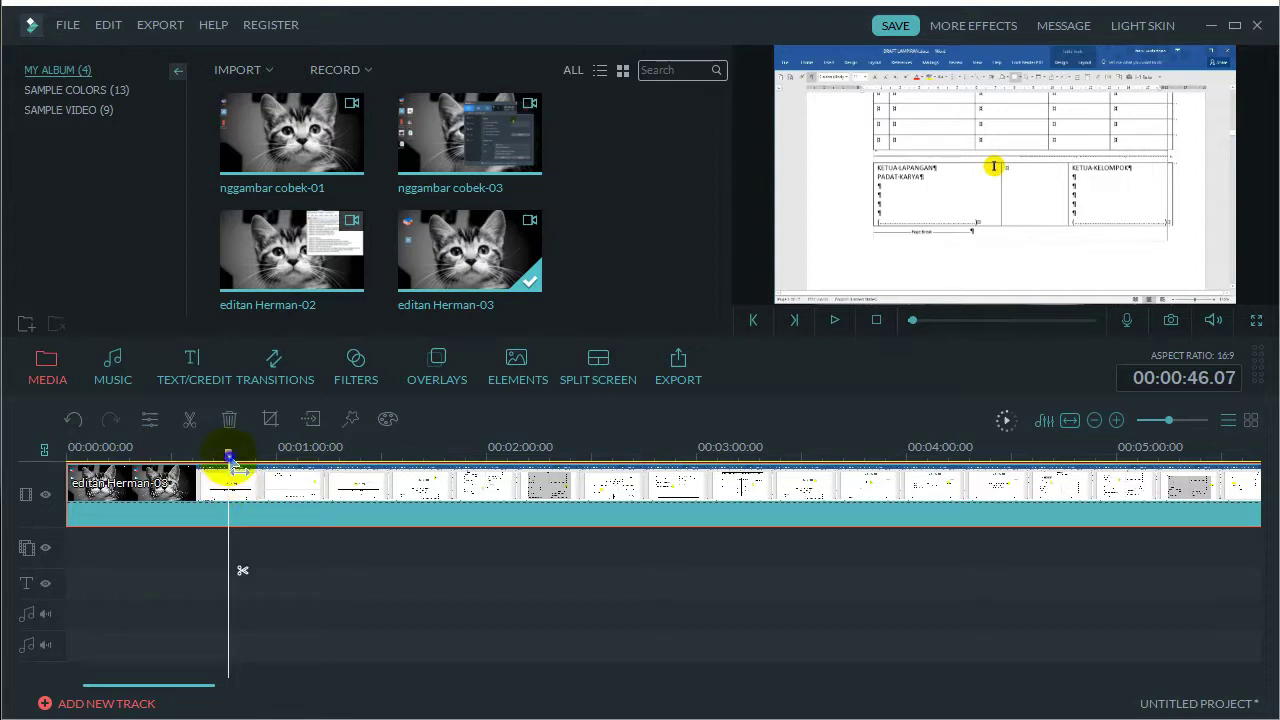
{"action": "left_click_drag", "start_coordinate": [229, 460], "coordinate": [276, 456]}
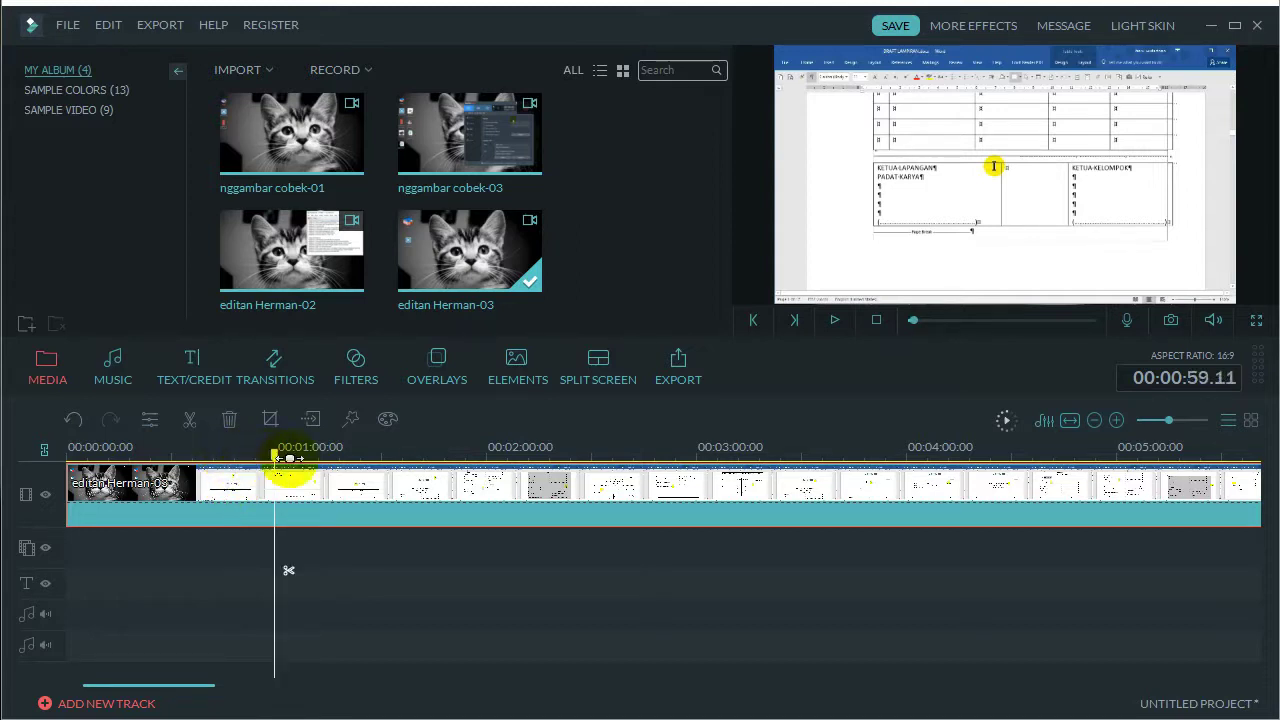
{"action": "left_click", "coordinate": [449, 457]}
{"action": "left_click", "coordinate": [586, 458]}
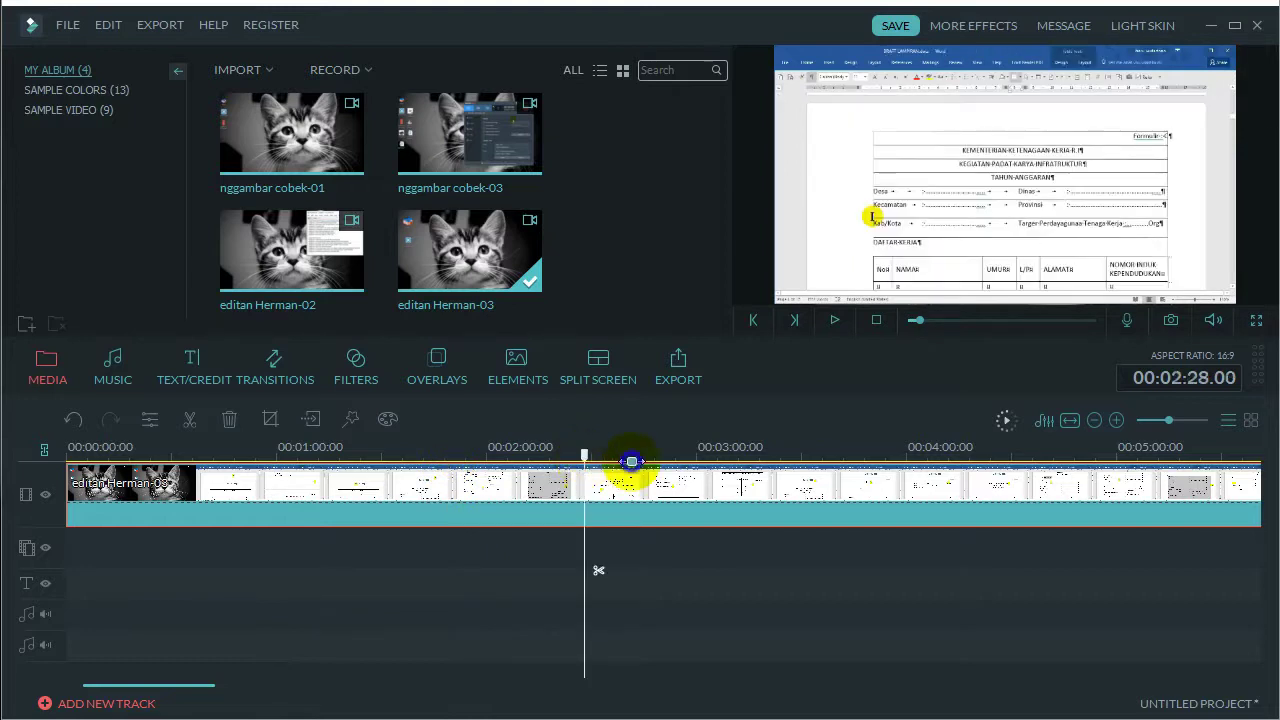
{"action": "left_click", "coordinate": [631, 461]}
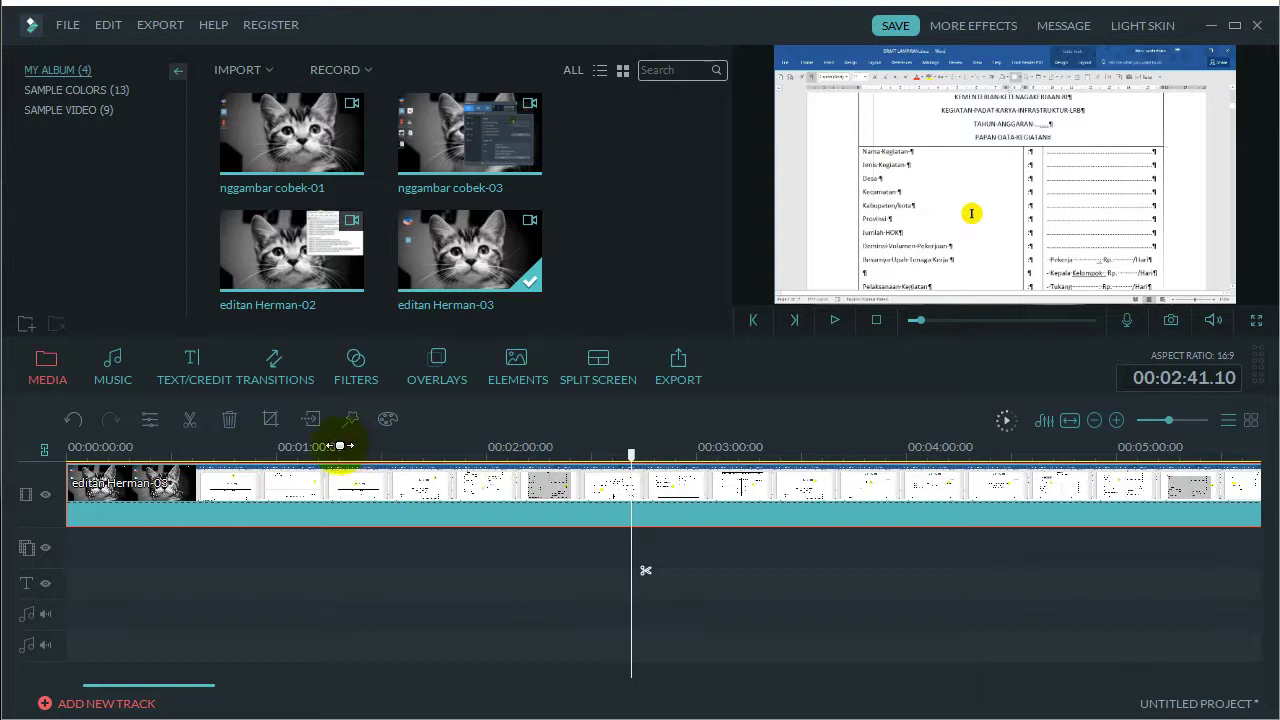
Open the transitions library and preview the Bar transition
{"action": "left_click", "coordinate": [283, 372]}
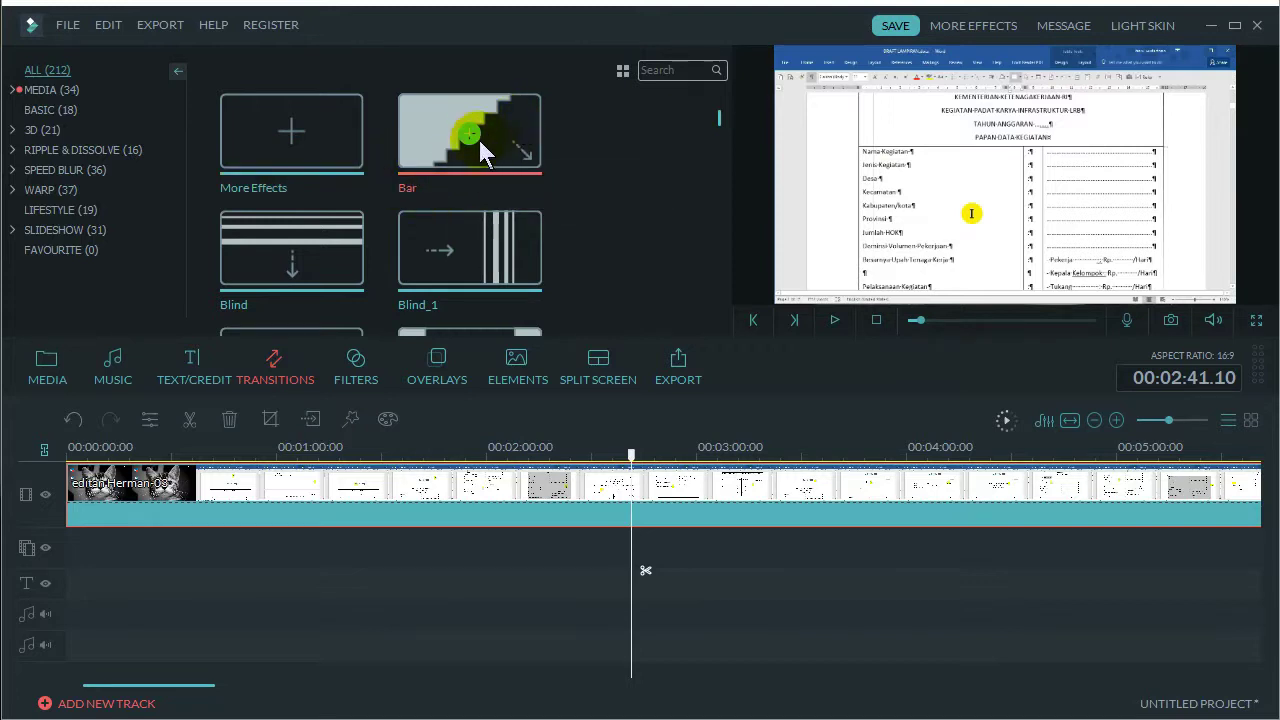
{"action": "left_click", "coordinate": [834, 320]}
{"action": "left_click", "coordinate": [907, 263]}
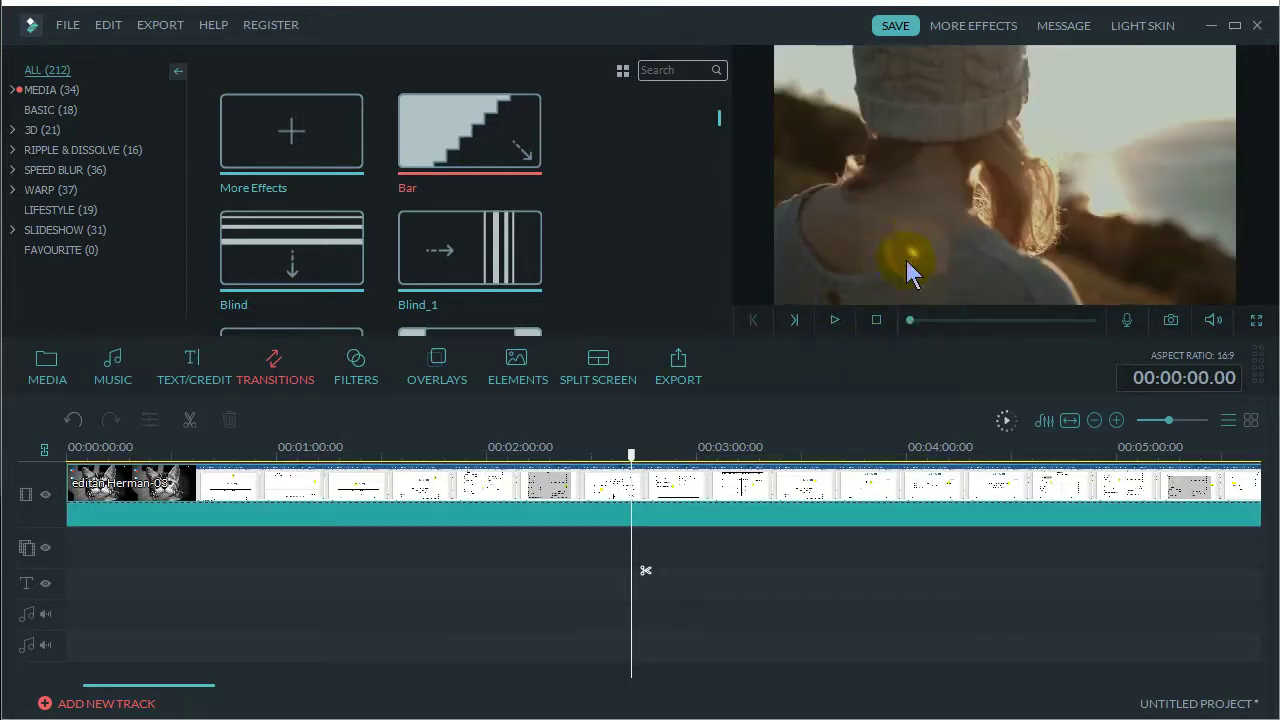
{"action": "left_click", "coordinate": [835, 321]}
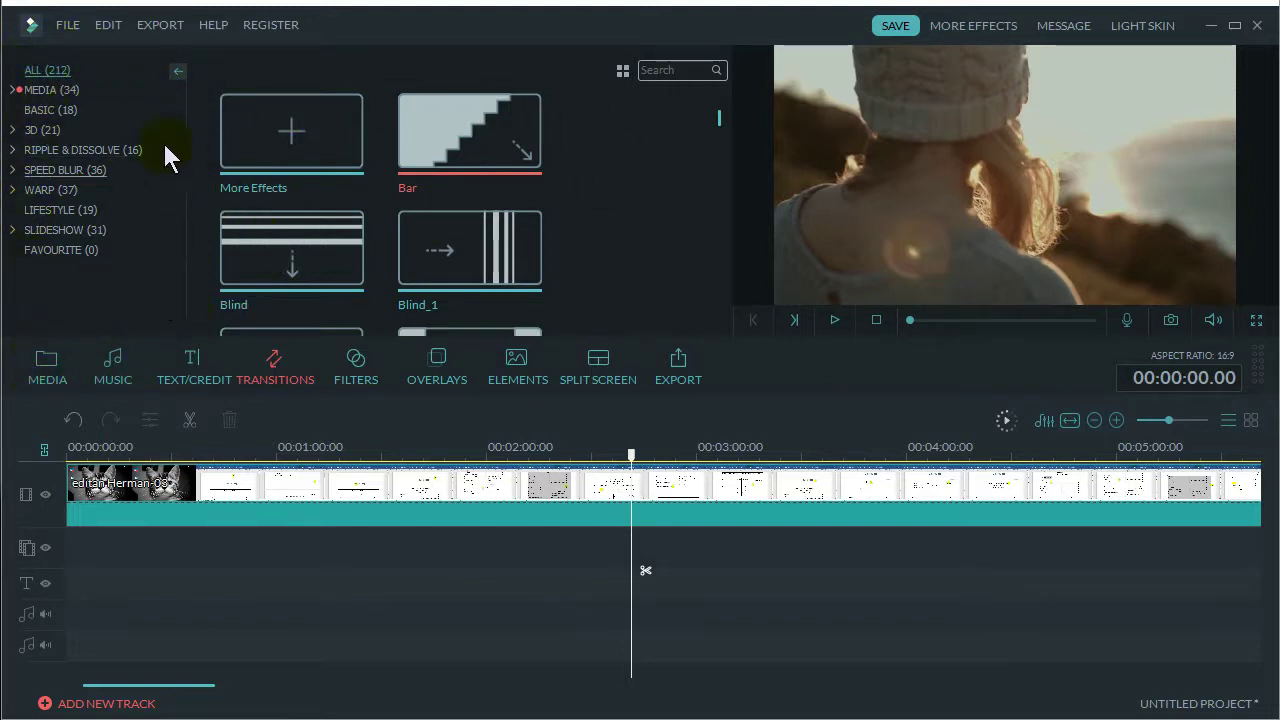
Browse the media library's Sample Colors and Sample Video collections and return to My Album
{"action": "left_click", "coordinate": [55, 375]}
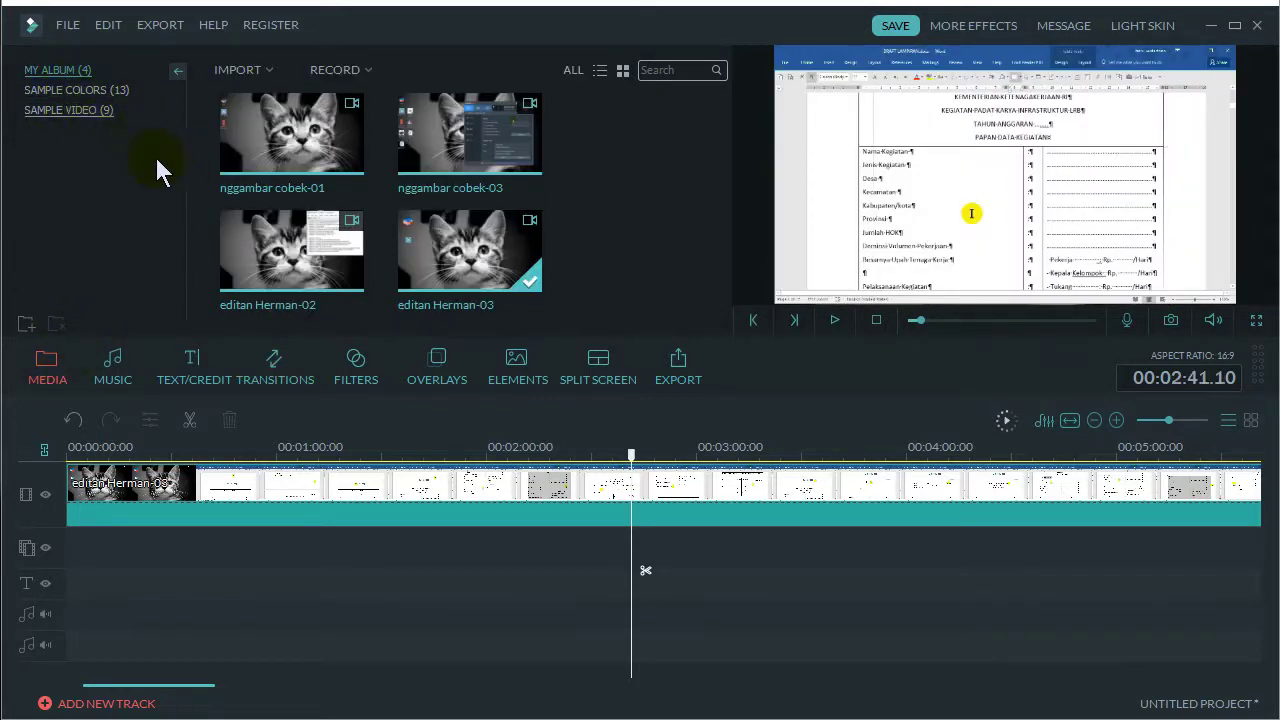
{"action": "left_click", "coordinate": [89, 90]}
{"action": "left_click", "coordinate": [86, 108]}
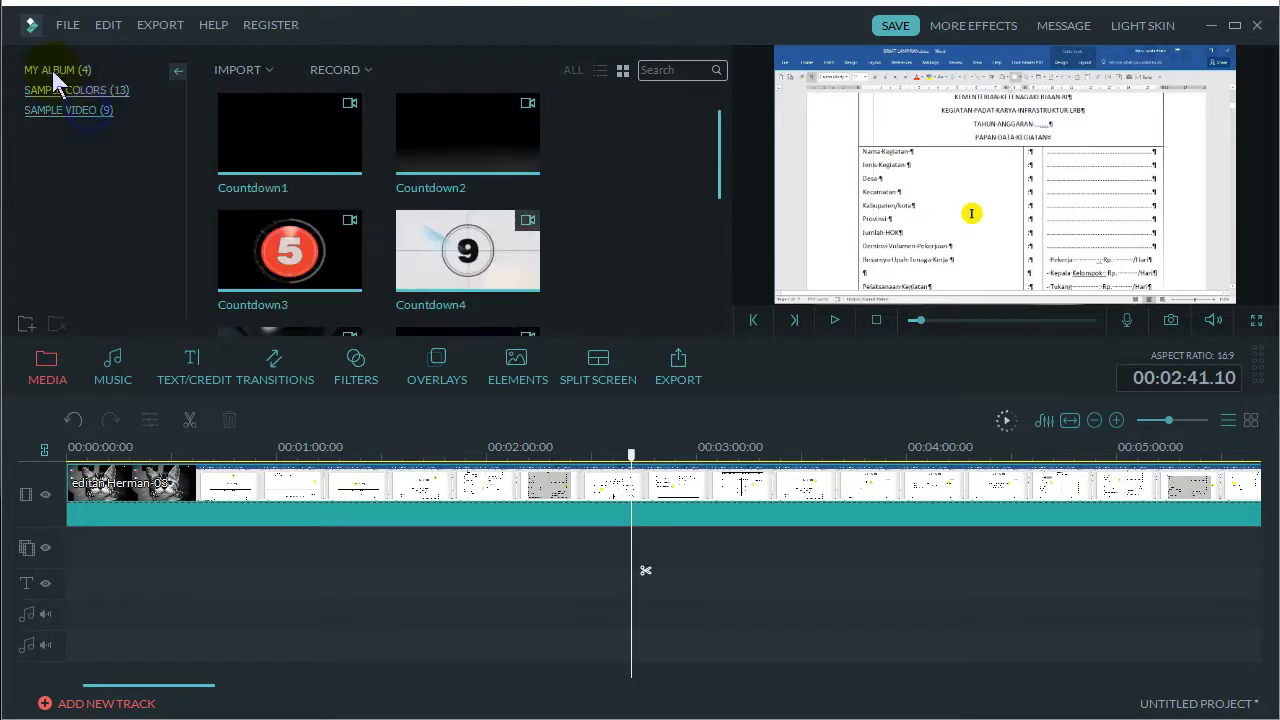
{"action": "left_click", "coordinate": [52, 70]}
Look over the music library, and preview two Gaming Set Esports Pack lower thirds in the text and credit library
{"action": "left_click", "coordinate": [117, 363]}
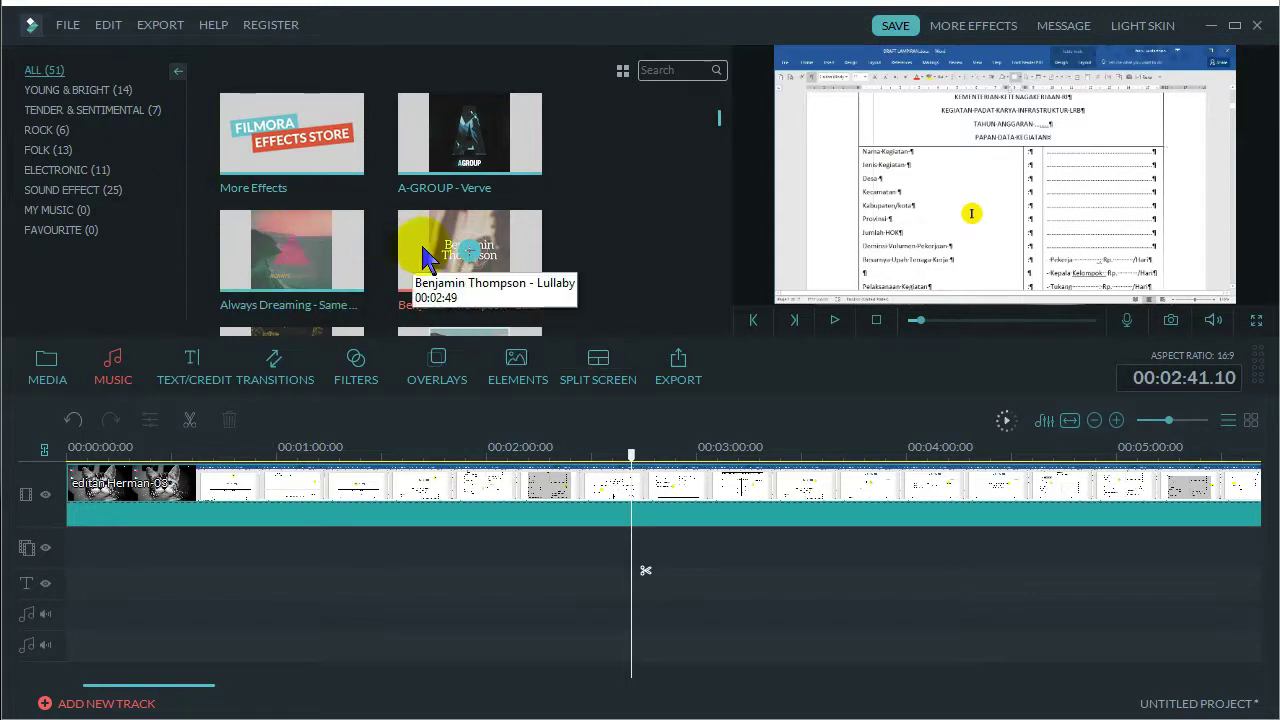
{"action": "left_click", "coordinate": [437, 280]}
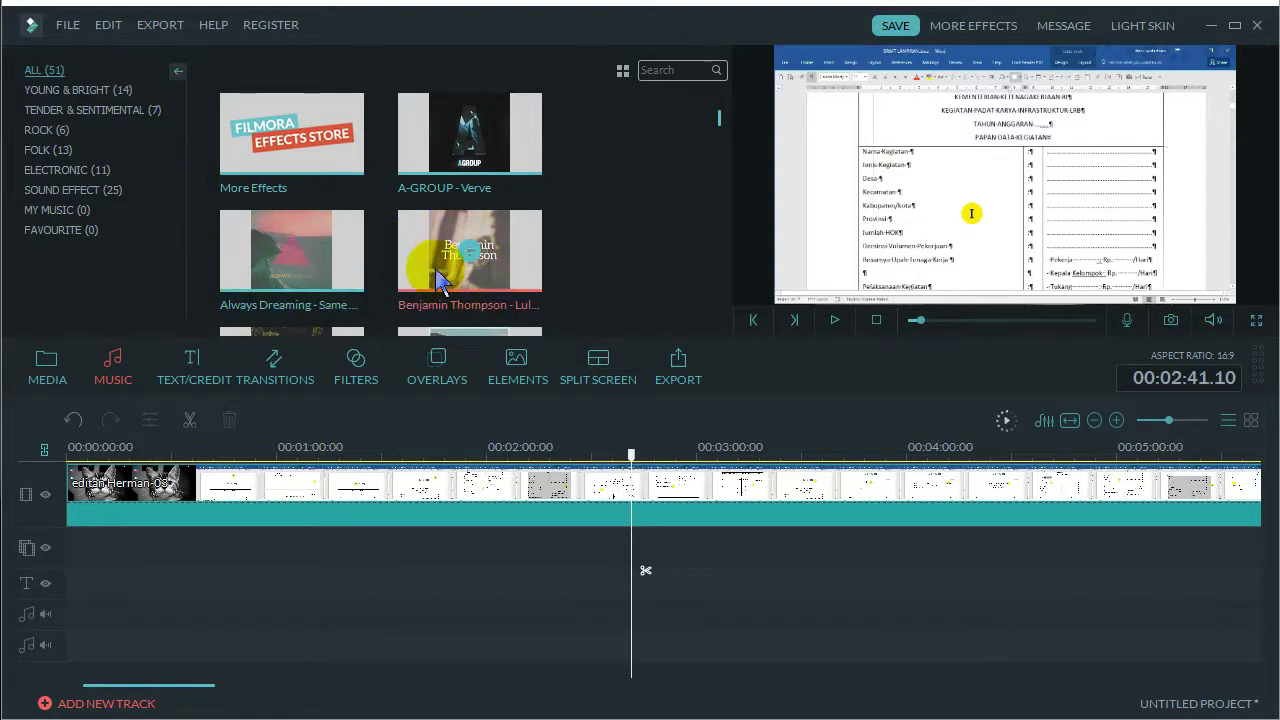
{"action": "left_click", "coordinate": [193, 381]}
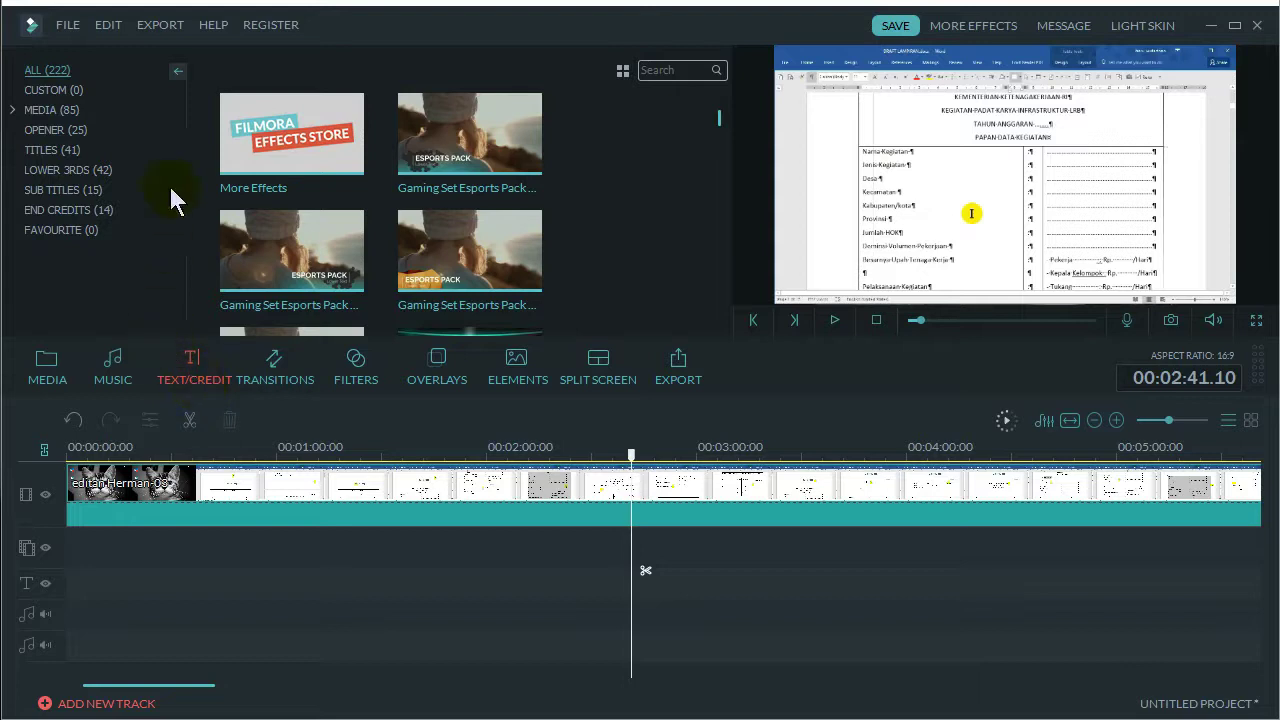
{"action": "left_click", "coordinate": [493, 285]}
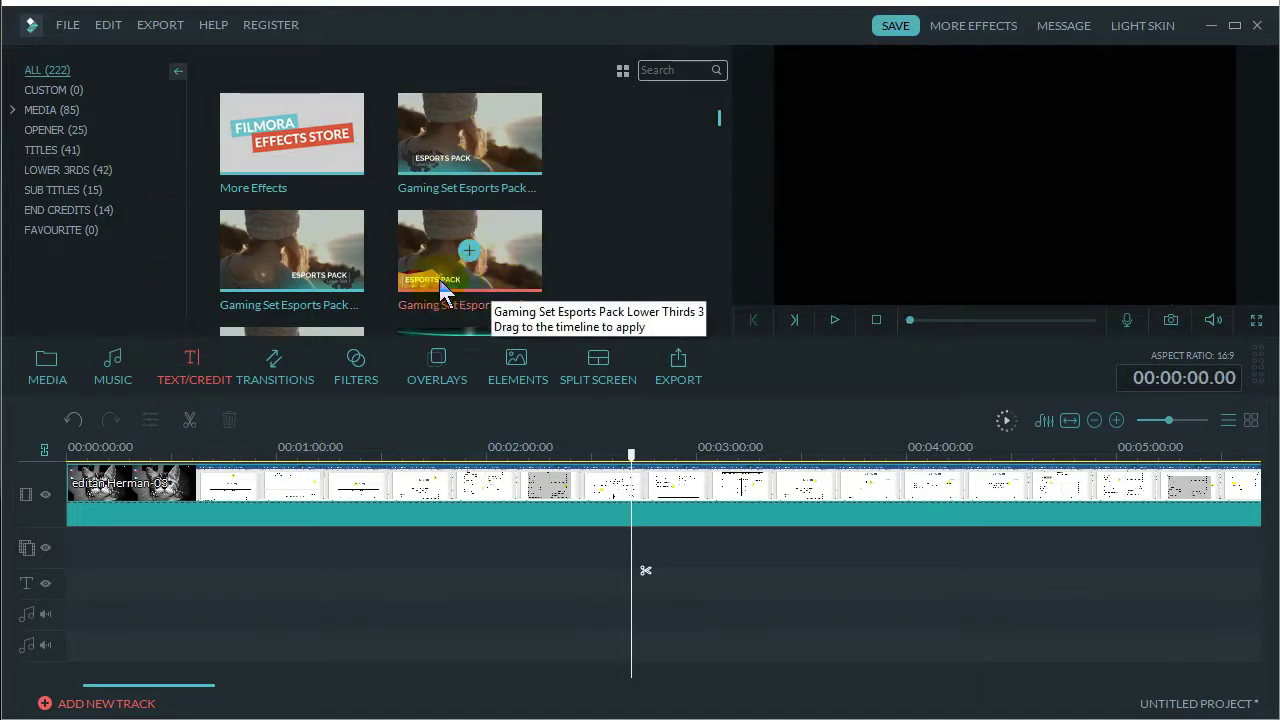
{"action": "left_click", "coordinate": [907, 326]}
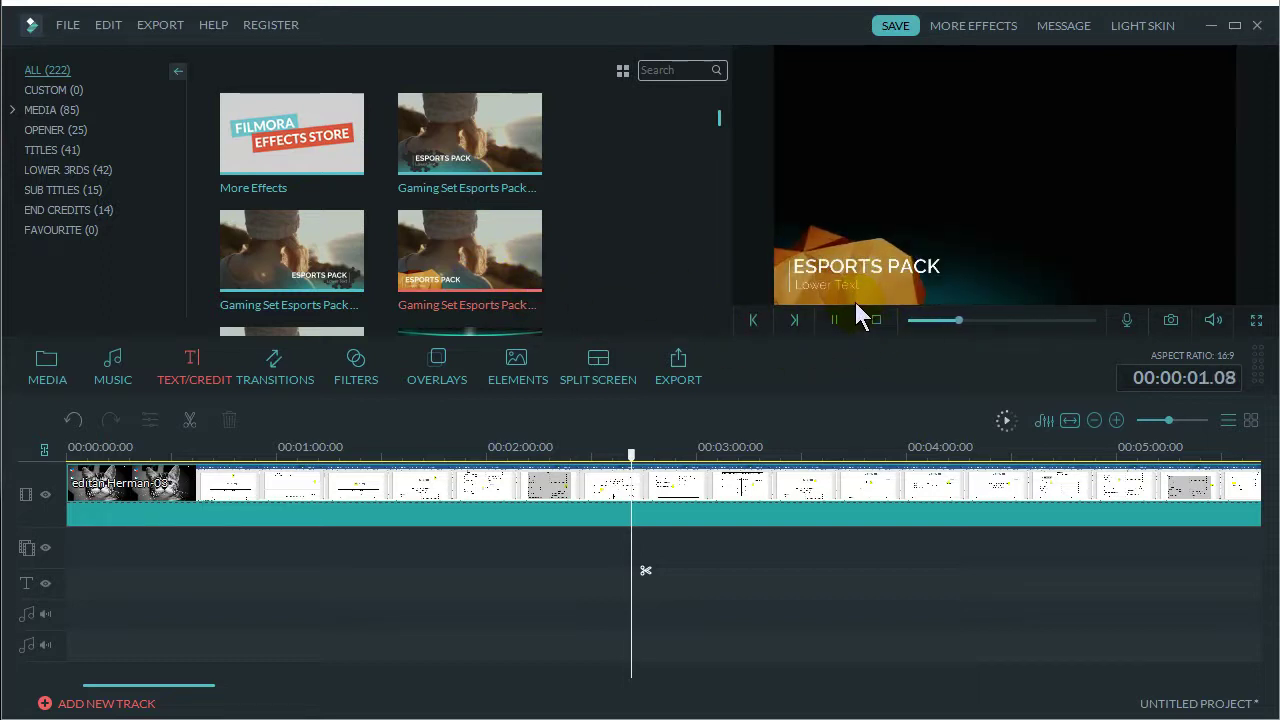
{"action": "left_click", "coordinate": [330, 282]}
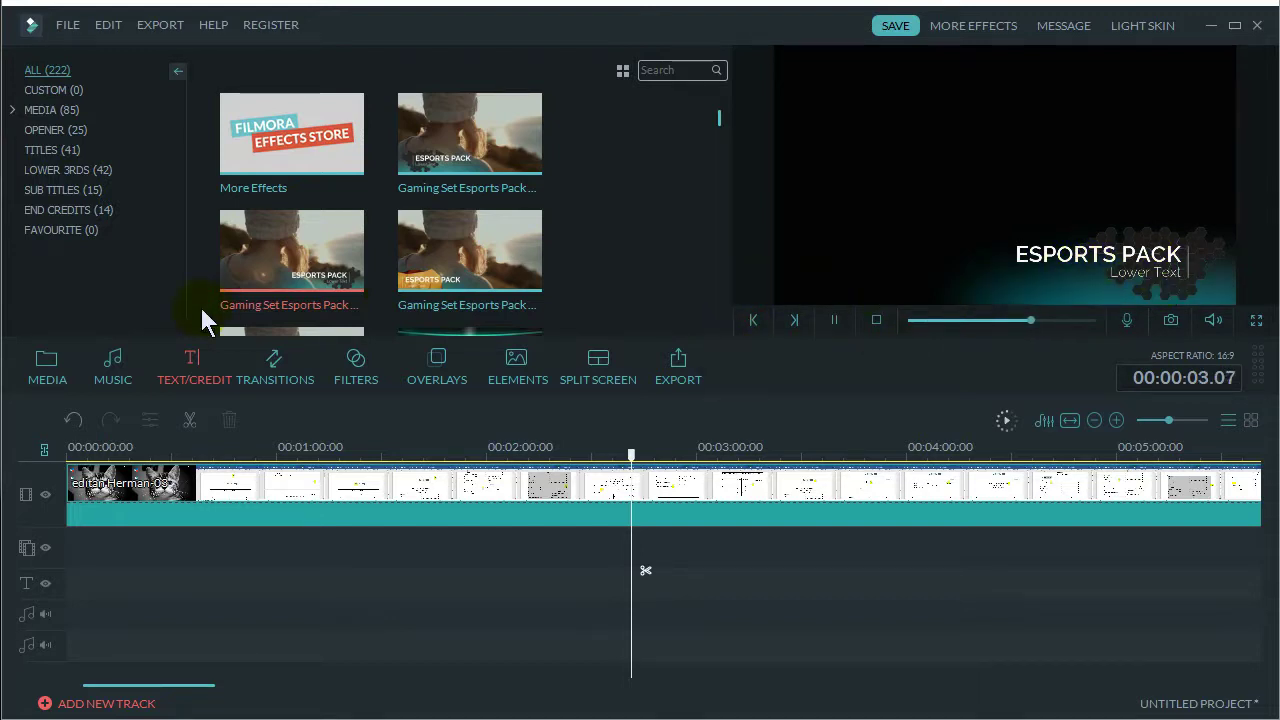
Position the playhead at 00:00:05.10 and add the Gaming Set Esports Pack Lower Thirds 3 title there on the text track
{"action": "left_click", "coordinate": [200, 480]}
{"action": "left_click", "coordinate": [443, 482]}
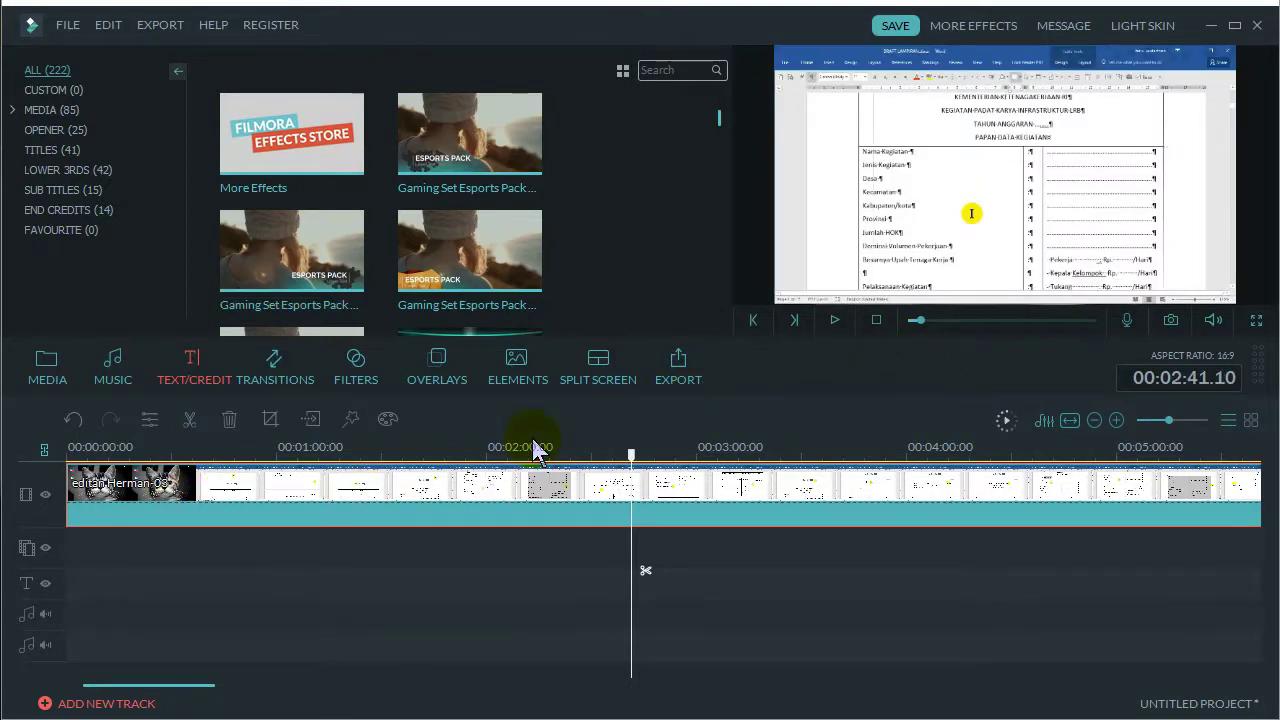
{"action": "left_click", "coordinate": [263, 452]}
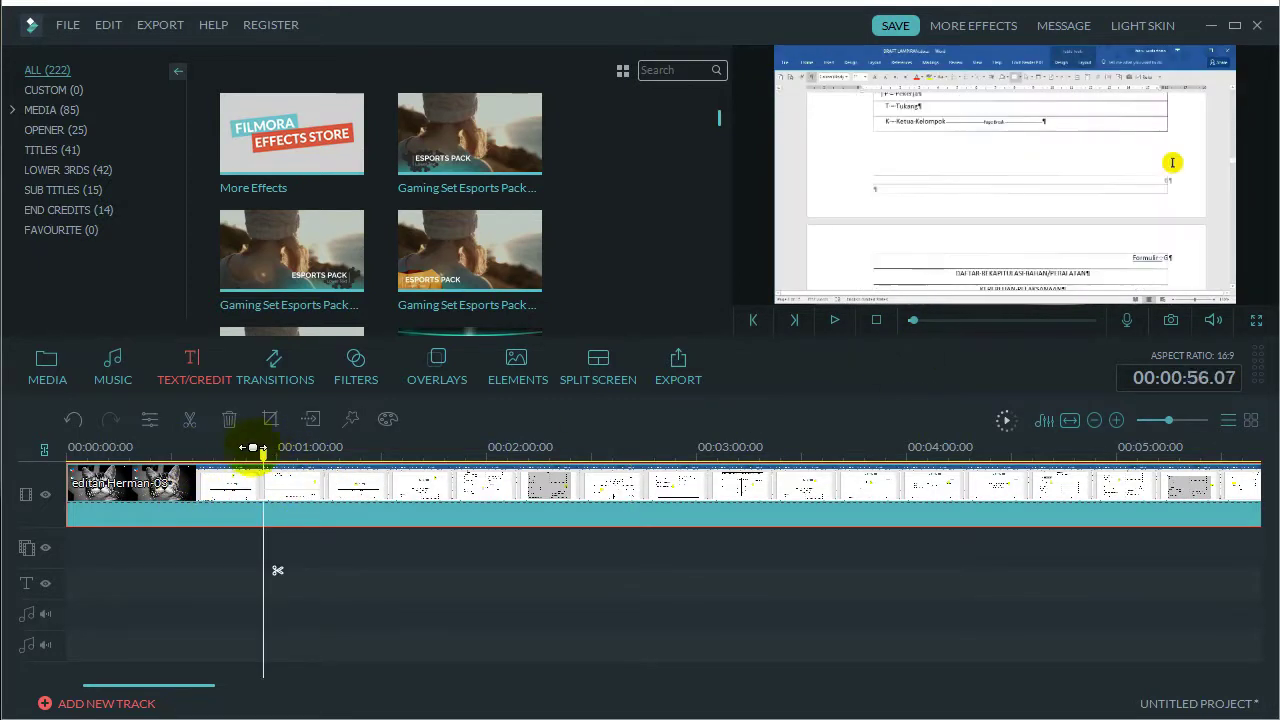
{"action": "left_click", "coordinate": [150, 450]}
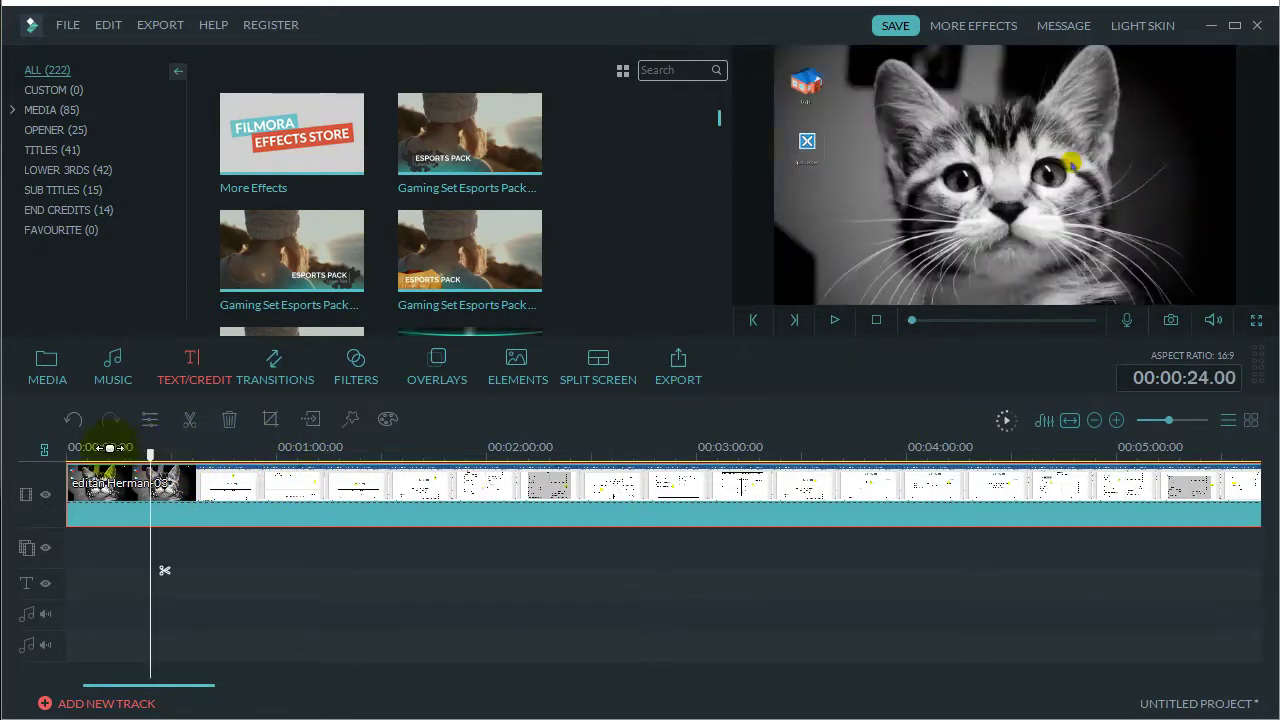
{"action": "left_click_drag", "start_coordinate": [152, 460], "coordinate": [49, 458]}
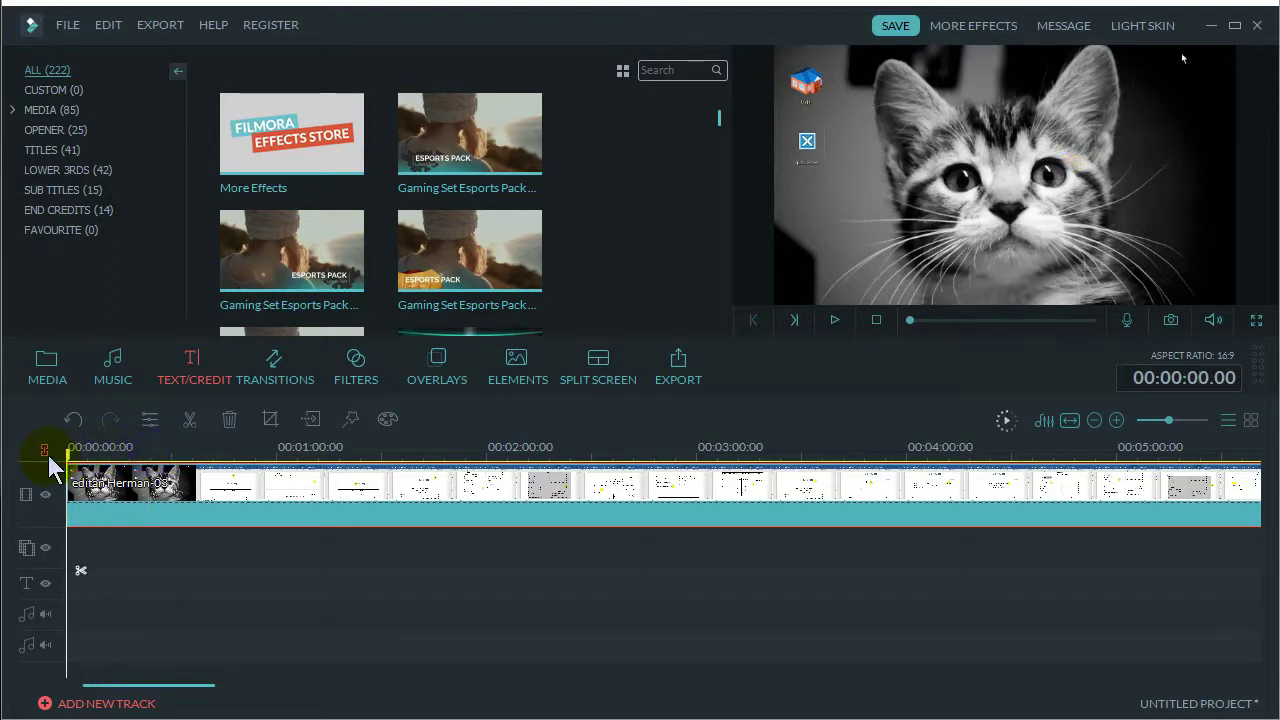
{"action": "left_click", "coordinate": [85, 452]}
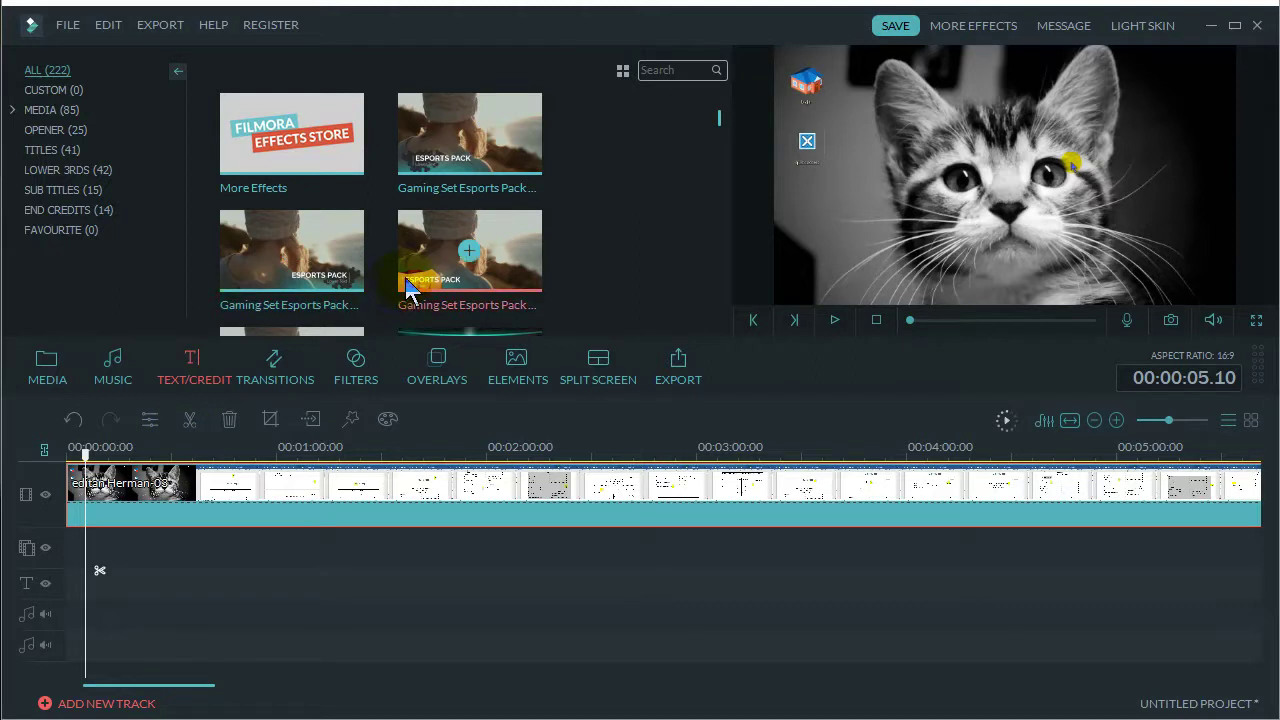
{"action": "left_click", "coordinate": [470, 251]}
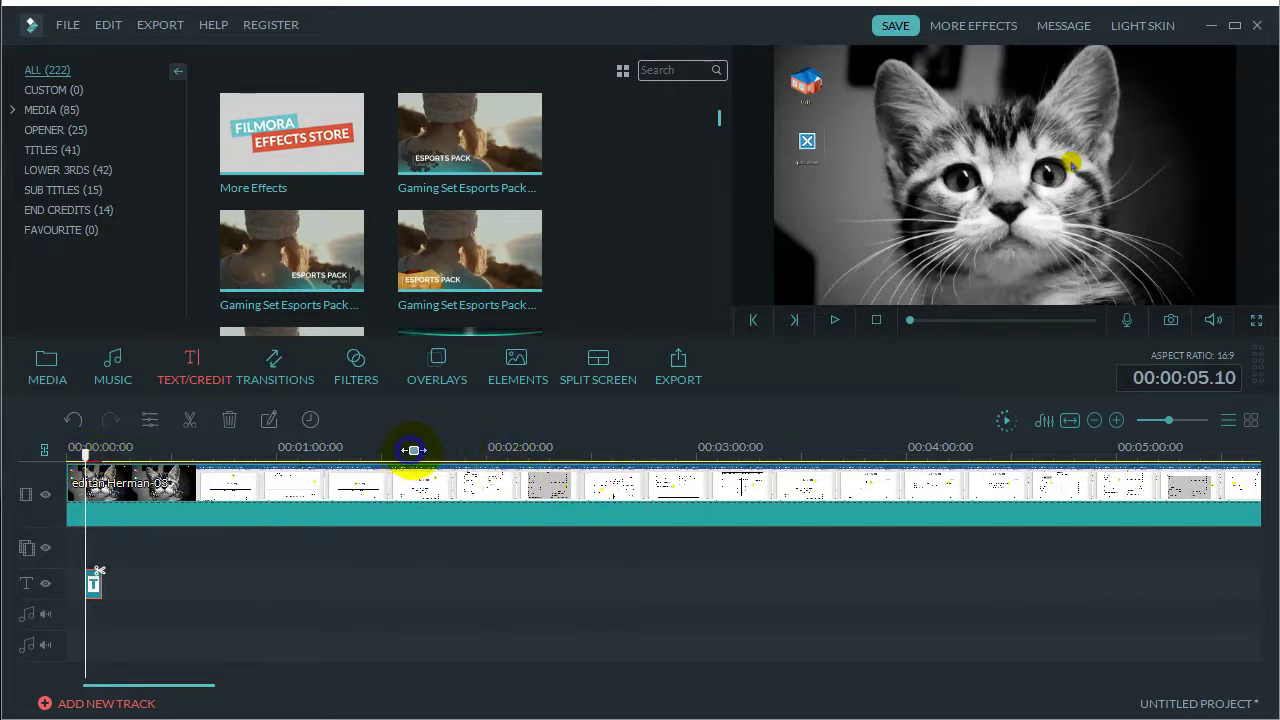
Examine the added title clip on the text track at an enlarged timeline scale
{"action": "left_click_drag", "start_coordinate": [413, 450], "coordinate": [471, 449]}
{"action": "left_click", "coordinate": [100, 582]}
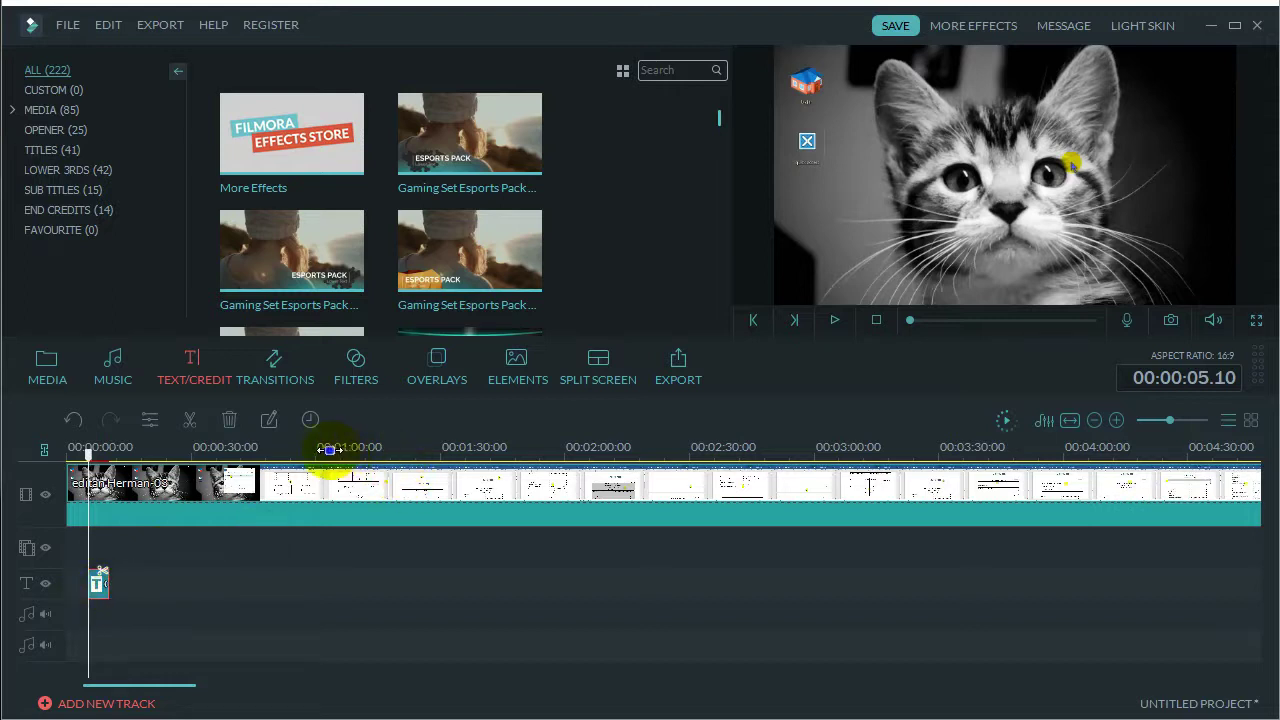
{"action": "left_click_drag", "start_coordinate": [330, 451], "coordinate": [750, 451]}
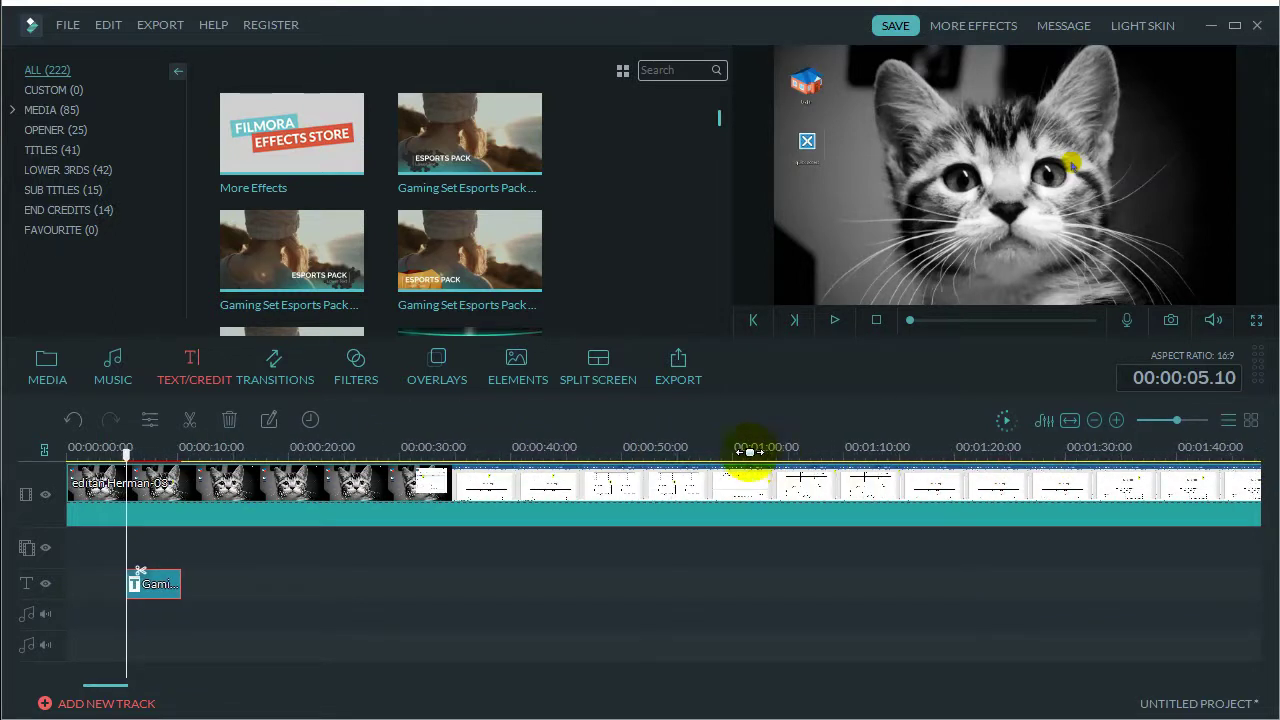
{"action": "left_click_drag", "start_coordinate": [529, 449], "coordinate": [836, 449]}
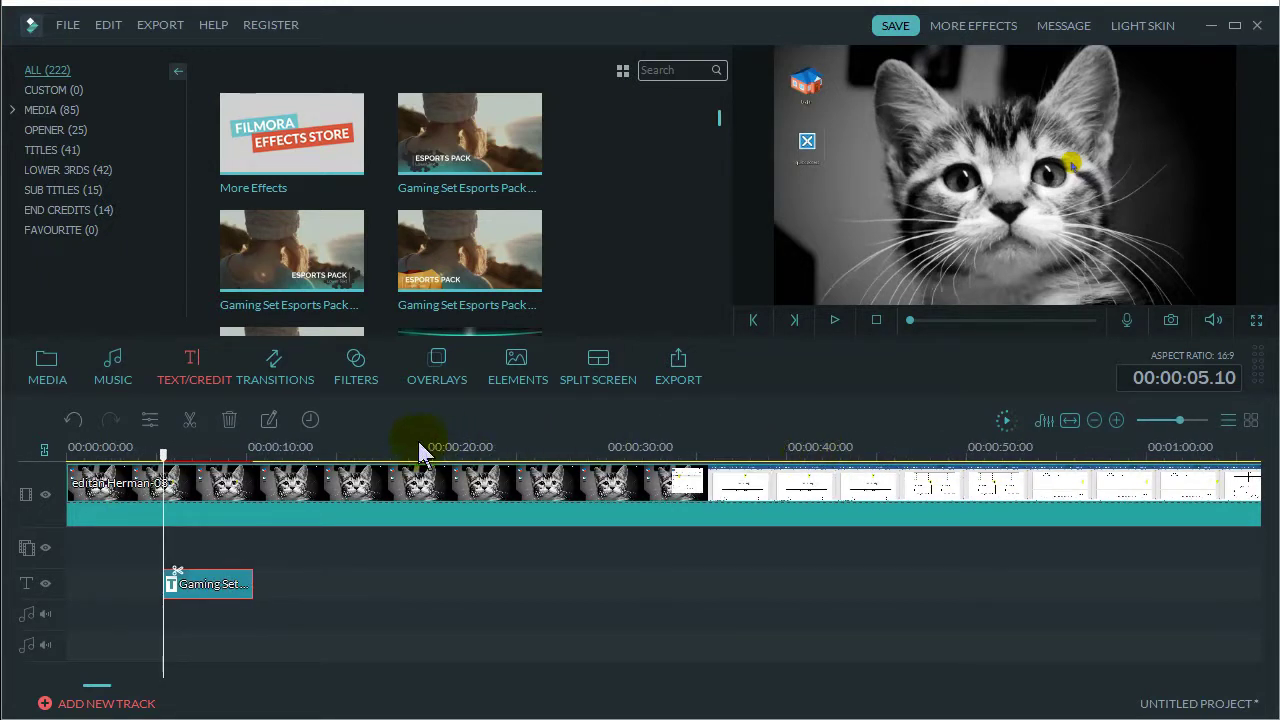
{"action": "left_click", "coordinate": [206, 580]}
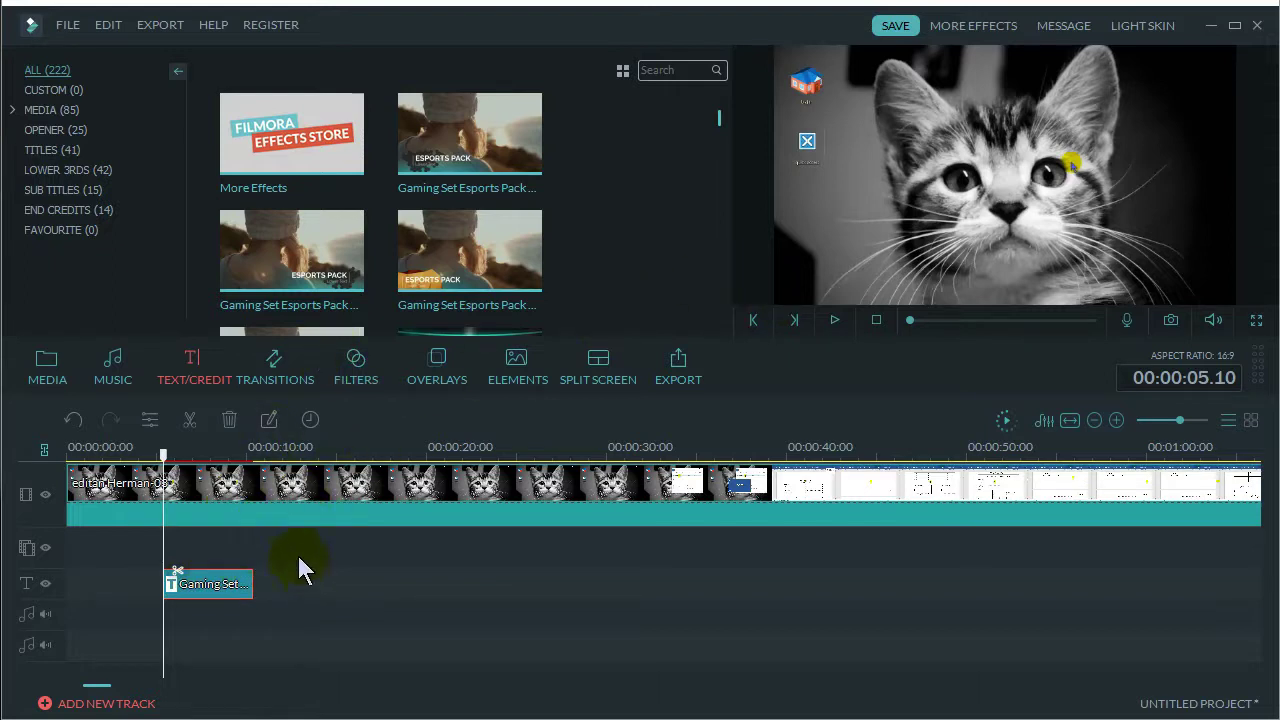
{"action": "mouse_move", "coordinate": [521, 310]}
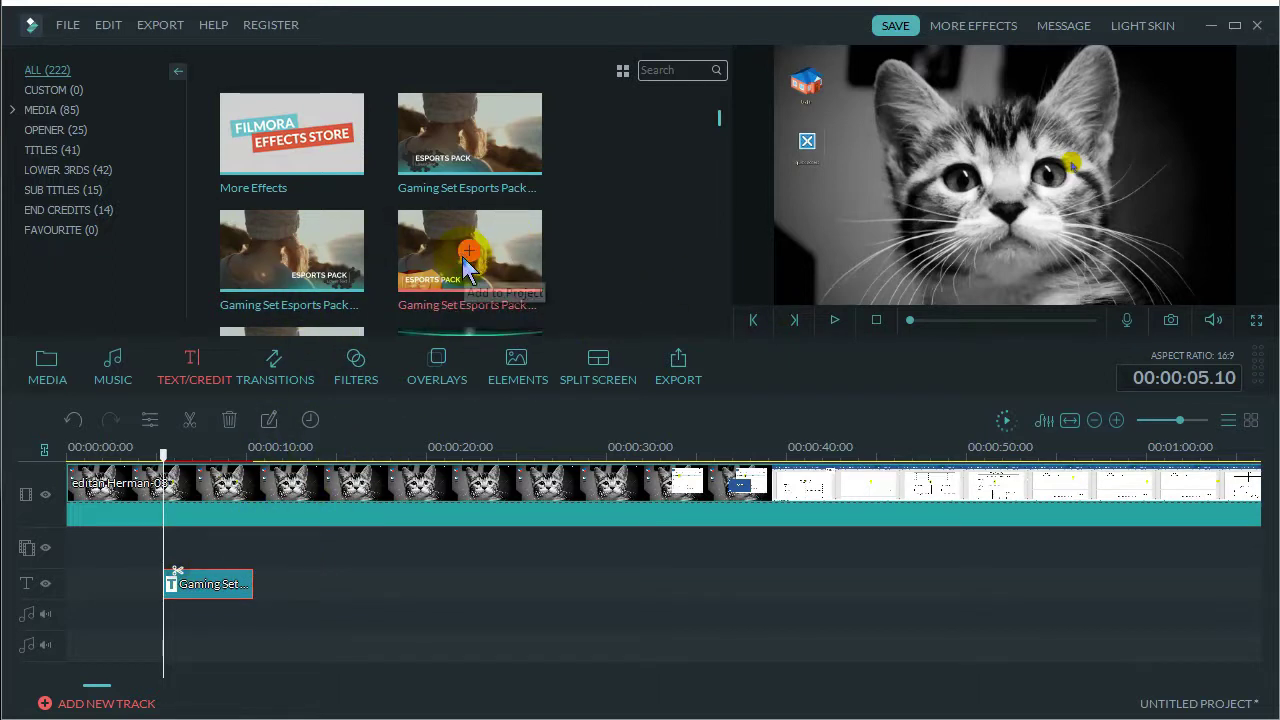
{"action": "left_click", "coordinate": [208, 585]}
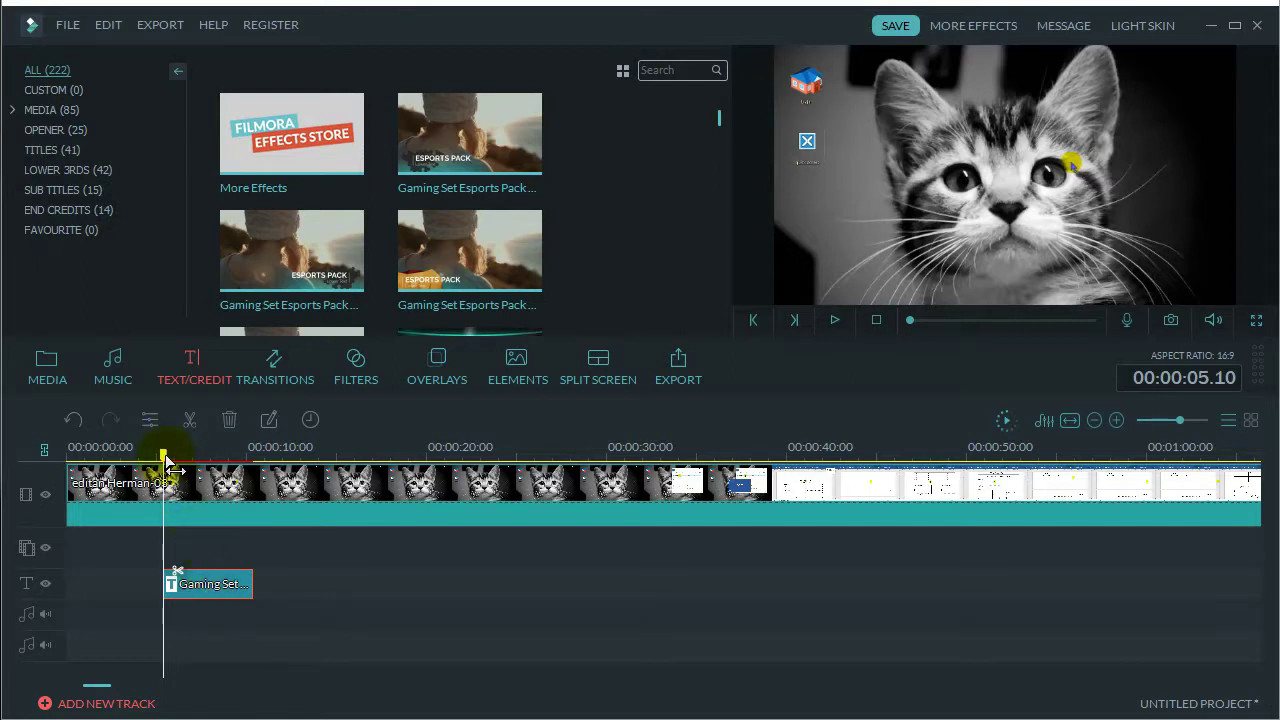
{"action": "left_click", "coordinate": [217, 580]}
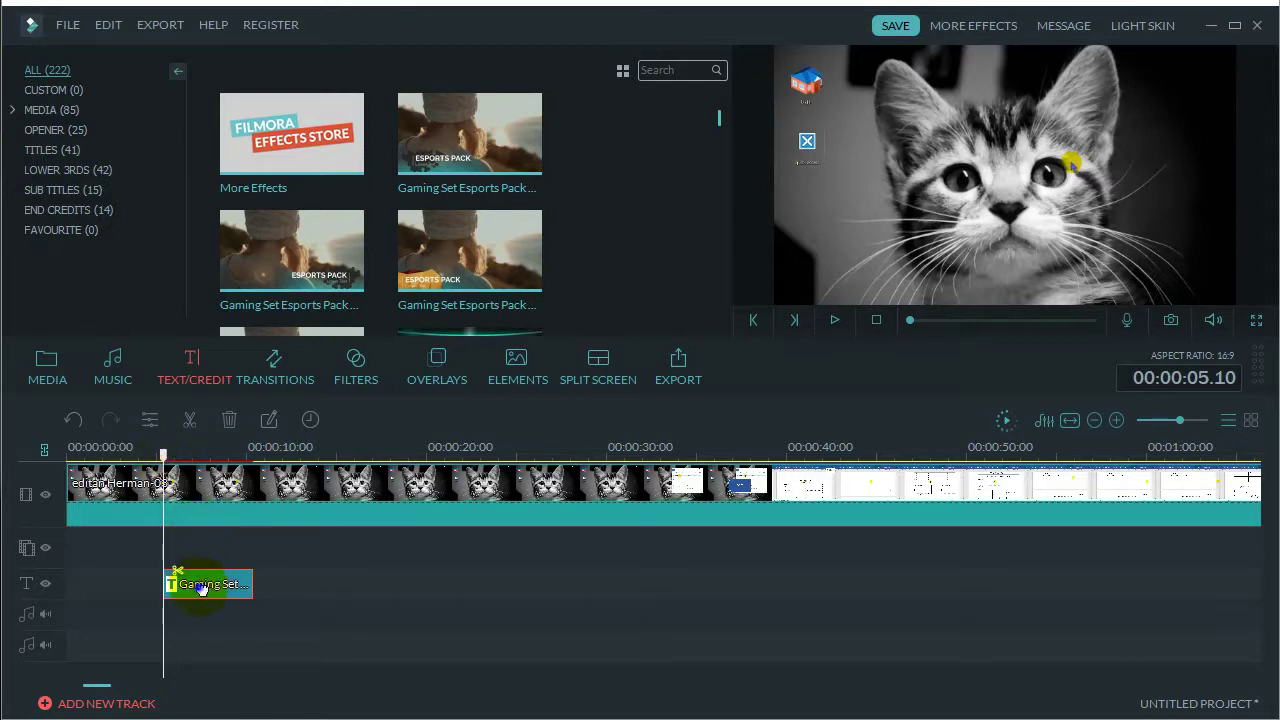
Replace the title clip's main text with "sesi edit/layout" followed by the person's name and the number 3
{"action": "double_click", "coordinate": [201, 588]}
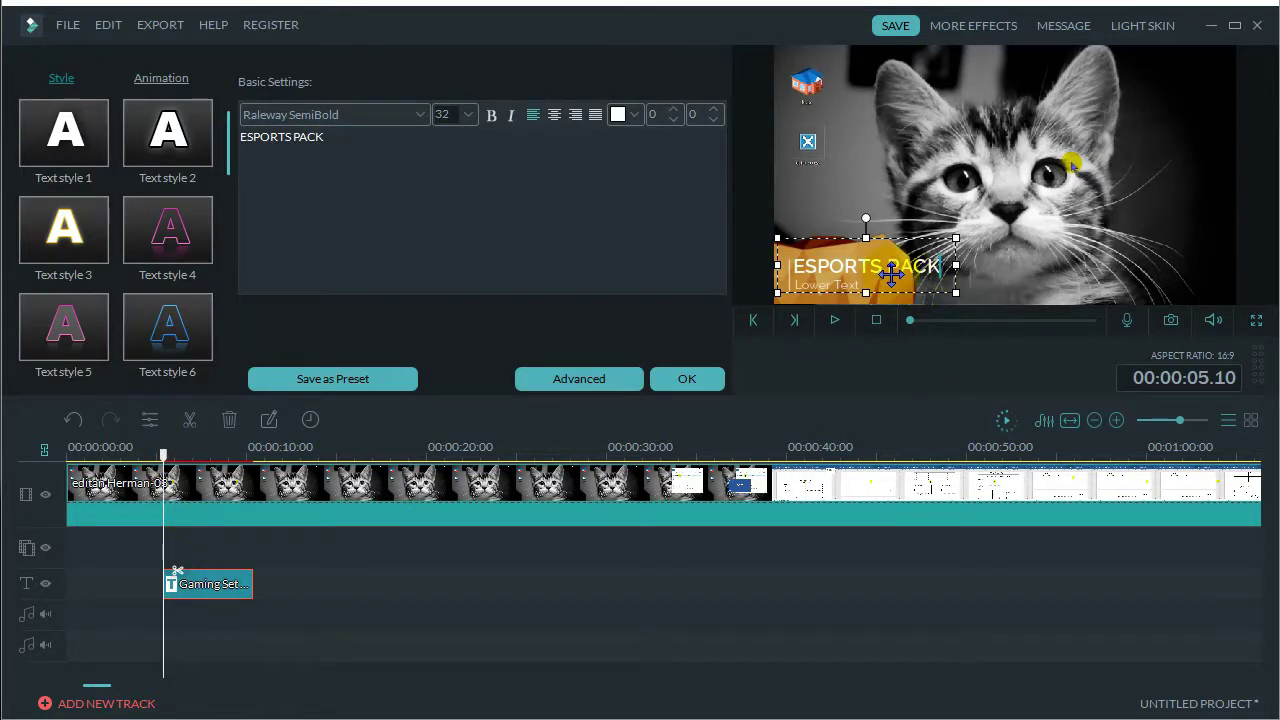
{"action": "left_click_drag", "start_coordinate": [330, 138], "coordinate": [236, 146]}
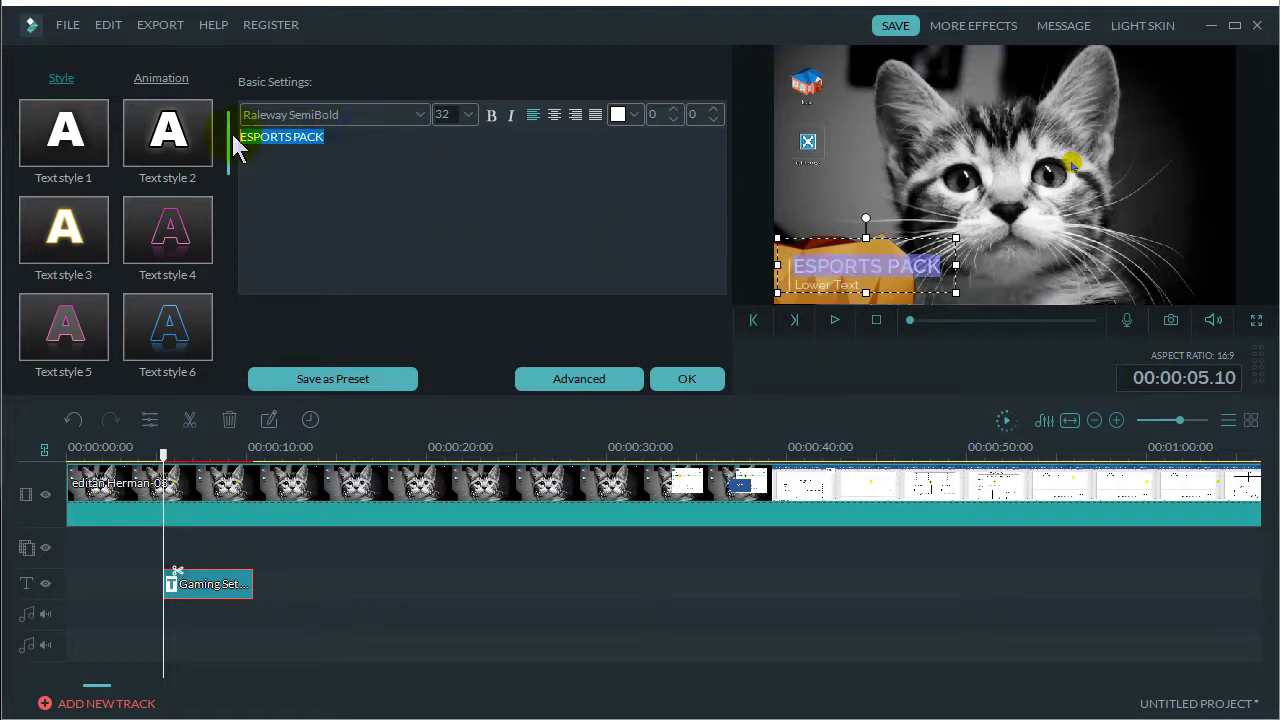
{"action": "type", "text": "sesi"}
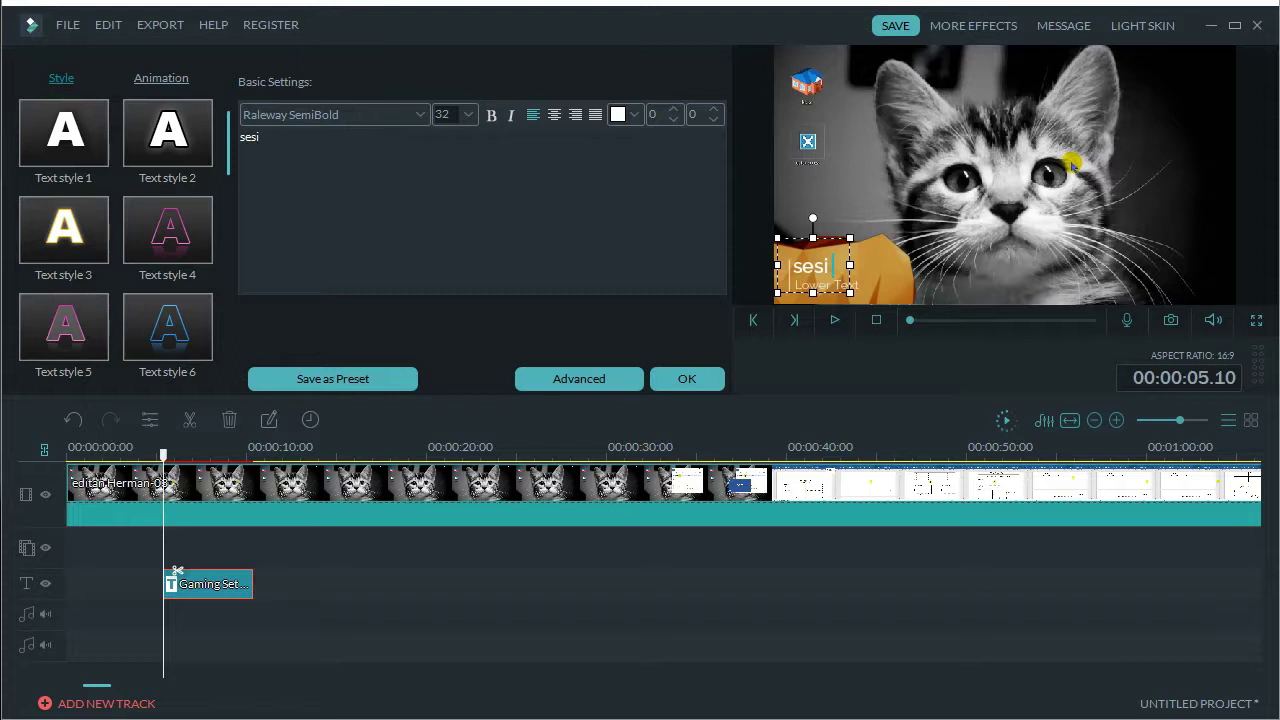
{"action": "type", "text": " editan"}
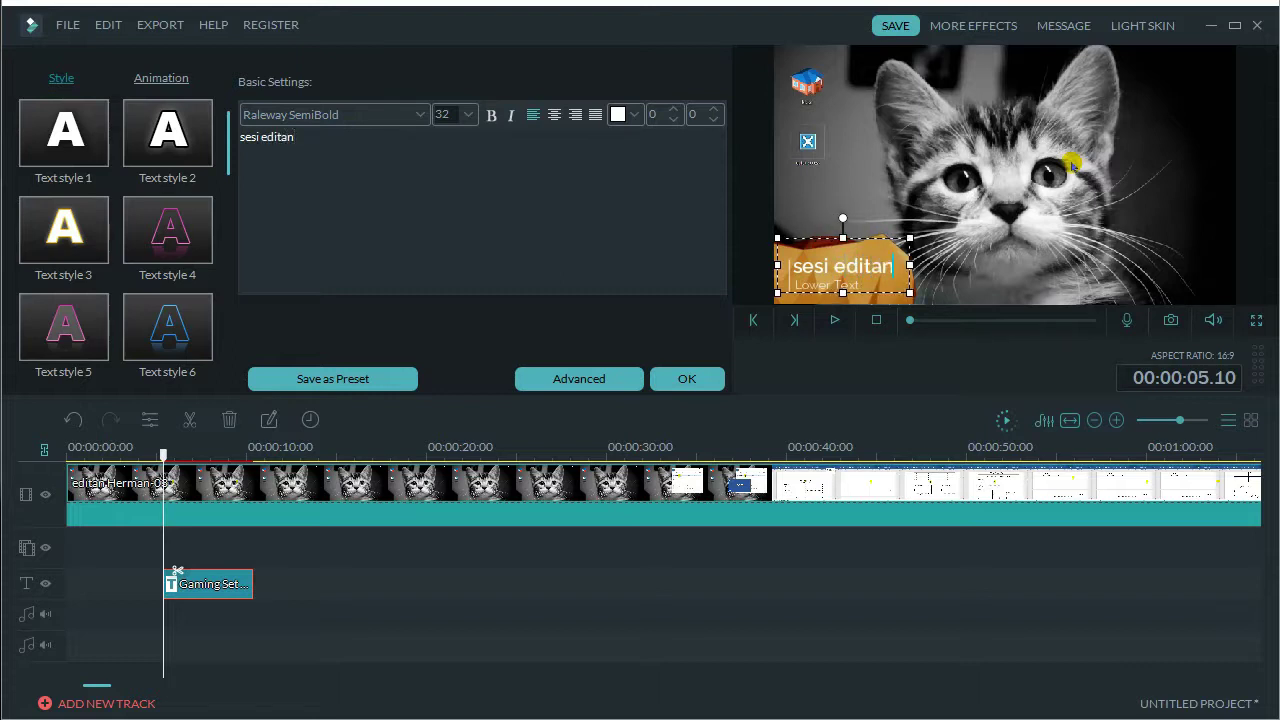
{"action": "key", "text": "BackSpace"}
{"action": "key", "text": "BackSpace"}
{"action": "type", "text": "/la"}
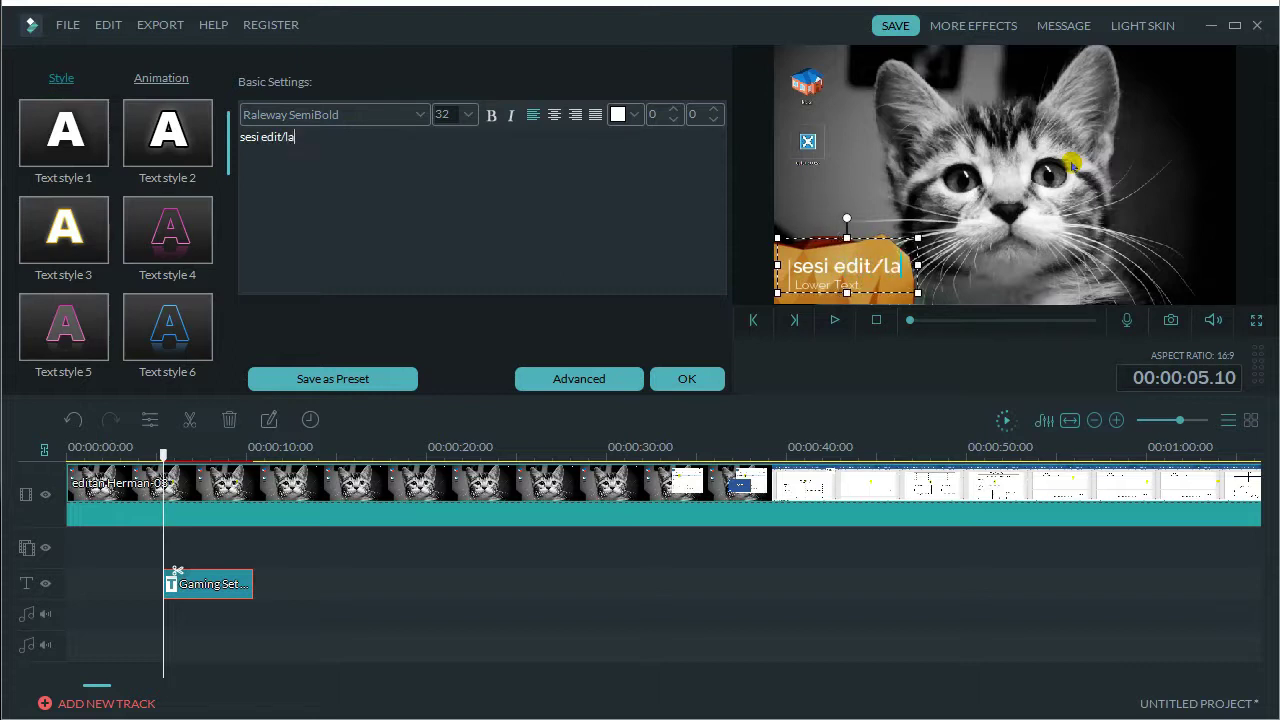
{"action": "type", "text": "yout Herman"}
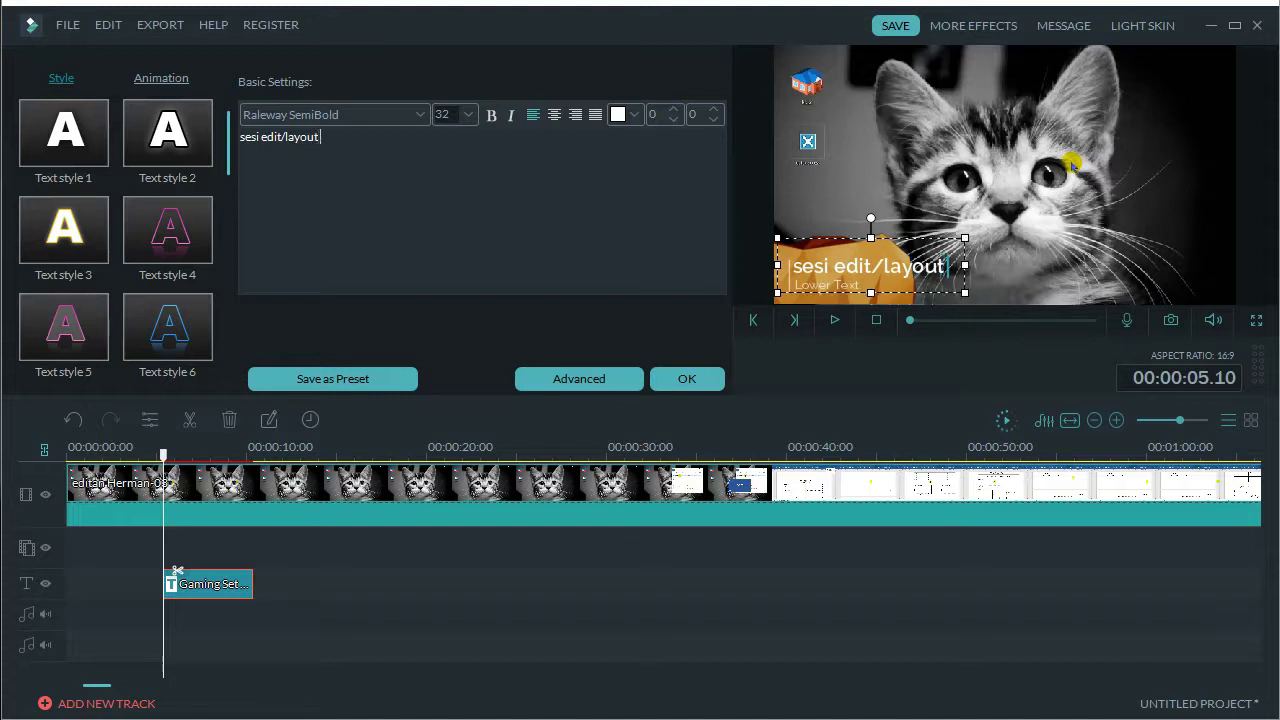
{"action": "type", "text": " 3"}
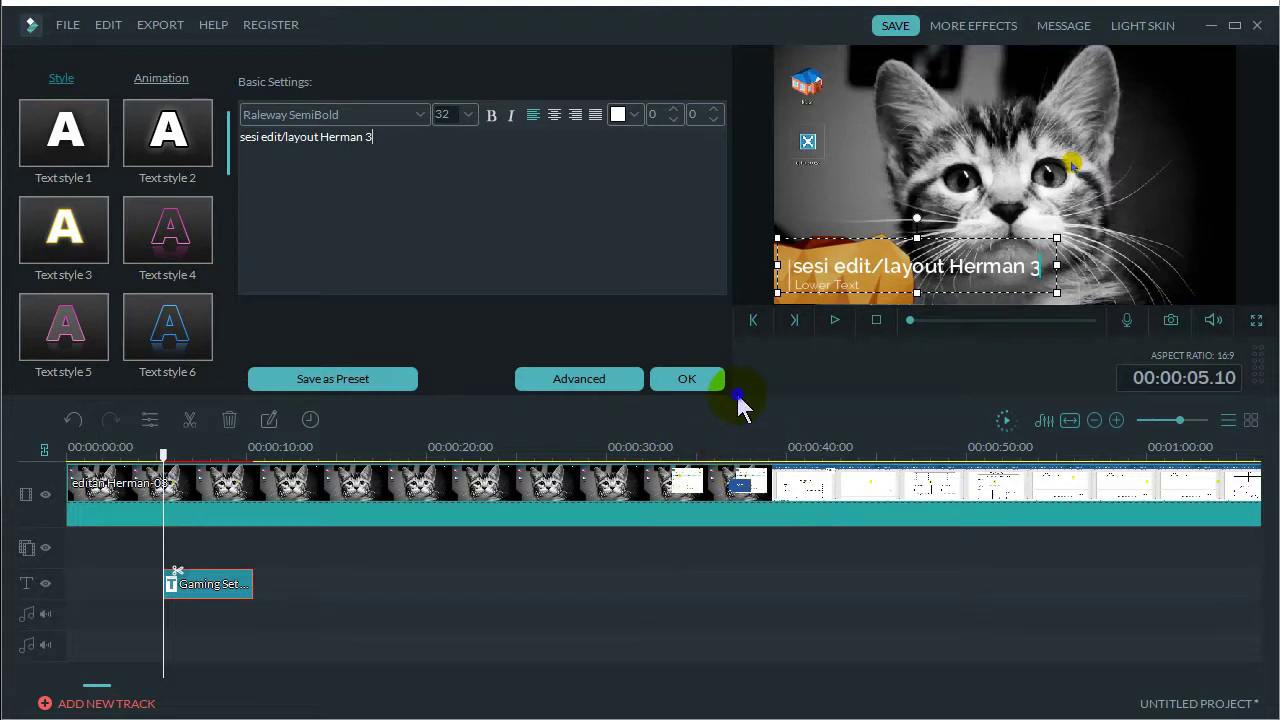
Enlarge the preview area, replace the title's lower text with "lanjutan", and apply the title edits
{"action": "left_click_drag", "start_coordinate": [737, 395], "coordinate": [733, 425]}
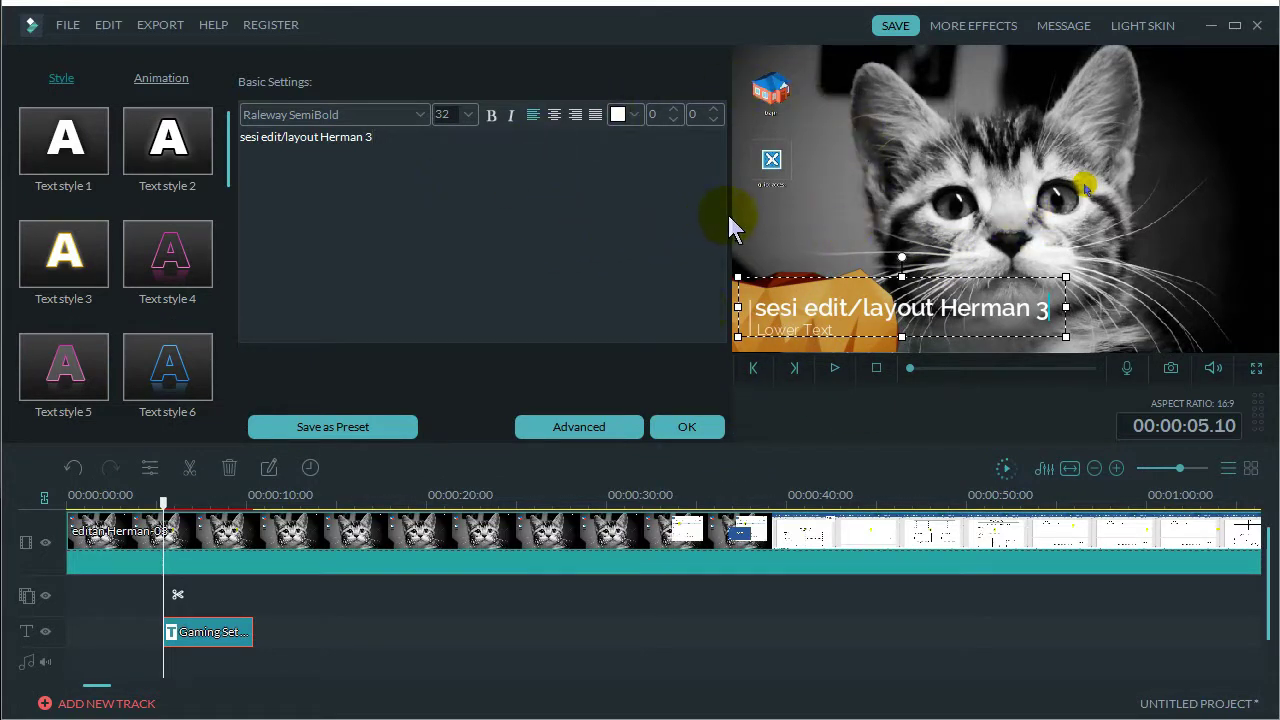
{"action": "left_click_drag", "start_coordinate": [731, 214], "coordinate": [666, 215]}
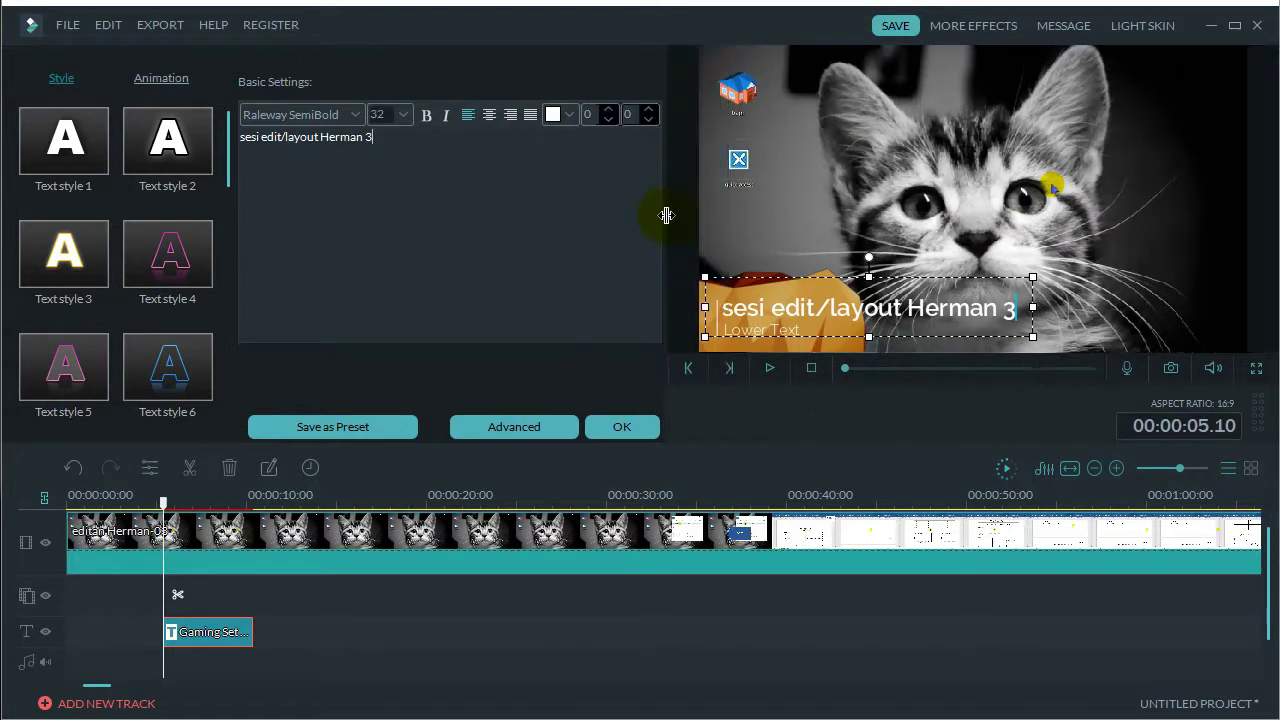
{"action": "left_click", "coordinate": [788, 332]}
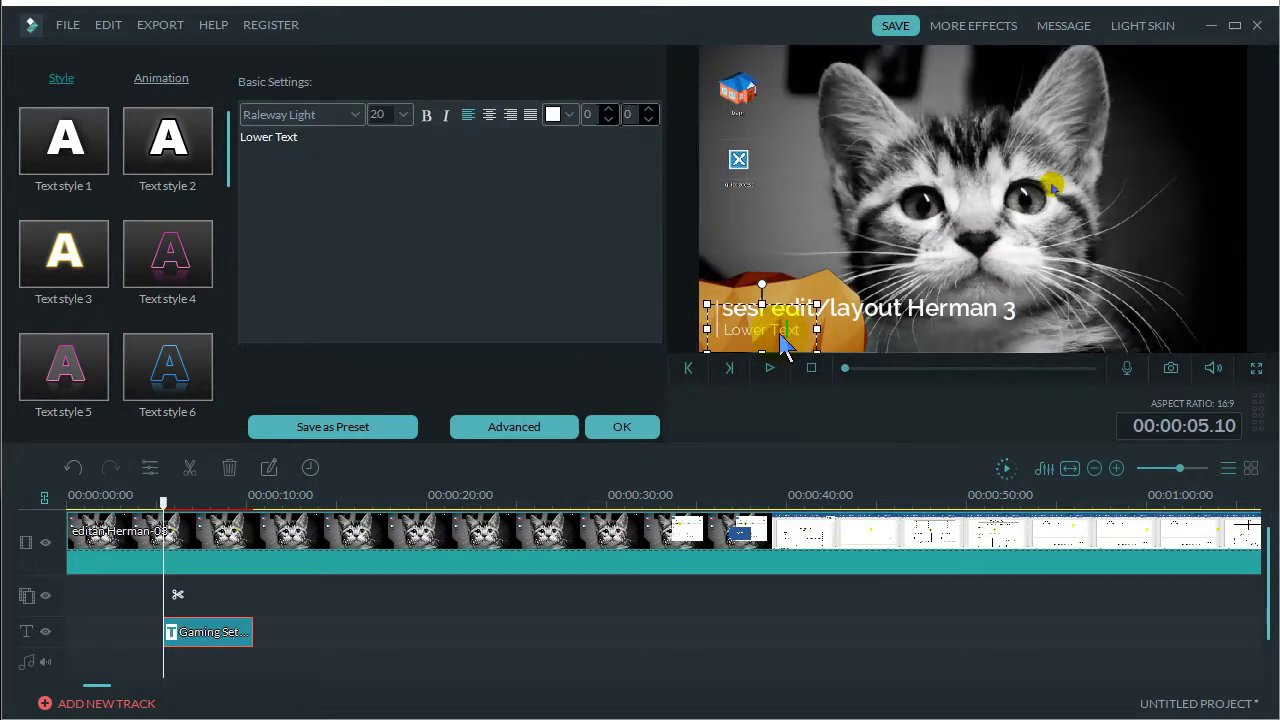
{"action": "triple_click", "coordinate": [321, 148]}
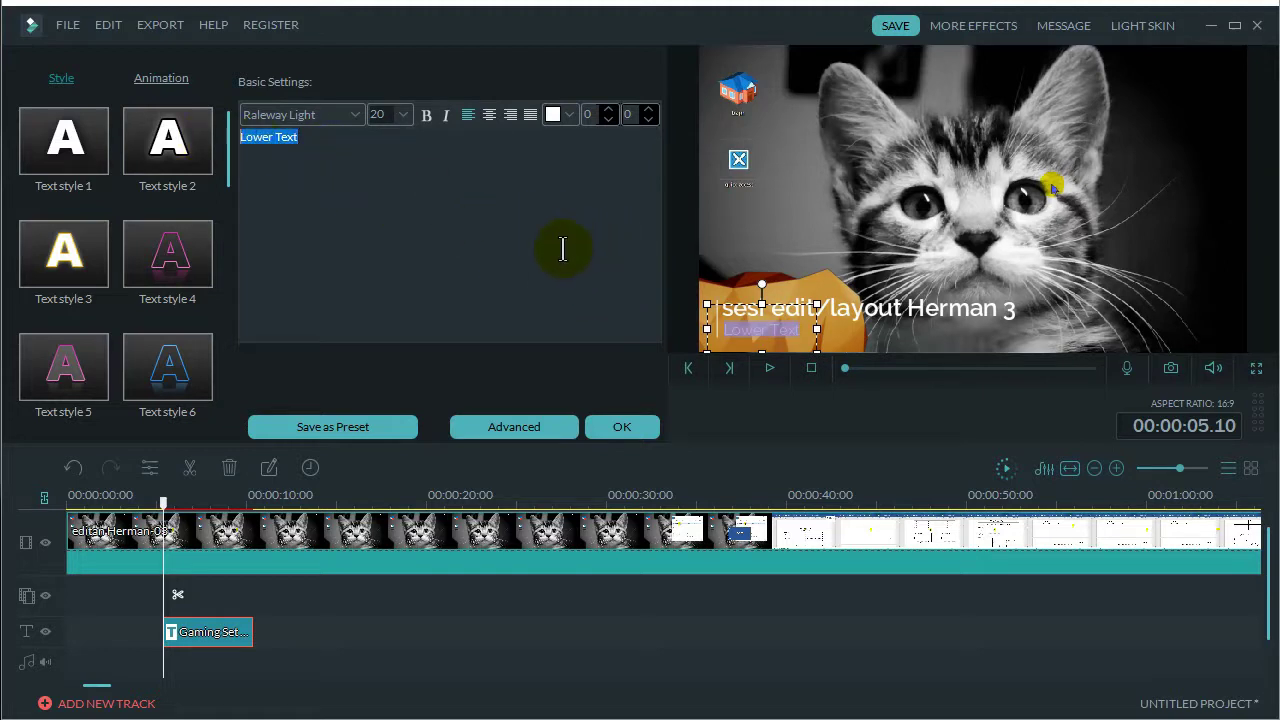
{"action": "type", "text": "lanjutan"}
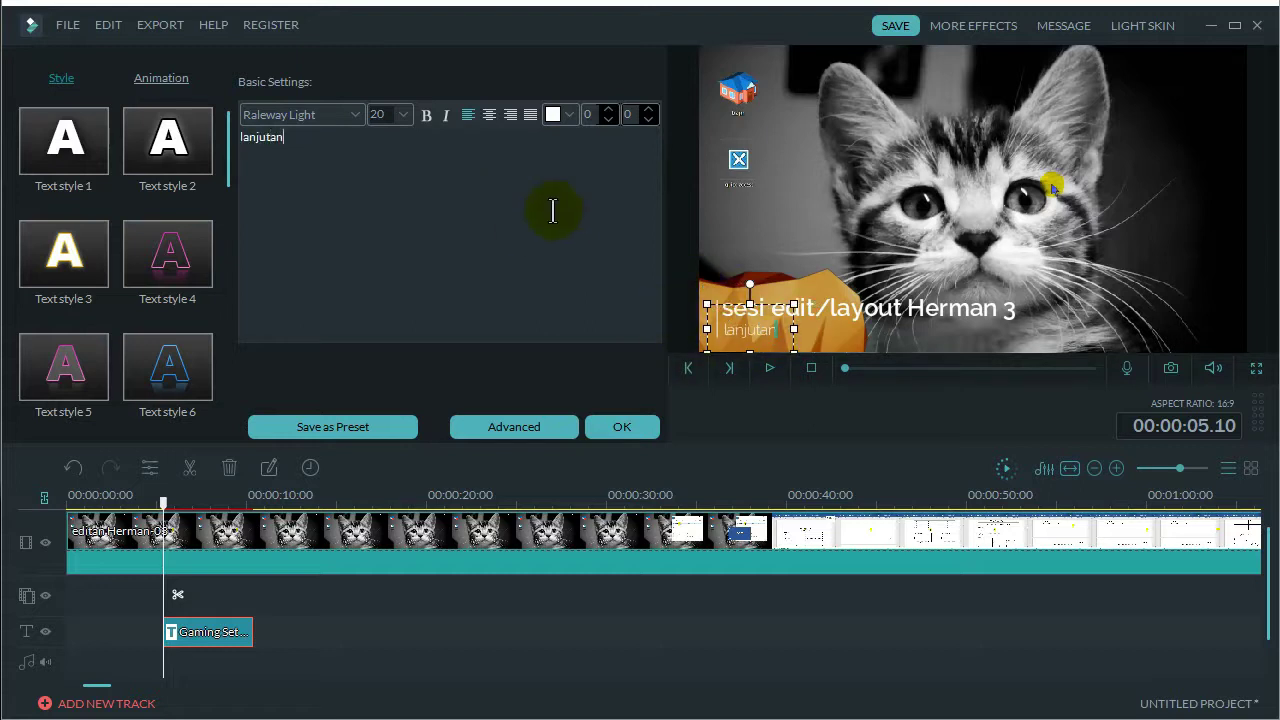
{"action": "left_click", "coordinate": [617, 429]}
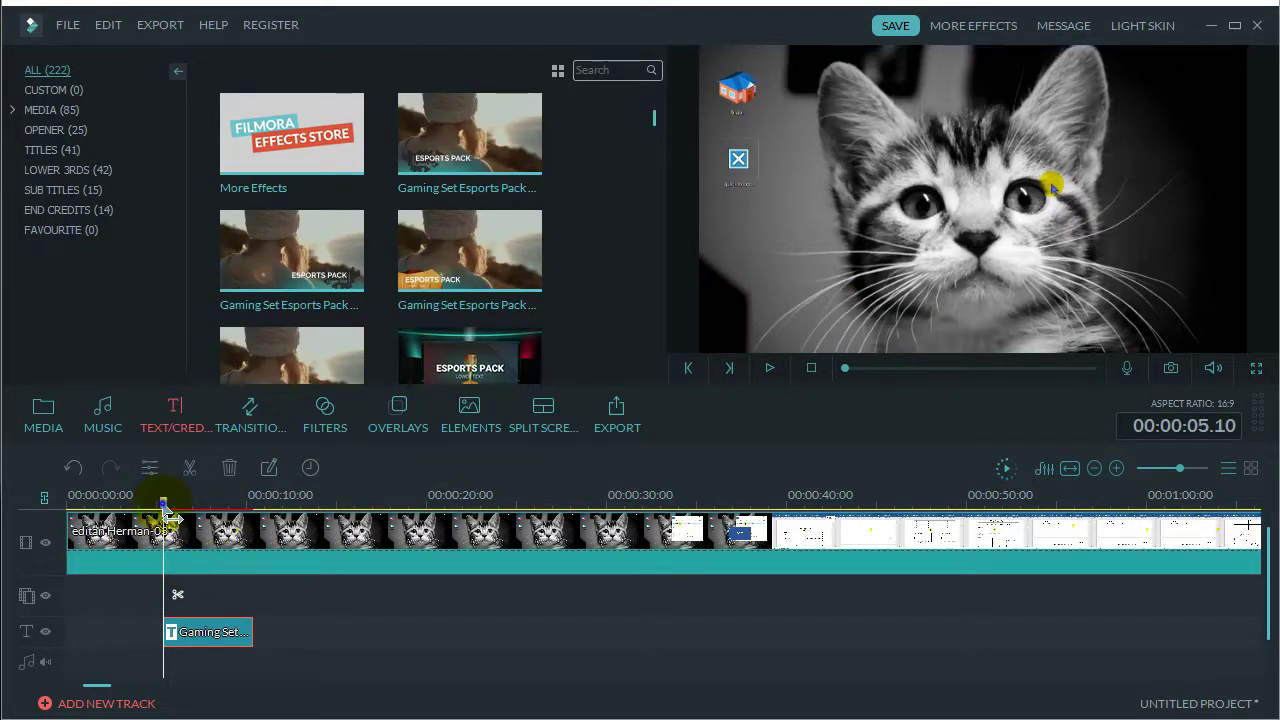
Play the timeline from just before the title clip to check the edited title, continuing to about 00:00:27
{"action": "left_click_drag", "start_coordinate": [166, 508], "coordinate": [146, 508]}
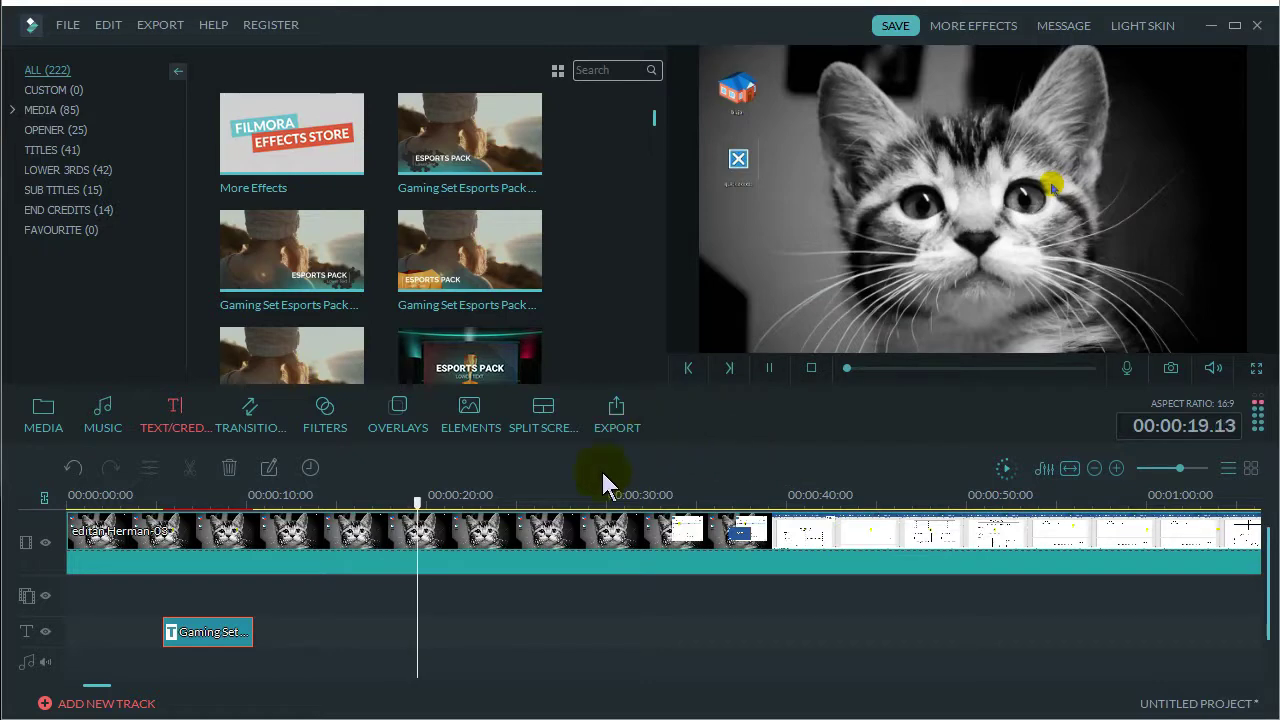
{"action": "scroll", "coordinate": [105, 690], "scroll_direction": "right", "scroll_amount": 5}
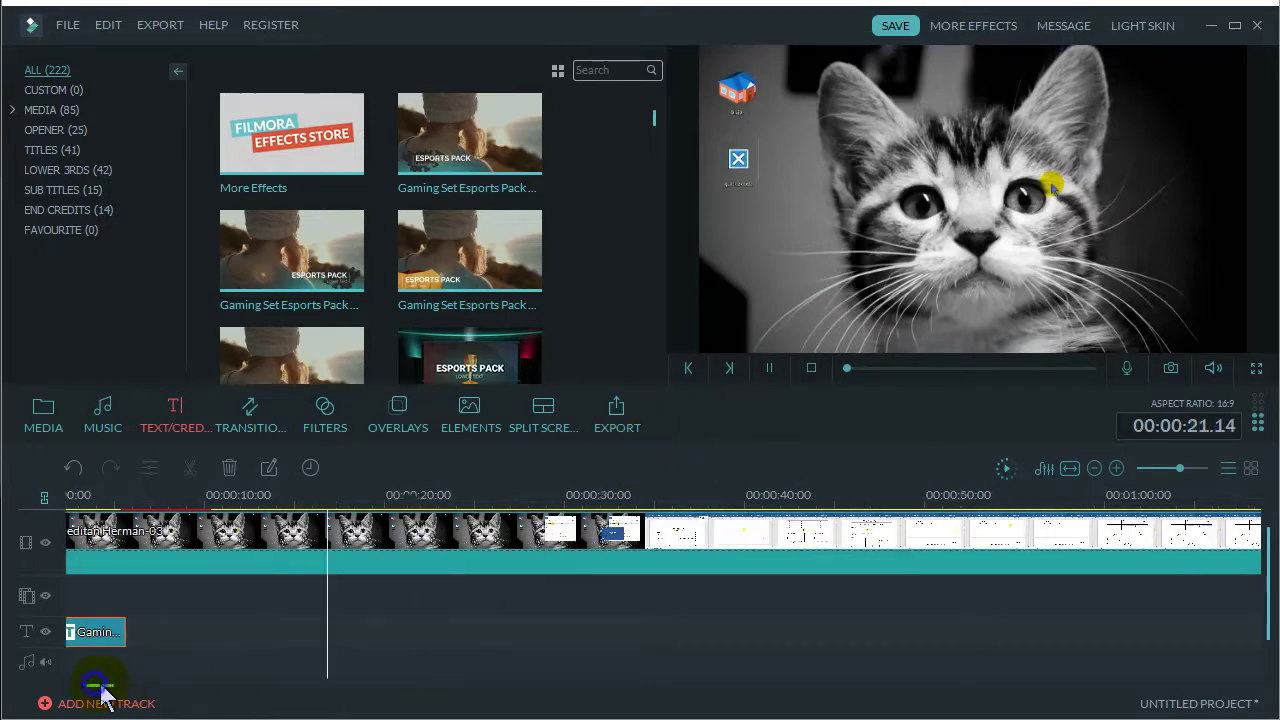
{"action": "scroll", "coordinate": [110, 688], "scroll_direction": "left", "scroll_amount": 5}
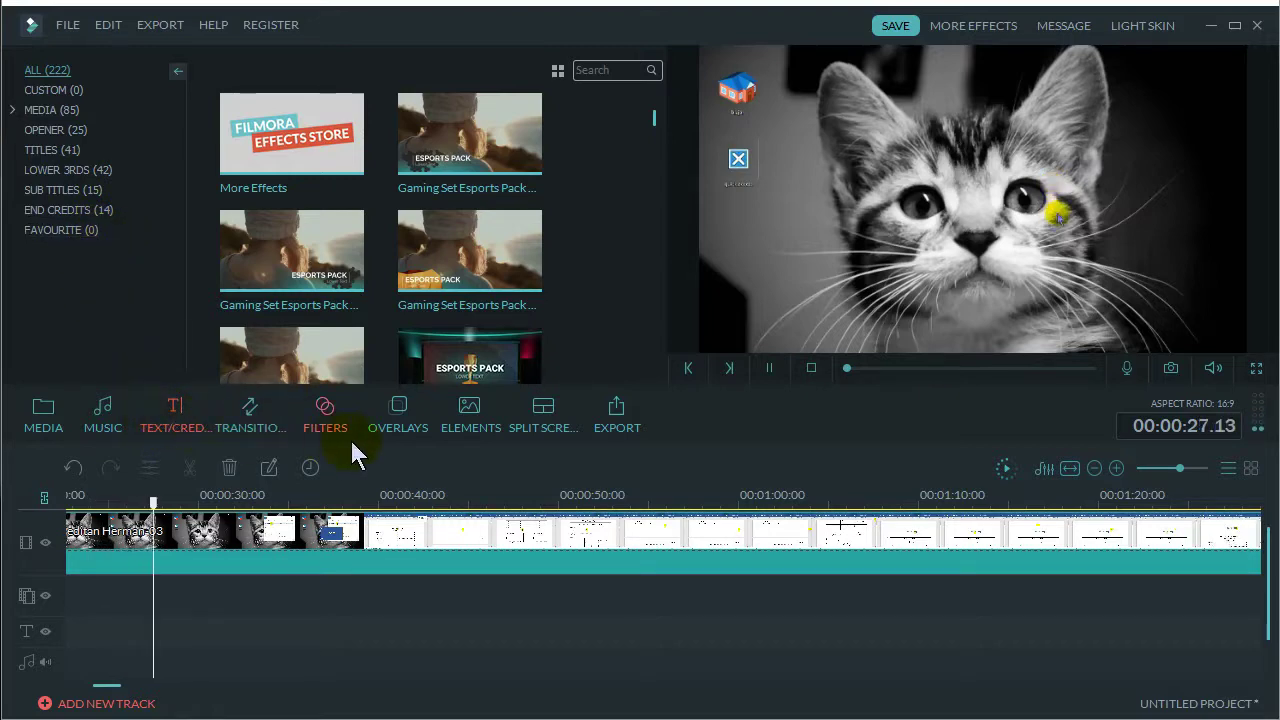
Add the blue sunglasses emoji from the Emoji elements to the overlay track at 00:00:37.15
{"action": "left_click", "coordinate": [466, 412]}
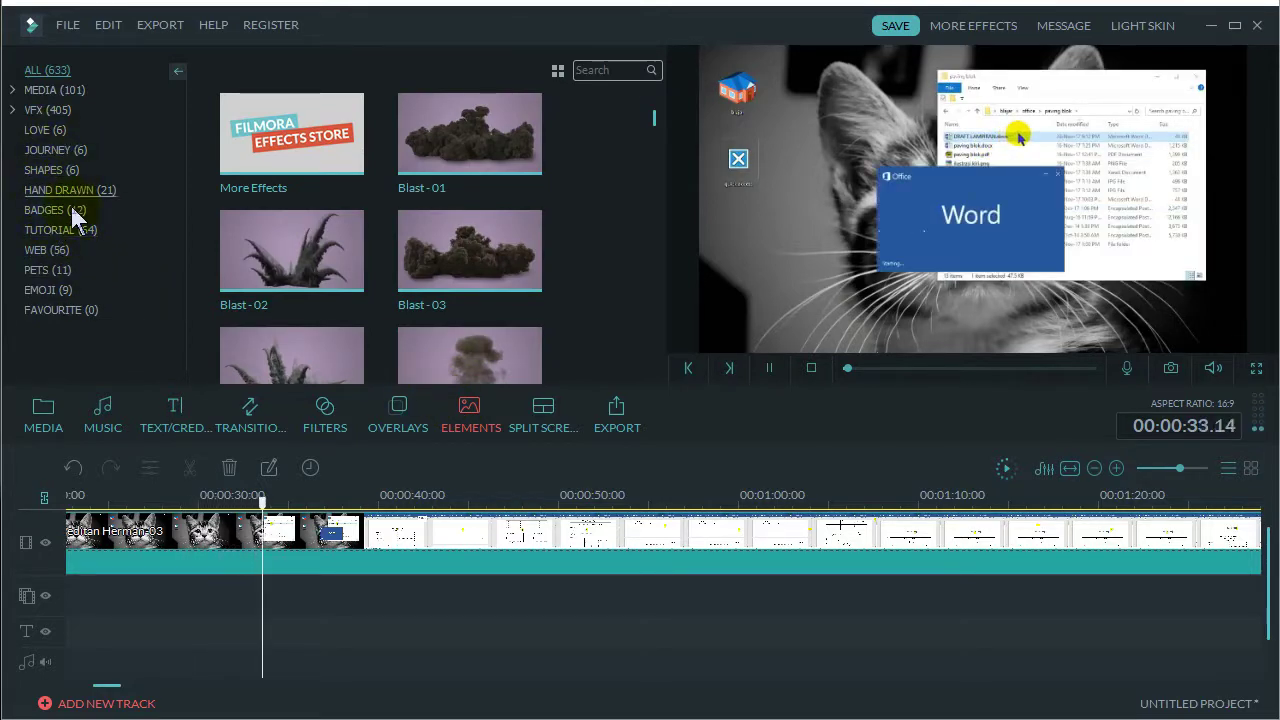
{"action": "left_click", "coordinate": [54, 290]}
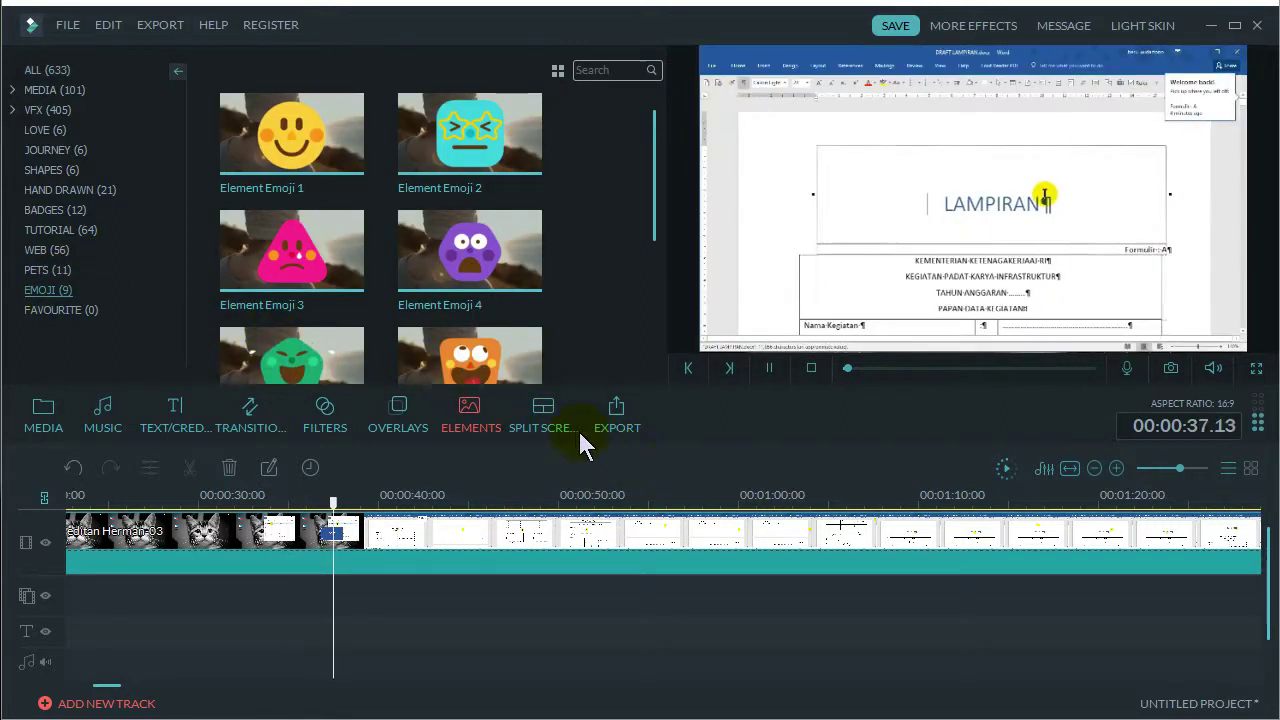
{"action": "left_click", "coordinate": [352, 506]}
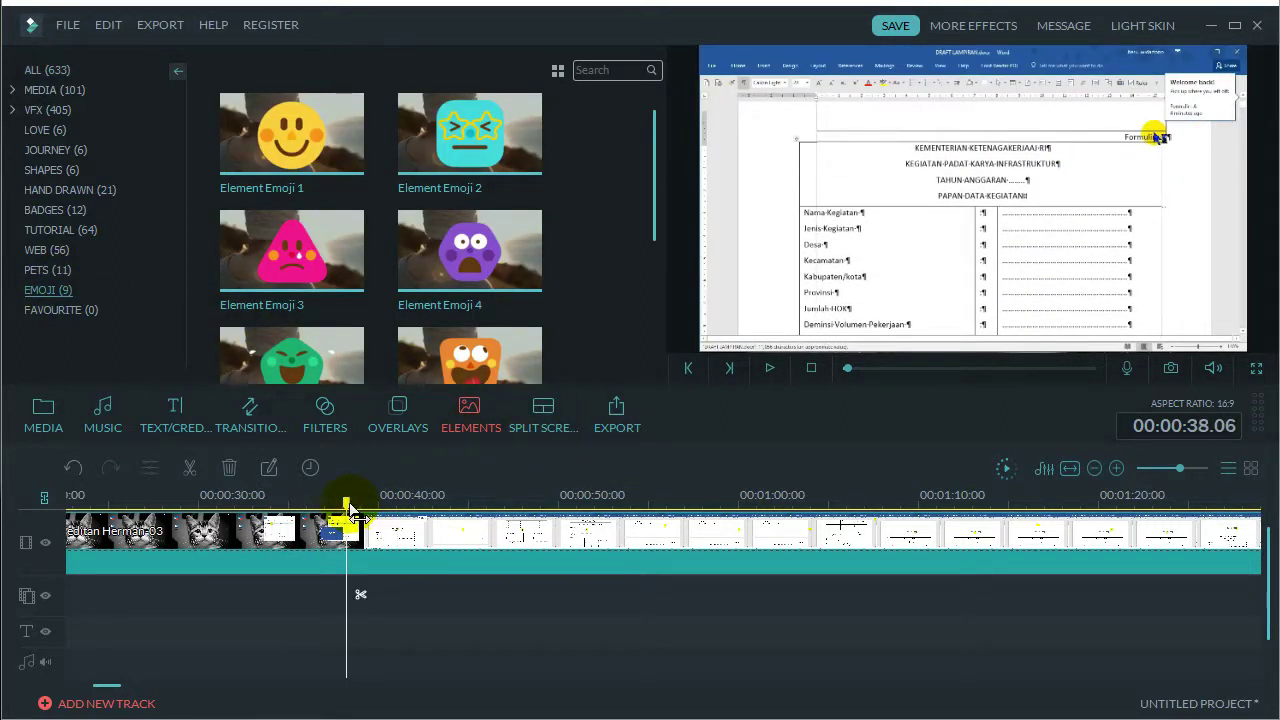
{"action": "left_click_drag", "start_coordinate": [347, 505], "coordinate": [336, 507]}
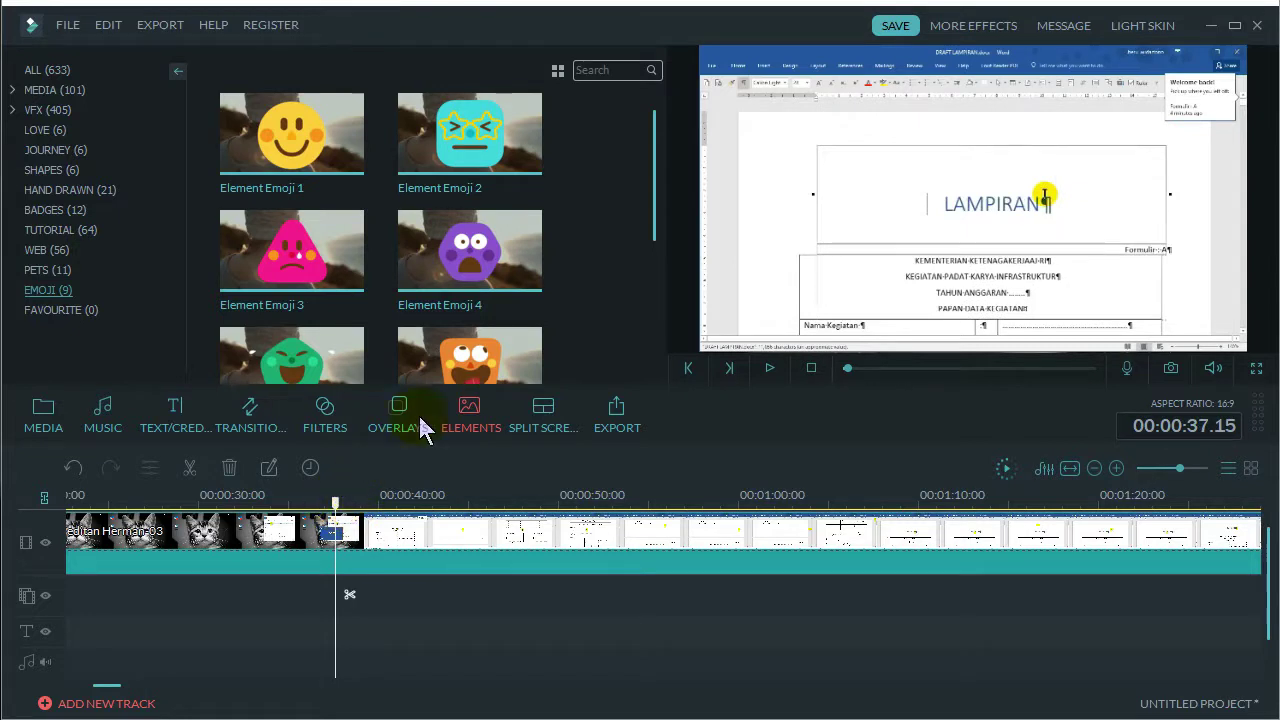
{"action": "left_click", "coordinate": [648, 207]}
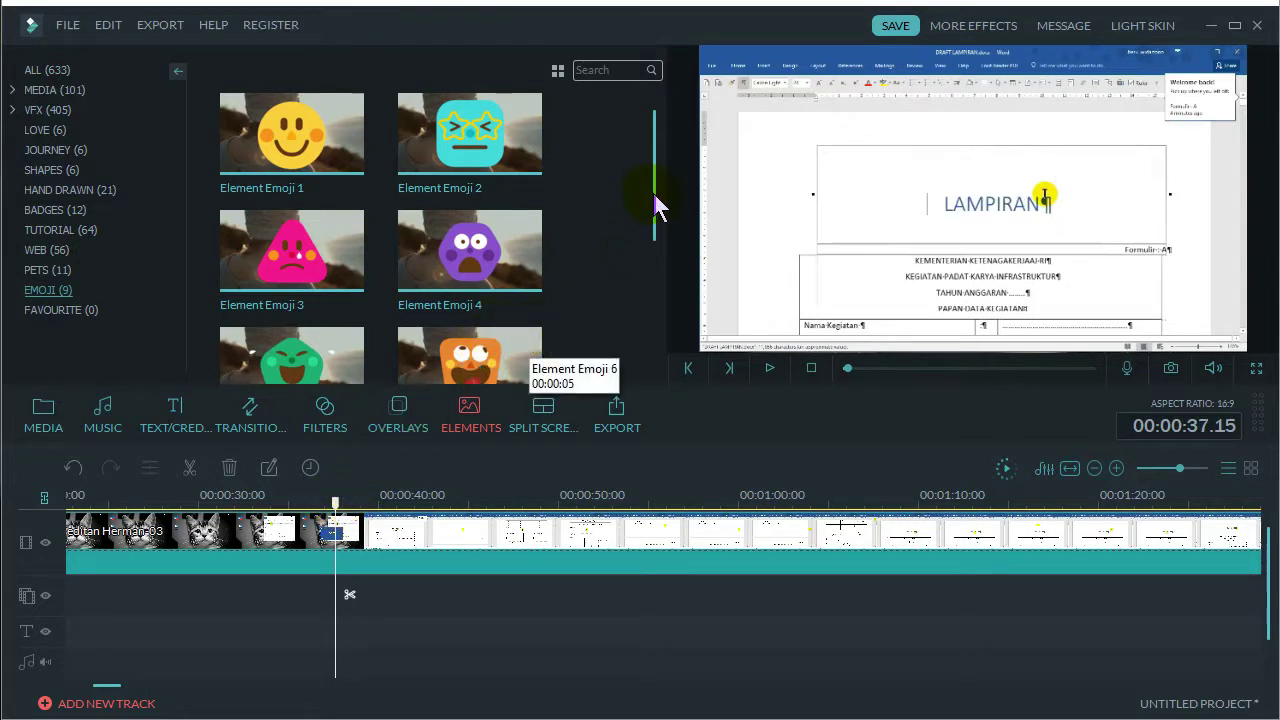
{"action": "left_click_drag", "start_coordinate": [655, 197], "coordinate": [640, 306]}
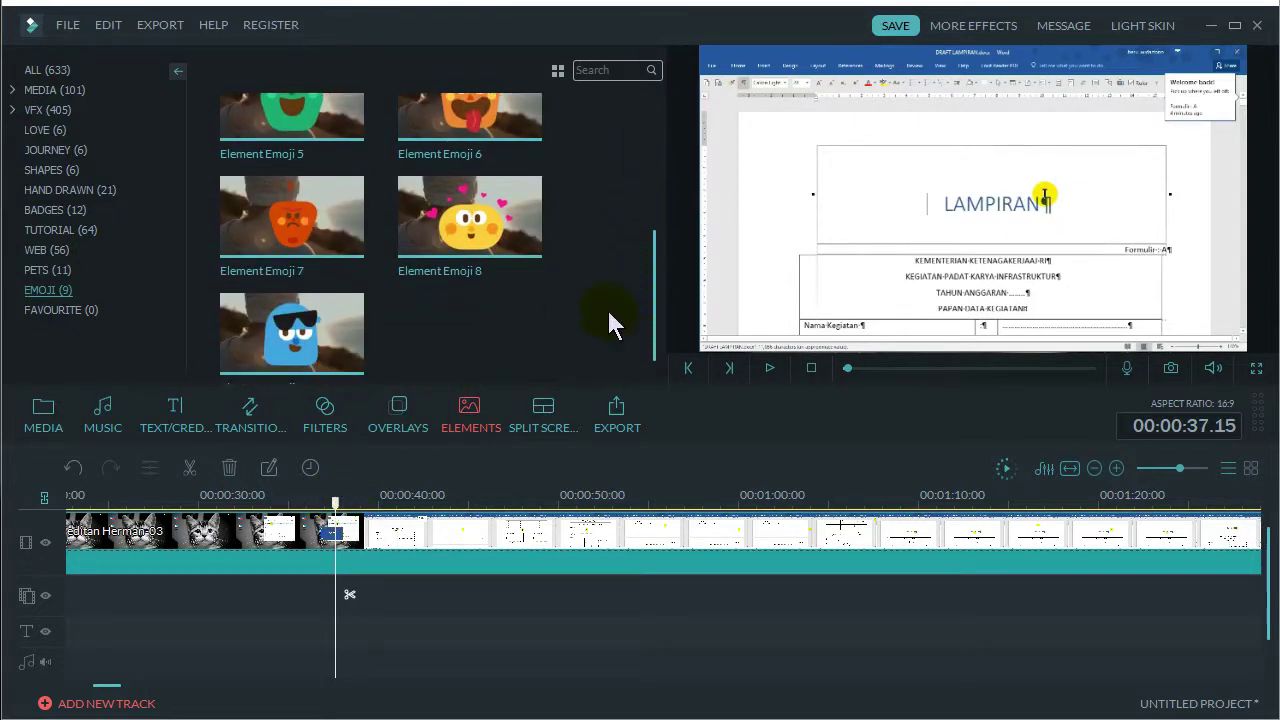
{"action": "left_click_drag", "start_coordinate": [292, 340], "coordinate": [372, 592]}
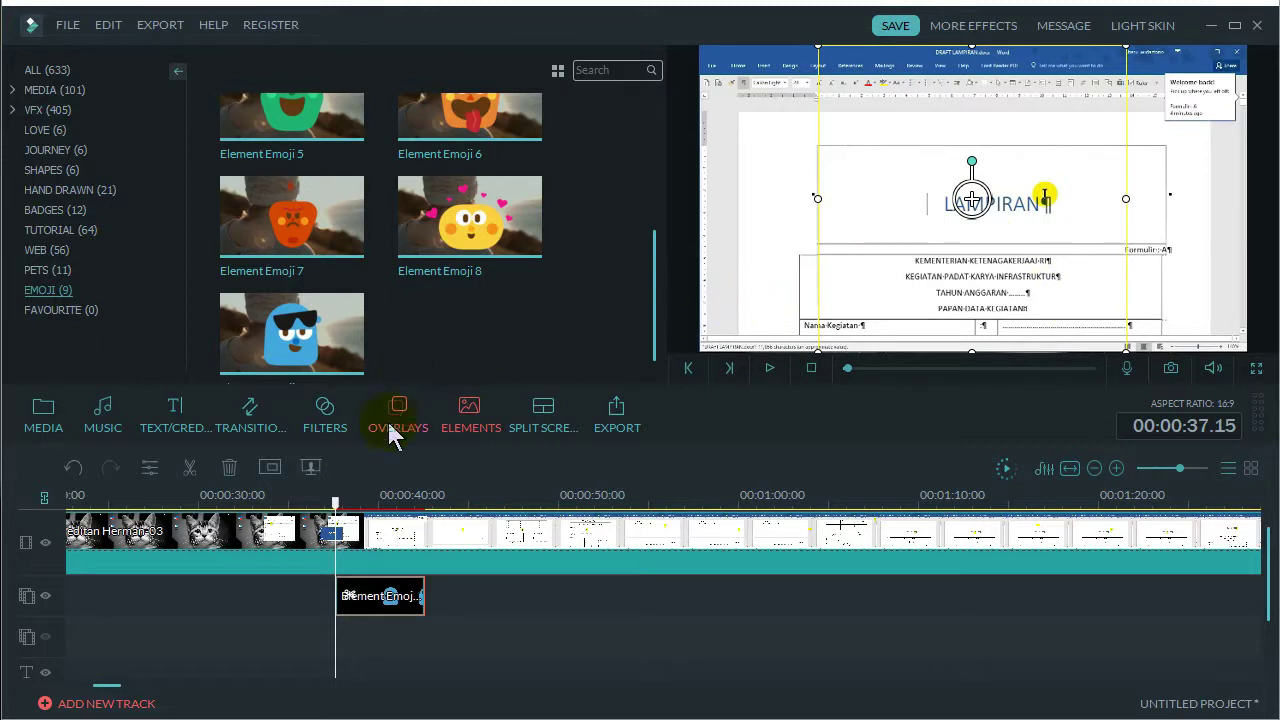
Shrink the emoji overlay, move it to the upper-left corner of the document page in the frame, and tilt it slightly counterclockwise
{"action": "mouse_move", "coordinate": [337, 507]}
{"action": "left_mouse_down"}
{"action": "mouse_move", "coordinate": [355, 508]}
{"action": "mouse_move", "coordinate": [331, 508]}
{"action": "left_mouse_up"}
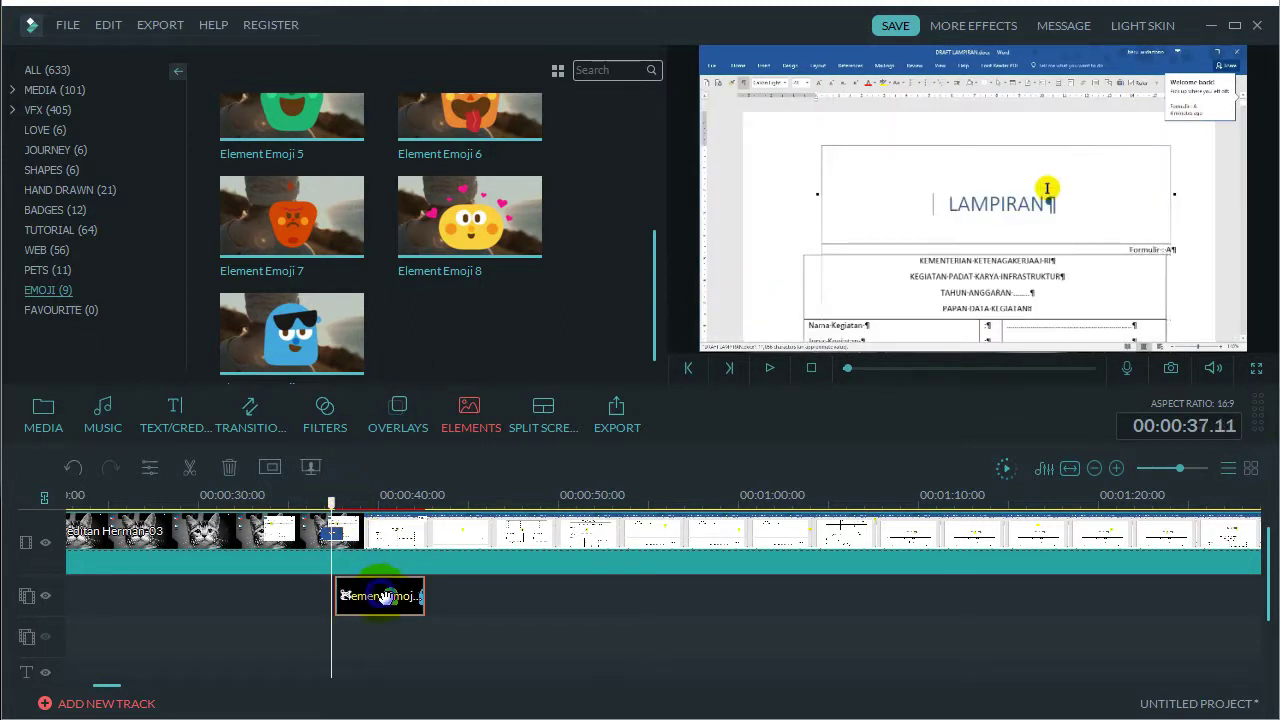
{"action": "left_click_drag", "start_coordinate": [331, 506], "coordinate": [345, 507]}
{"action": "left_click", "coordinate": [1124, 338]}
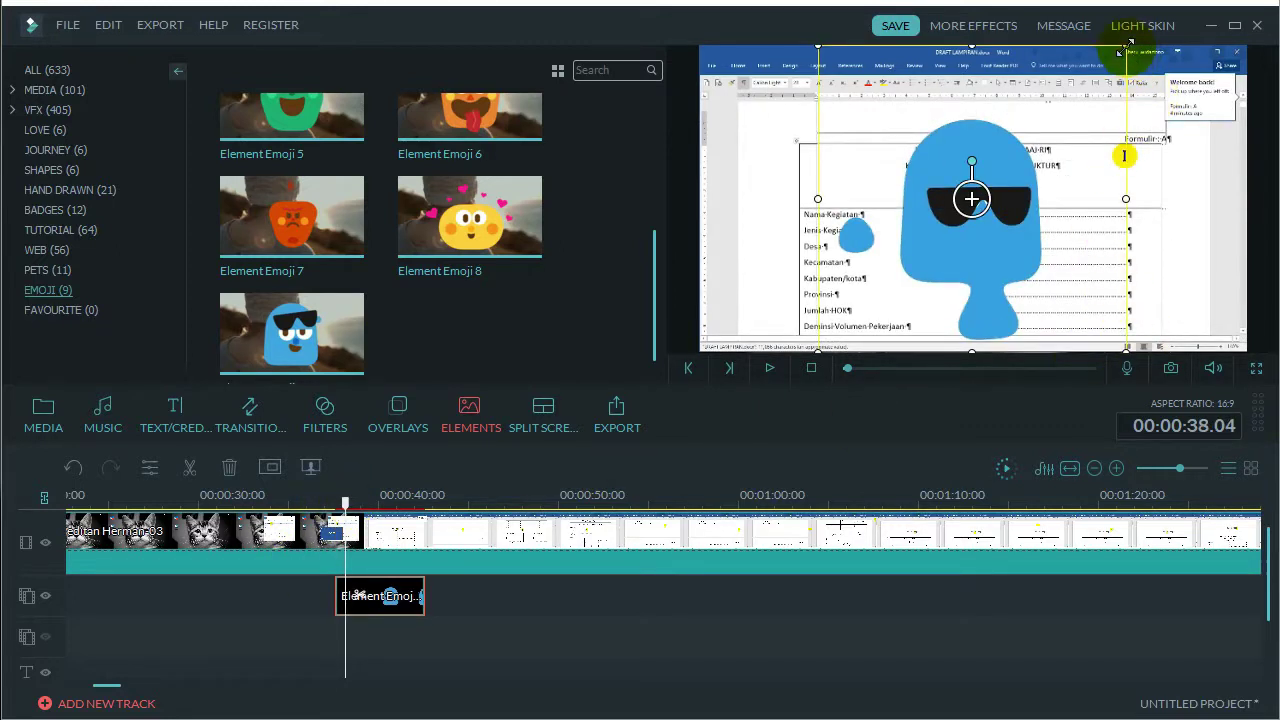
{"action": "left_click_drag", "start_coordinate": [1127, 45], "coordinate": [894, 274]}
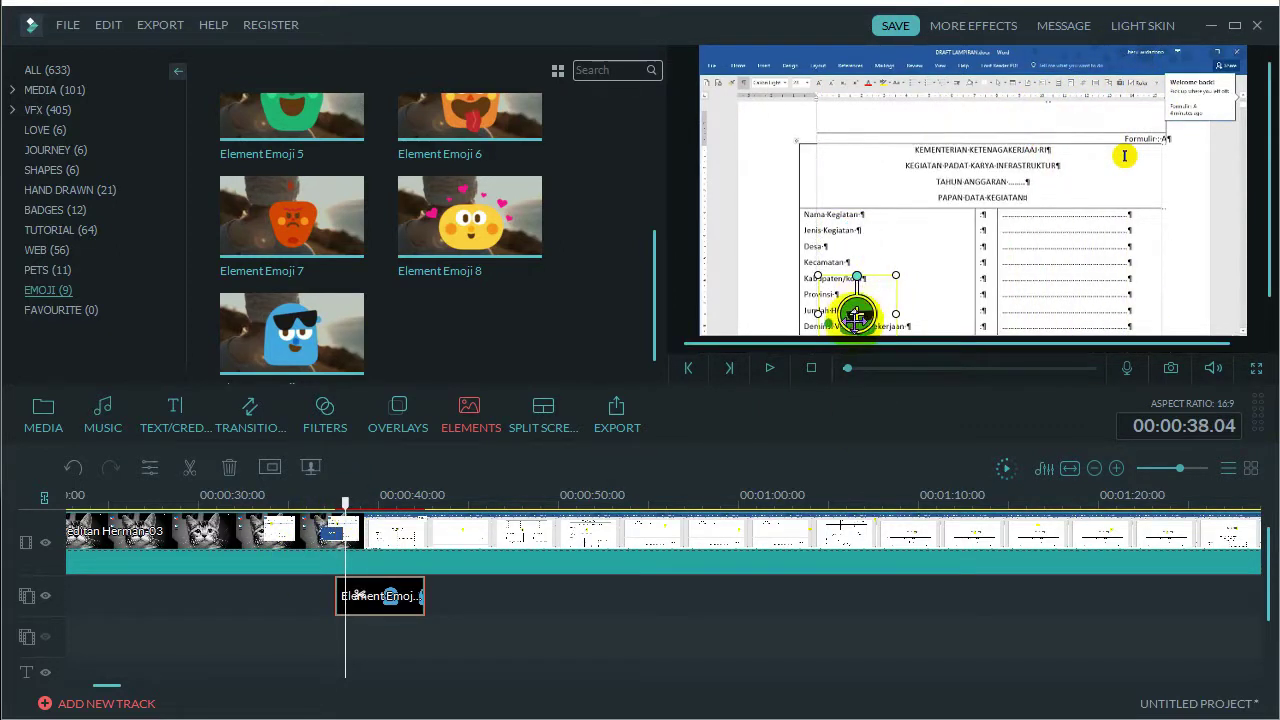
{"action": "left_click_drag", "start_coordinate": [856, 315], "coordinate": [797, 180]}
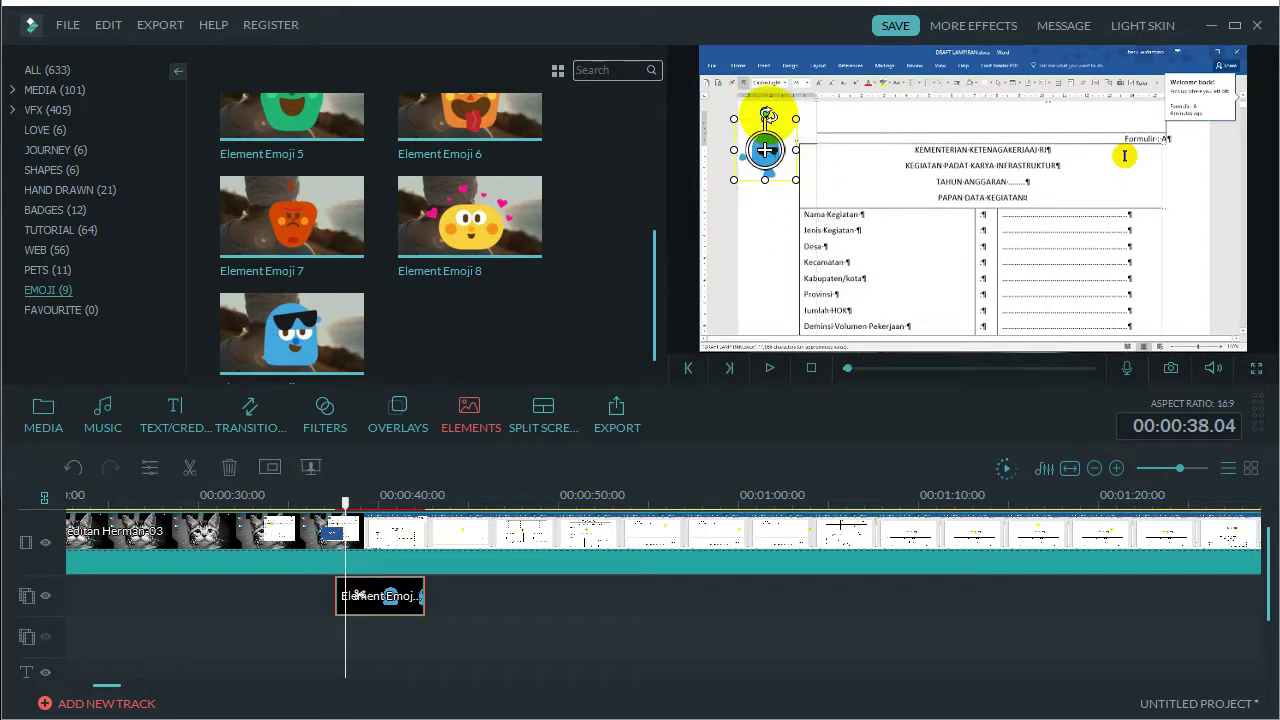
{"action": "left_click_drag", "start_coordinate": [762, 115], "coordinate": [751, 116]}
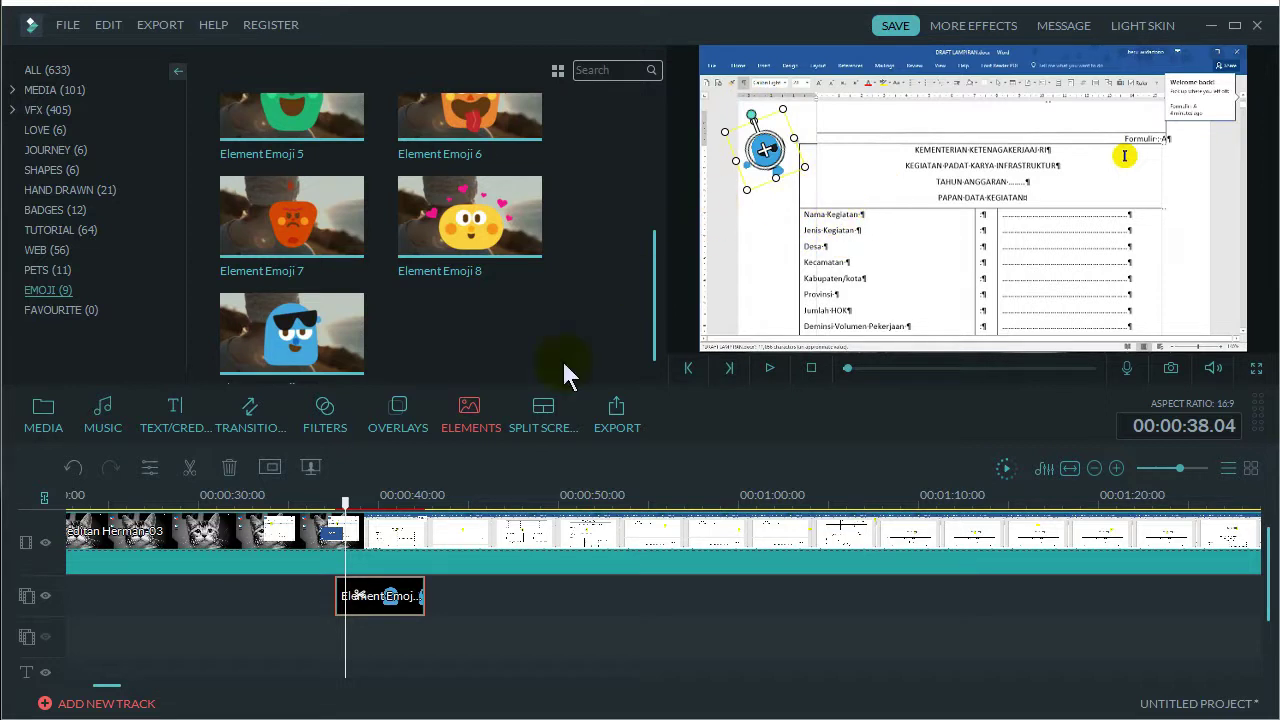
Play the timeline from about 00:00:35 to 00:00:48 to check the emoji overlay
{"action": "left_click", "coordinate": [306, 500]}
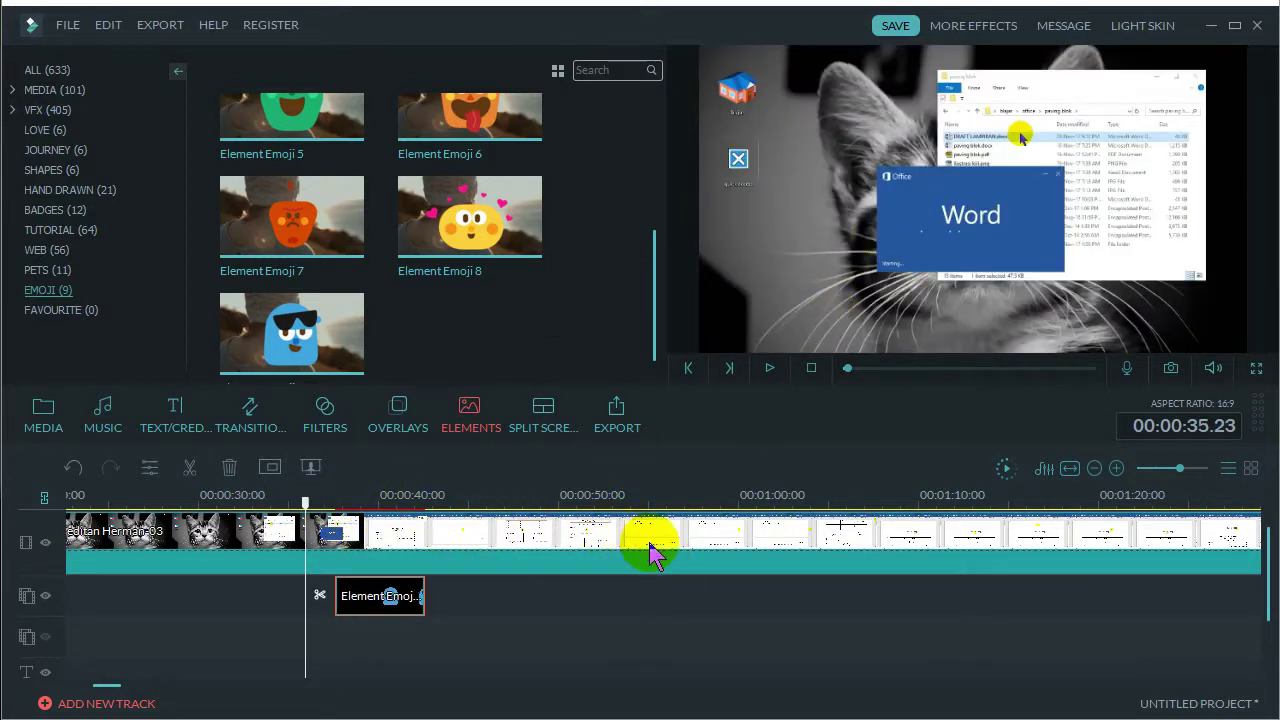
{"action": "key", "text": "space"}
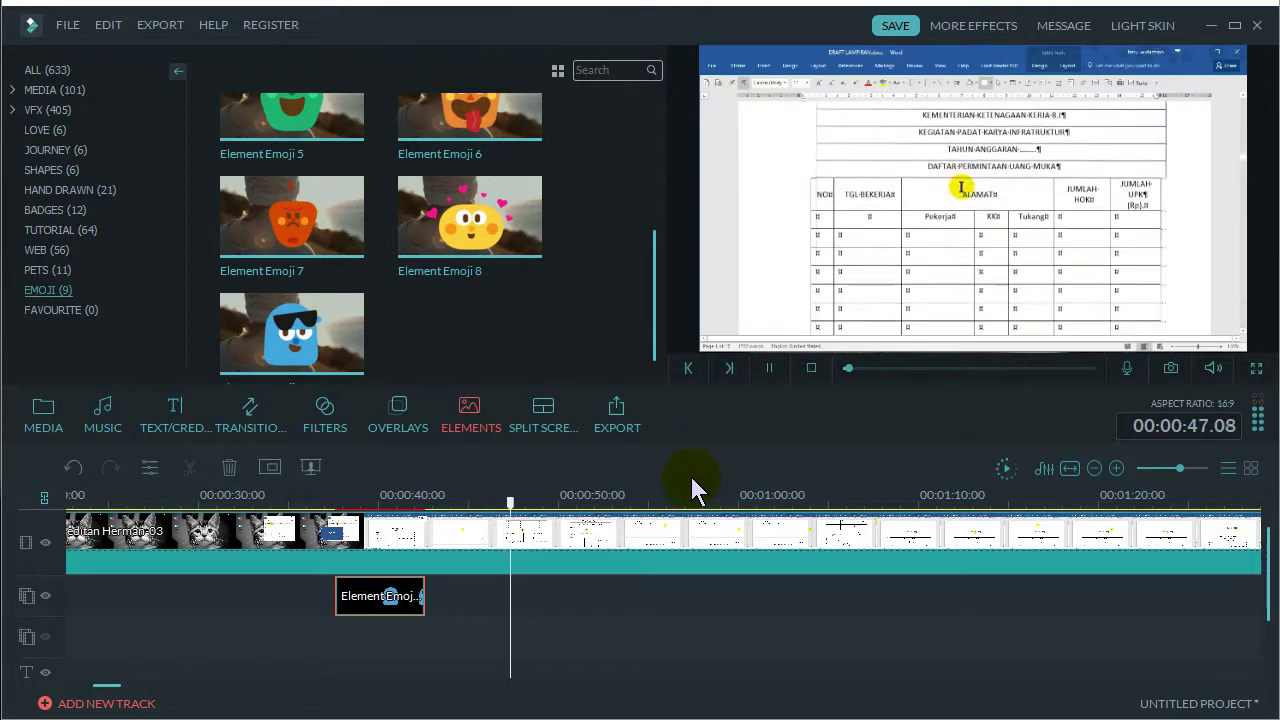
{"action": "key", "text": "space"}
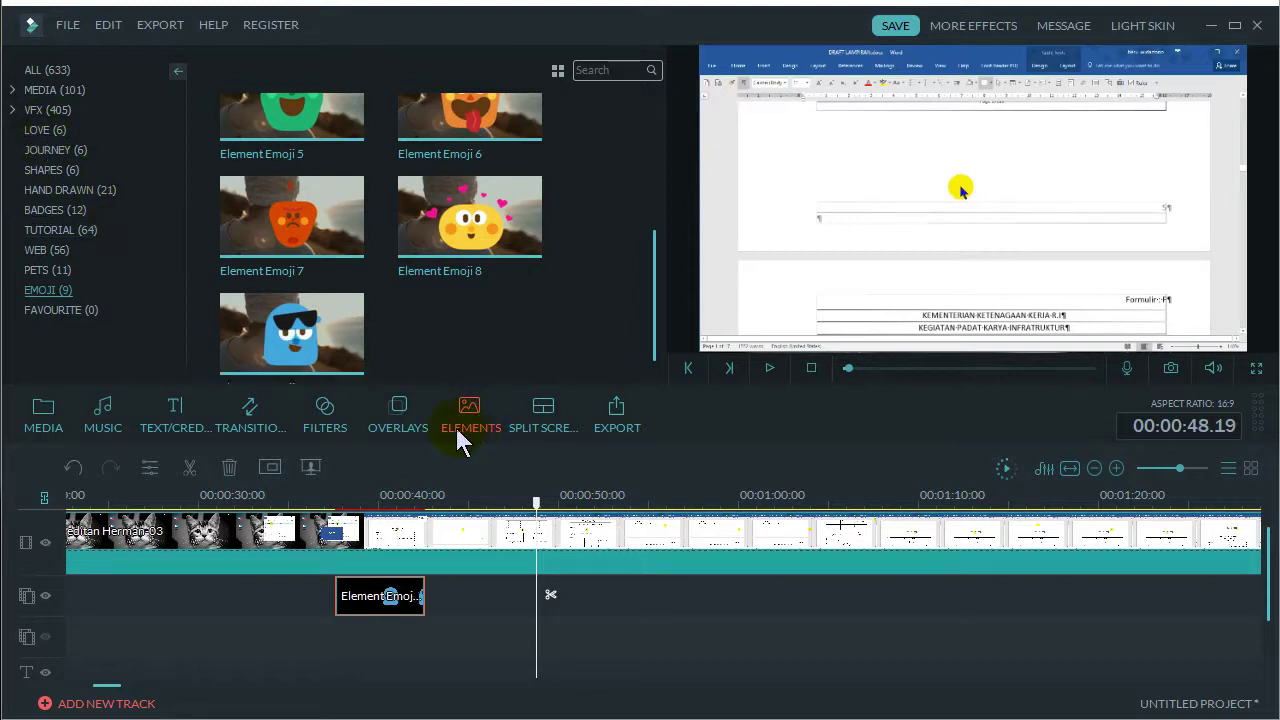
Browse the Business and Gaming overlay collections, ending with the full overlay list
{"action": "left_click", "coordinate": [388, 438]}
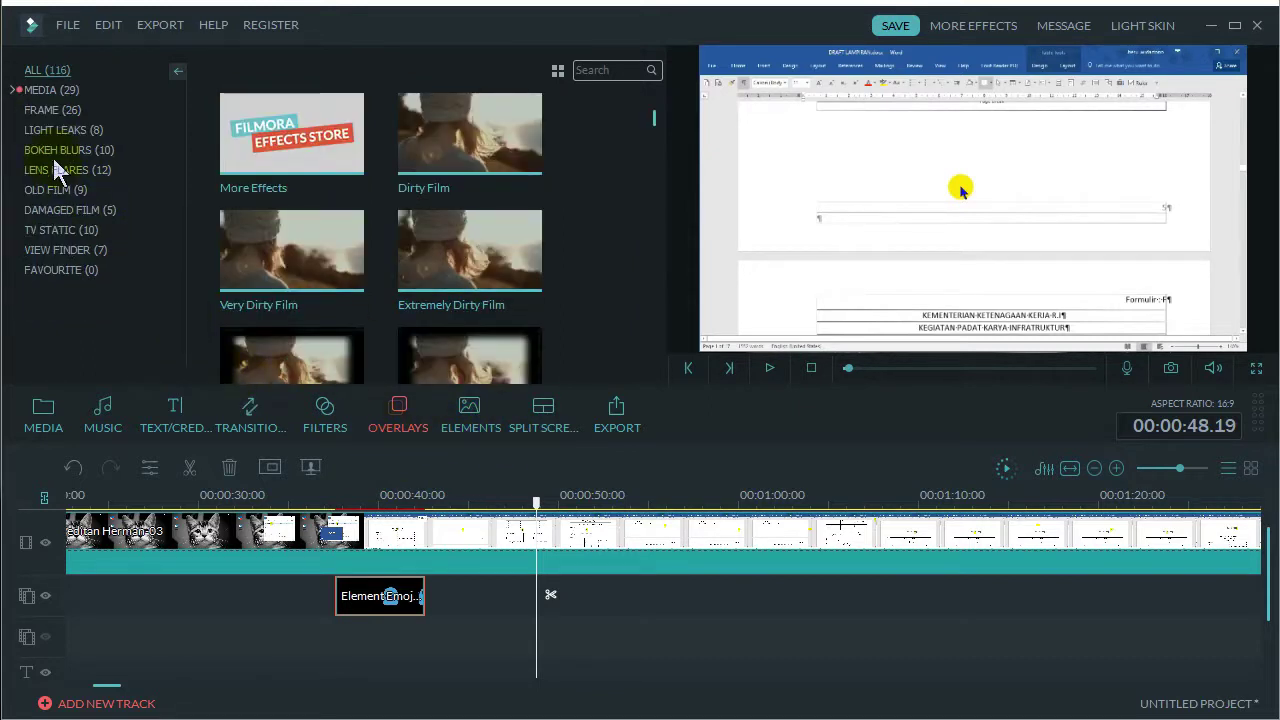
{"action": "left_click", "coordinate": [15, 90]}
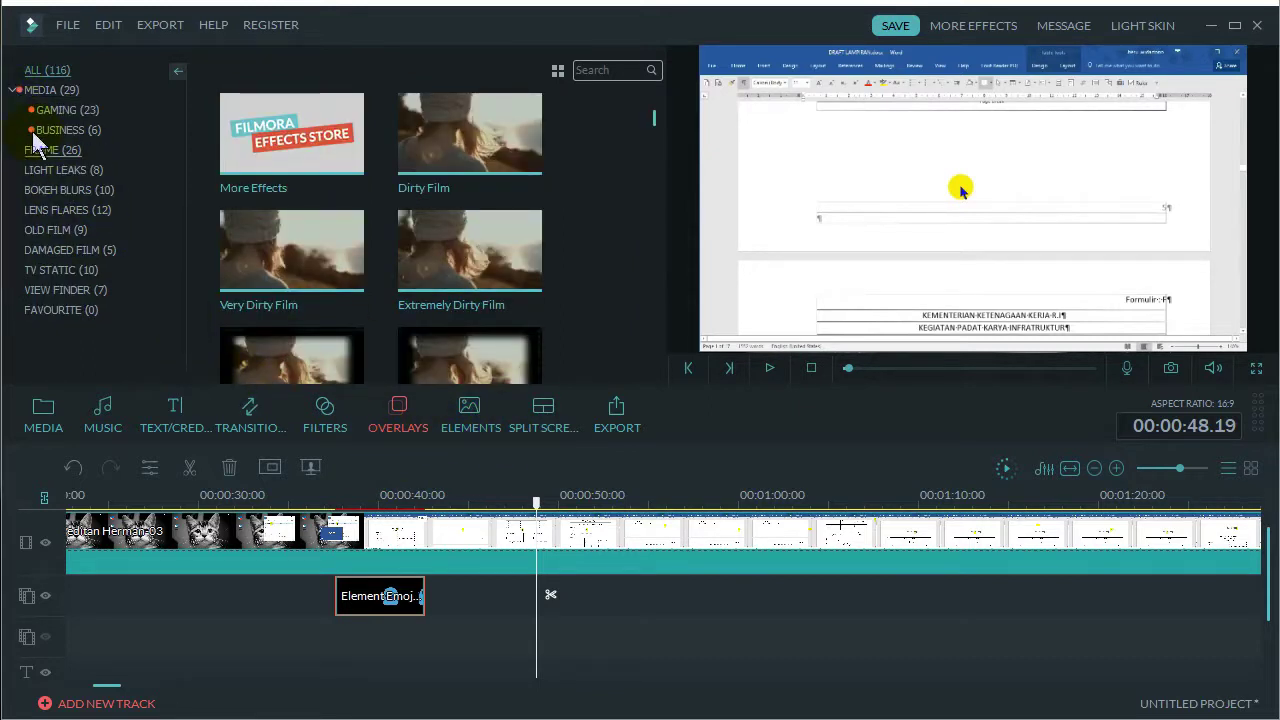
{"action": "left_click", "coordinate": [52, 131]}
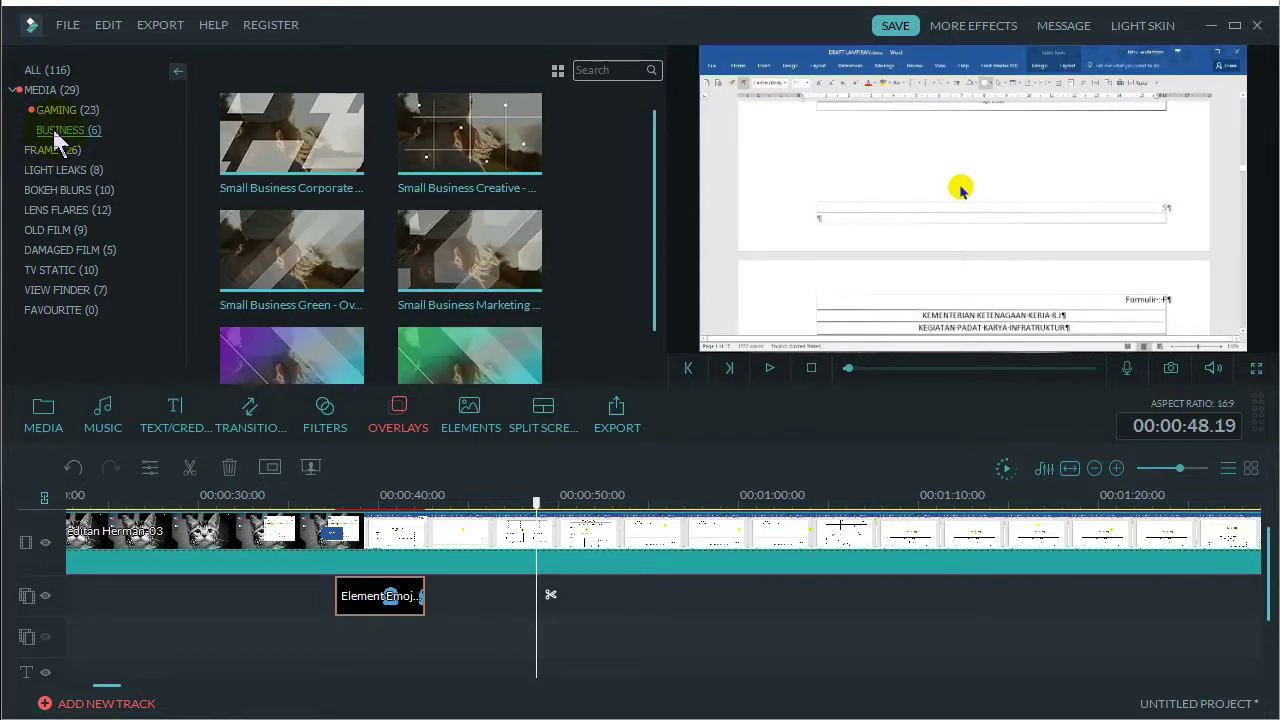
{"action": "left_click", "coordinate": [62, 112]}
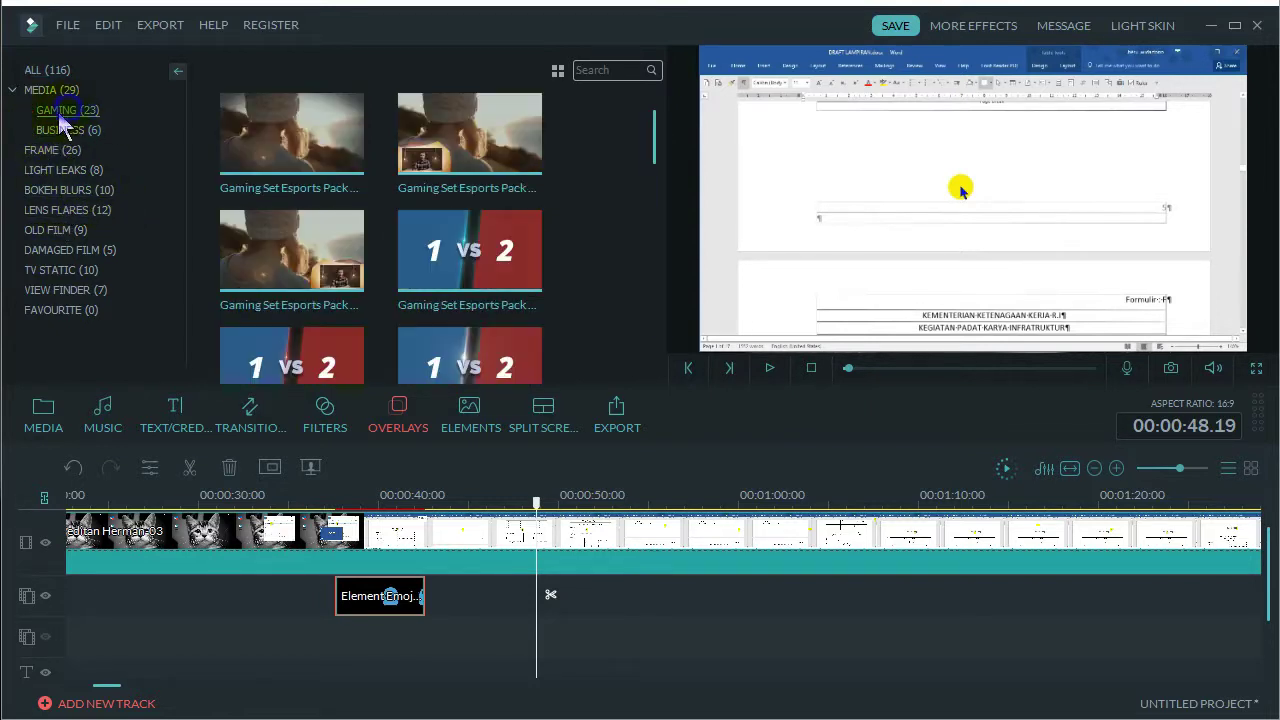
{"action": "left_click", "coordinate": [42, 71]}
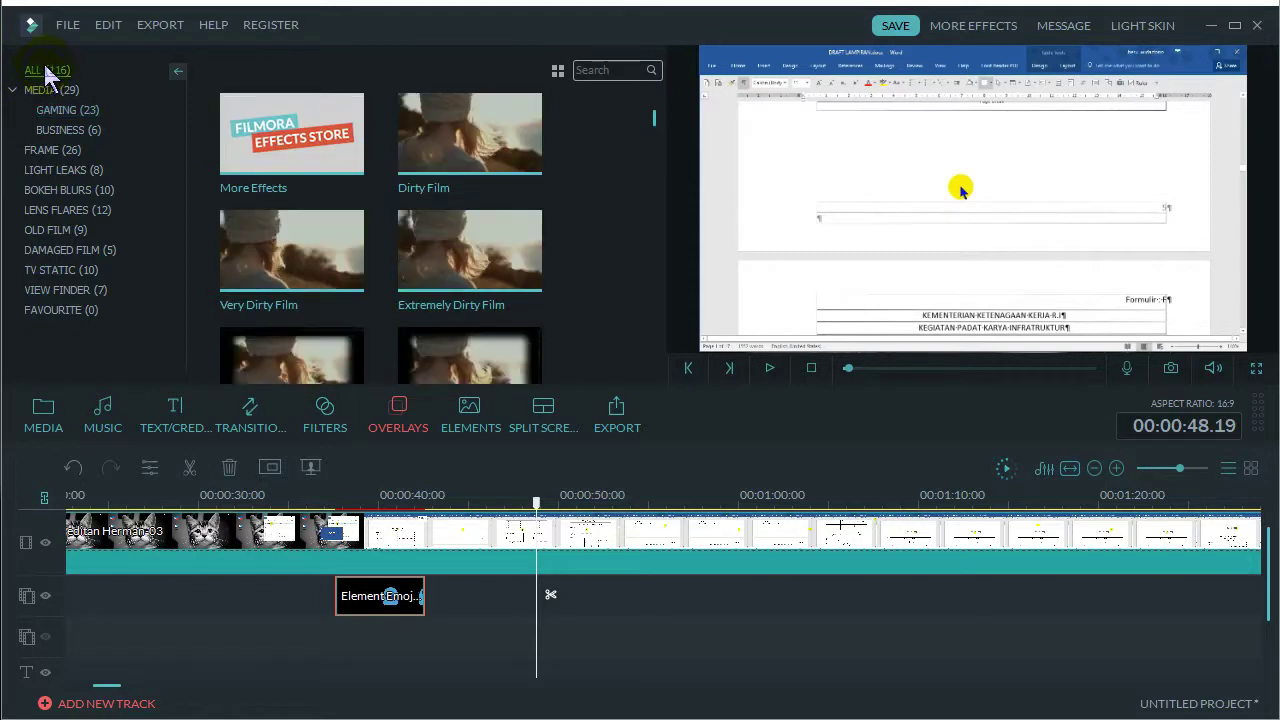
Add the Blast-07 element from the VFX Block Buster collection to the overlay track at 00:00:48.19
{"action": "left_click", "coordinate": [470, 420]}
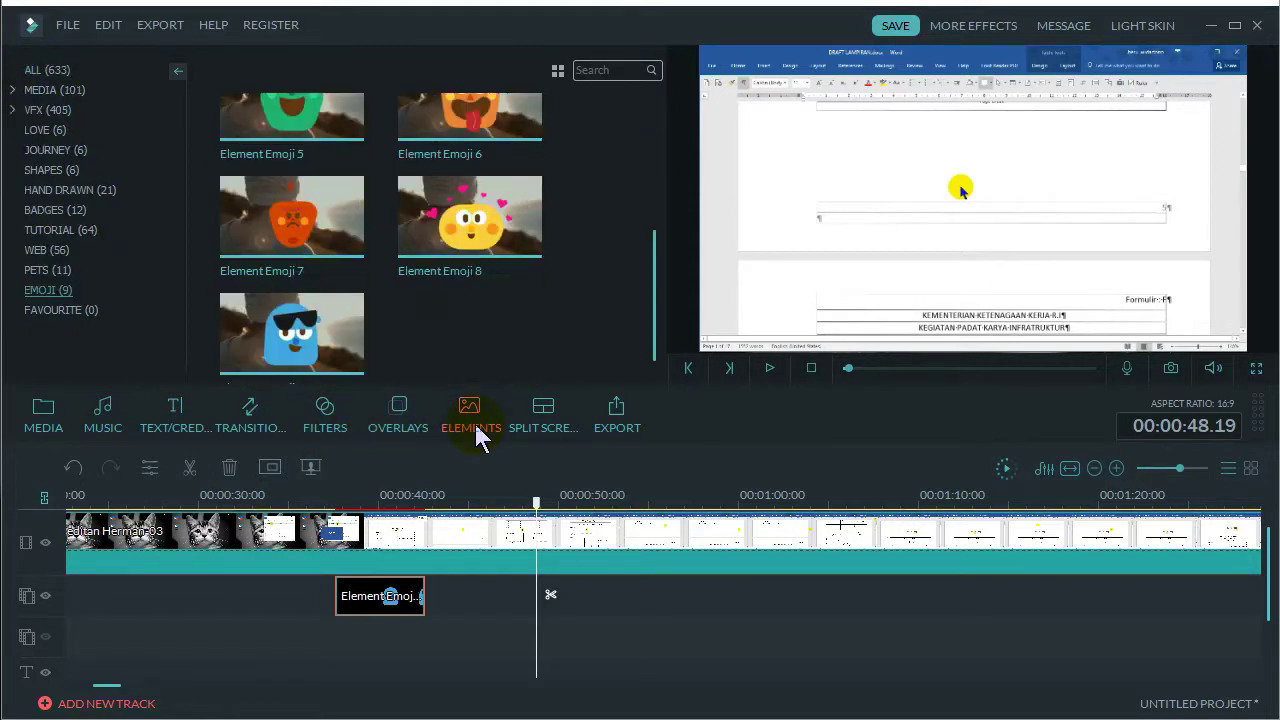
{"action": "left_click", "coordinate": [13, 90]}
{"action": "left_click", "coordinate": [14, 150]}
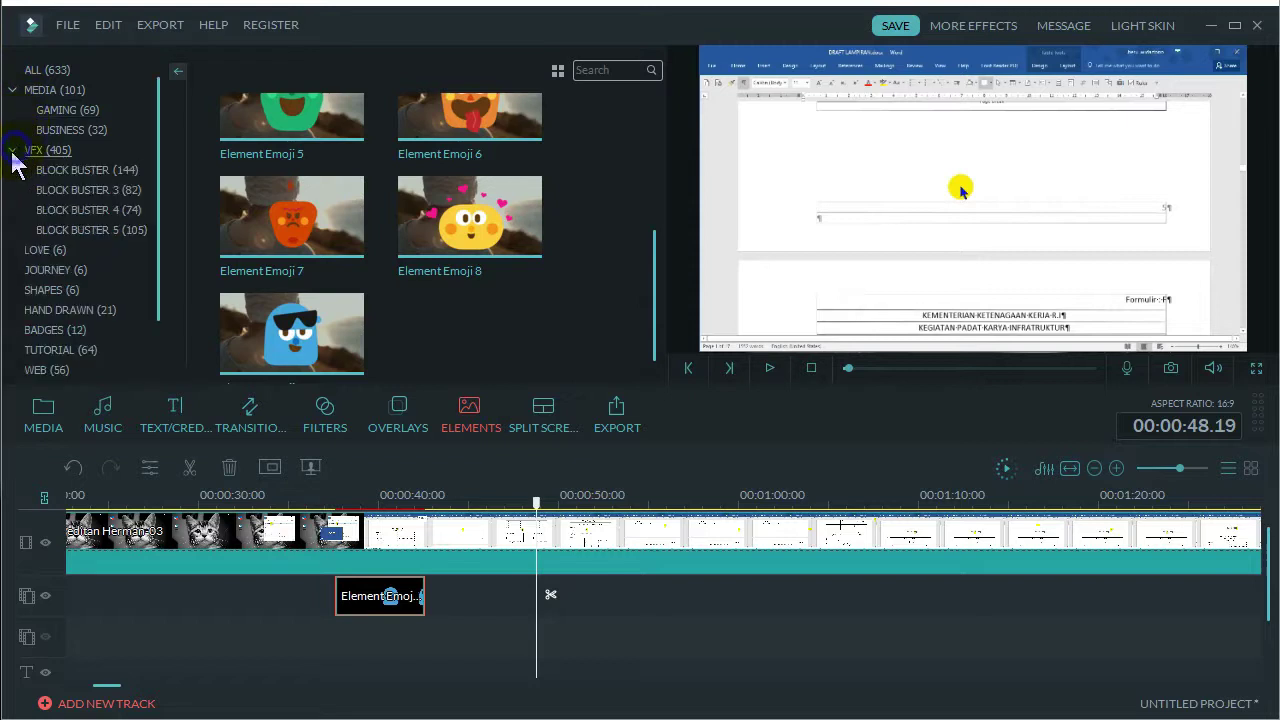
{"action": "left_click", "coordinate": [75, 170]}
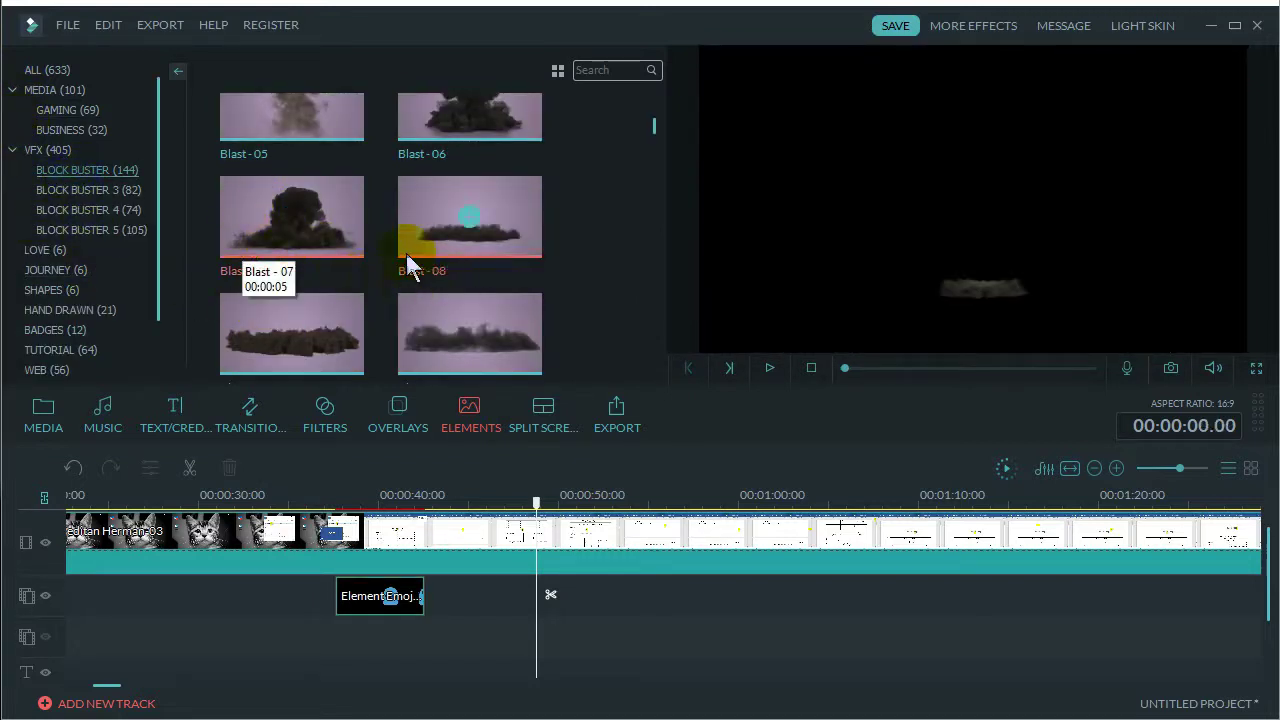
{"action": "left_click", "coordinate": [292, 220]}
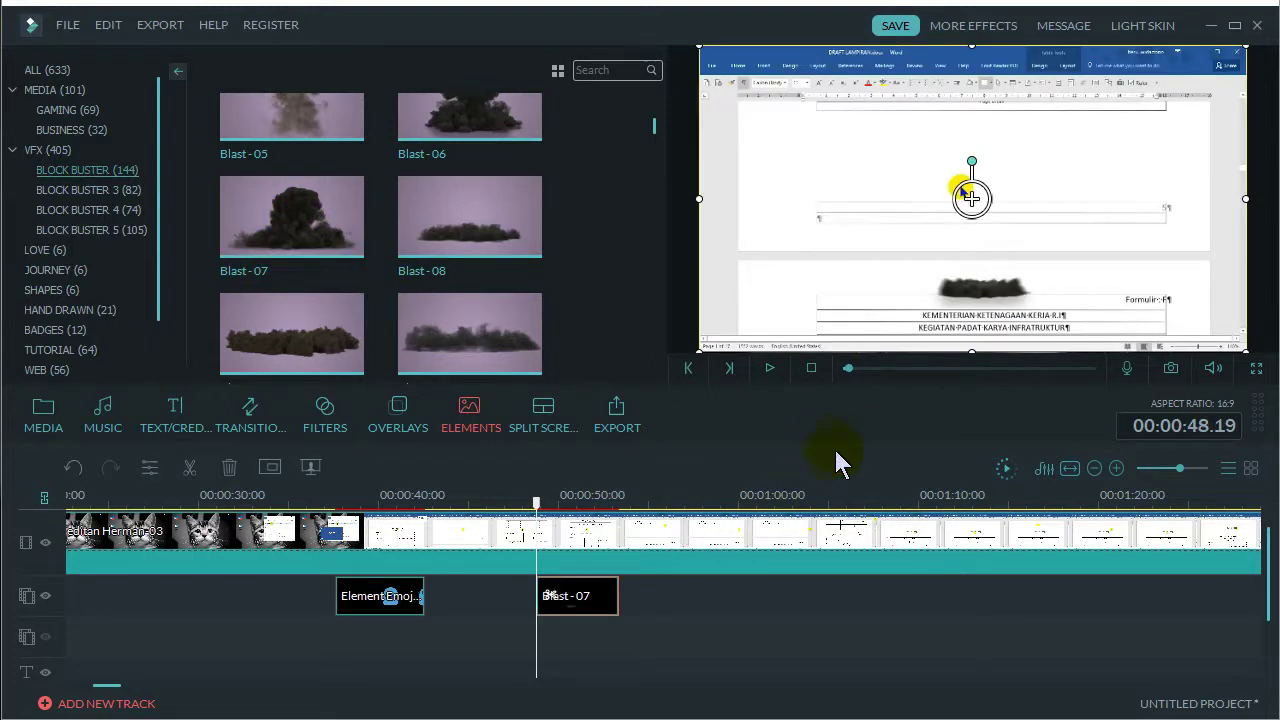
Play the timeline from just before the Blast-07 clip to preview it, and delete the clip
{"action": "left_click", "coordinate": [528, 506]}
{"action": "key", "text": "space"}
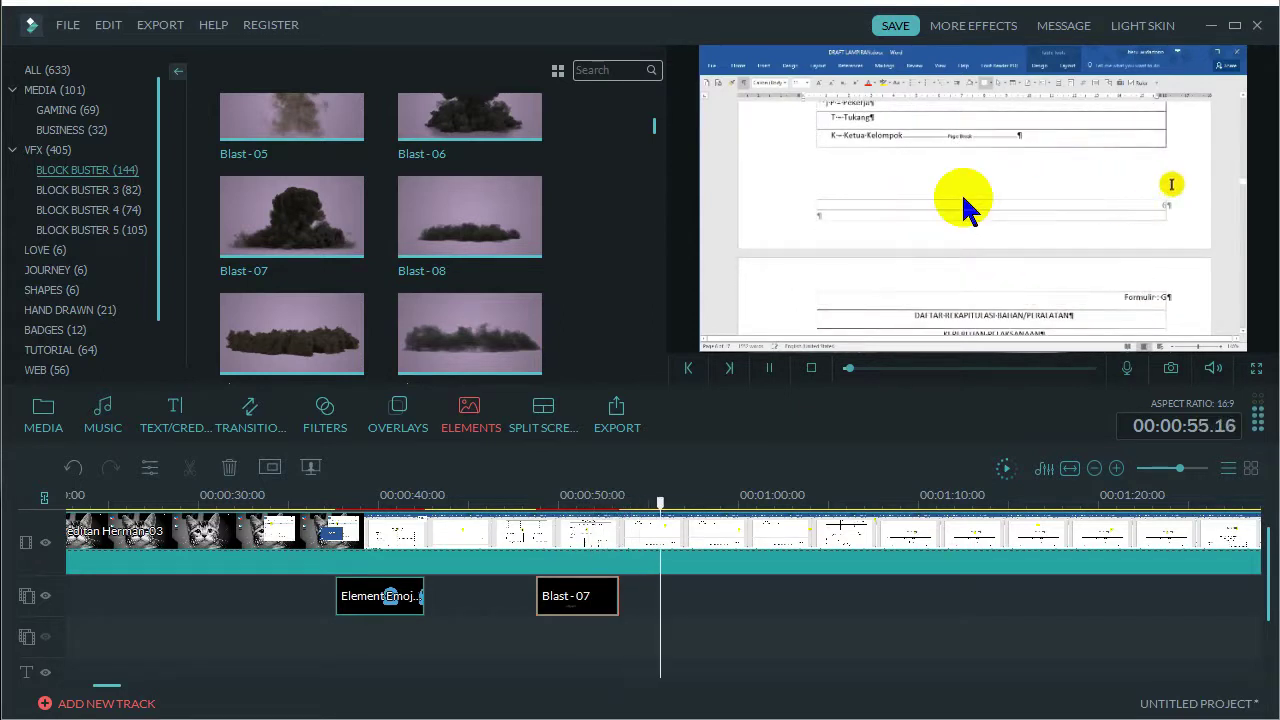
{"action": "key", "text": "space"}
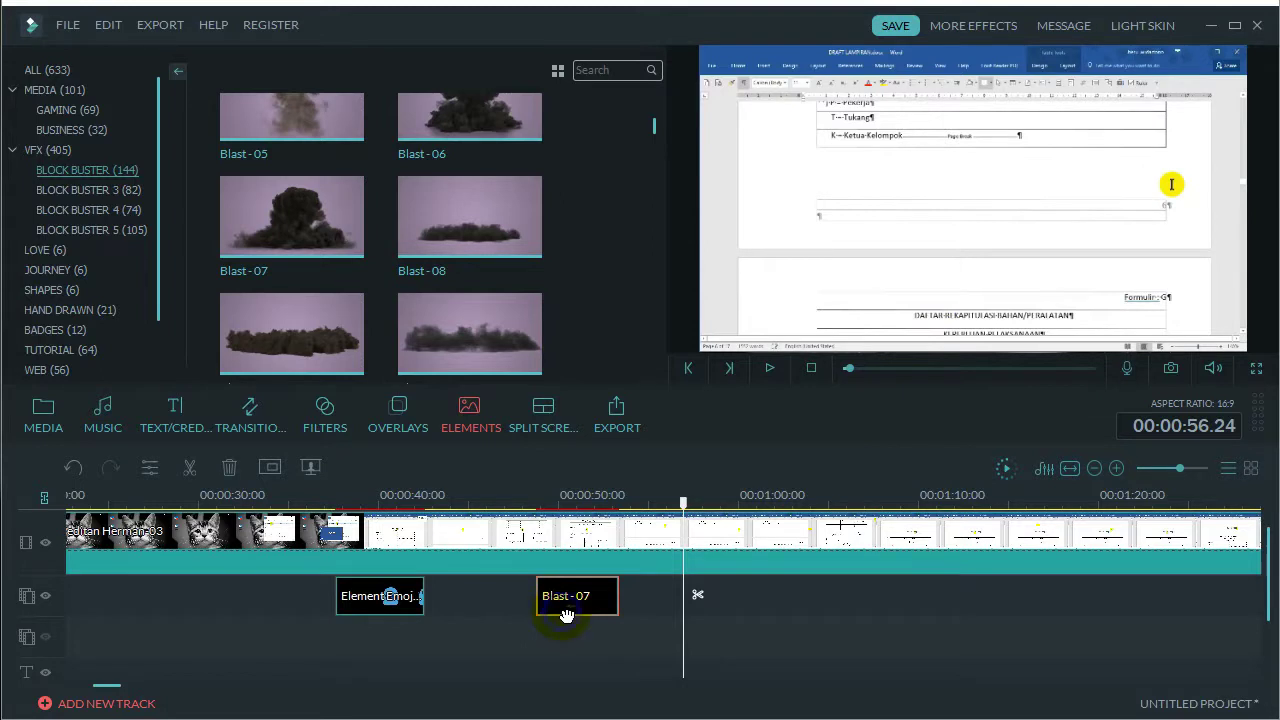
{"action": "left_click", "coordinate": [536, 591]}
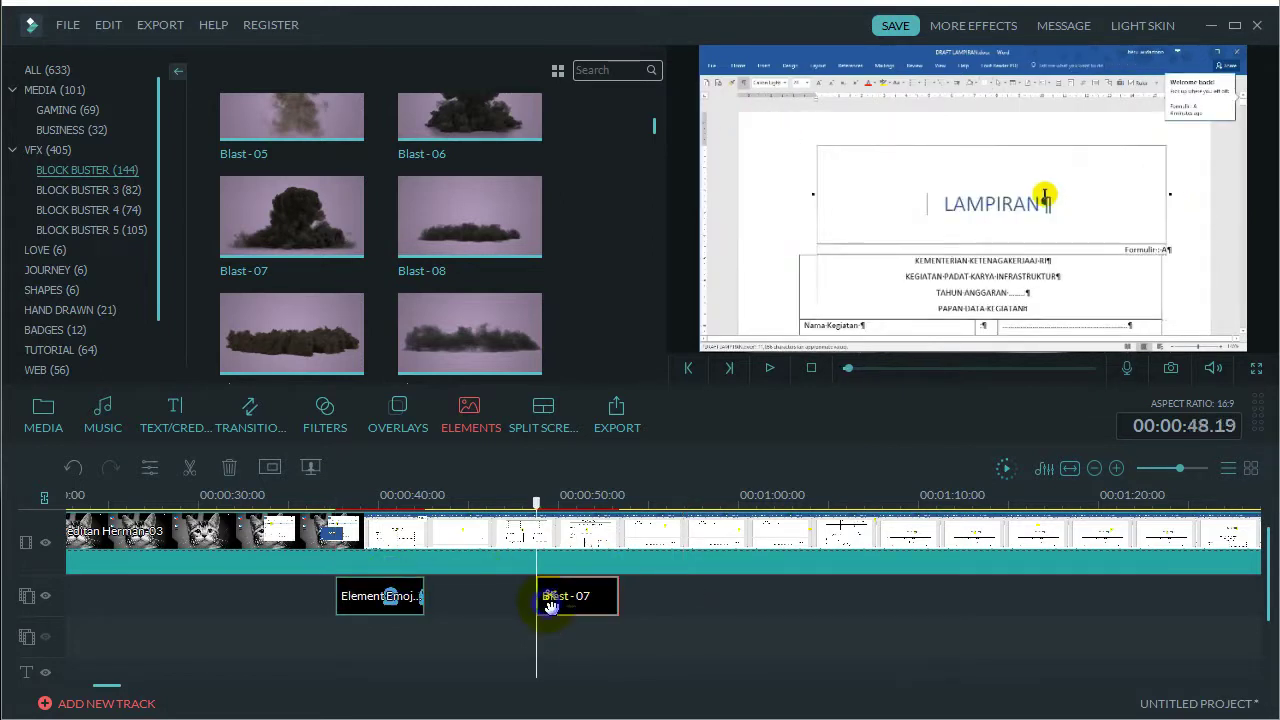
{"action": "key", "text": "Delete"}
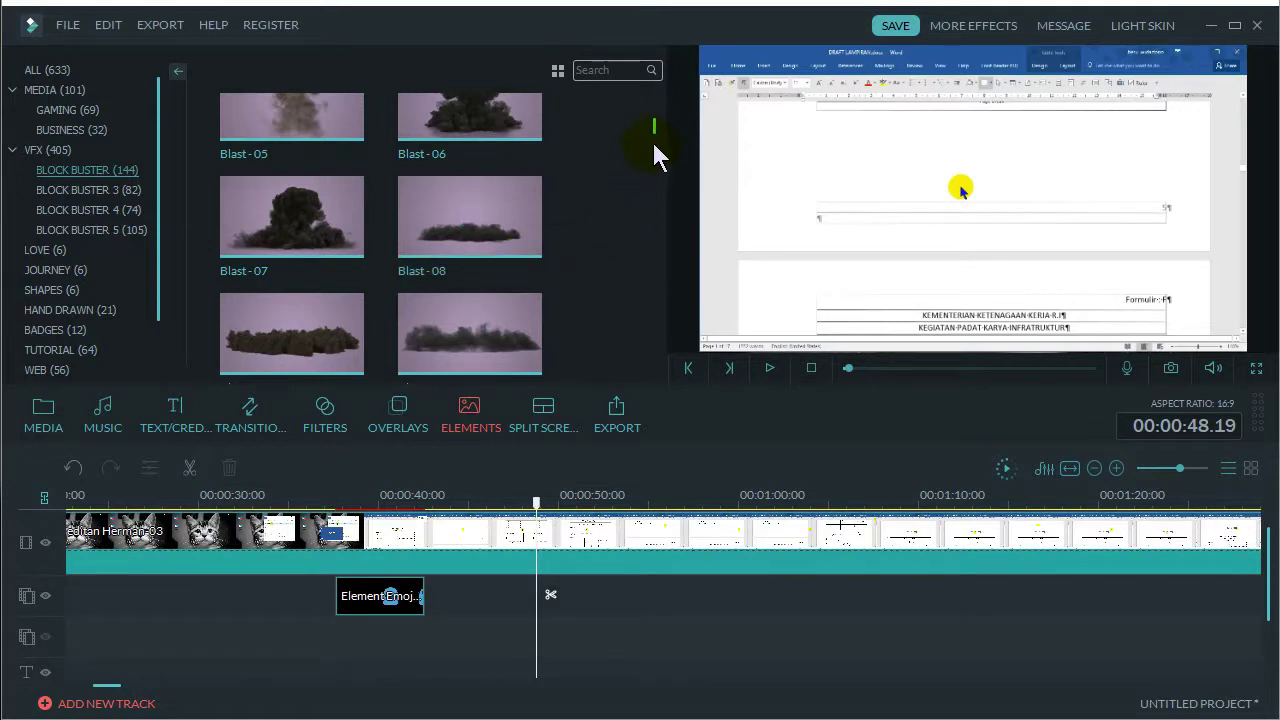
Add the Bullets-01 element from the Block Buster collection to the overlay track at 00:00:48.19
{"action": "left_click_drag", "start_coordinate": [655, 128], "coordinate": [655, 143]}
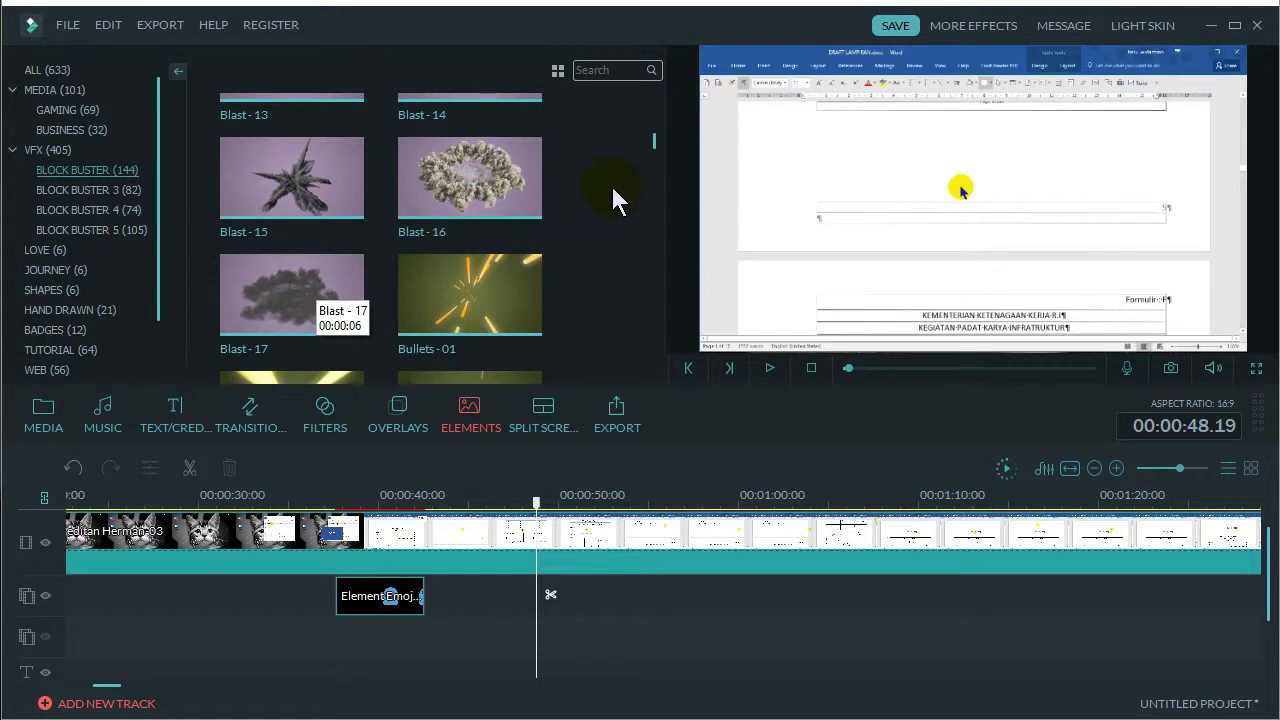
{"action": "scroll", "coordinate": [580, 257], "scroll_direction": "down", "scroll_amount": 1}
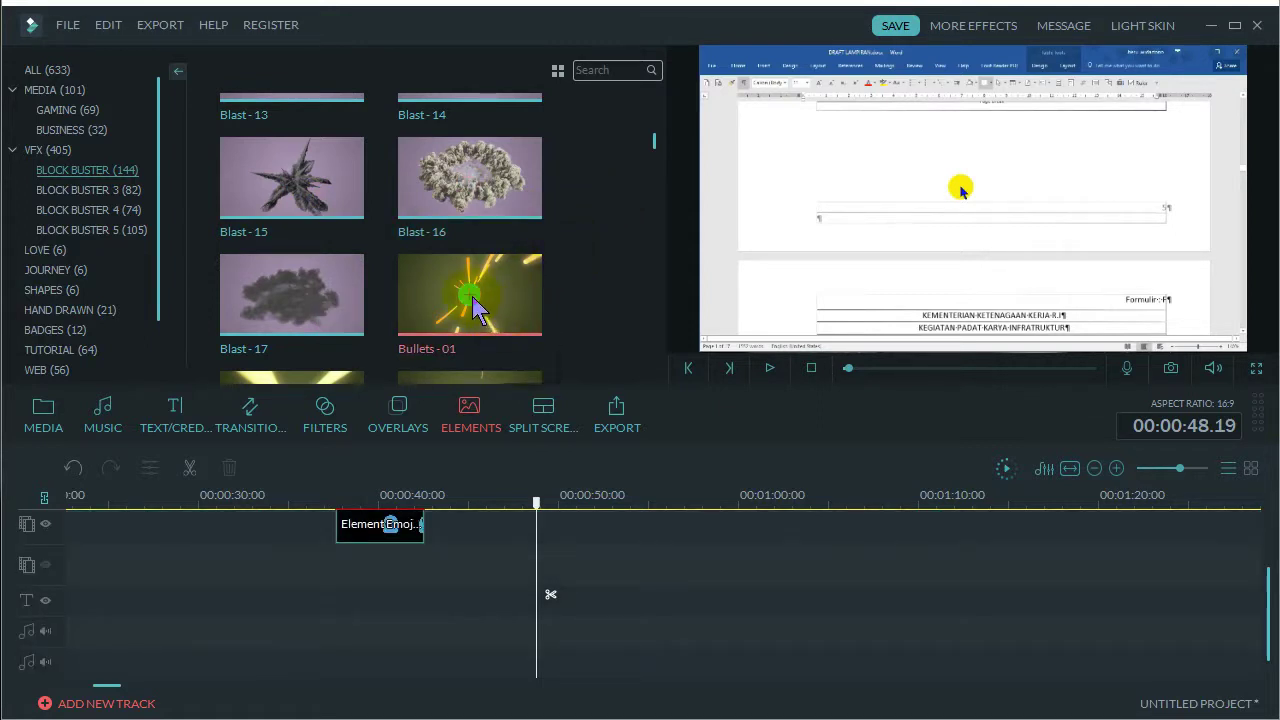
{"action": "left_click_drag", "start_coordinate": [476, 310], "coordinate": [557, 585]}
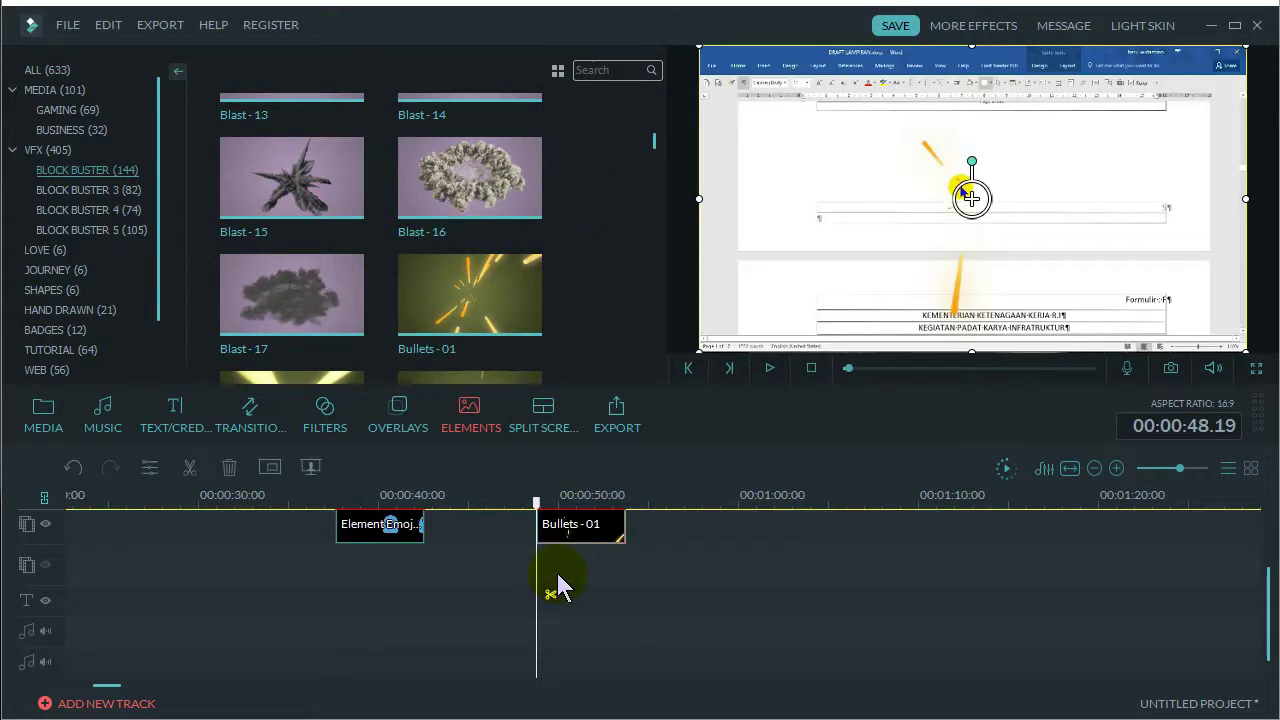
Preview the Bullets-01 clip by playing from 00:00:46.10 to about 00:00:59, and delete the clip
{"action": "left_click", "coordinate": [494, 502]}
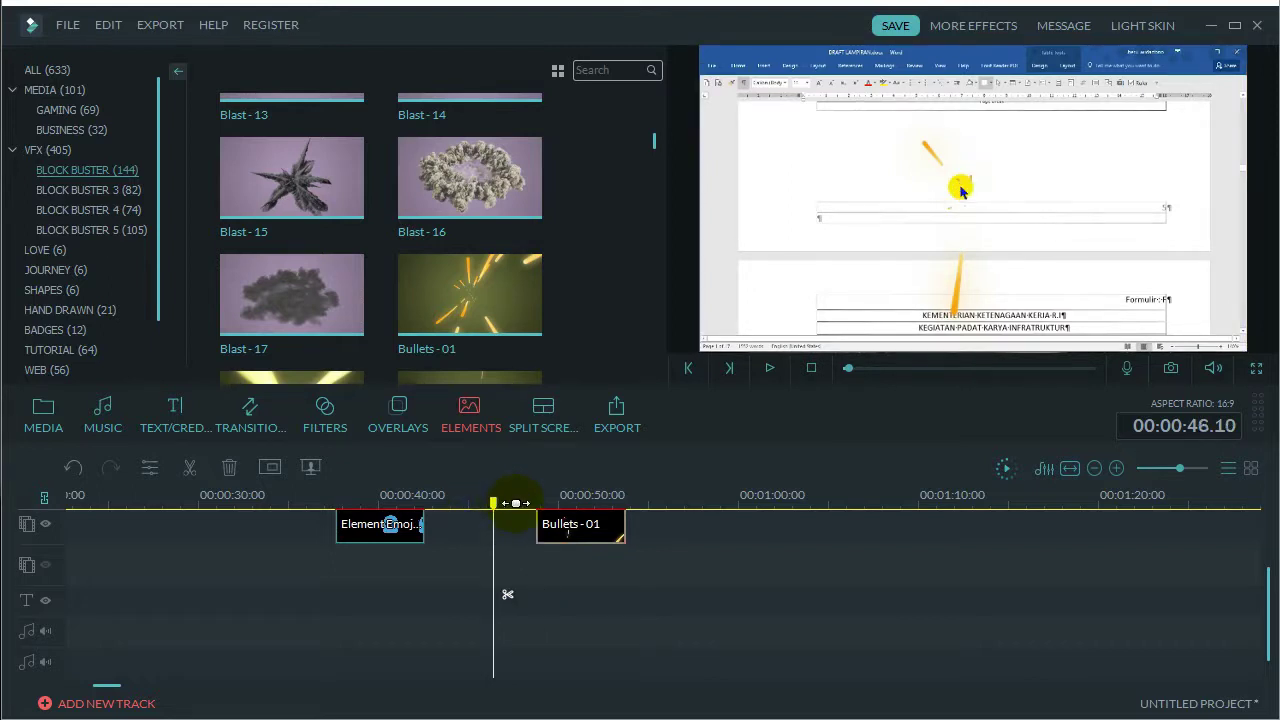
{"action": "key", "text": "space"}
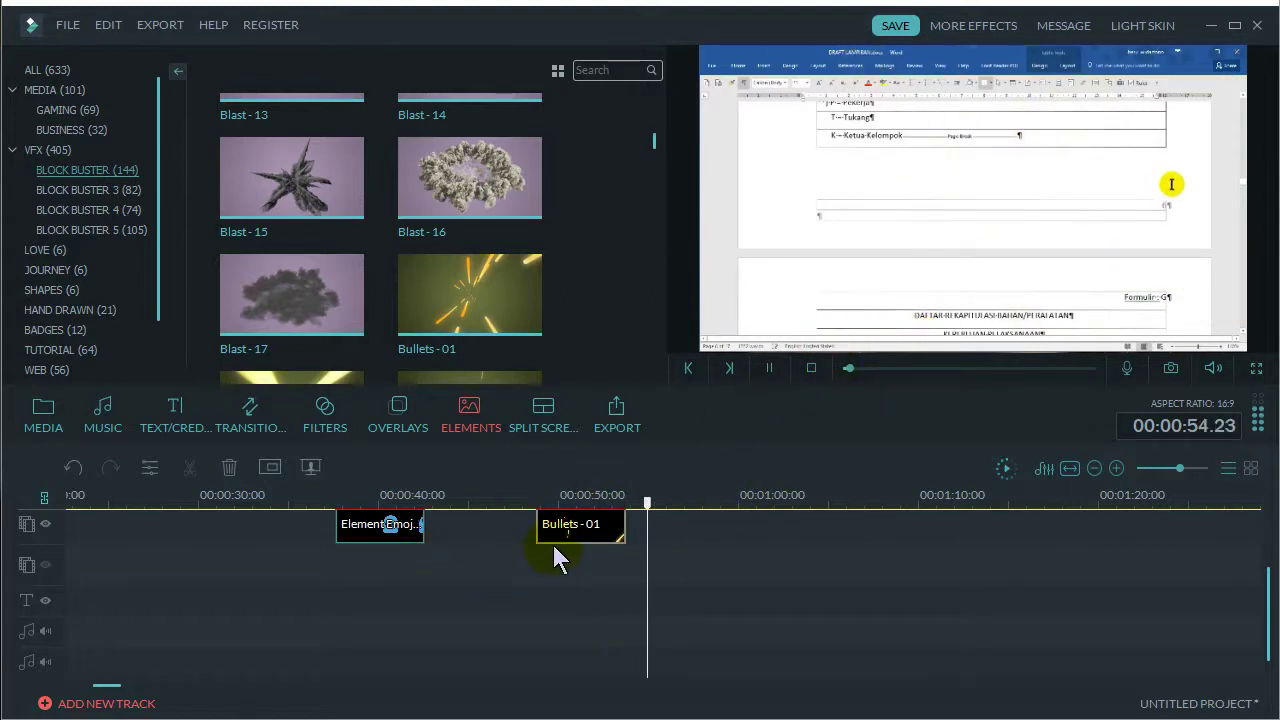
{"action": "left_click", "coordinate": [571, 525]}
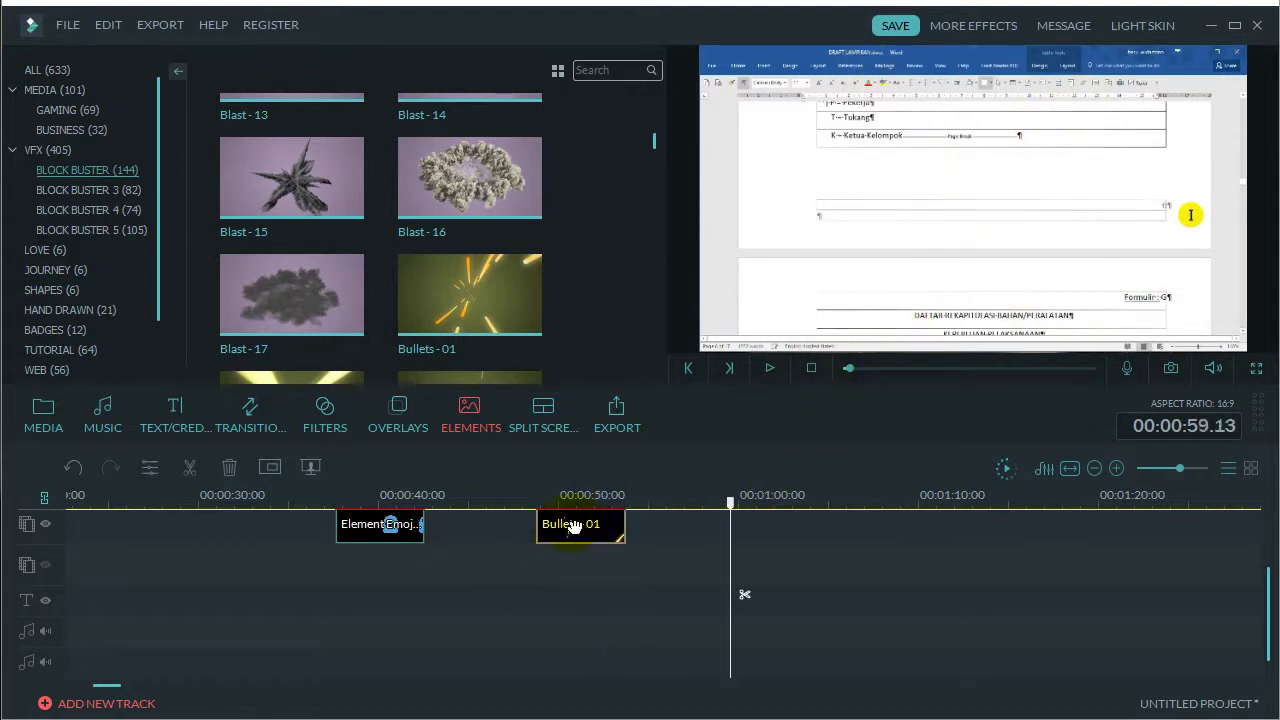
{"action": "key", "text": "Delete"}
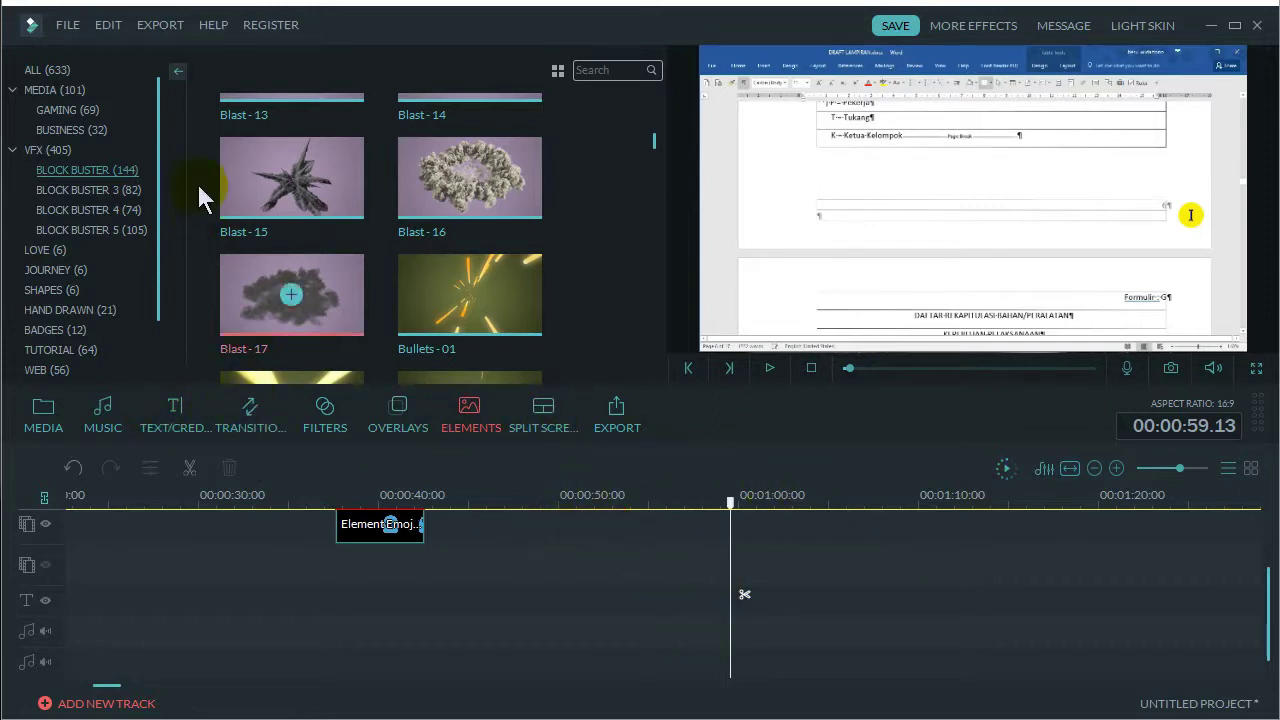
Browse the music library and preview the Low Tree - Up To The Mood track
{"action": "left_click", "coordinate": [101, 410]}
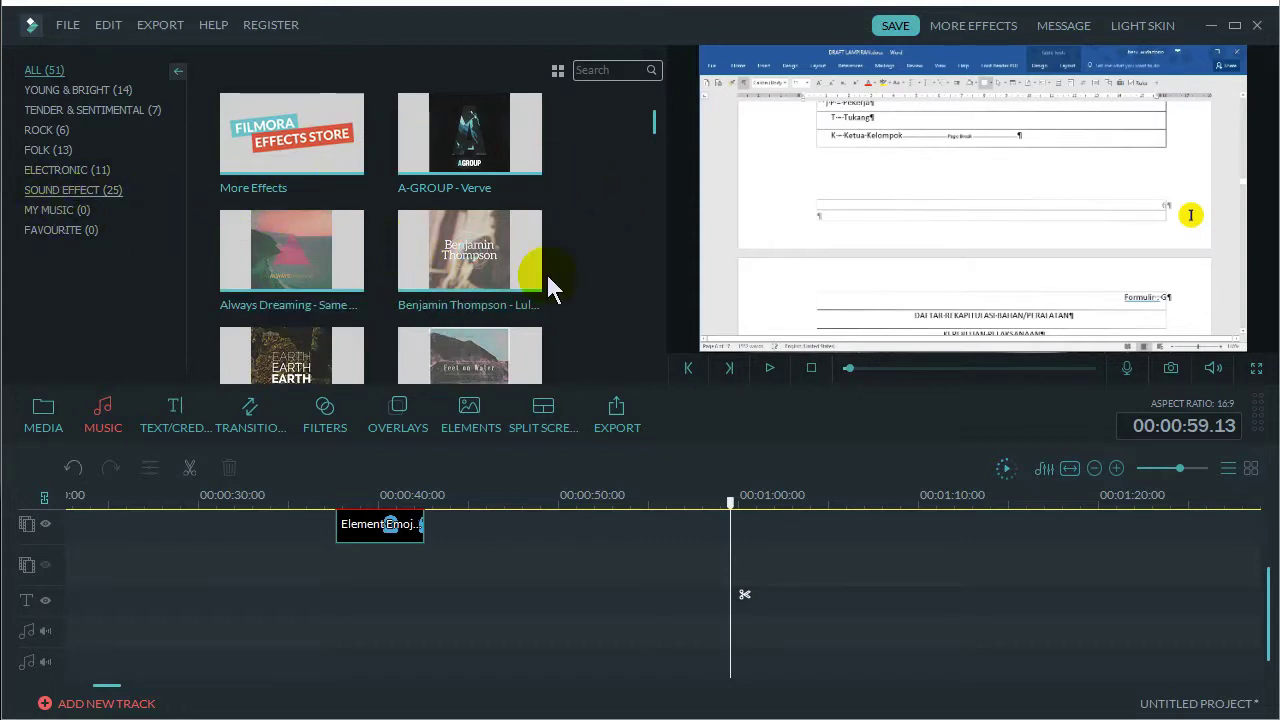
{"action": "left_click", "coordinate": [573, 241]}
{"action": "scroll", "coordinate": [550, 300], "scroll_direction": "down", "scroll_amount": 5}
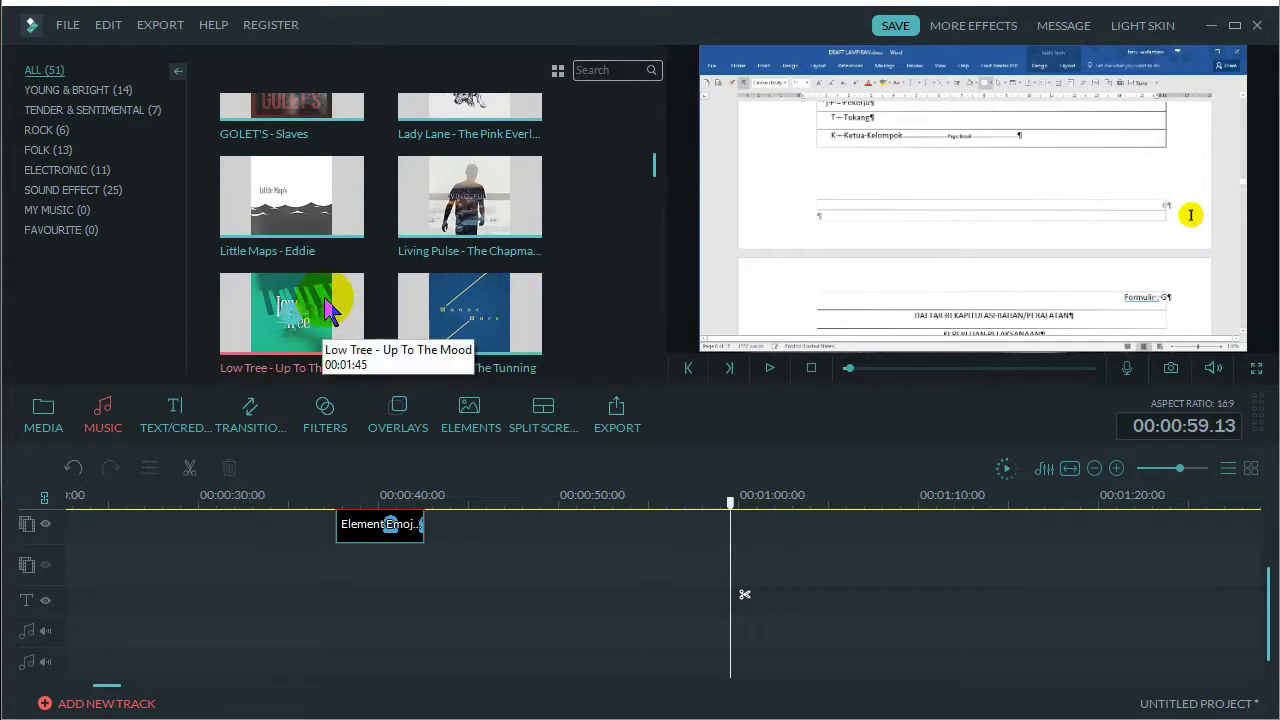
{"action": "left_click", "coordinate": [362, 328]}
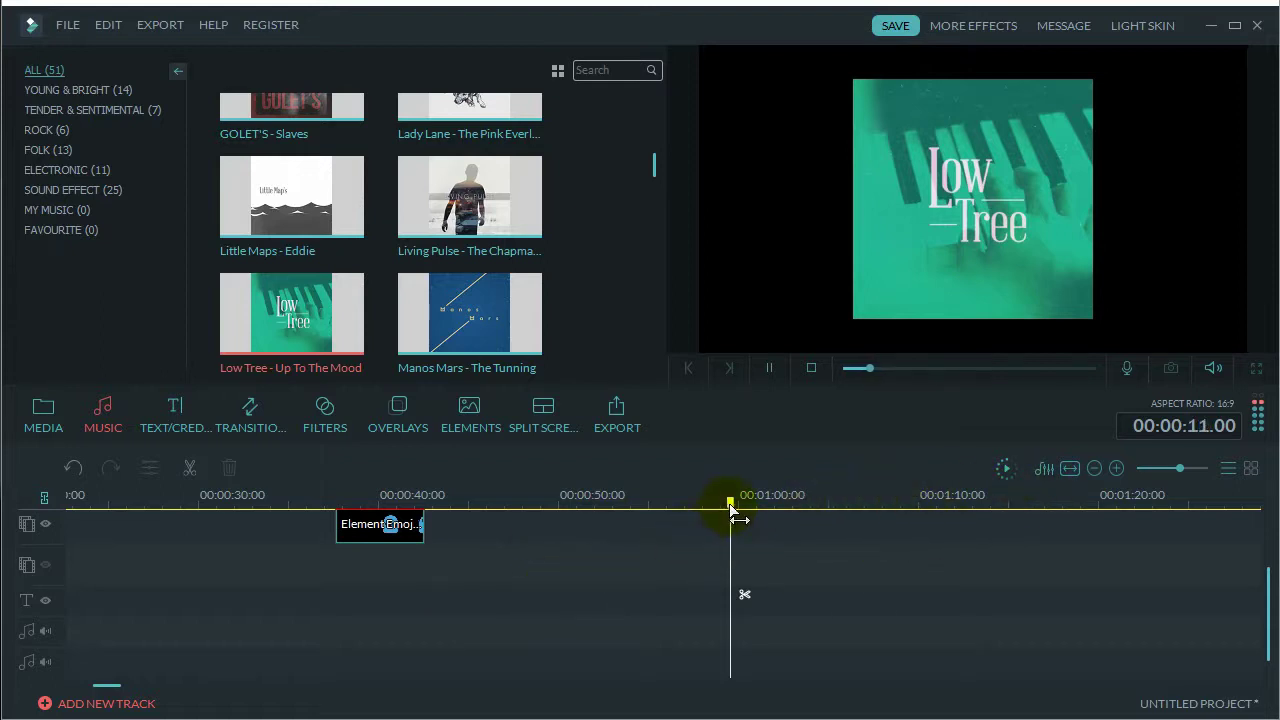
{"action": "left_click_drag", "start_coordinate": [735, 513], "coordinate": [729, 509]}
{"action": "left_click", "coordinate": [290, 315]}
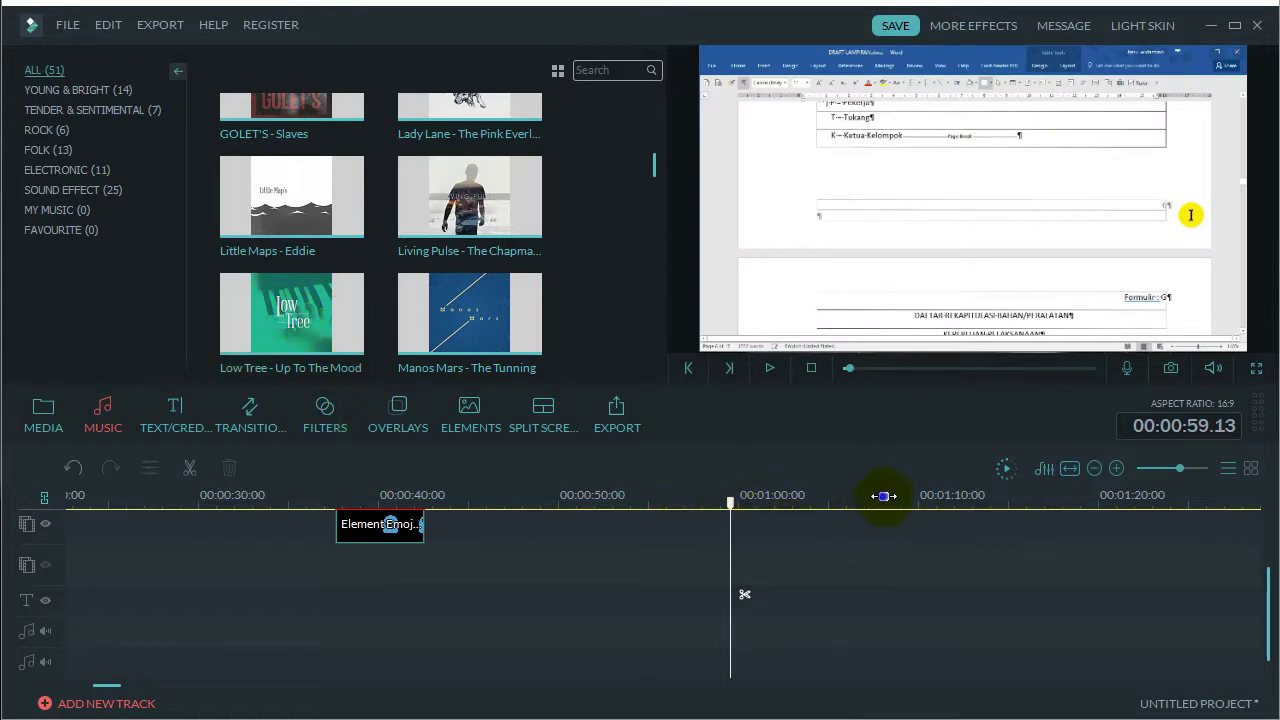
Add Low Tree - Up To The Mood to the first audio track at 00:00:00.00 and enlarge the timeline area
{"action": "left_click_drag", "start_coordinate": [883, 496], "coordinate": [530, 497]}
{"action": "key", "text": "ctrl+z"}
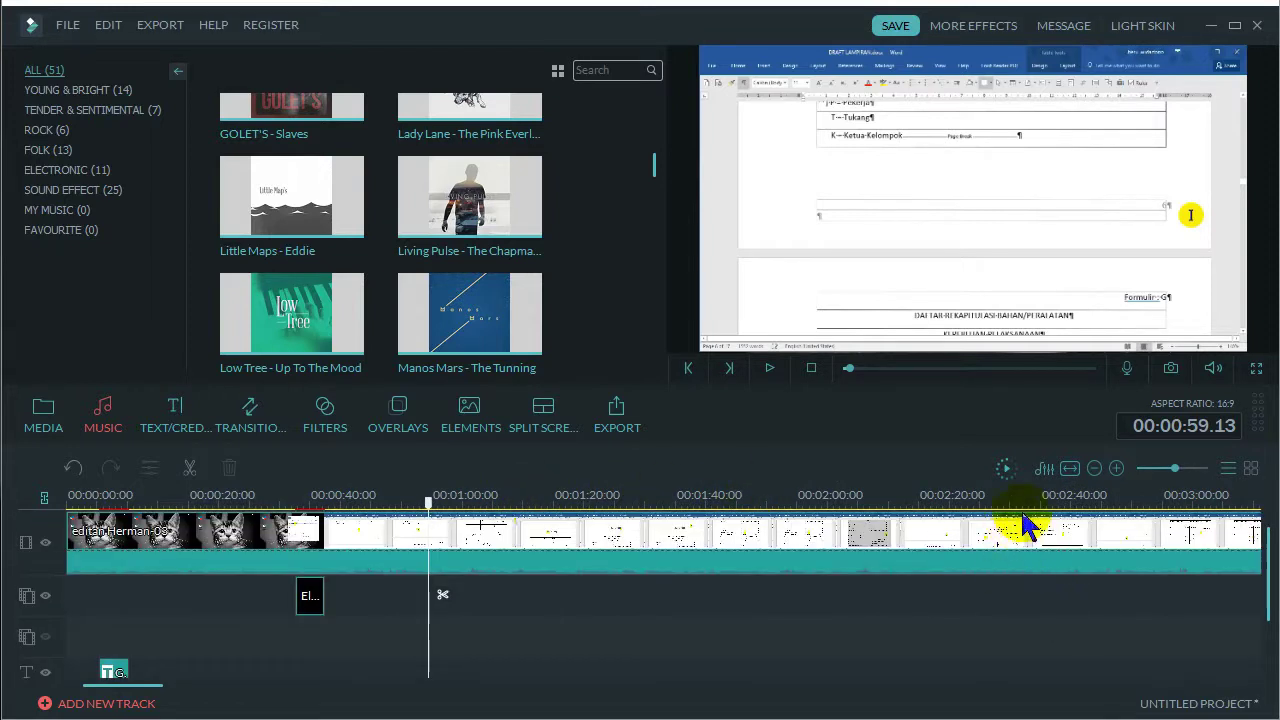
{"action": "left_click_drag", "start_coordinate": [1023, 516], "coordinate": [780, 500]}
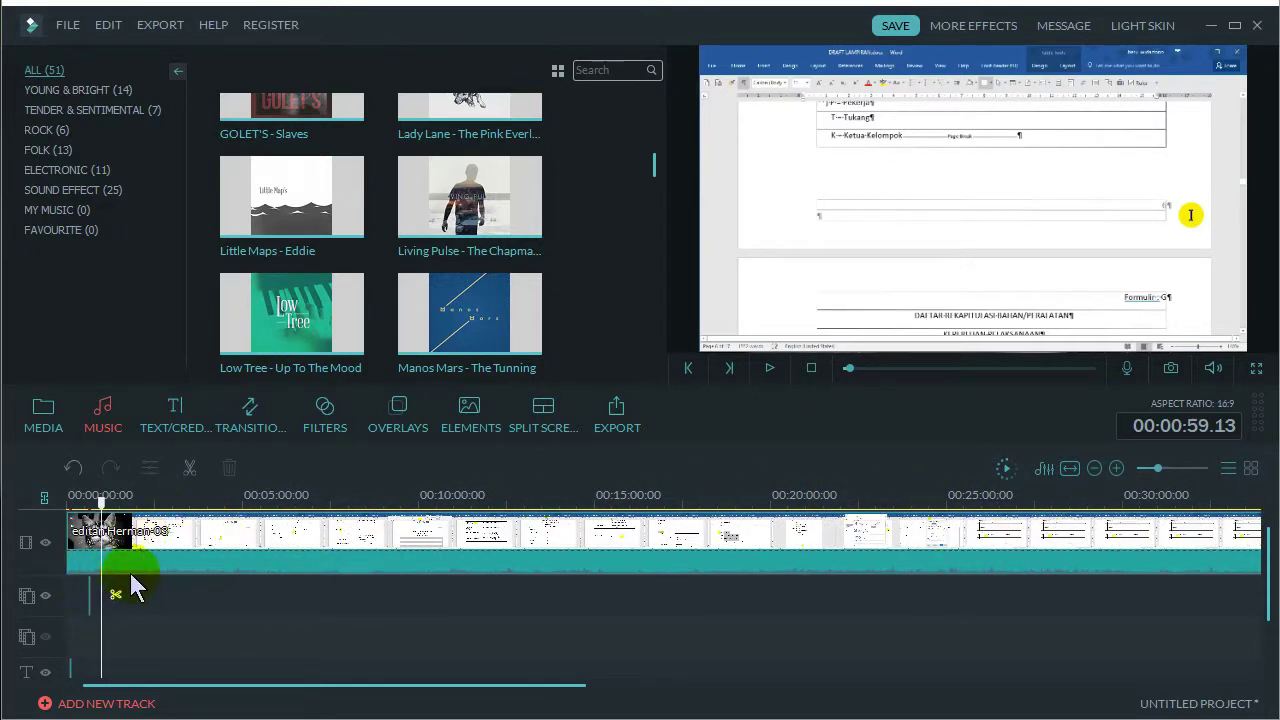
{"action": "left_click_drag", "start_coordinate": [943, 500], "coordinate": [723, 509]}
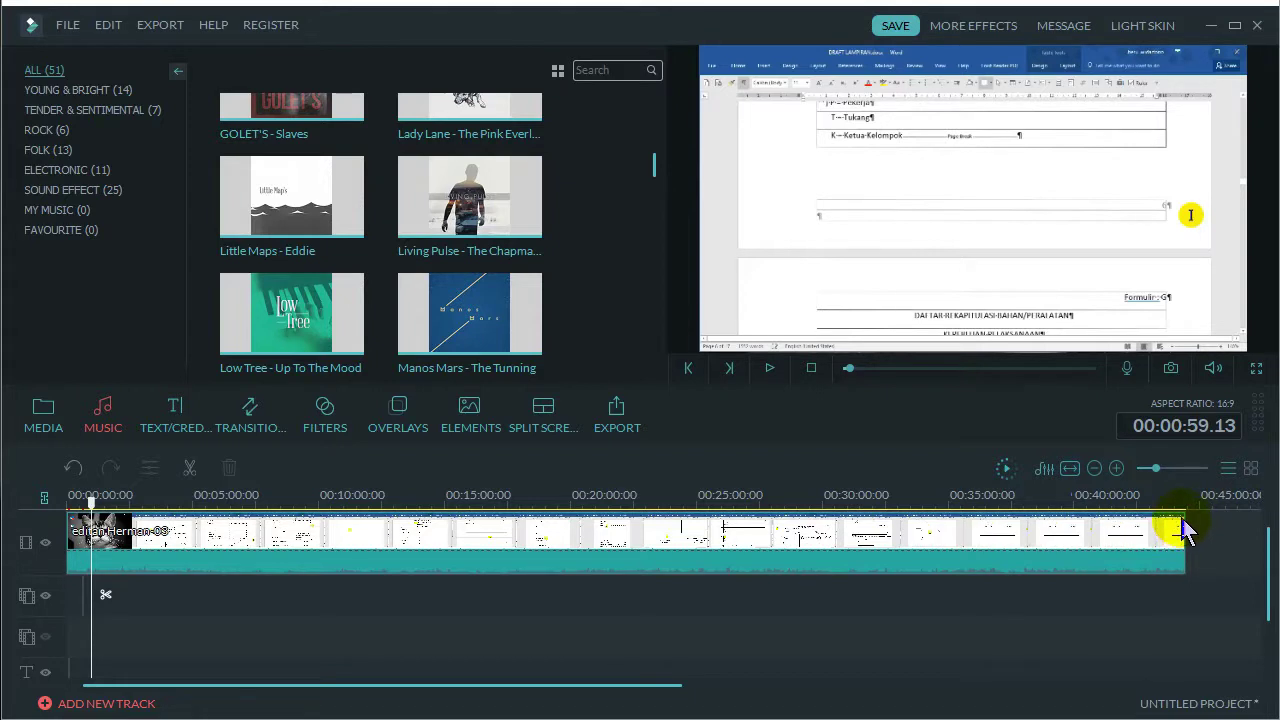
{"action": "mouse_move", "coordinate": [589, 494]}
{"action": "left_mouse_down"}
{"action": "mouse_move", "coordinate": [614, 503]}
{"action": "mouse_move", "coordinate": [586, 509]}
{"action": "left_mouse_up"}
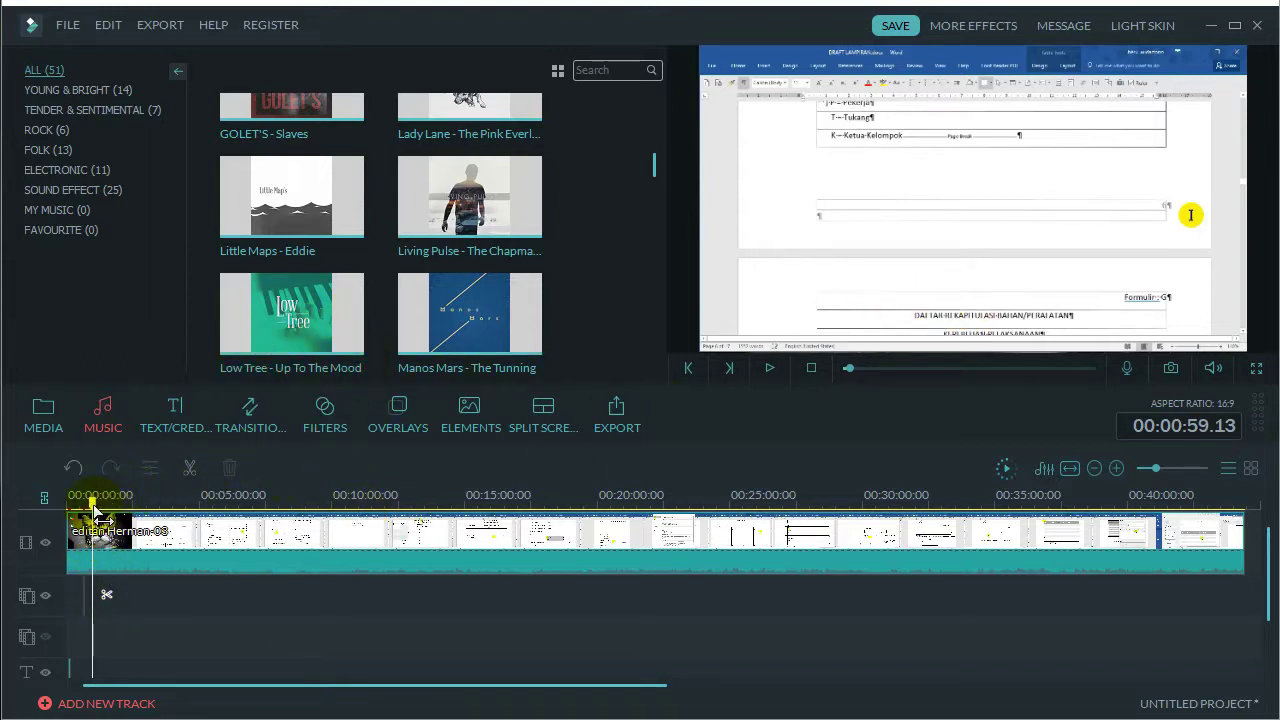
{"action": "left_click_drag", "start_coordinate": [92, 510], "coordinate": [49, 509]}
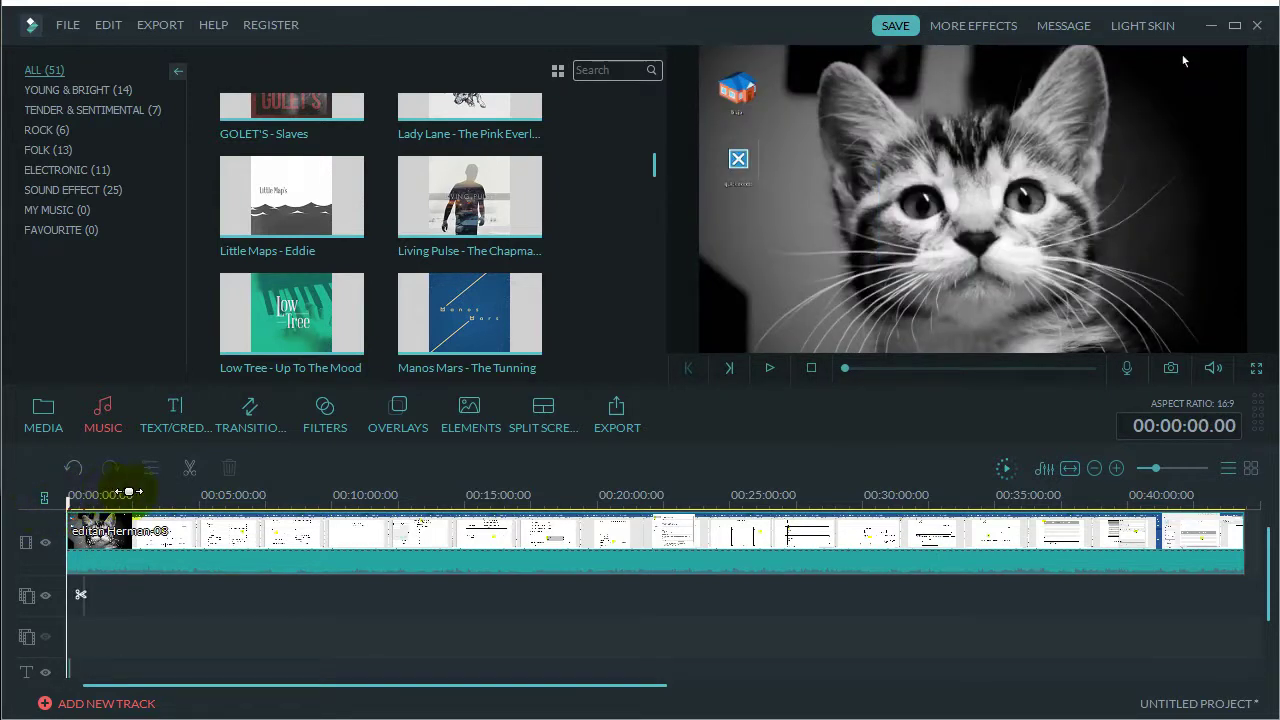
{"action": "left_click", "coordinate": [293, 316]}
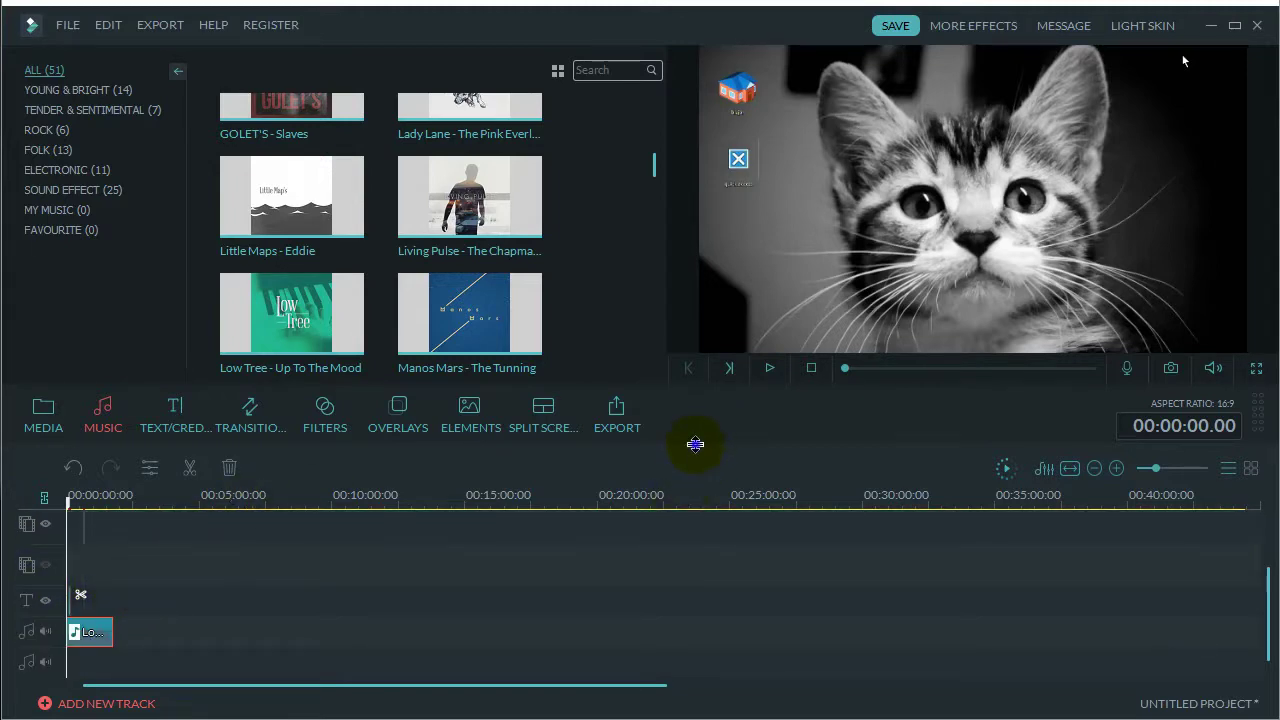
{"action": "left_click_drag", "start_coordinate": [694, 443], "coordinate": [694, 407]}
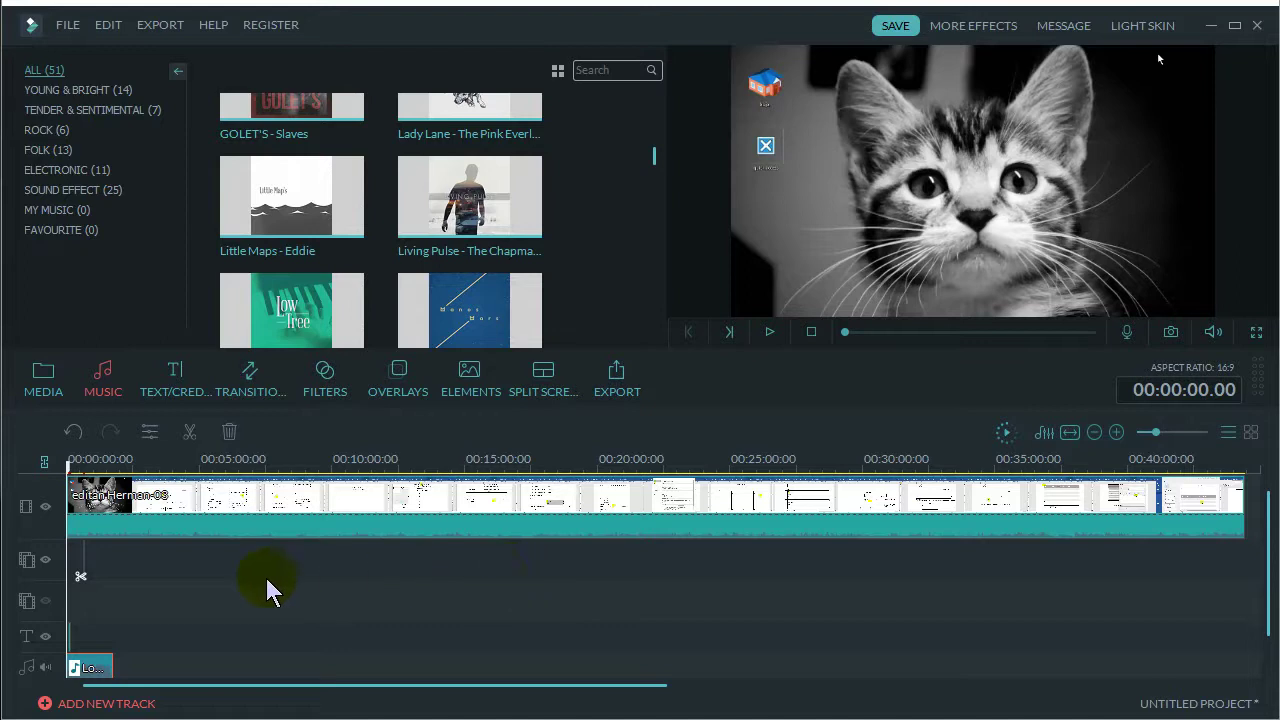
{"action": "scroll", "coordinate": [192, 597], "scroll_direction": "down", "scroll_amount": 1}
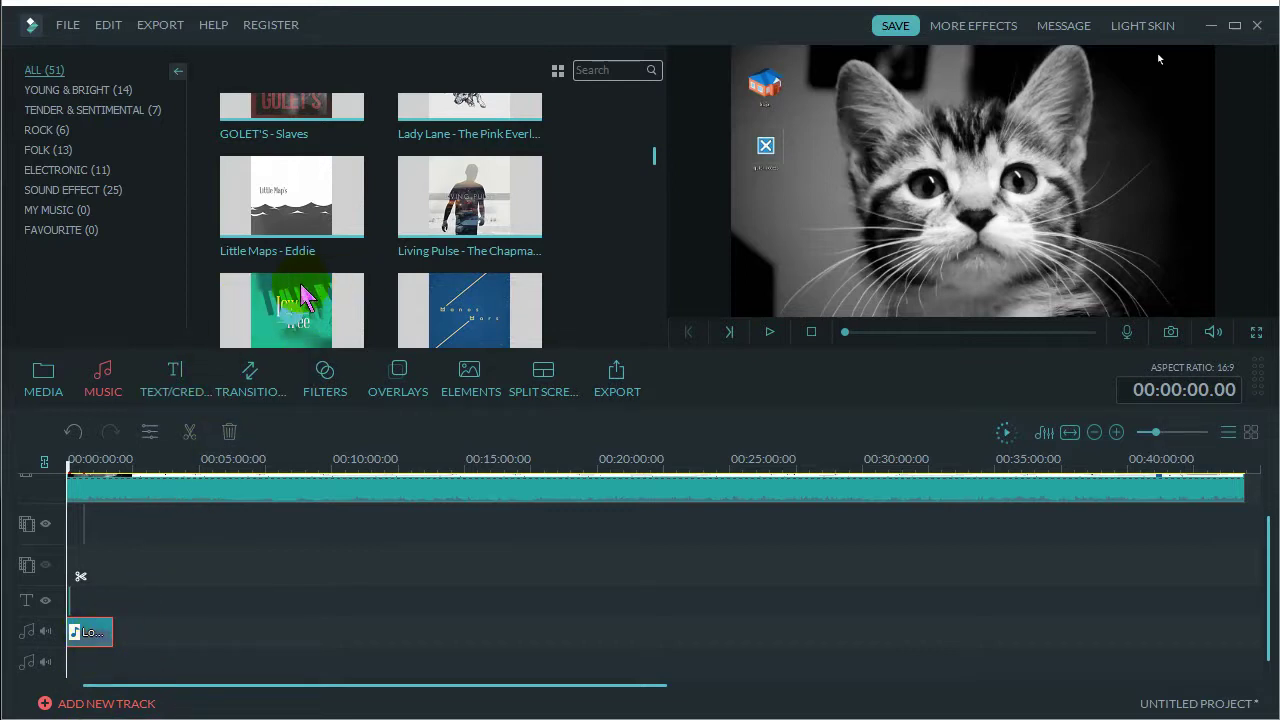
Lower the volume of the Low Tree music clip to about 13 and confirm its audio settings
{"action": "left_click", "coordinate": [288, 314]}
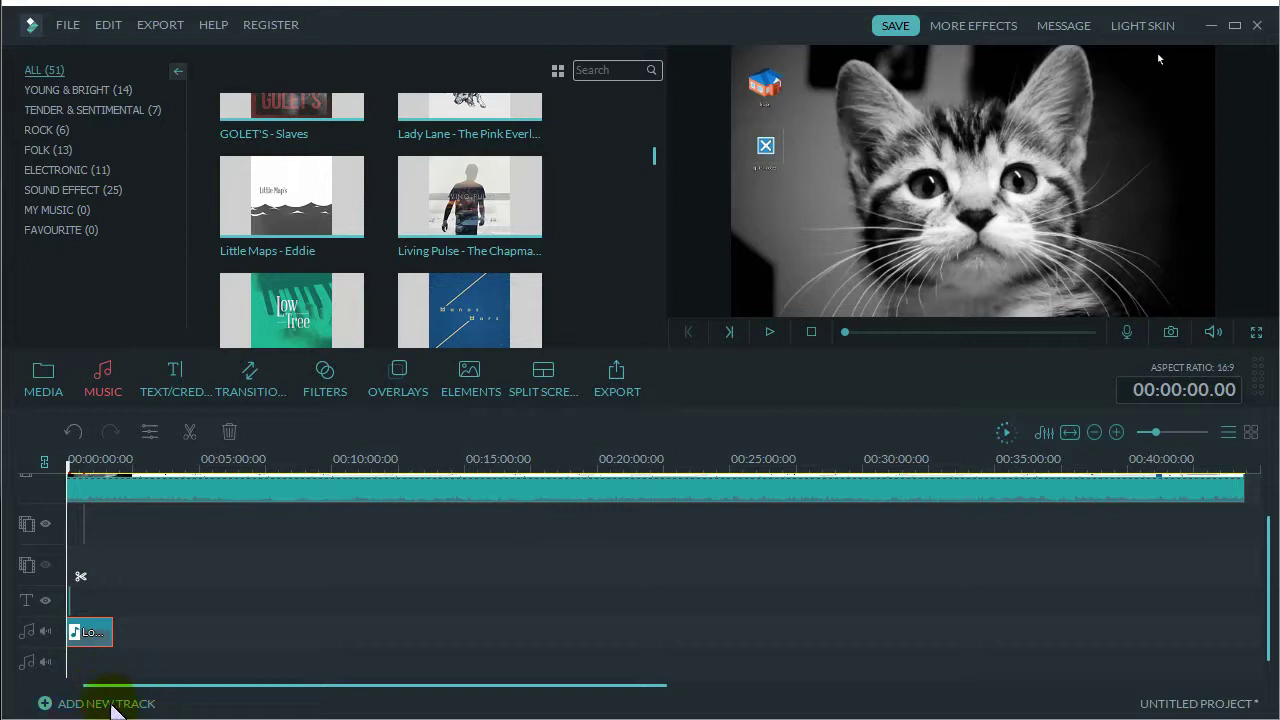
{"action": "left_click", "coordinate": [80, 577]}
{"action": "left_click", "coordinate": [90, 632]}
{"action": "left_click", "coordinate": [288, 312]}
{"action": "left_click", "coordinate": [101, 640]}
{"action": "double_click", "coordinate": [83, 623]}
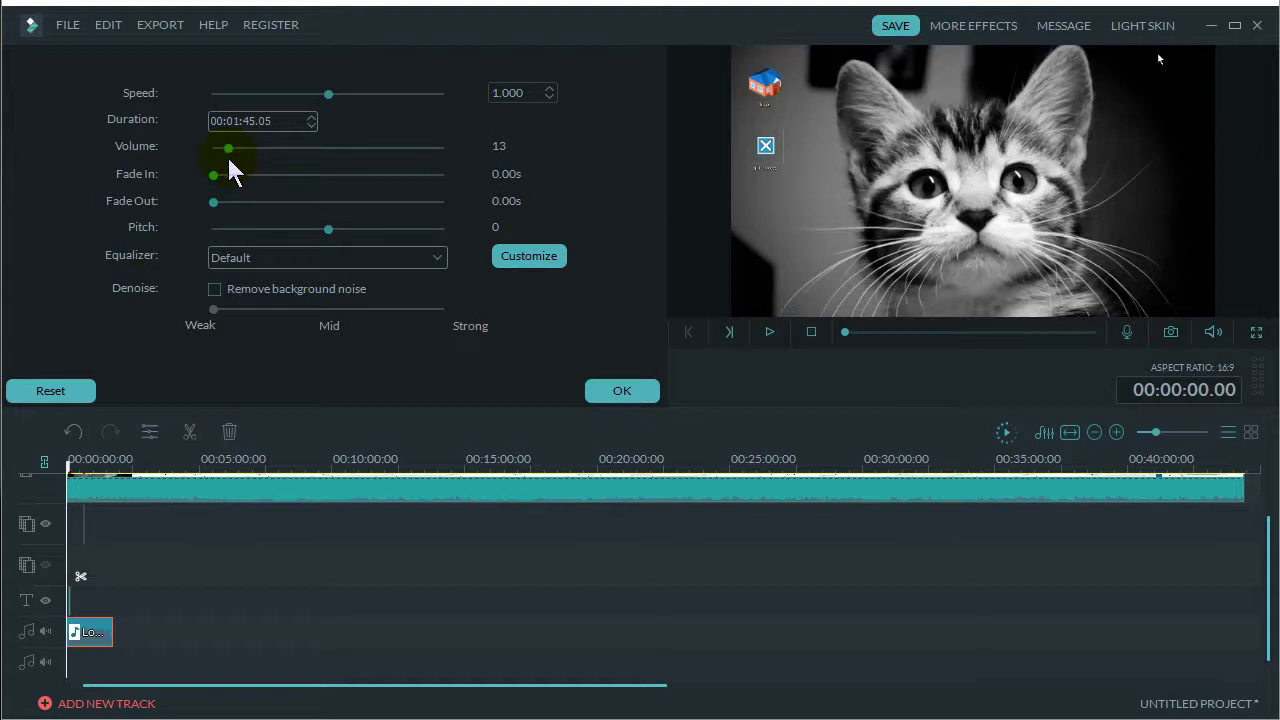
{"action": "left_click_drag", "start_coordinate": [226, 160], "coordinate": [223, 158]}
{"action": "left_click", "coordinate": [612, 393]}
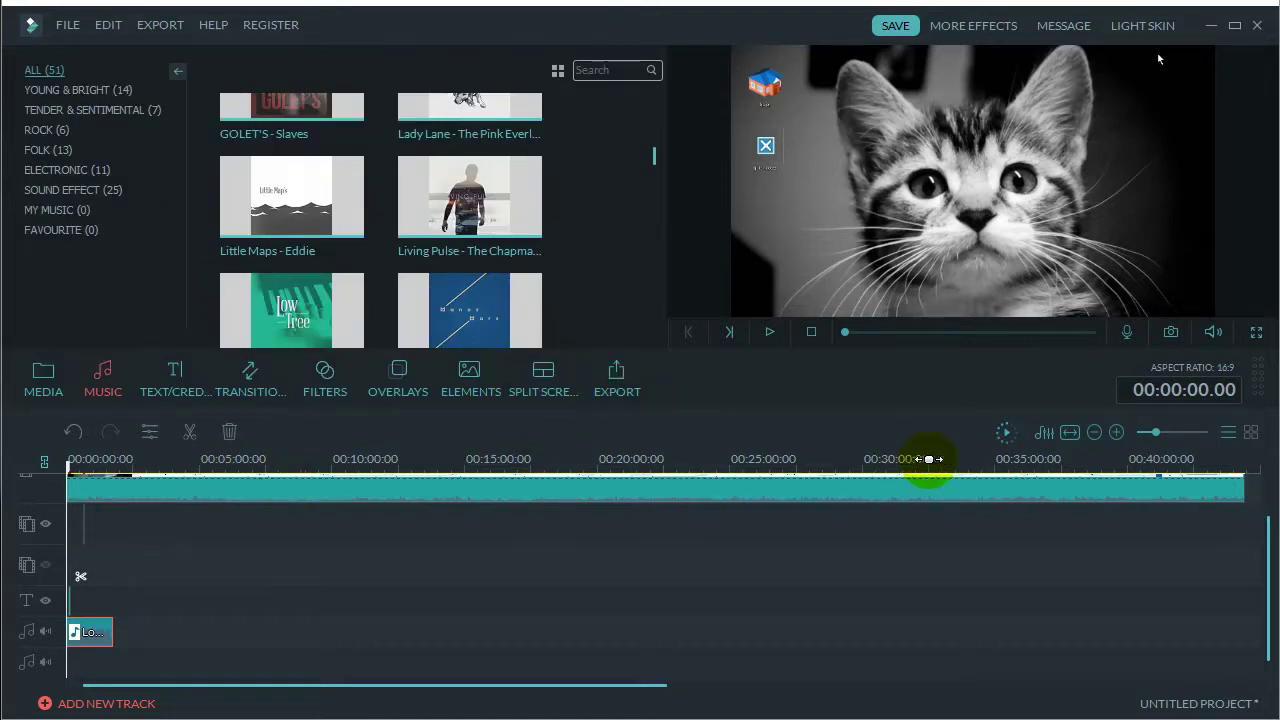
Play the project from the start to 00:00:19.17 to check the background music against the recording
{"action": "left_click", "coordinate": [769, 332]}
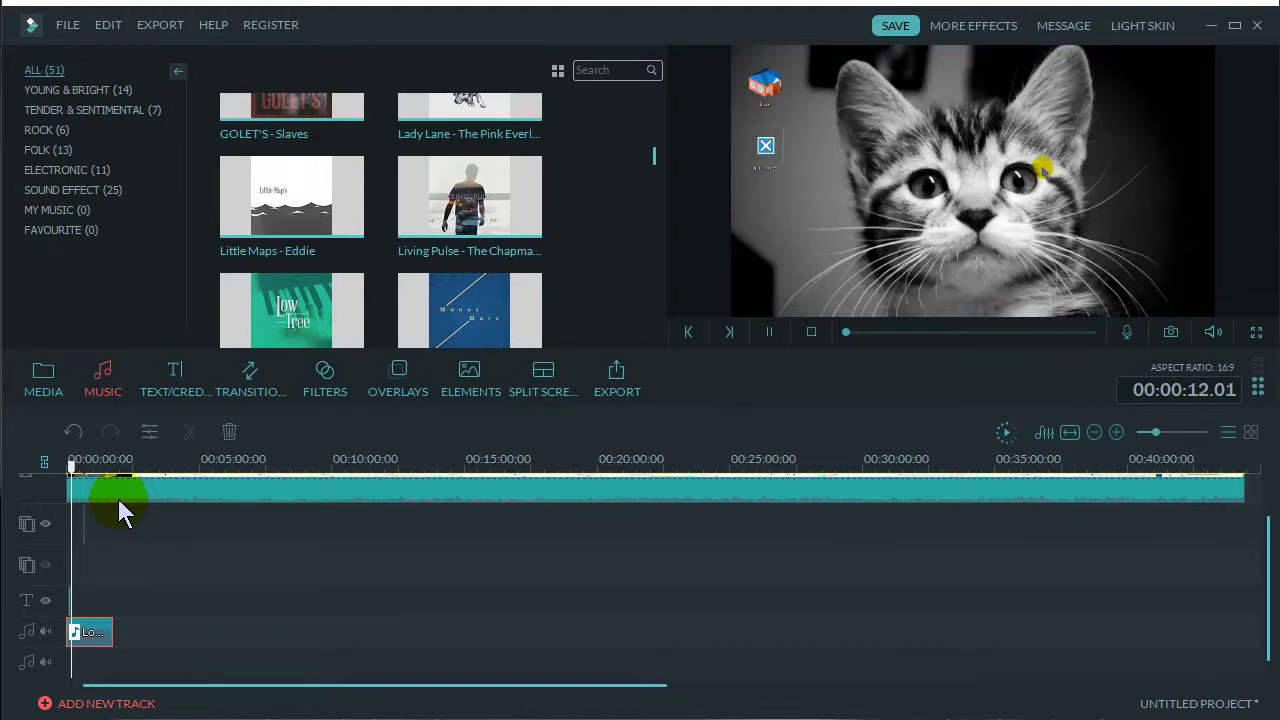
{"action": "left_click", "coordinate": [92, 630]}
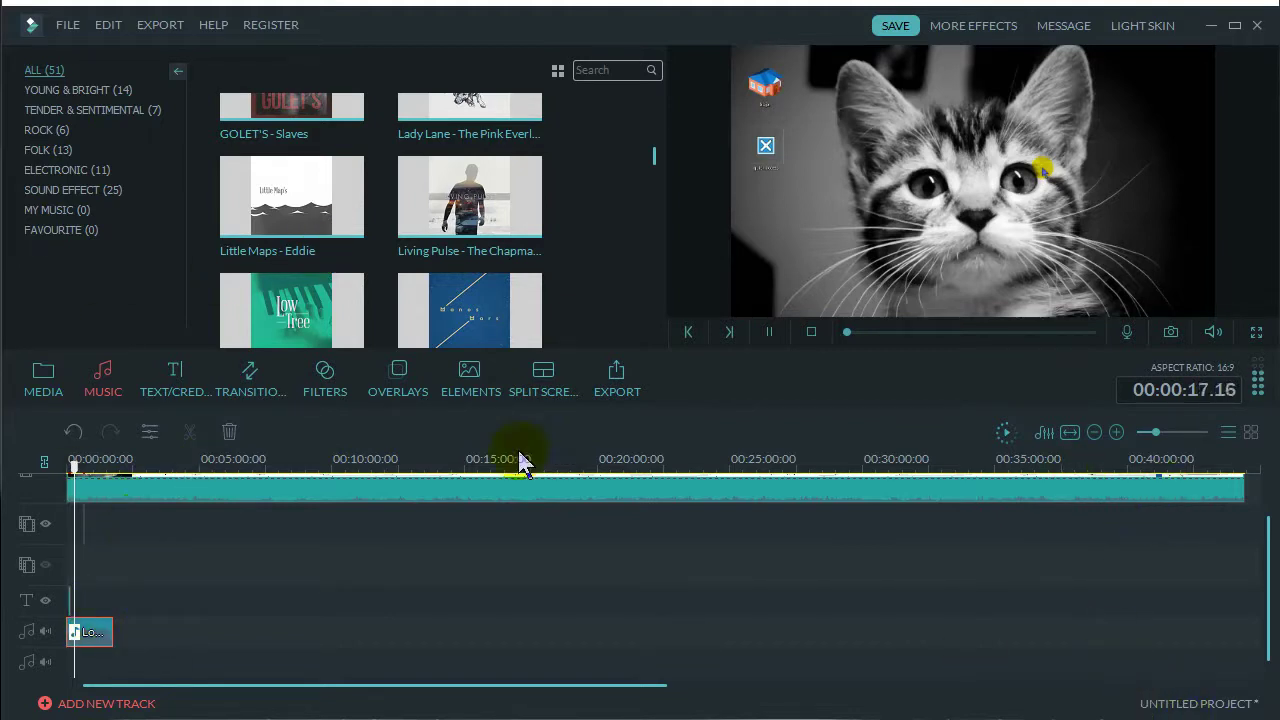
{"action": "left_click", "coordinate": [769, 331]}
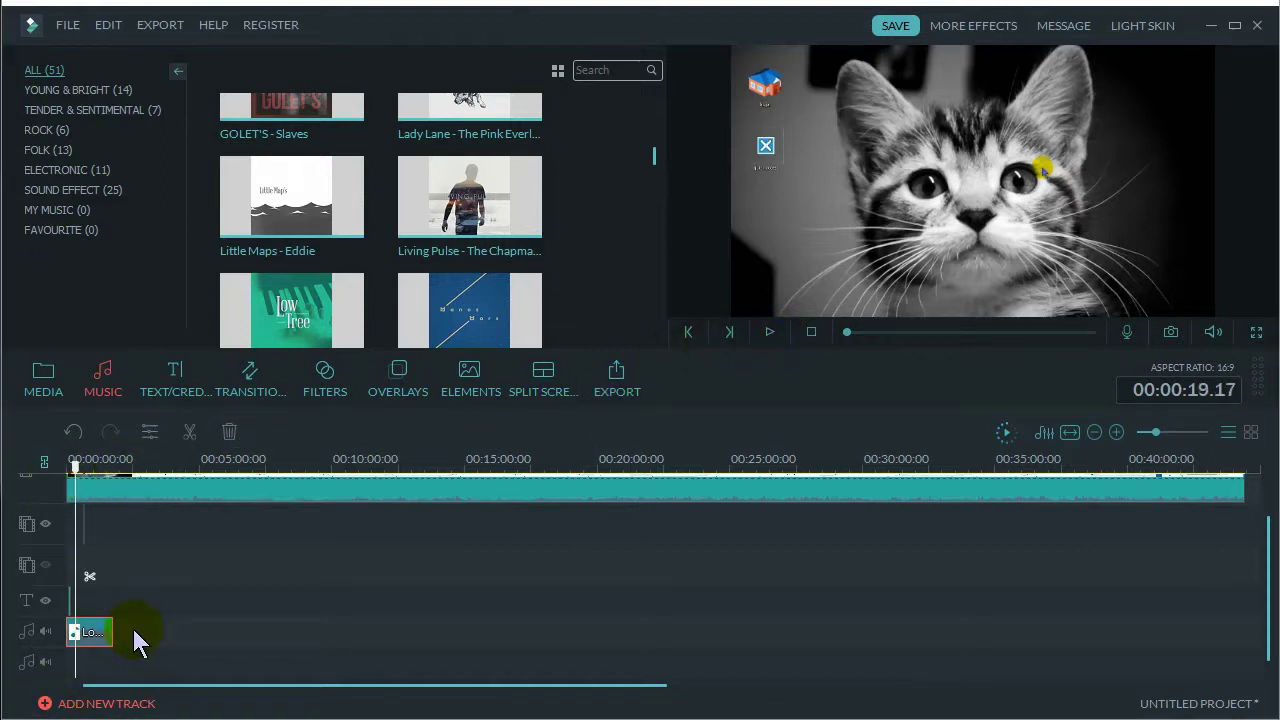
Copy the Low Tree music clip and paste it on the audio track at 00:01:57.15, 00:05:23.10, 00:07:34.15 and 00:10:03.22
{"action": "left_click", "coordinate": [97, 630]}
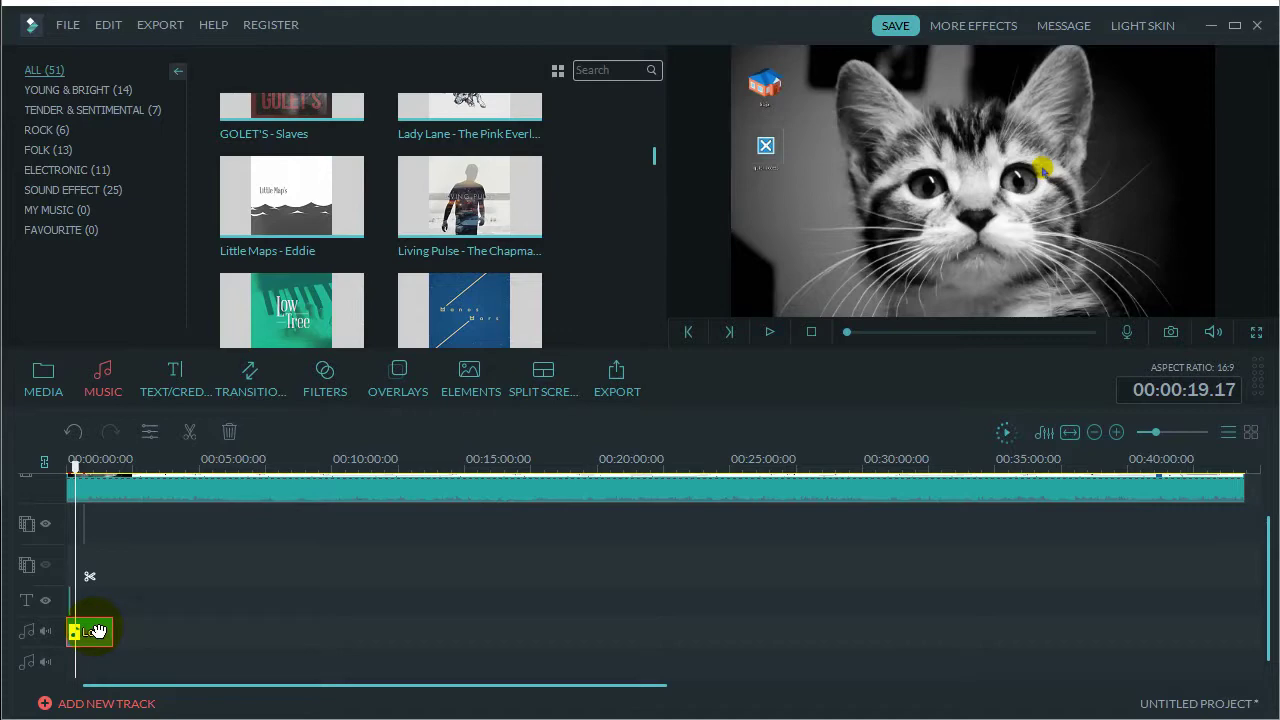
{"action": "left_click_drag", "start_coordinate": [76, 472], "coordinate": [129, 477]}
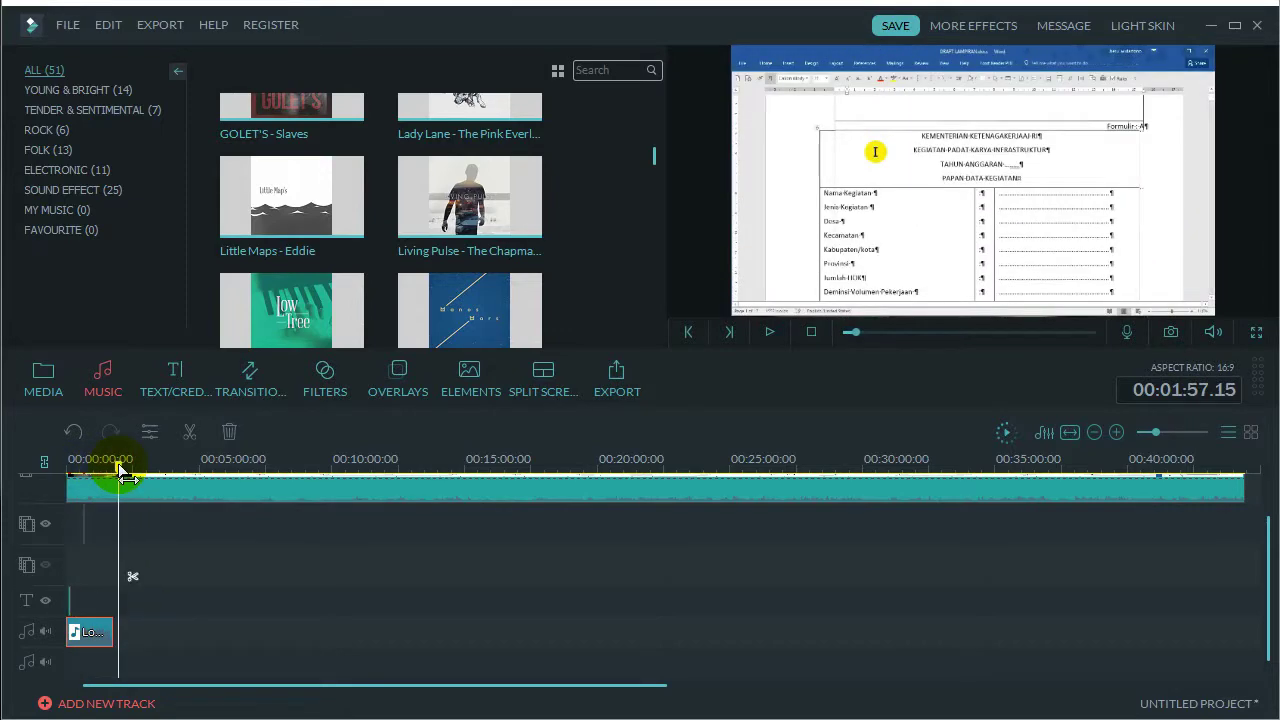
{"action": "key", "text": "ctrl+v"}
{"action": "left_click", "coordinate": [209, 466]}
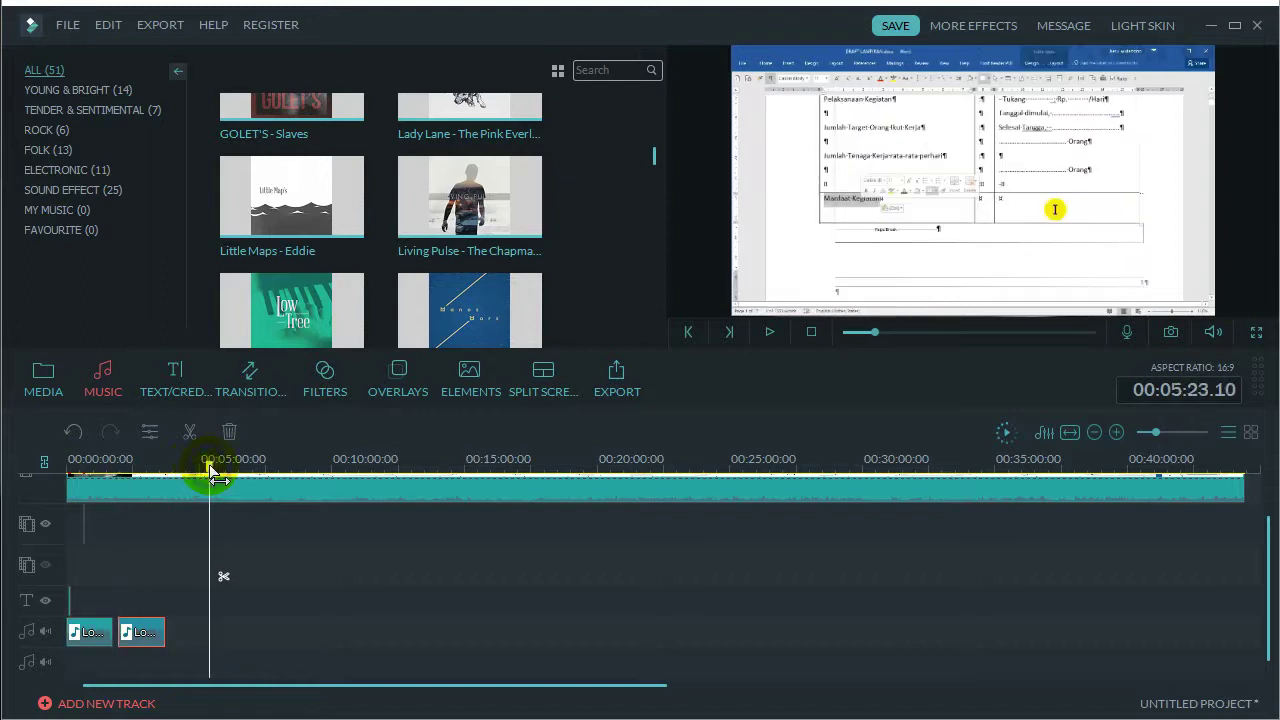
{"action": "key", "text": "ctrl+v"}
{"action": "left_click", "coordinate": [267, 466]}
{"action": "key", "text": "ctrl+v"}
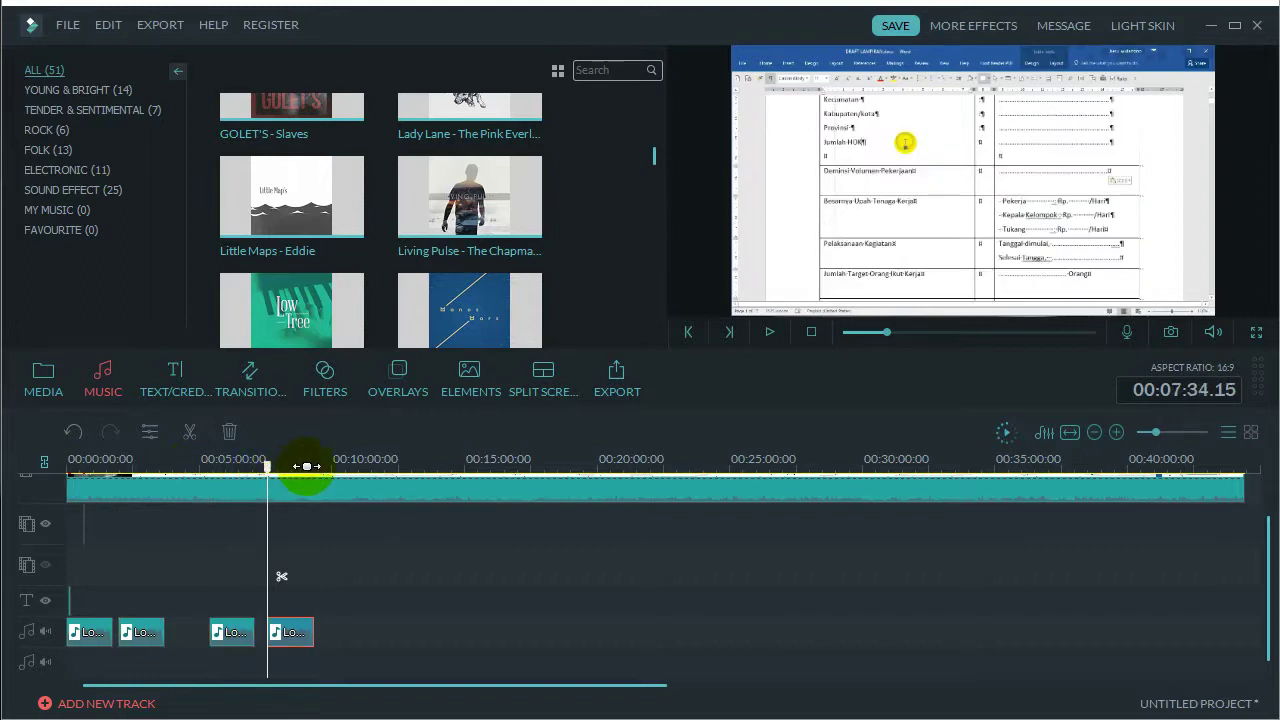
{"action": "left_click", "coordinate": [333, 467]}
{"action": "key", "text": "ctrl+v"}
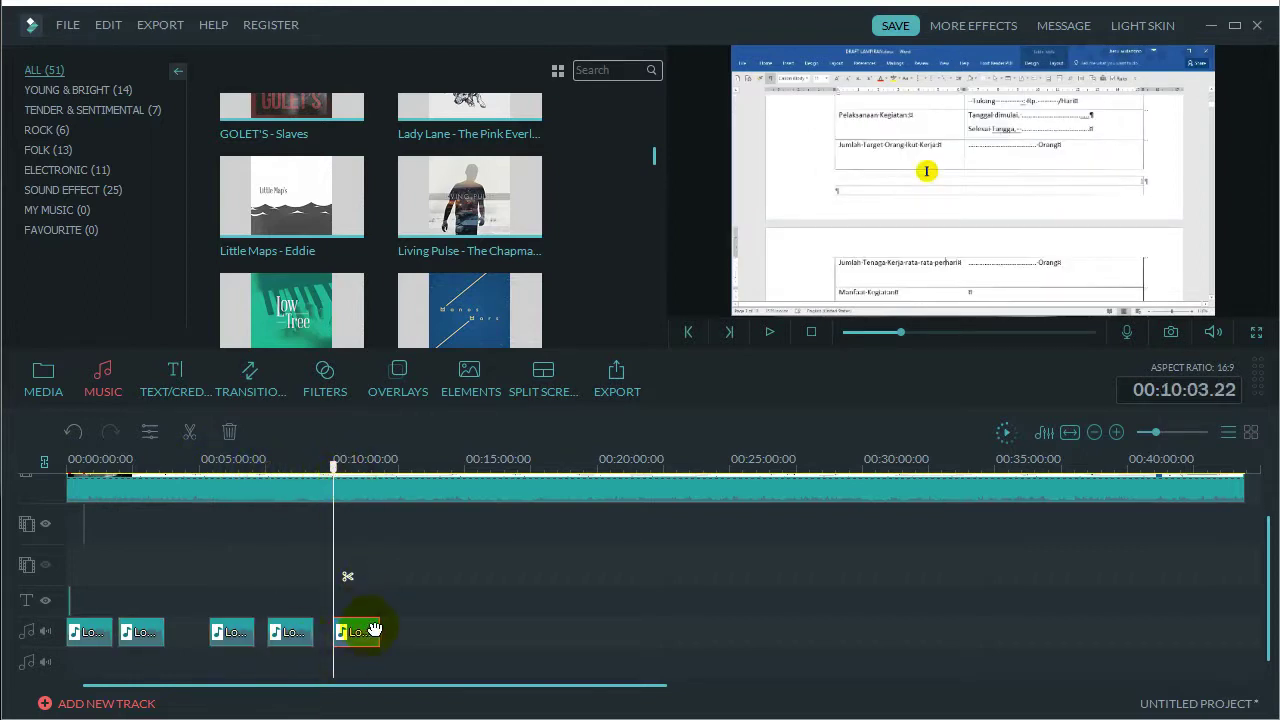
Paste four more music copies on the audio track, from 00:12:35.10 through 00:14:57.23 to 00:19:02.05
{"action": "left_click", "coordinate": [400, 462]}
{"action": "key", "text": "ctrl+v"}
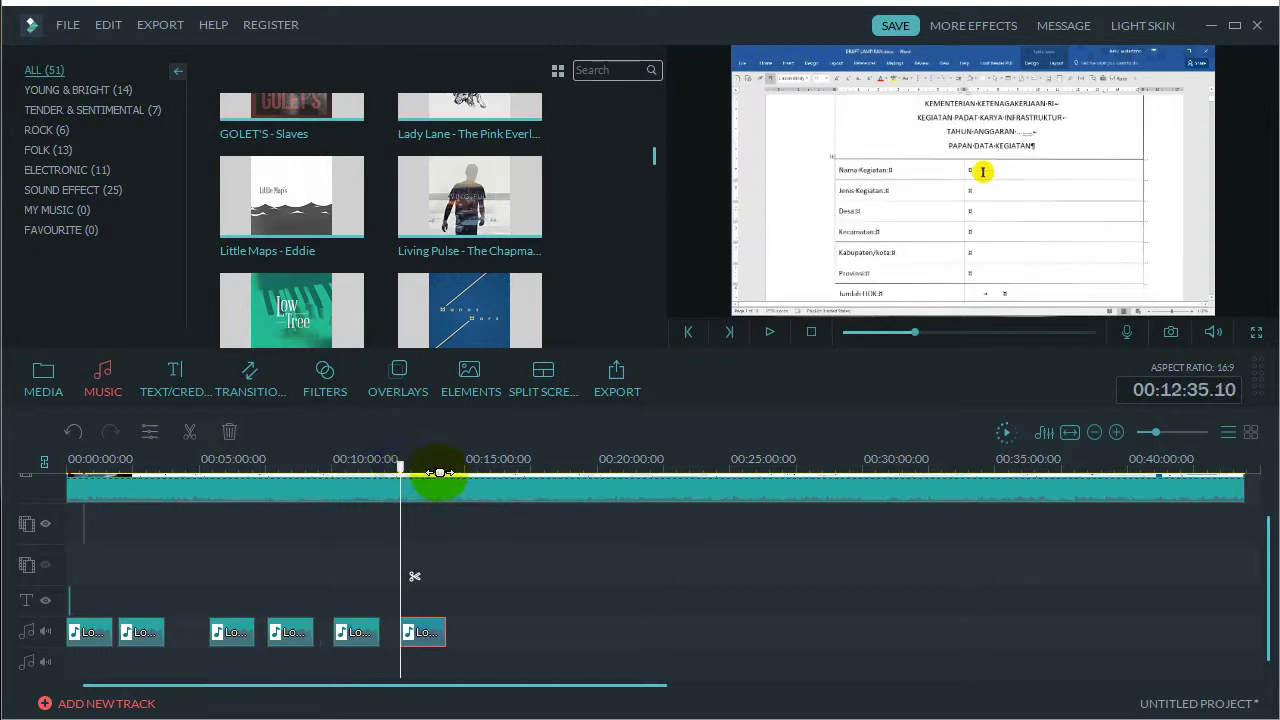
{"action": "left_click", "coordinate": [463, 466]}
{"action": "key", "text": "ctrl+v"}
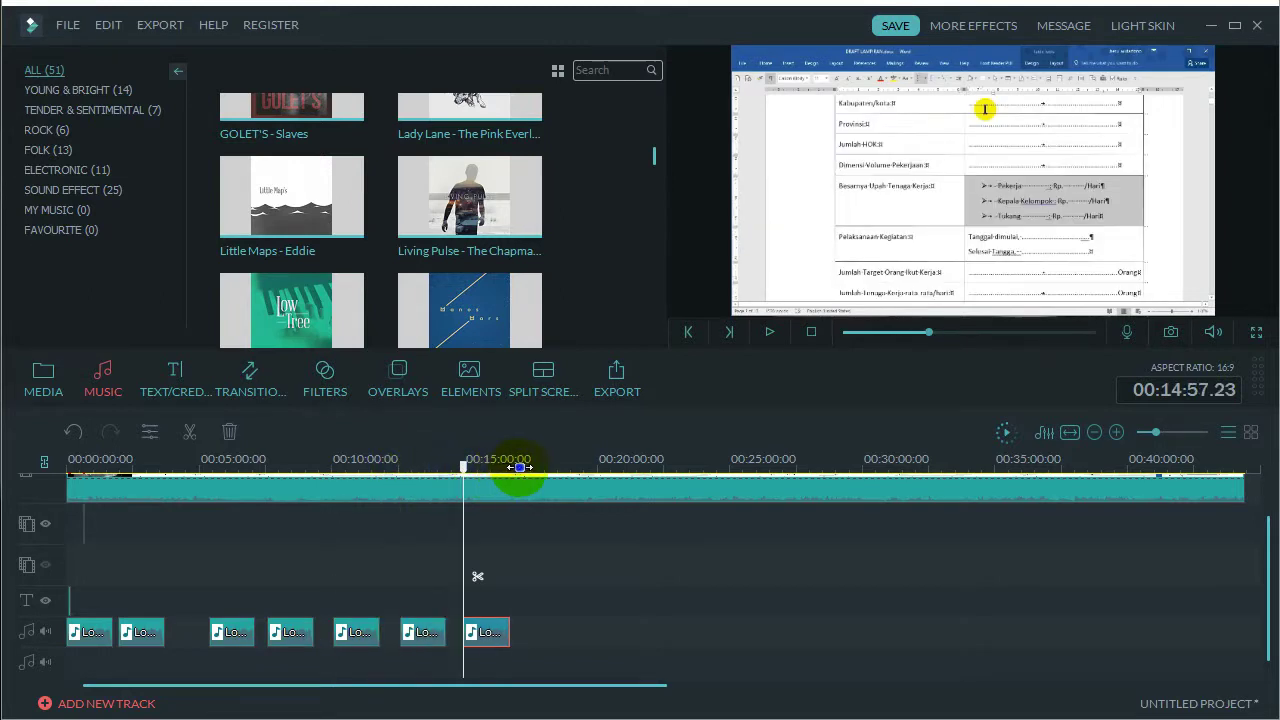
{"action": "left_click", "coordinate": [521, 466]}
{"action": "key", "text": "ctrl+v"}
{"action": "left_click", "coordinate": [571, 466]}
{"action": "key", "text": "ctrl+v"}
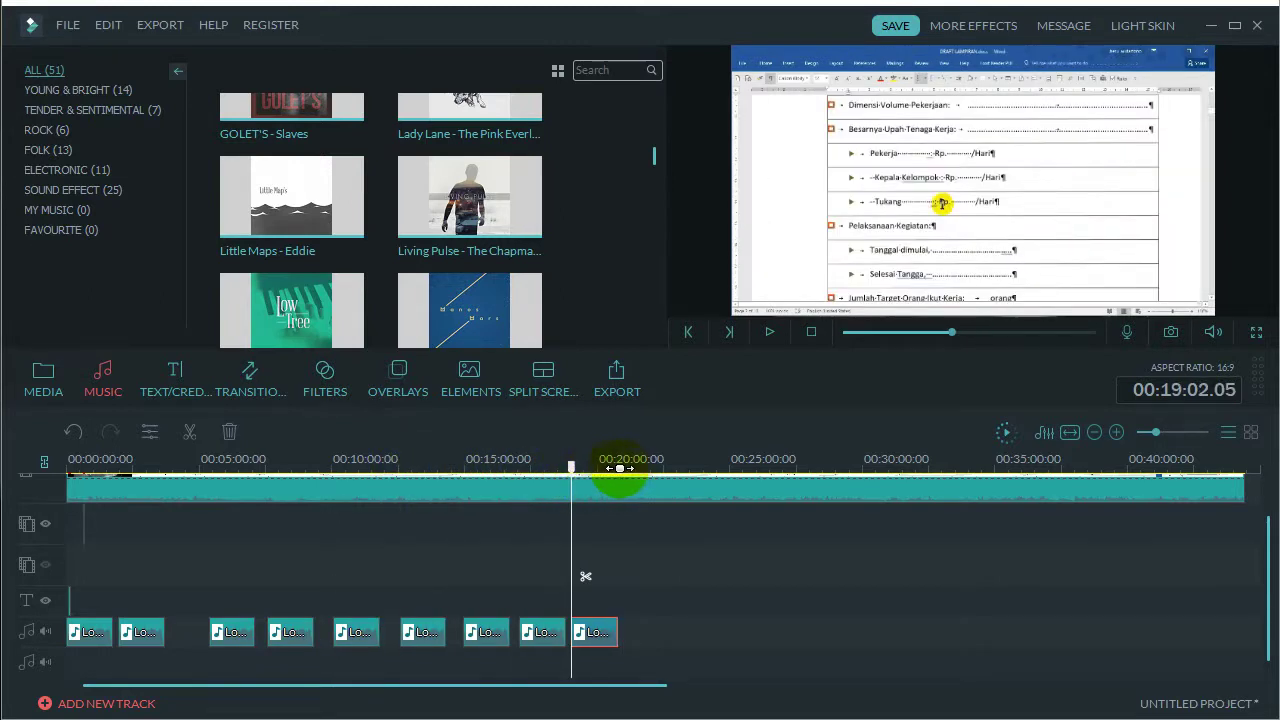
Paste five more music copies along the audio track between about 00:21:00 and 00:29:30.24, including at 00:23:13.06 and 00:25:31.05
{"action": "left_click", "coordinate": [630, 466]}
{"action": "key", "text": "ctrl+v"}
{"action": "left_click", "coordinate": [683, 466]}
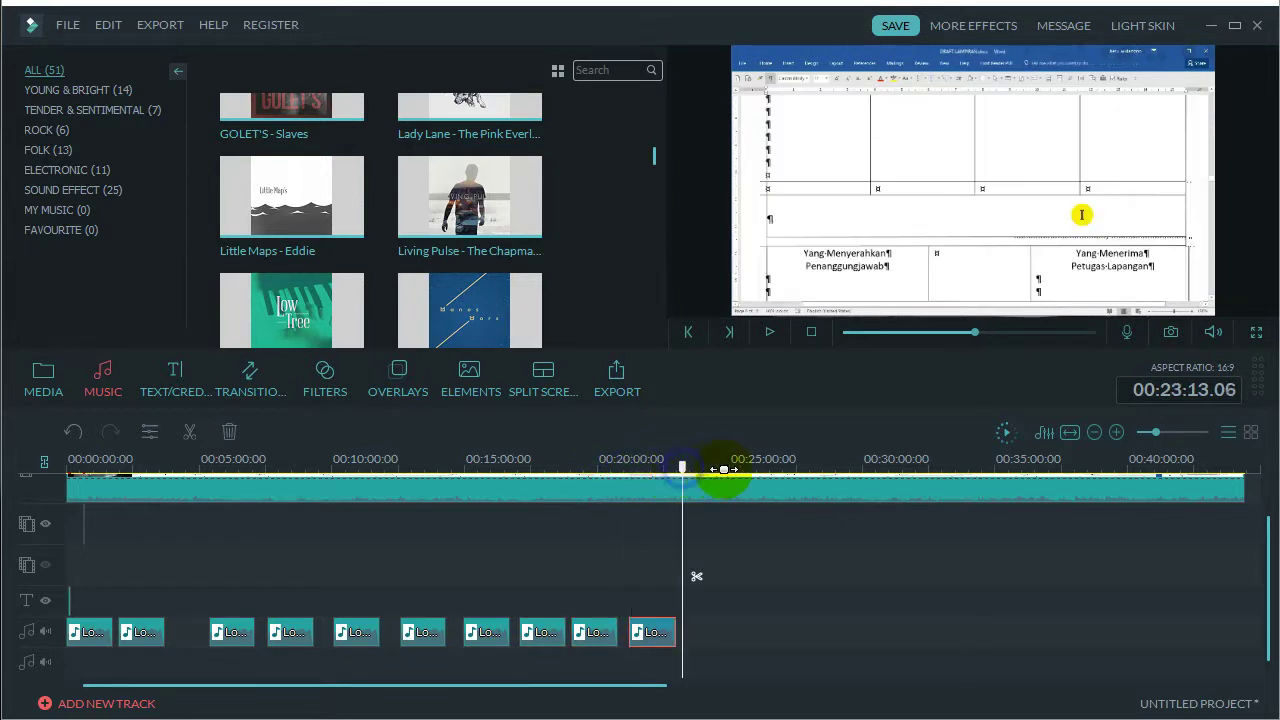
{"action": "key", "text": "ctrl+v"}
{"action": "left_click", "coordinate": [743, 466]}
{"action": "key", "text": "ctrl+v"}
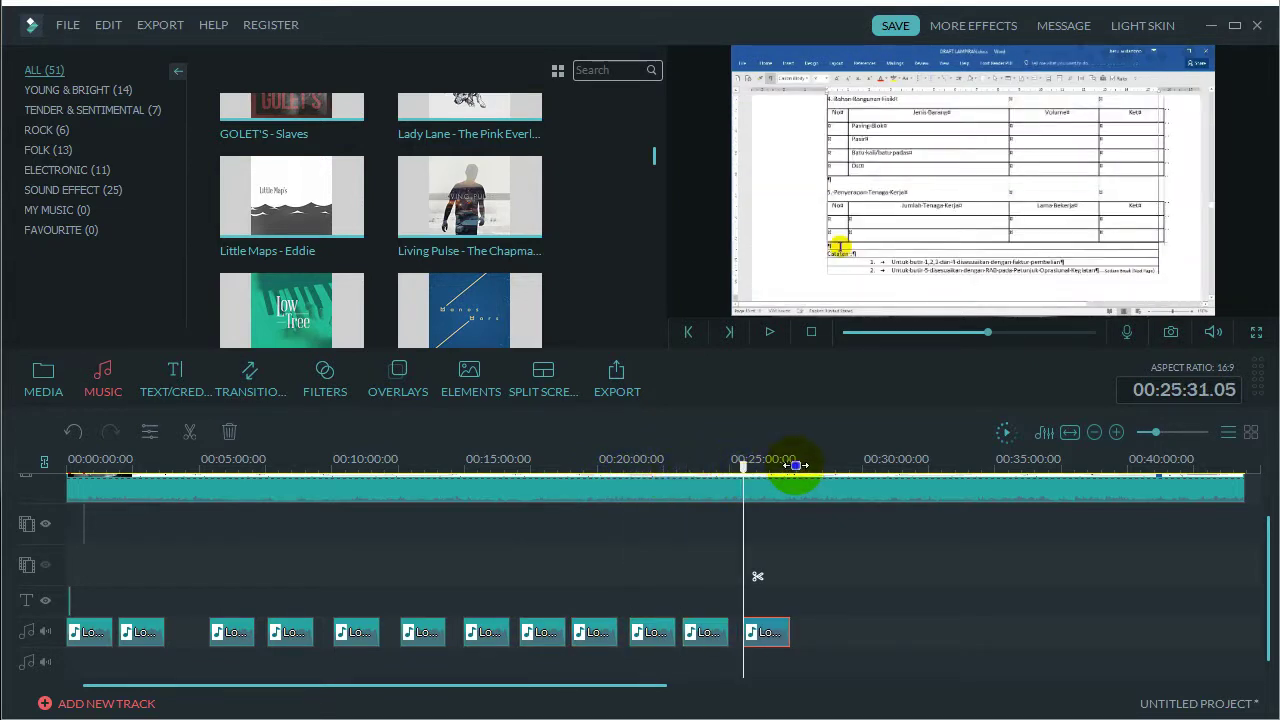
{"action": "left_click", "coordinate": [795, 466]}
{"action": "key", "text": "ctrl+v"}
{"action": "left_click", "coordinate": [850, 466]}
{"action": "key", "text": "ctrl+v"}
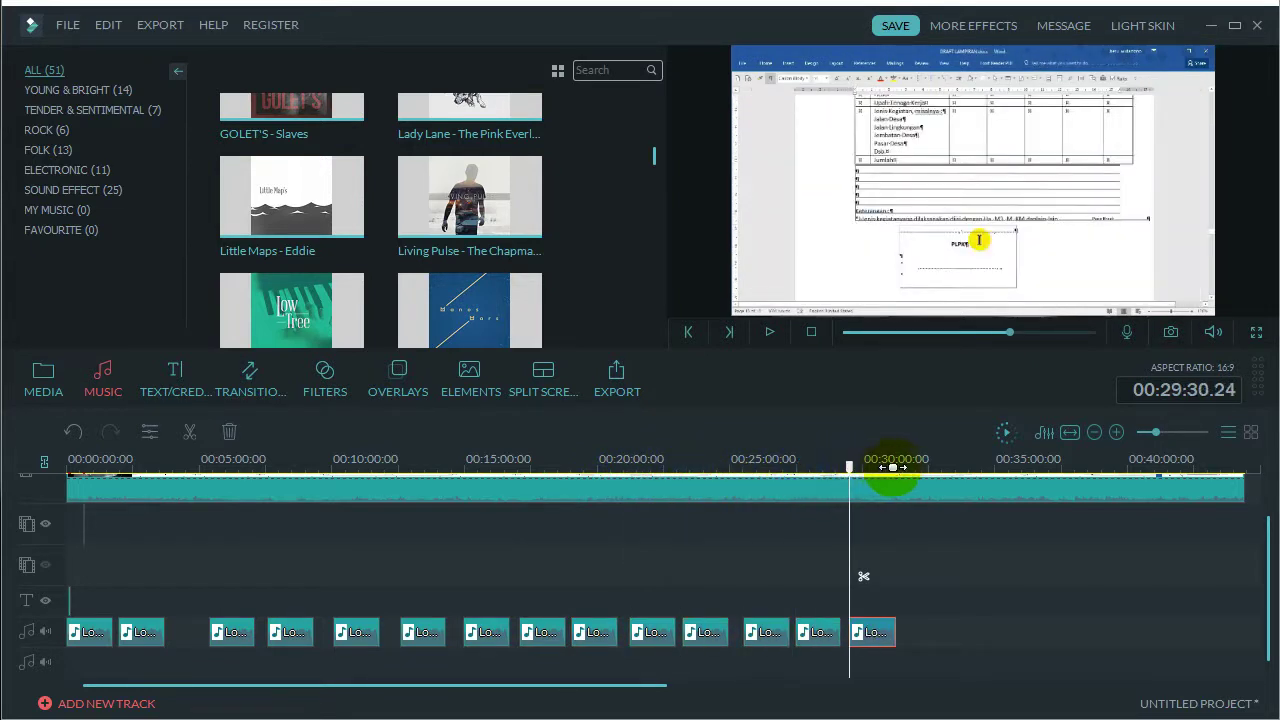
Paste the last five music copies along the audio track between about 00:31:00 and 00:39:46.04, including at 00:33:26.05 and 00:35:41.22
{"action": "left_click", "coordinate": [899, 466]}
{"action": "key", "text": "ctrl+v"}
{"action": "left_click", "coordinate": [952, 466]}
{"action": "key", "text": "ctrl+v"}
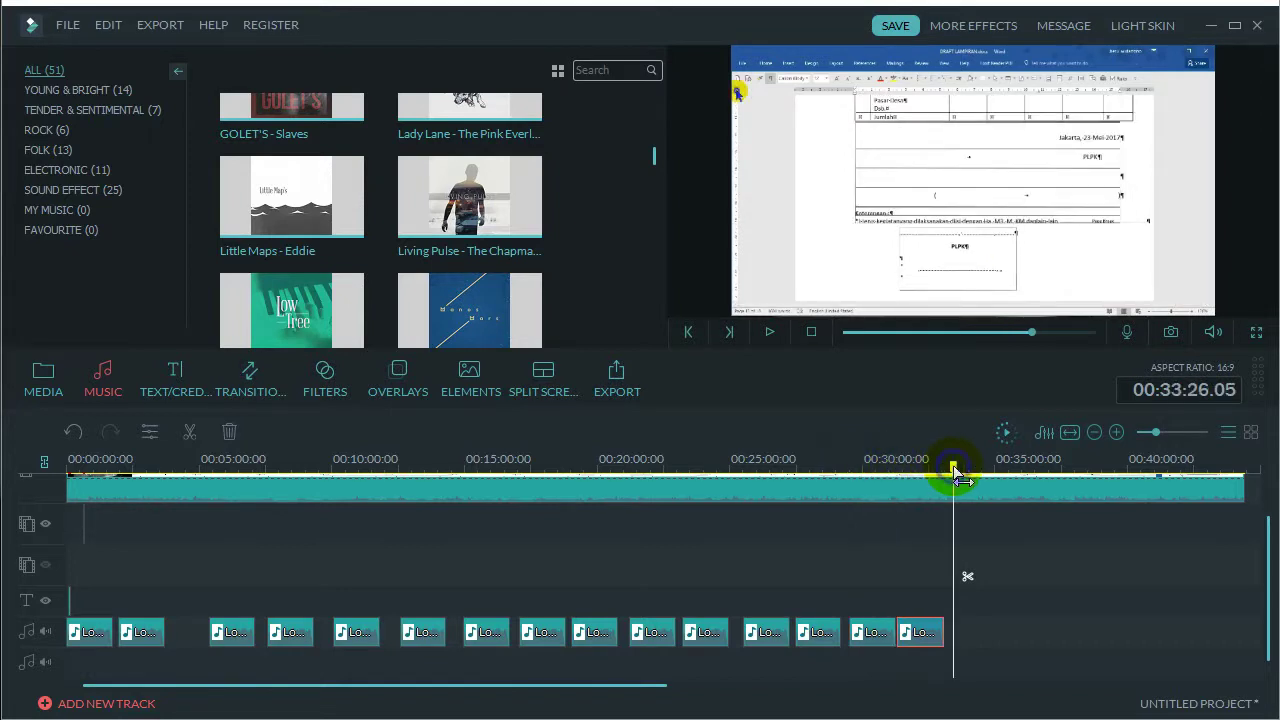
{"action": "left_click", "coordinate": [1014, 469]}
{"action": "key", "text": "ctrl+v"}
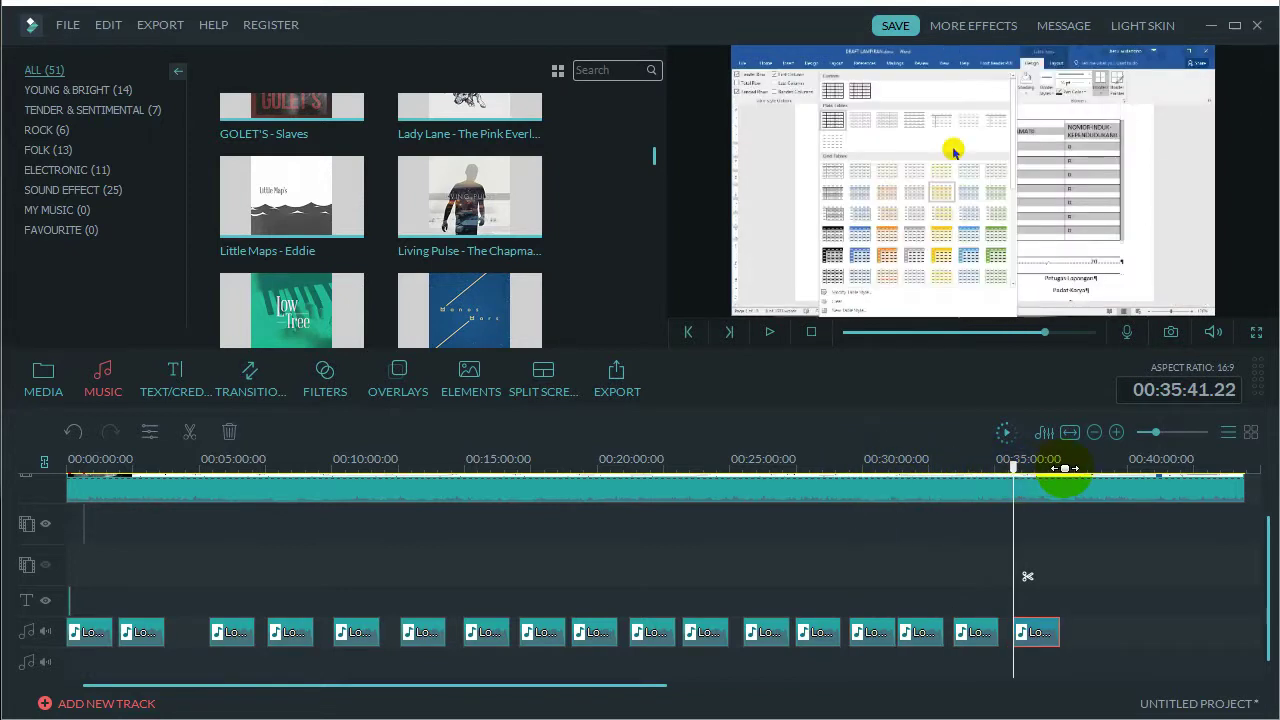
{"action": "left_click", "coordinate": [1065, 468]}
{"action": "key", "text": "ctrl+v"}
{"action": "left_click", "coordinate": [1121, 466]}
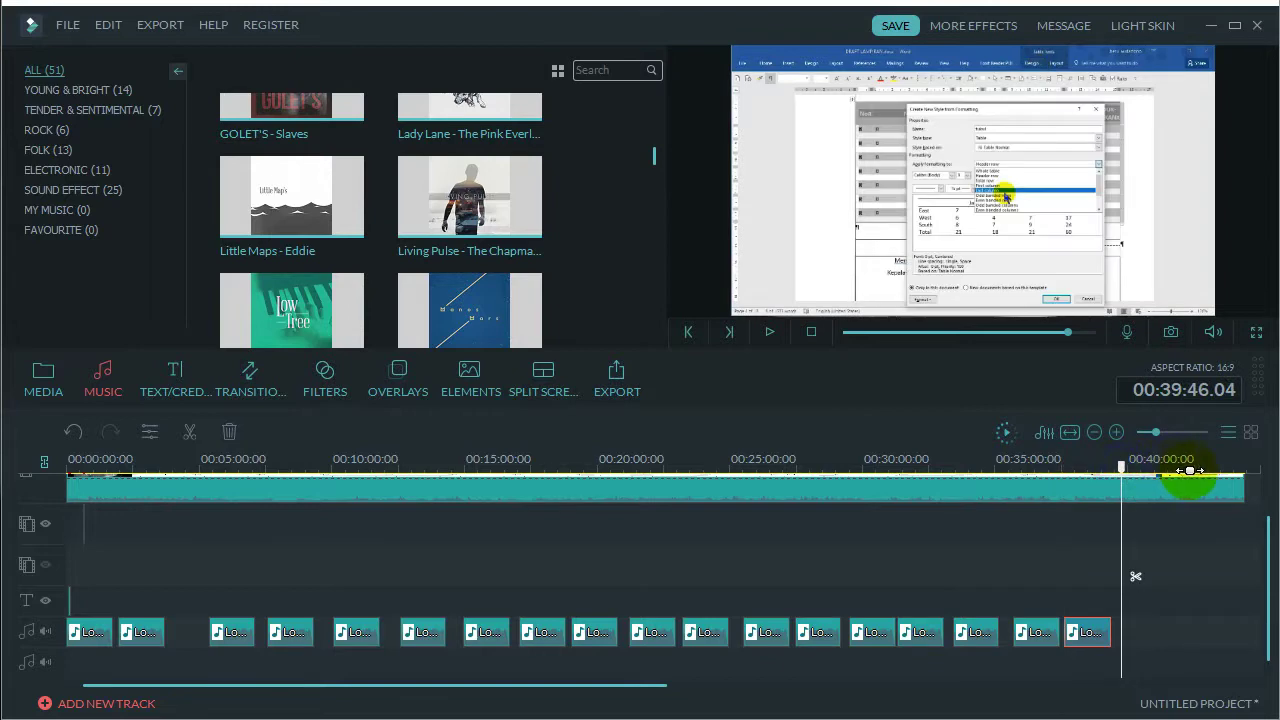
{"action": "key", "text": "ctrl+v"}
Move the second to eighth music clips earlier so they follow the first clip end to end without gaps
{"action": "left_click_drag", "start_coordinate": [140, 632], "coordinate": [134, 630]}
{"action": "left_click_drag", "start_coordinate": [214, 630], "coordinate": [178, 630]}
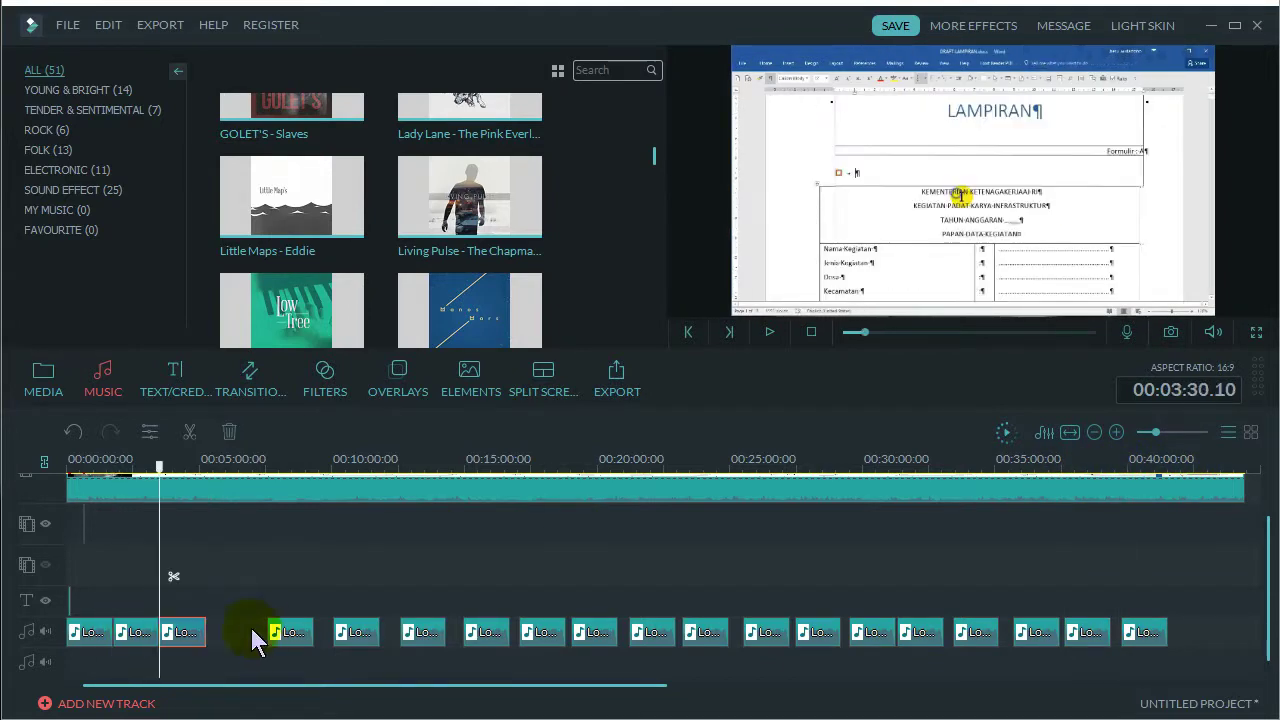
{"action": "left_click_drag", "start_coordinate": [270, 632], "coordinate": [222, 632]}
{"action": "left_click_drag", "start_coordinate": [349, 634], "coordinate": [275, 634]}
{"action": "left_click_drag", "start_coordinate": [403, 640], "coordinate": [320, 642]}
{"action": "left_click_drag", "start_coordinate": [477, 648], "coordinate": [418, 648]}
{"action": "left_click_drag", "start_coordinate": [537, 643], "coordinate": [466, 637]}
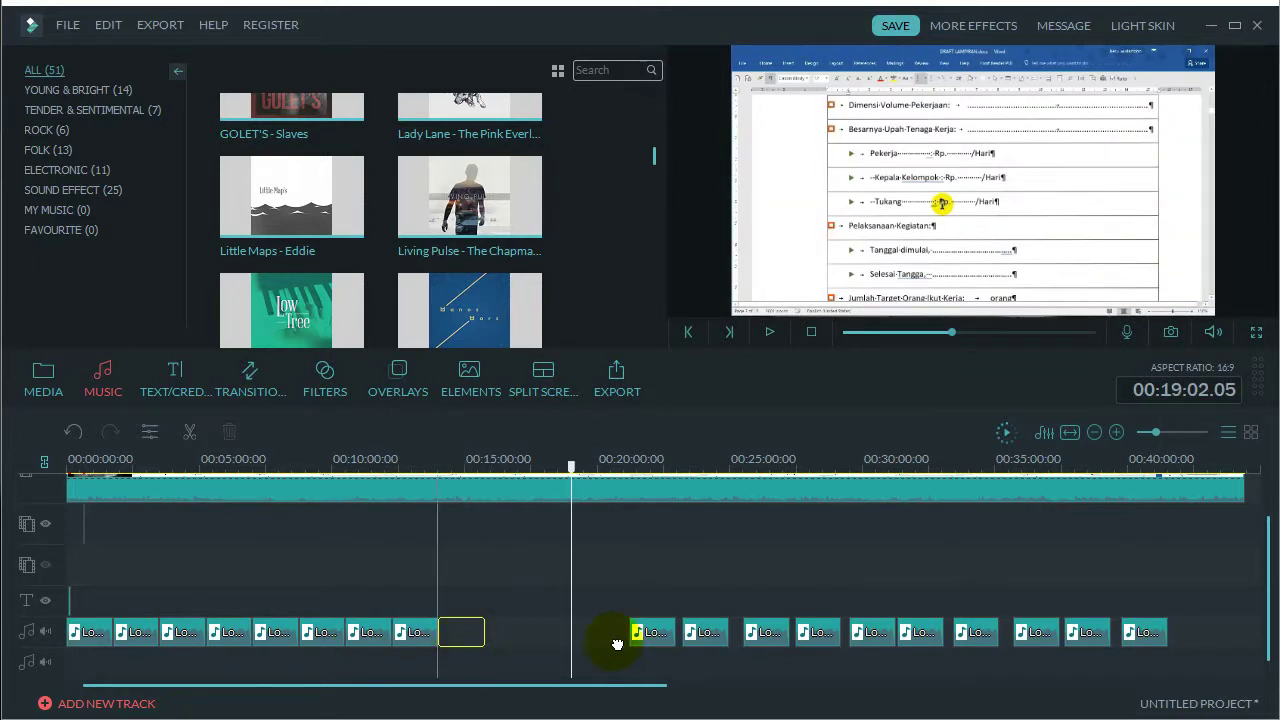
Close the gaps between the ninth and sixteenth music clips, placing the sixteenth at 00:26:18.00
{"action": "left_click_drag", "start_coordinate": [636, 632], "coordinate": [509, 634]}
{"action": "left_click_drag", "start_coordinate": [689, 634], "coordinate": [568, 634]}
{"action": "left_click_drag", "start_coordinate": [763, 640], "coordinate": [651, 634]}
{"action": "left_click_drag", "start_coordinate": [863, 634], "coordinate": [743, 640]}
{"action": "left_click_drag", "start_coordinate": [980, 630], "coordinate": [780, 651]}
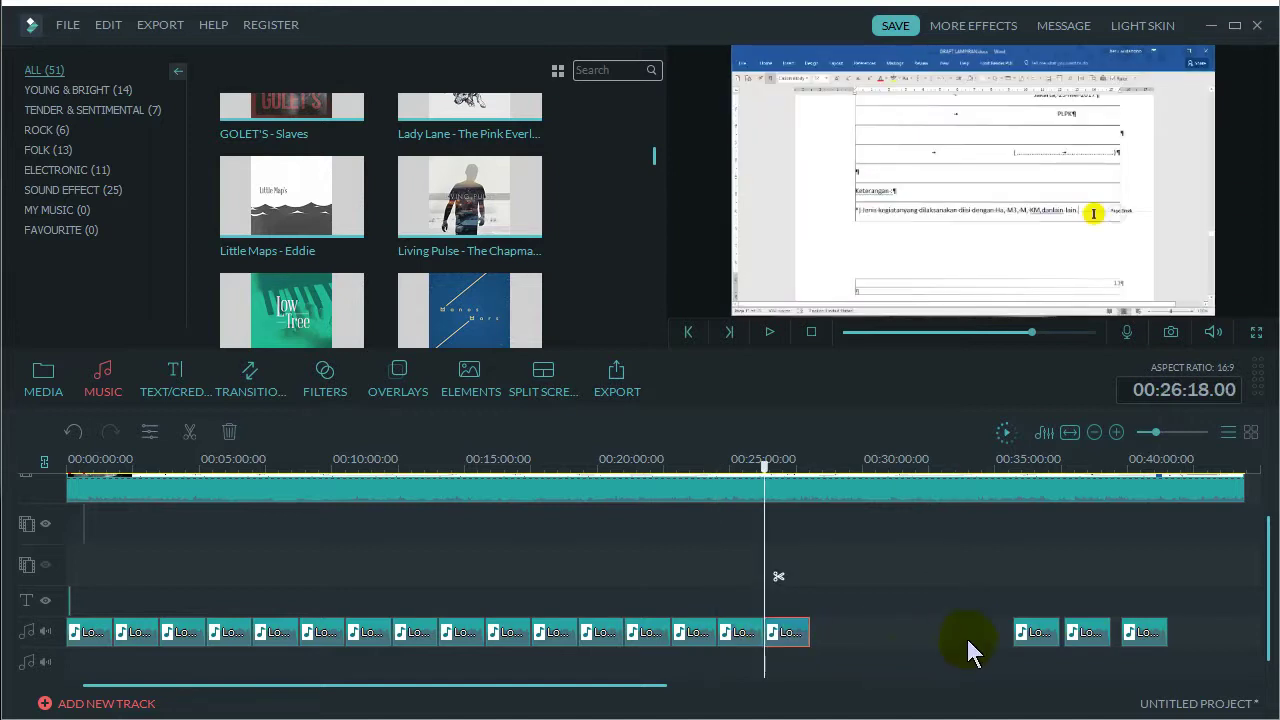
Move the seventeenth to nineteenth music clips earlier so they follow the sixteenth clip end to end
{"action": "left_click_drag", "start_coordinate": [1024, 632], "coordinate": [832, 641]}
{"action": "left_click_drag", "start_coordinate": [1077, 648], "coordinate": [877, 634]}
{"action": "left_click_drag", "start_coordinate": [1134, 634], "coordinate": [946, 631]}
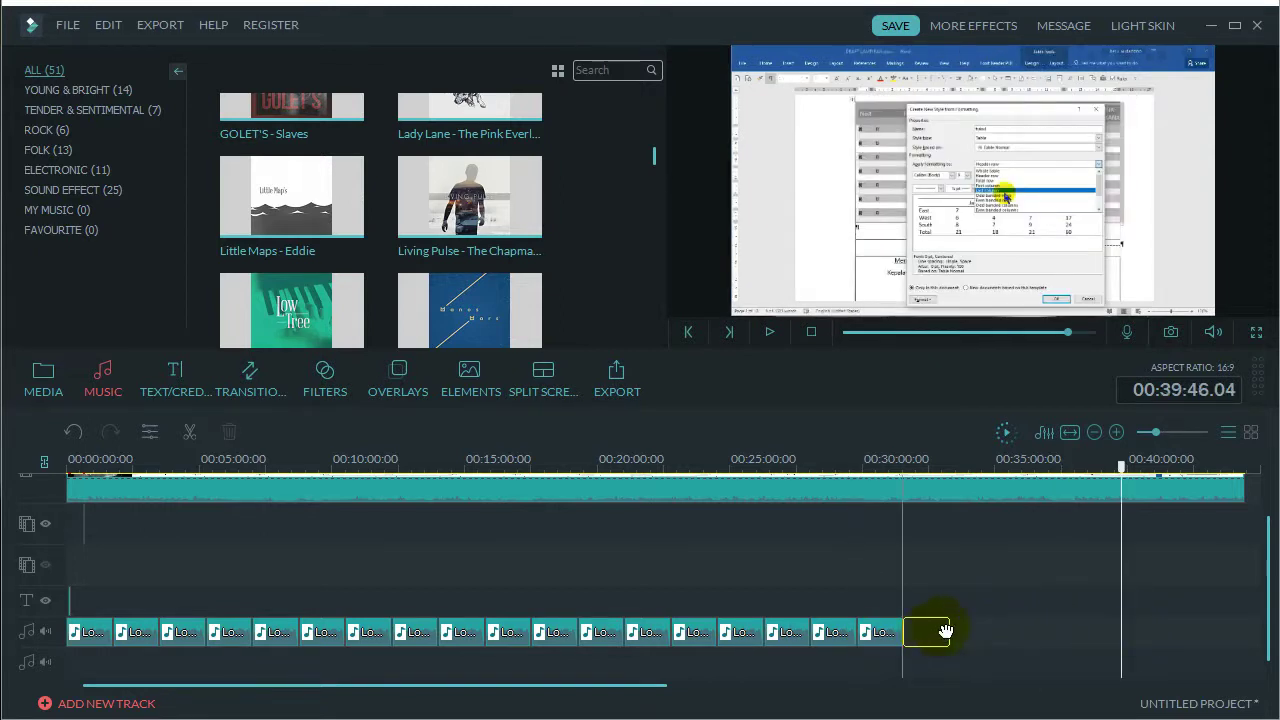
Paste five more music copies along the audio track between 00:34:06.22 and 00:42:35.20, including at 00:38:40.14 and 00:40:44.24
{"action": "left_click", "coordinate": [971, 467]}
{"action": "key", "text": "ctrl+v"}
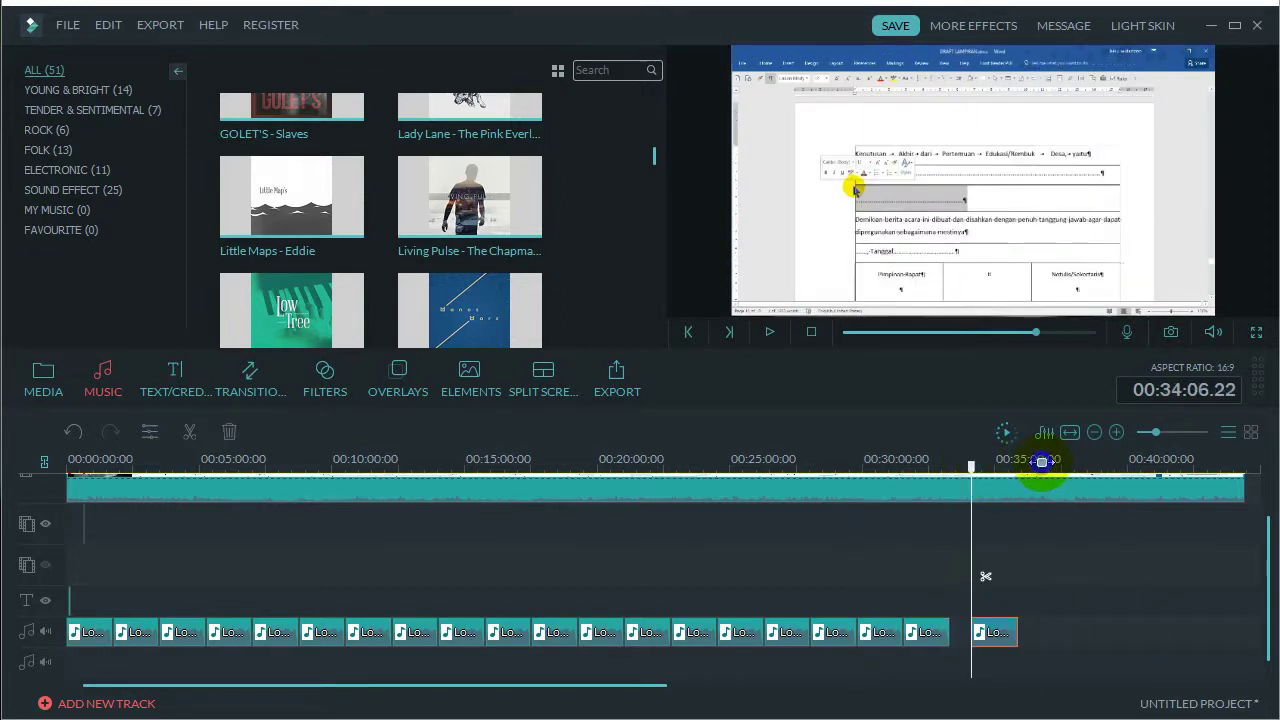
{"action": "left_click", "coordinate": [1042, 466]}
{"action": "key", "text": "ctrl+v"}
{"action": "left_click", "coordinate": [1092, 466]}
{"action": "key", "text": "ctrl+v"}
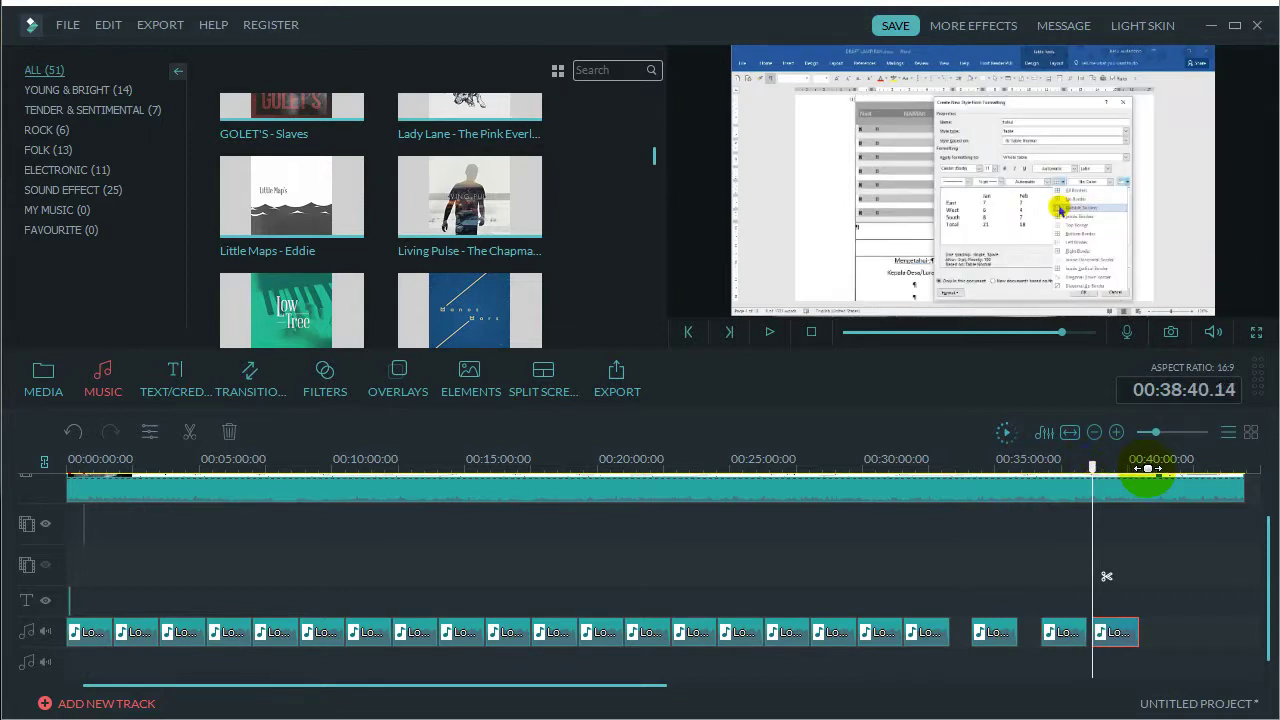
{"action": "left_click", "coordinate": [1147, 467]}
{"action": "key", "text": "ctrl+v"}
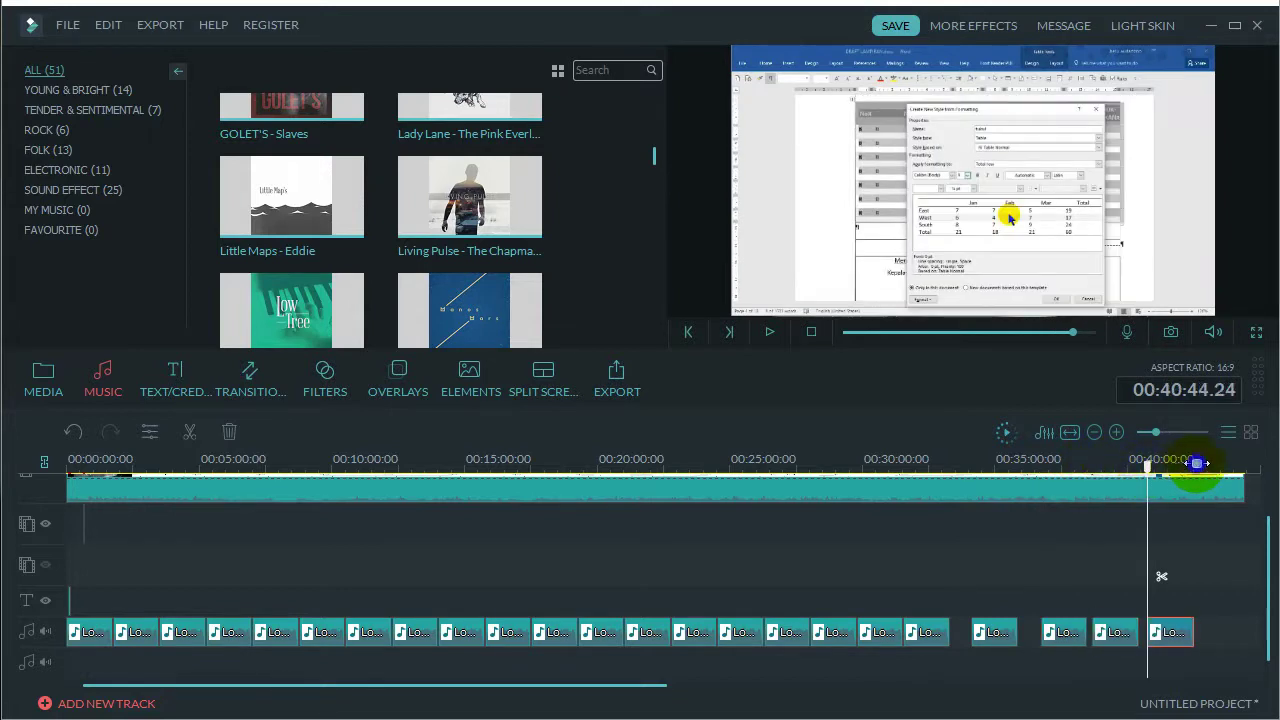
{"action": "left_click", "coordinate": [1197, 463]}
{"action": "key", "text": "ctrl+v"}
Close the gaps between the twentieth and twenty-fourth music clips, placing the twenty-first at 00:35:04.00
{"action": "left_click", "coordinate": [993, 631]}
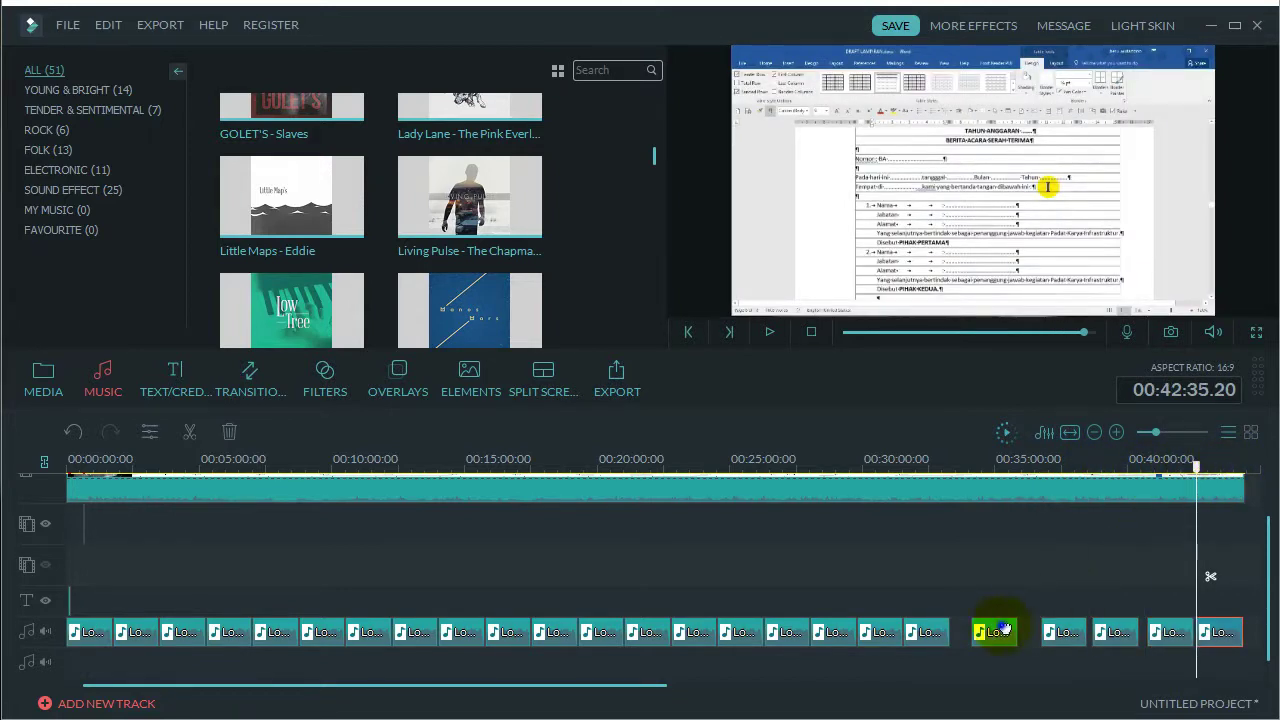
{"action": "mouse_move", "coordinate": [1000, 630]}
{"action": "left_mouse_down"}
{"action": "mouse_move", "coordinate": [986, 623]}
{"action": "mouse_move", "coordinate": [1012, 630]}
{"action": "left_mouse_up"}
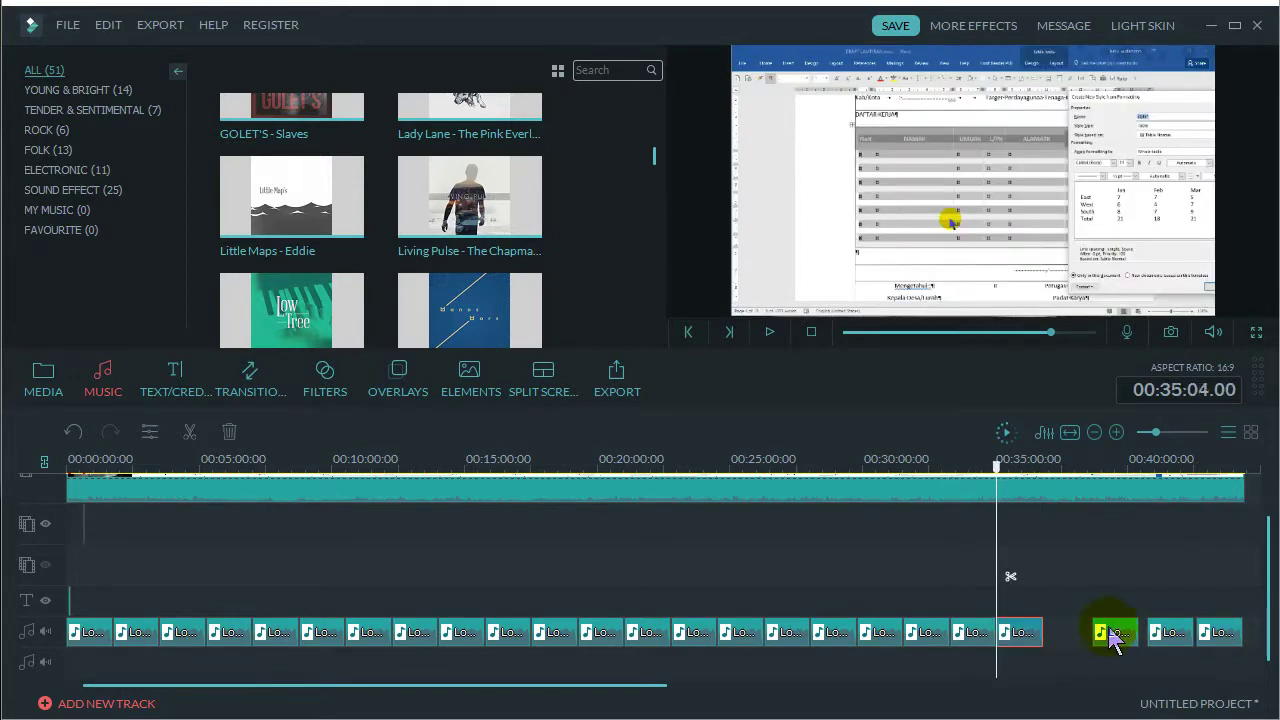
{"action": "left_click_drag", "start_coordinate": [1113, 638], "coordinate": [1074, 634]}
{"action": "left_click_drag", "start_coordinate": [1171, 634], "coordinate": [1106, 631]}
{"action": "left_click", "coordinate": [1200, 634]}
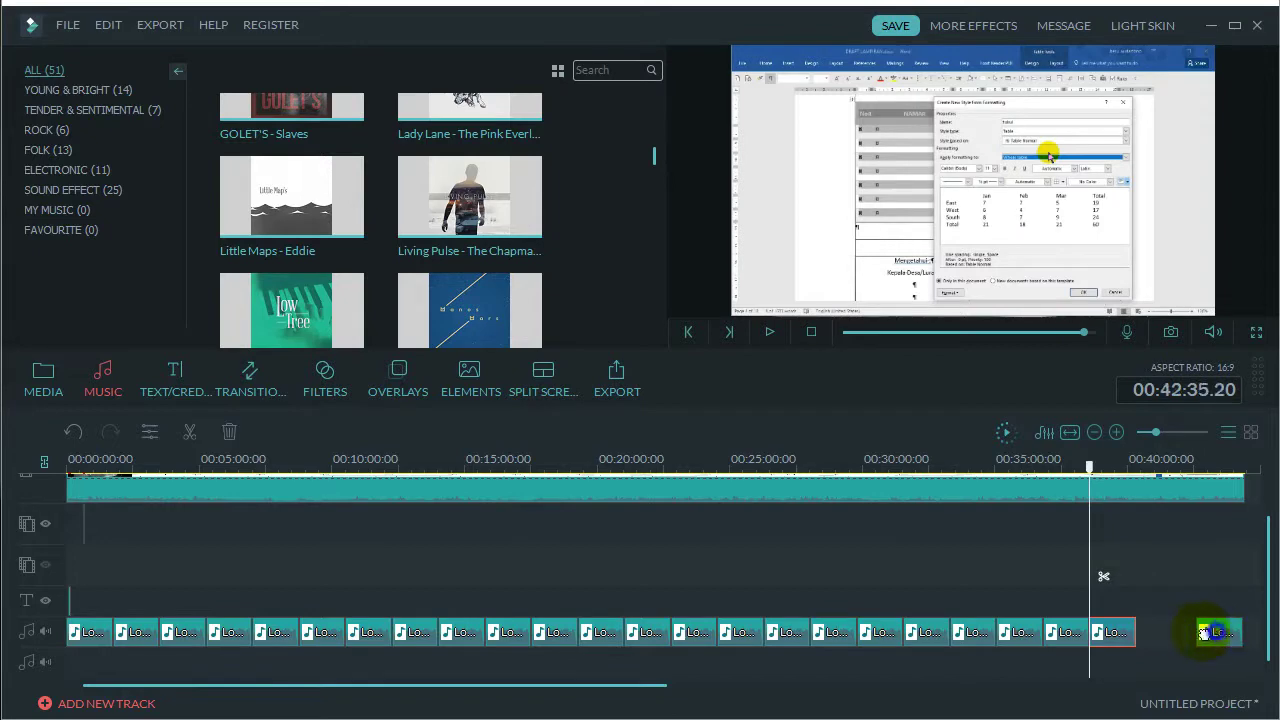
{"action": "left_click_drag", "start_coordinate": [1213, 632], "coordinate": [1155, 631]}
Paste two more music copies near the video's end and snap them against the preceding clips, at 00:42:04.20 and 00:43:50.00
{"action": "left_click", "coordinate": [1197, 463]}
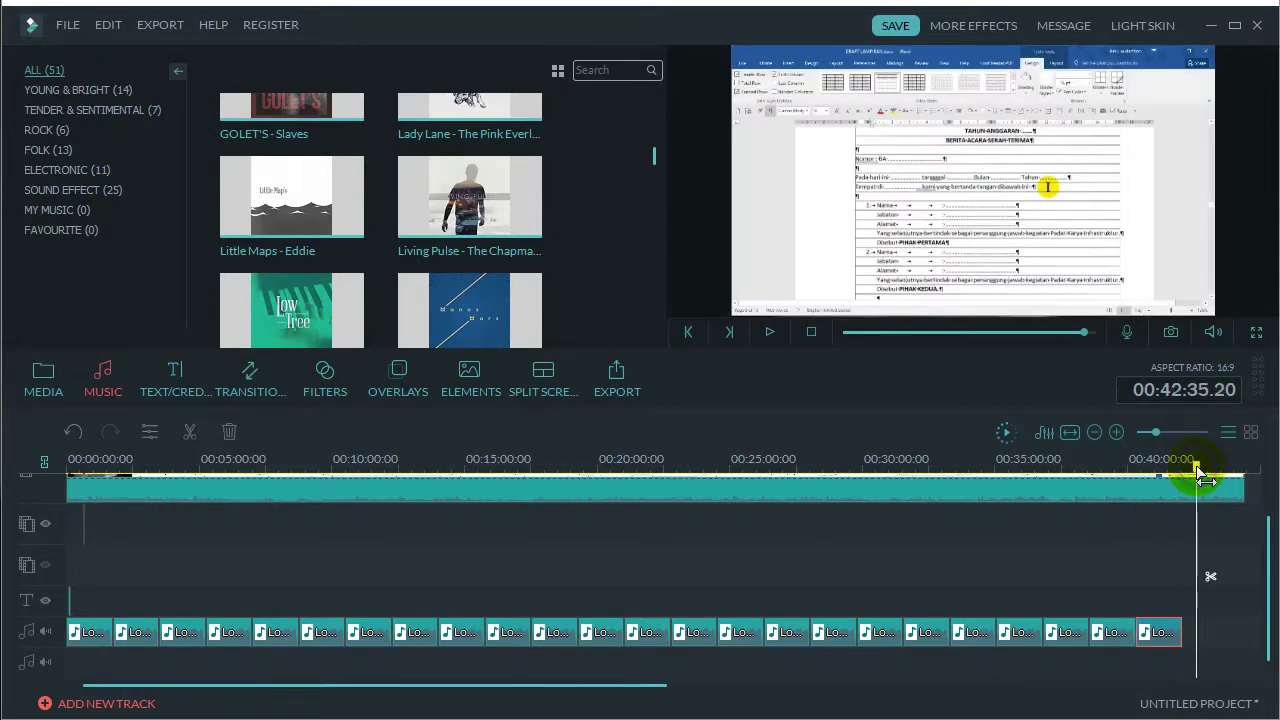
{"action": "key", "text": "ctrl+v"}
{"action": "left_click_drag", "start_coordinate": [1229, 634], "coordinate": [1202, 634]}
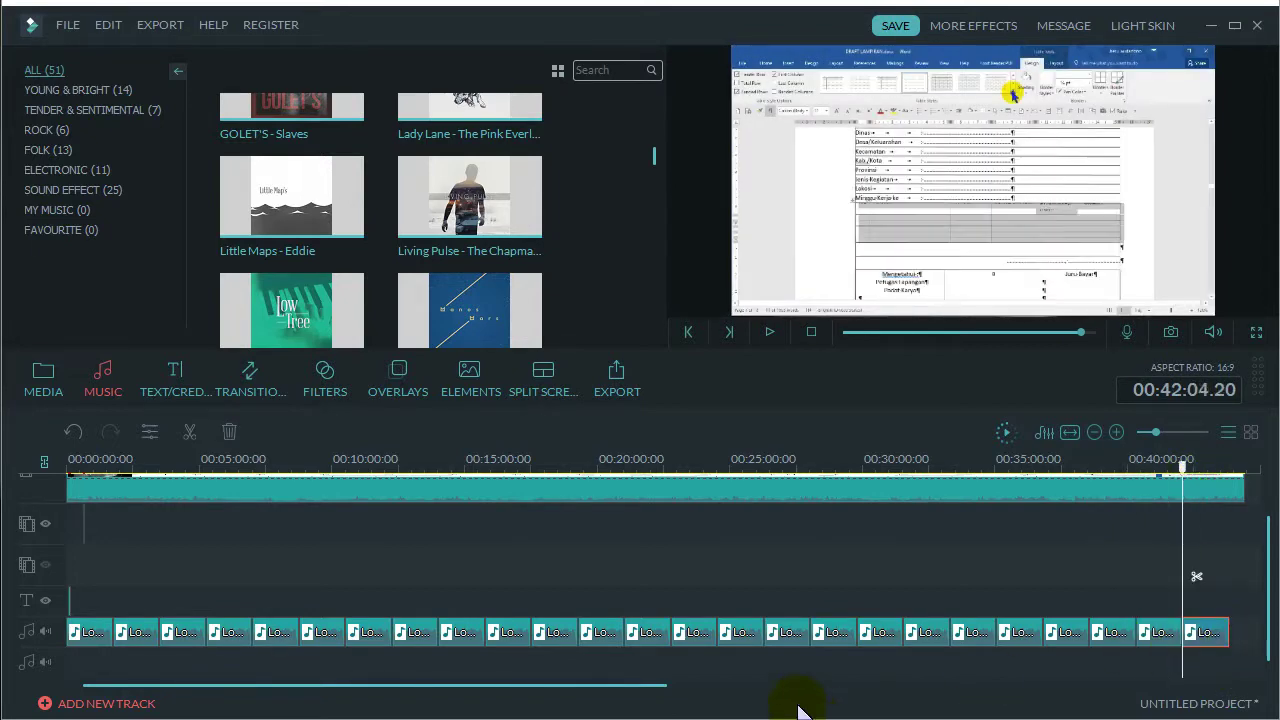
{"action": "left_click", "coordinate": [1233, 467]}
{"action": "key", "text": "ctrl+v"}
{"action": "mouse_move", "coordinate": [1237, 632]}
{"action": "left_mouse_down"}
{"action": "mouse_move", "coordinate": [1248, 634]}
{"action": "mouse_move", "coordinate": [1232, 632]}
{"action": "left_mouse_up"}
Trim the end of the last music clip to match the end of the video at 00:44:27.10
{"action": "left_click", "coordinate": [650, 686]}
{"action": "left_click_drag", "start_coordinate": [650, 686], "coordinate": [857, 694]}
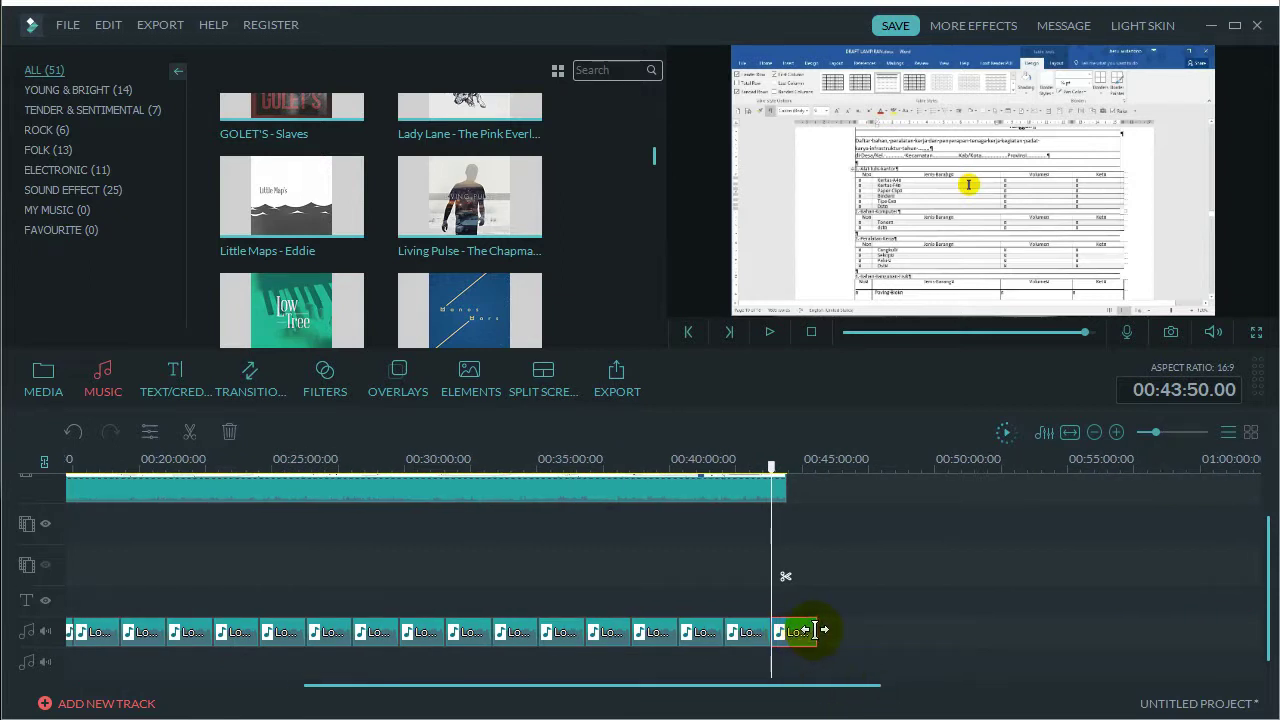
{"action": "left_click_drag", "start_coordinate": [967, 466], "coordinate": [1040, 470]}
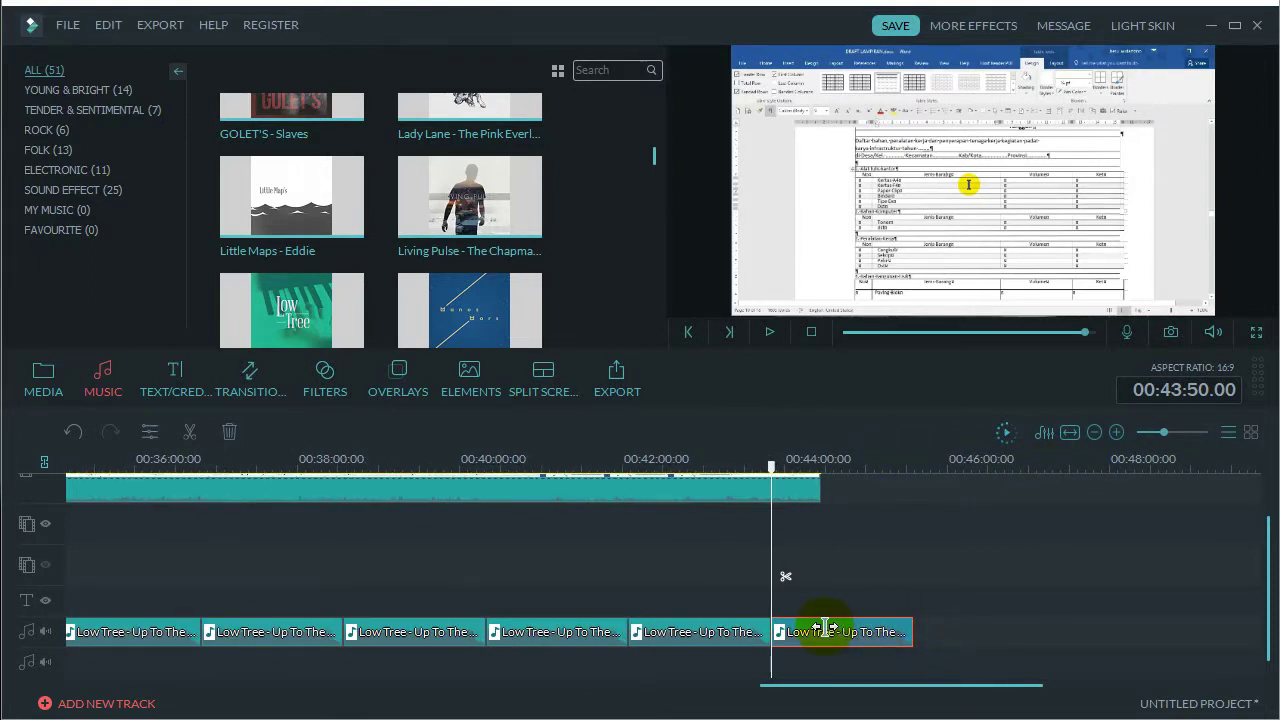
{"action": "mouse_move", "coordinate": [820, 628]}
{"action": "left_mouse_down"}
{"action": "mouse_move", "coordinate": [843, 618]}
{"action": "mouse_move", "coordinate": [829, 620]}
{"action": "left_mouse_up"}
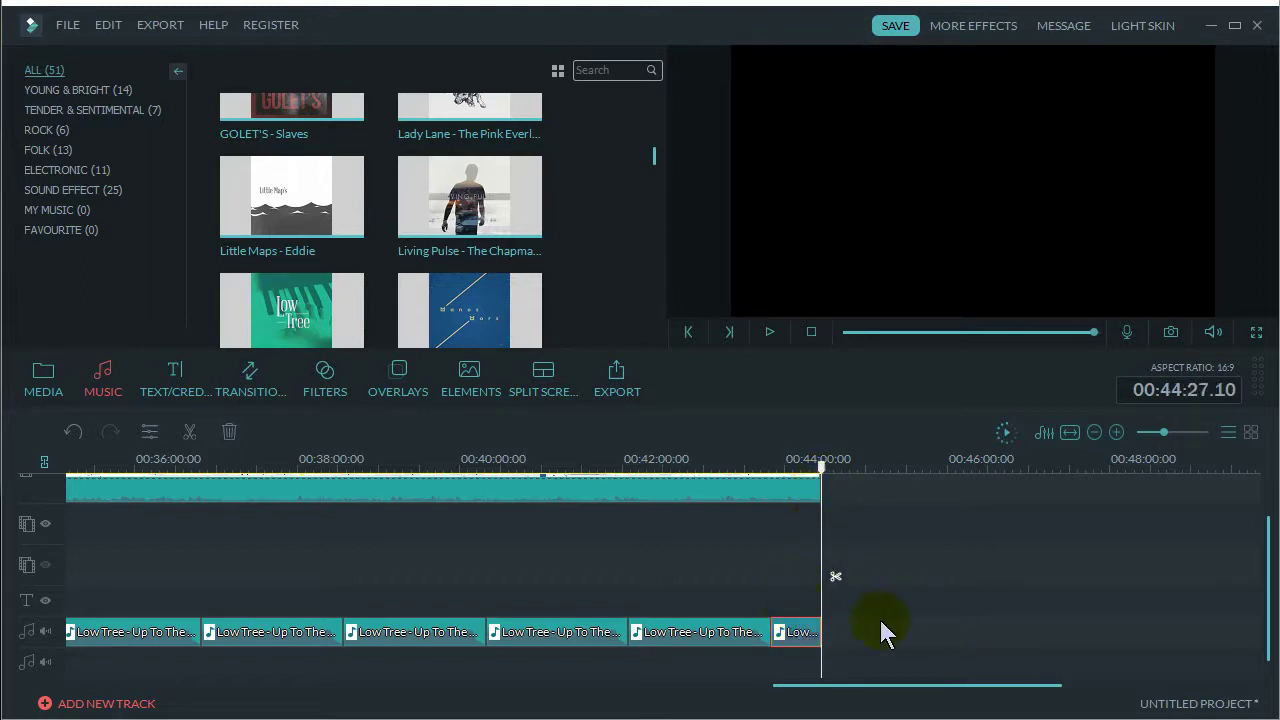
Add a fade-out to the last music clip and apply the audio settings
{"action": "double_click", "coordinate": [797, 632]}
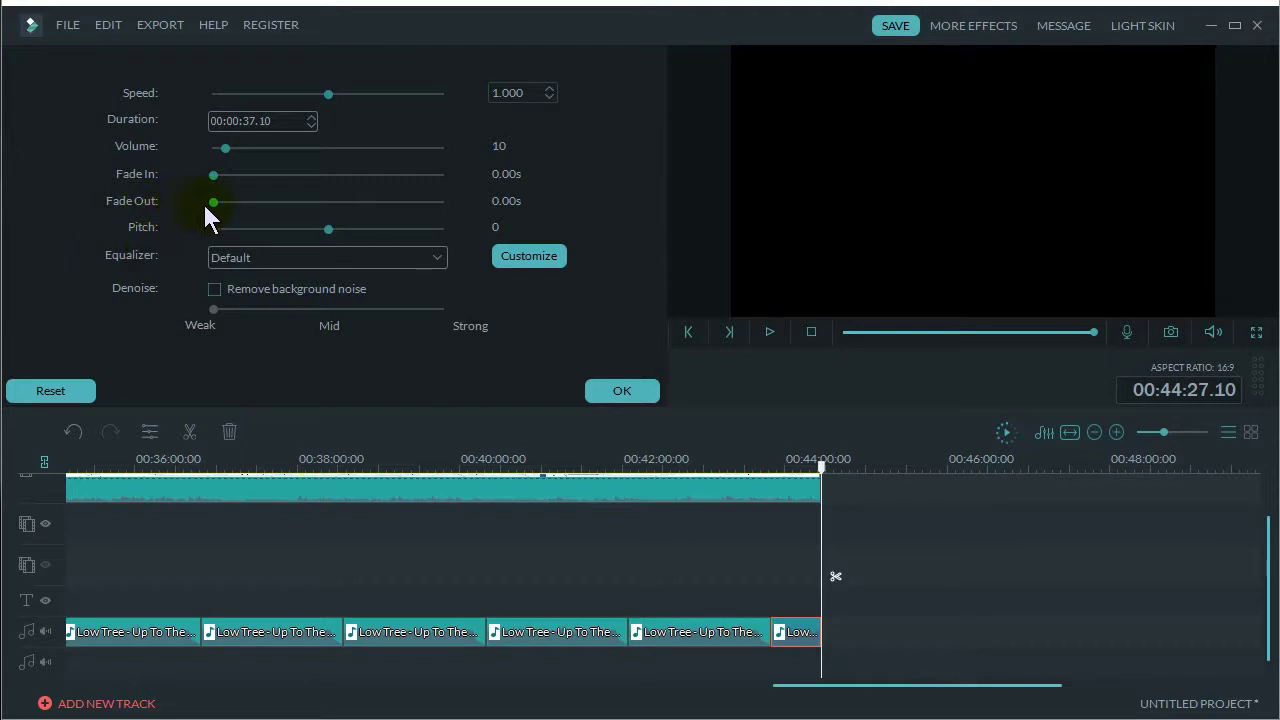
{"action": "left_click_drag", "start_coordinate": [216, 203], "coordinate": [364, 206]}
{"action": "left_click", "coordinate": [331, 202]}
{"action": "mouse_move", "coordinate": [330, 201]}
{"action": "left_mouse_down"}
{"action": "mouse_move", "coordinate": [296, 197]}
{"action": "mouse_move", "coordinate": [354, 200]}
{"action": "mouse_move", "coordinate": [312, 201]}
{"action": "left_mouse_up"}
{"action": "left_click", "coordinate": [615, 390]}
{"action": "left_click", "coordinate": [616, 390]}
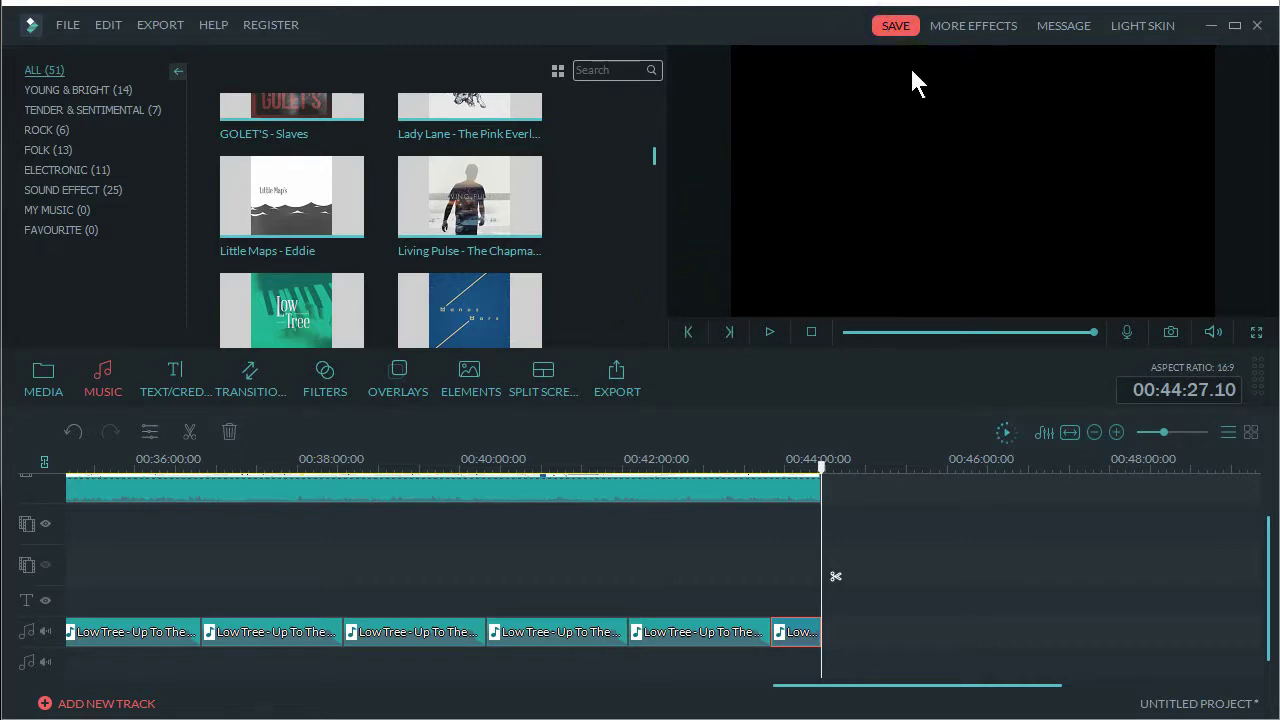
Save the project in the Projects folder, reusing the "editan" file name that ends in 02 with its number changed to 03
{"action": "left_click", "coordinate": [896, 38]}
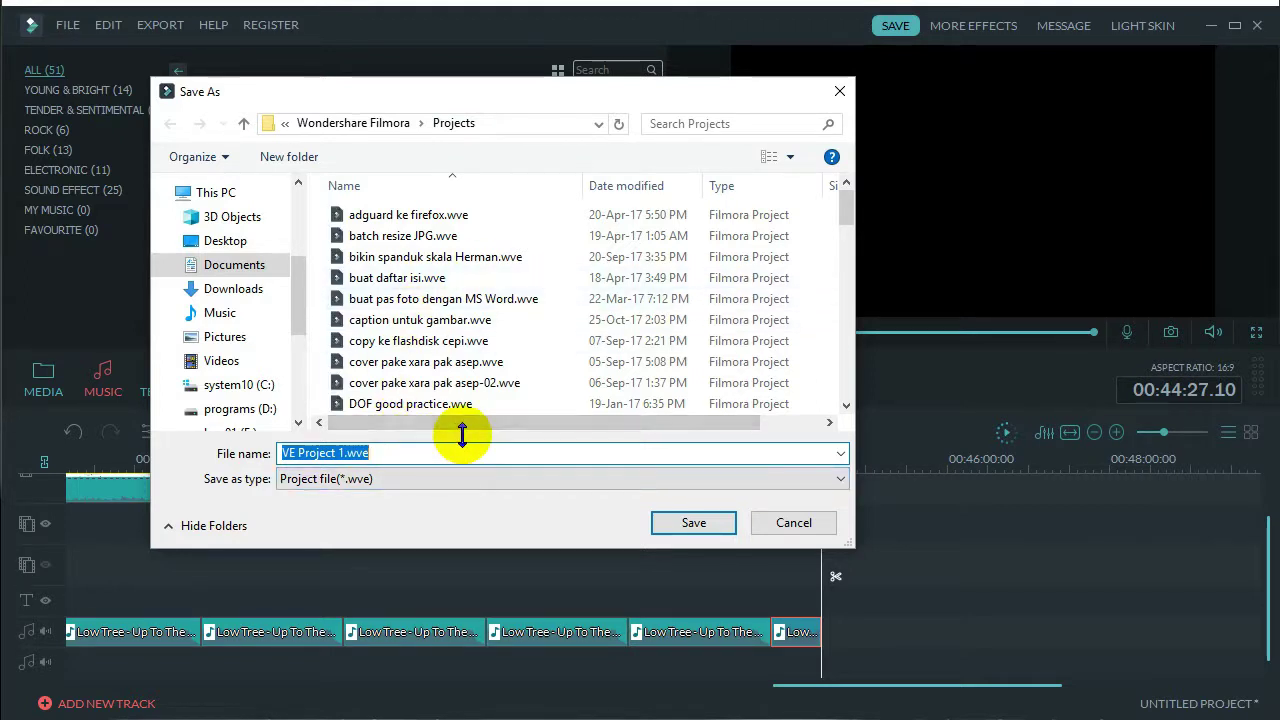
{"action": "type", "text": "editan"}
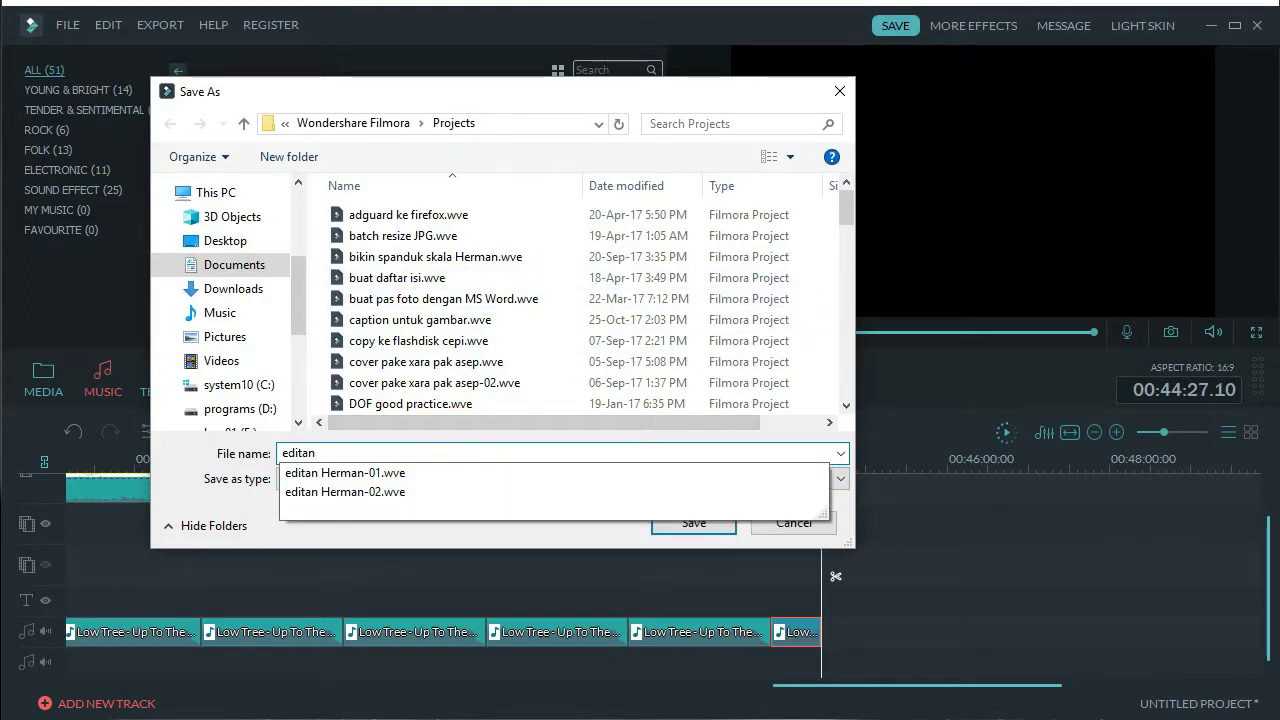
{"action": "key", "text": "Down"}
{"action": "key", "text": "Down"}
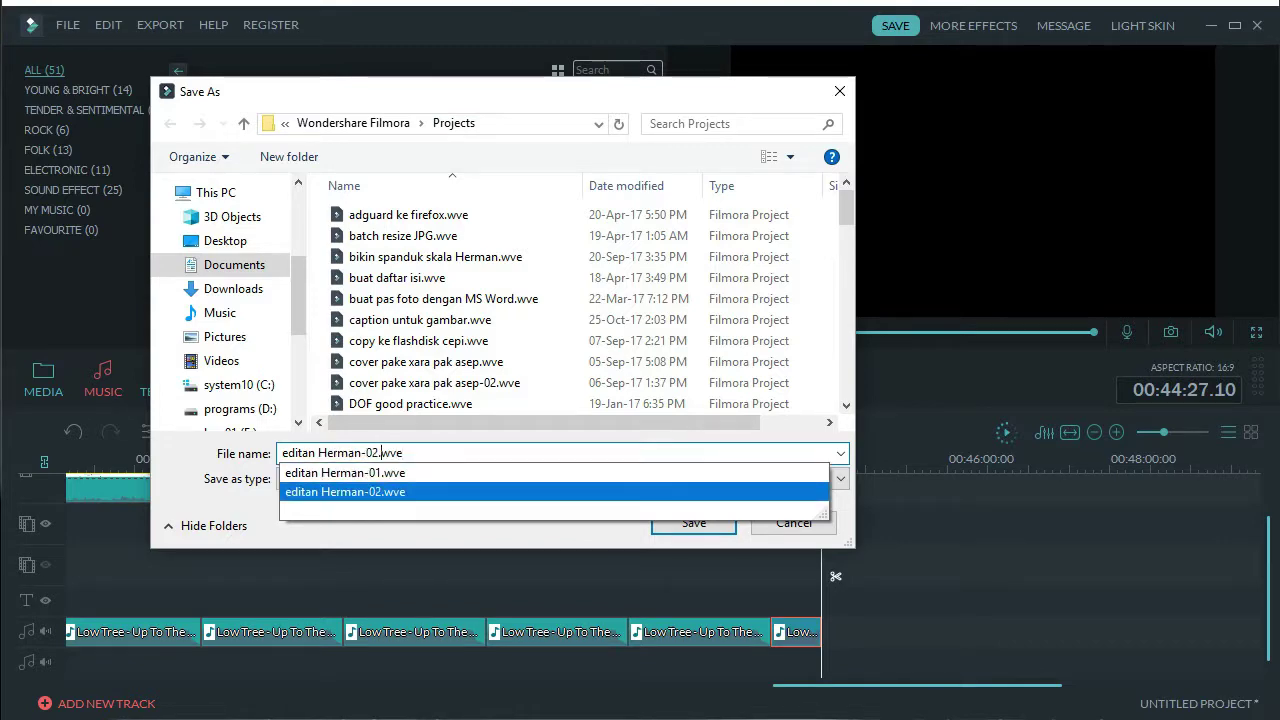
{"action": "key", "text": "BackSpace"}
{"action": "type", "text": "3"}
{"action": "key", "text": "Return"}
{"action": "key", "text": "Return"}
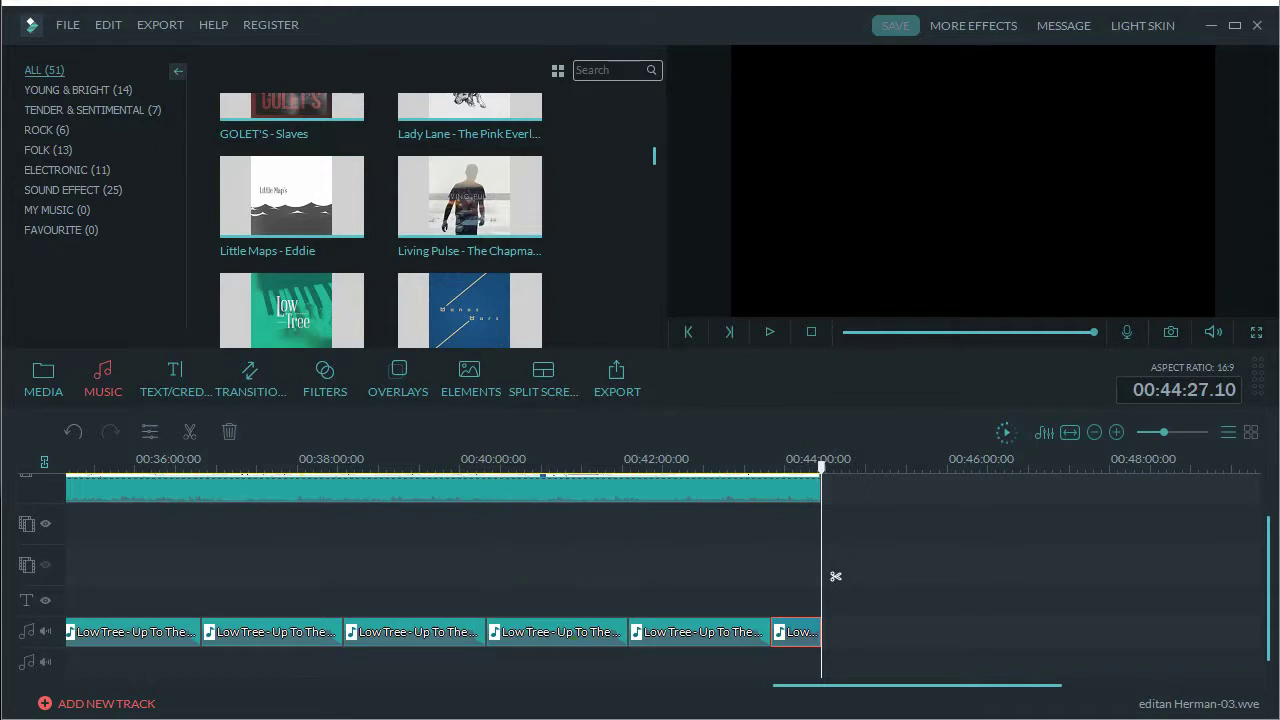
Open the video export for a local MP4 file and change the number at the end of the output name to 03
{"action": "left_click_drag", "start_coordinate": [793, 693], "coordinate": [318, 692]}
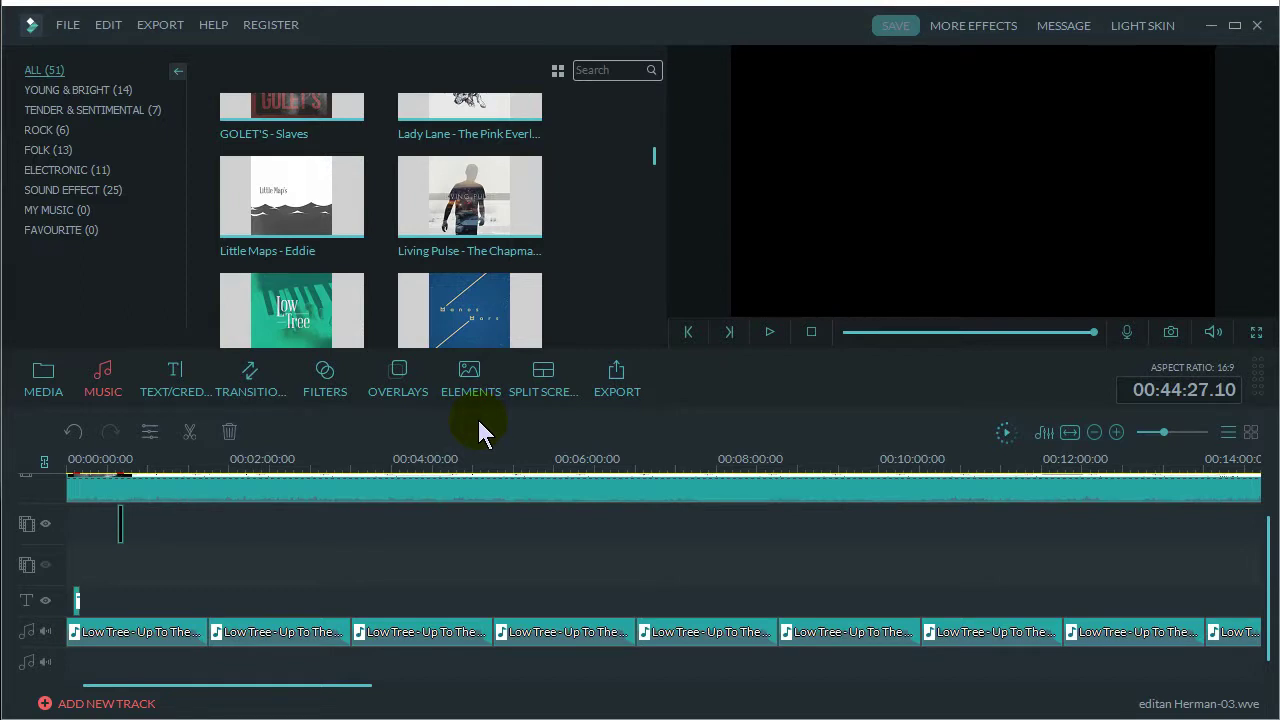
{"action": "left_click", "coordinate": [622, 385]}
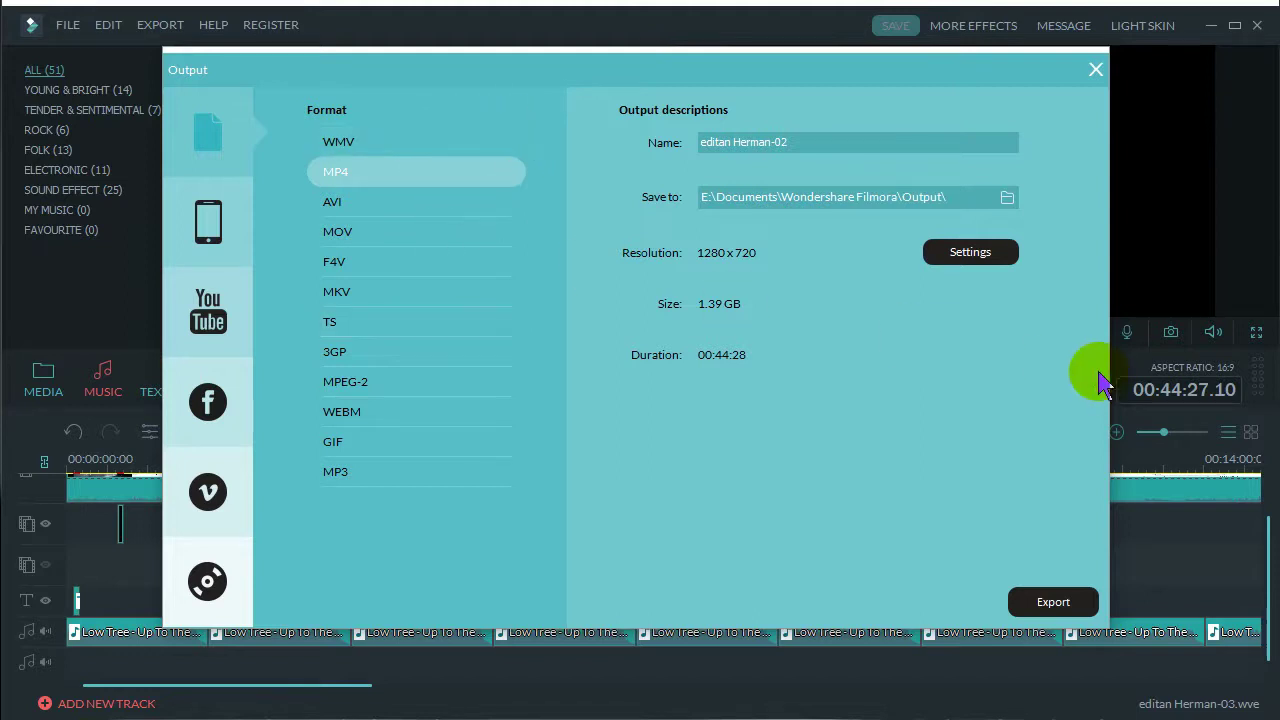
{"action": "left_click", "coordinate": [889, 145]}
{"action": "left_click", "coordinate": [806, 150]}
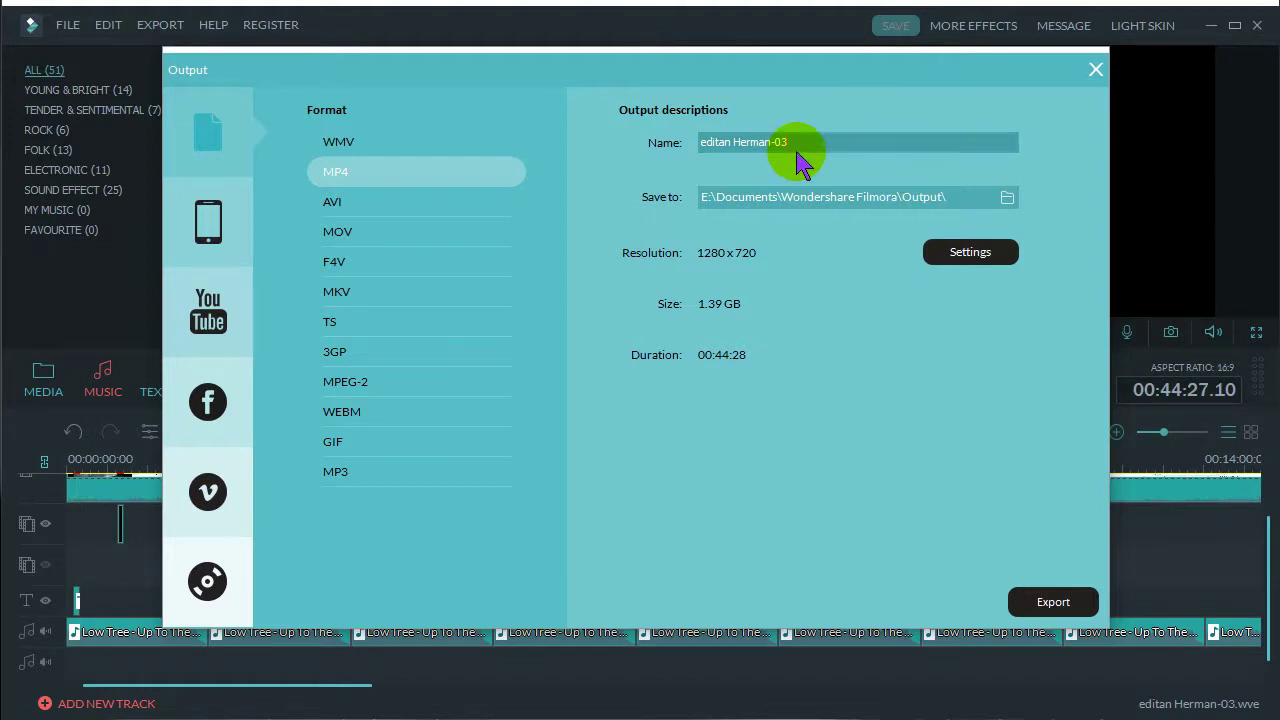
{"action": "left_click", "coordinate": [975, 262]}
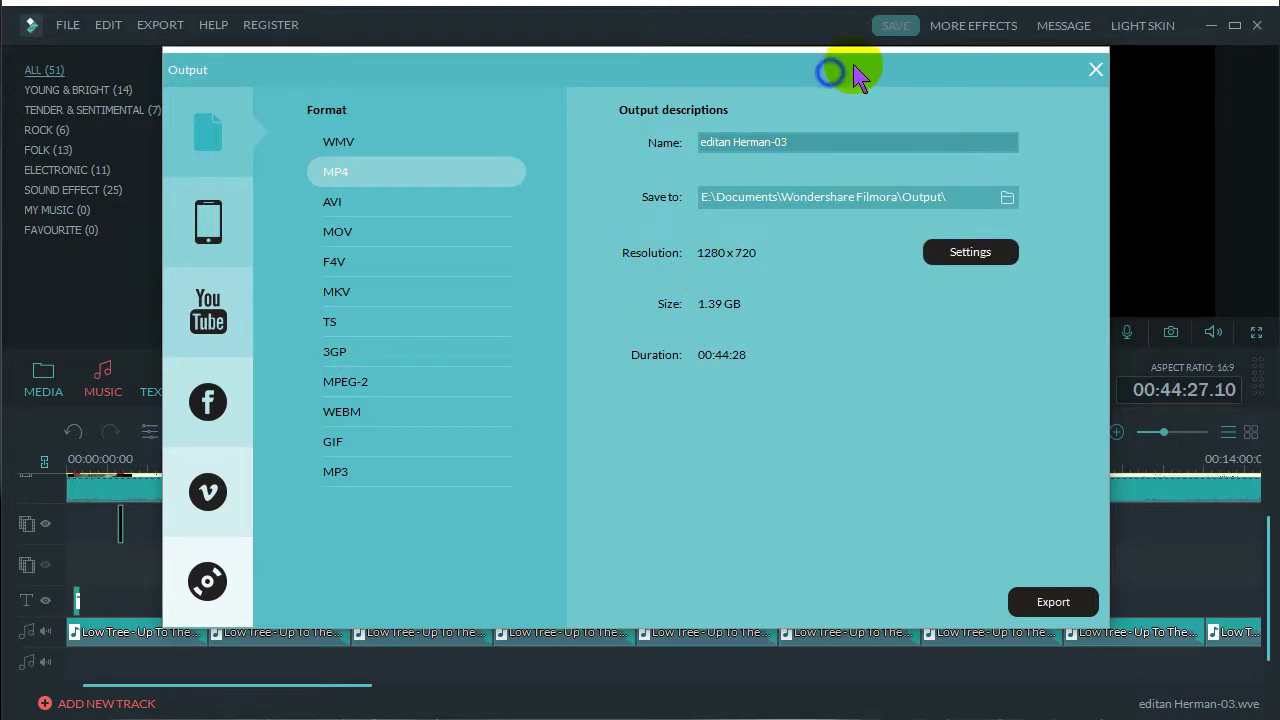
{"action": "left_click_drag", "start_coordinate": [847, 68], "coordinate": [882, 55]}
{"action": "left_click", "coordinate": [843, 122]}
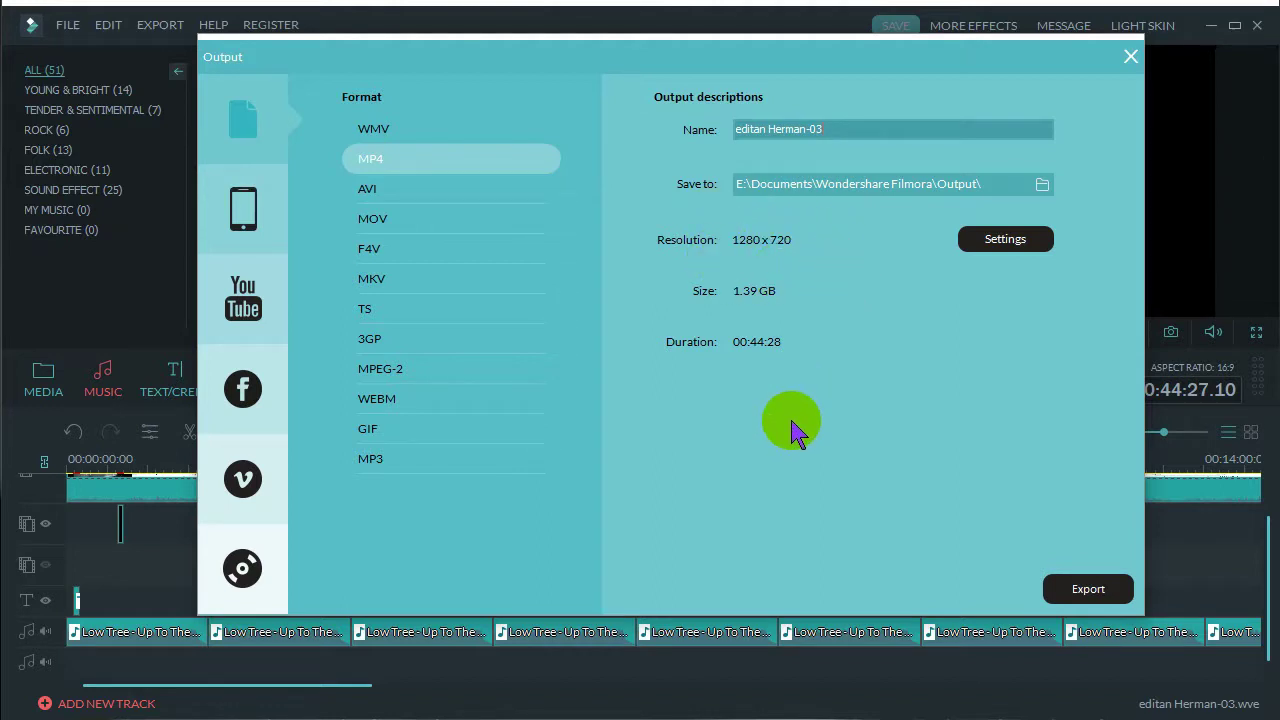
Set the MP4 export quality to Better and choose a frame rate of 30 fps
{"action": "left_click", "coordinate": [1007, 240]}
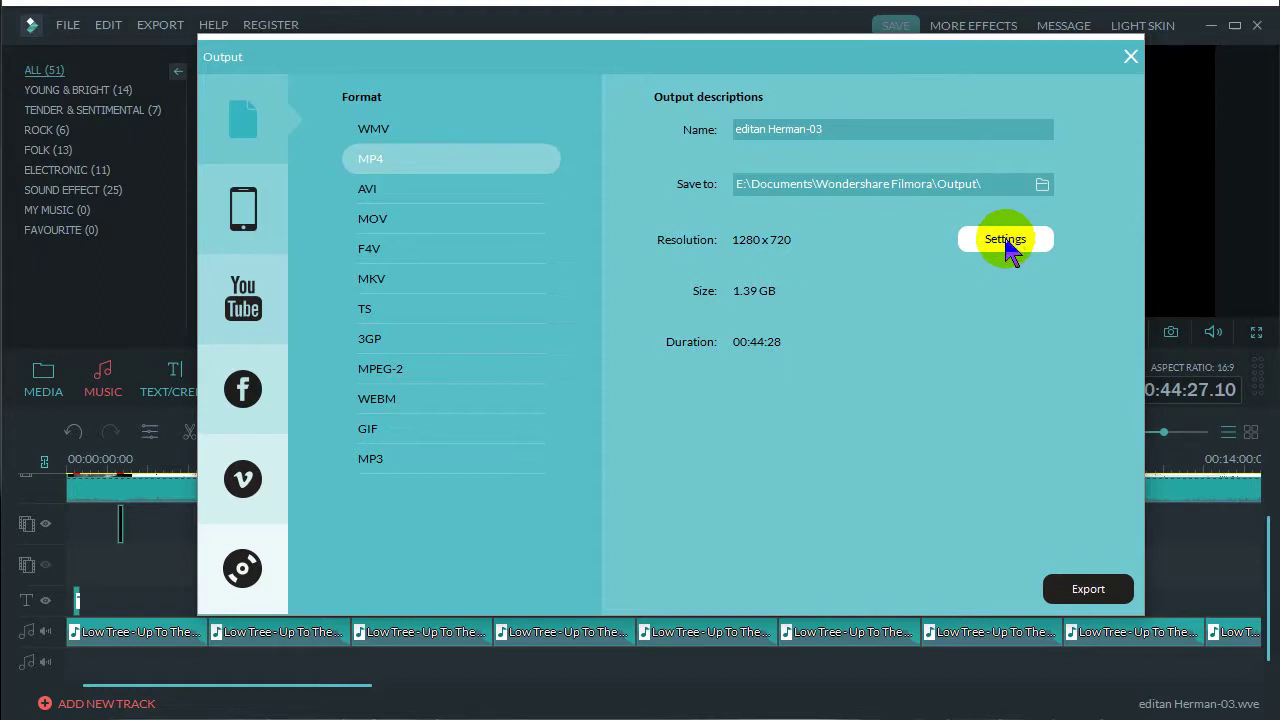
{"action": "left_click", "coordinate": [995, 243]}
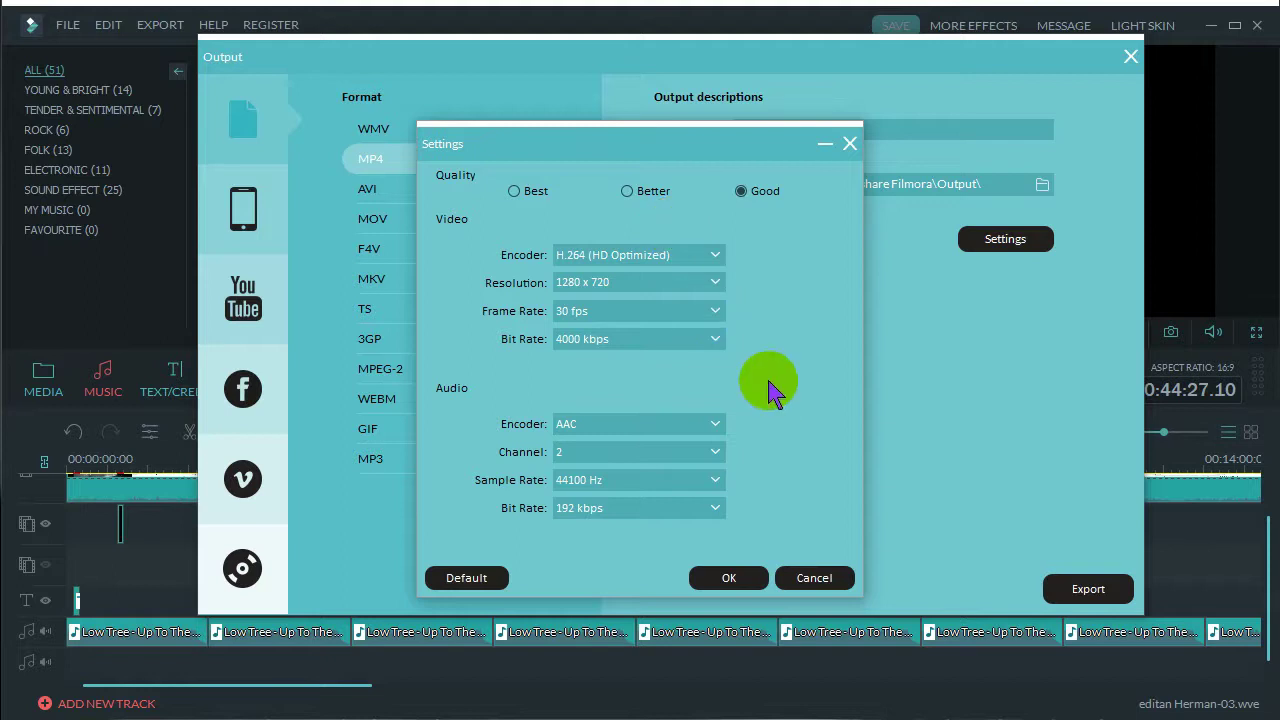
{"action": "left_click", "coordinate": [645, 194]}
{"action": "left_click", "coordinate": [540, 193]}
{"action": "left_click", "coordinate": [646, 195]}
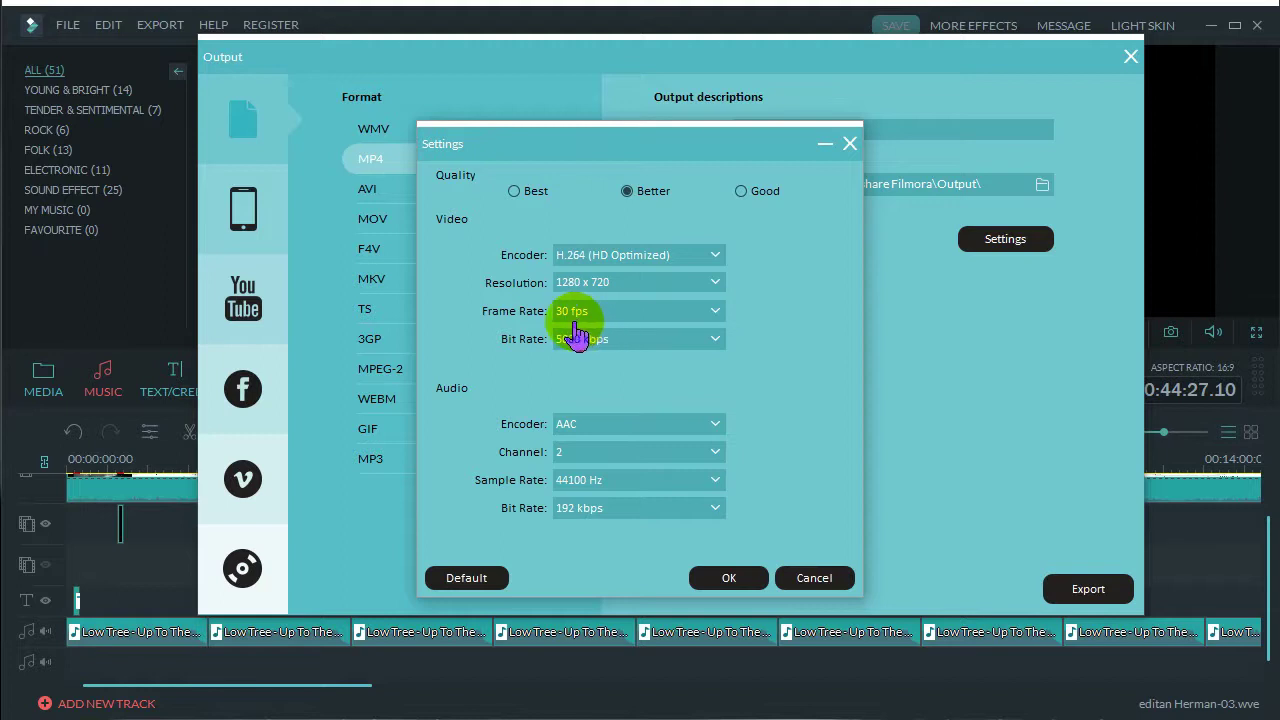
{"action": "left_click", "coordinate": [676, 312]}
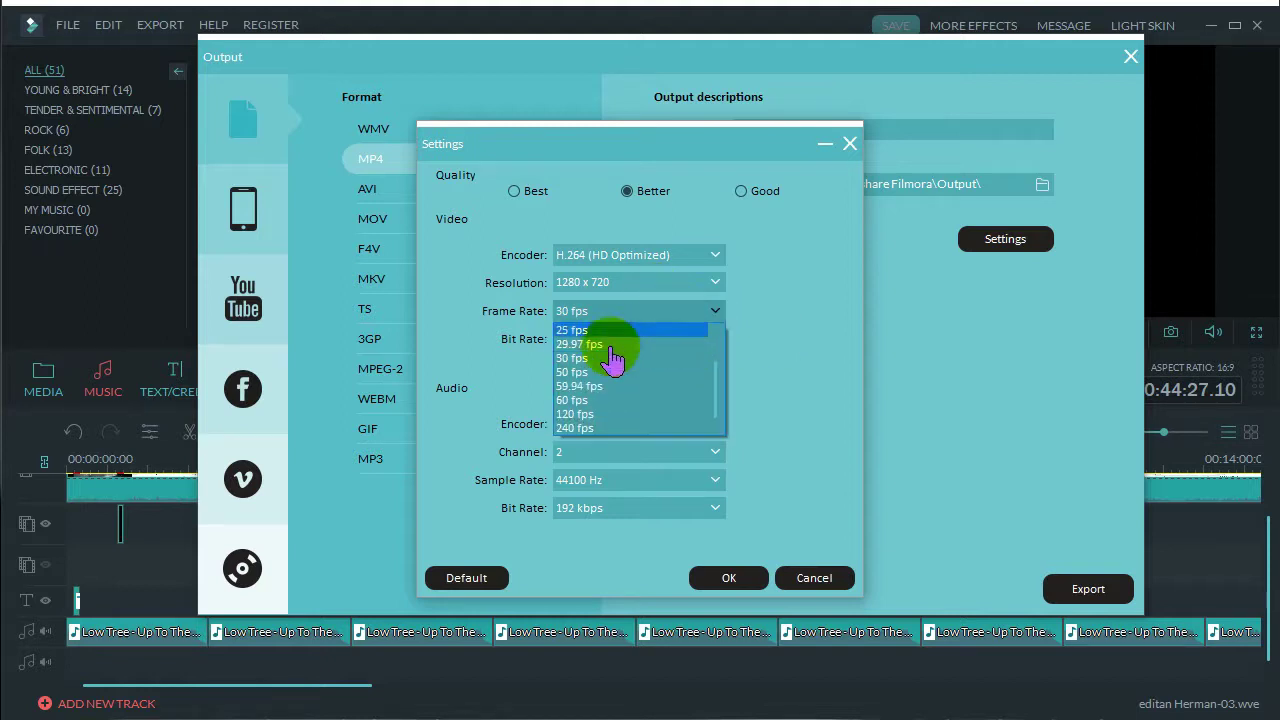
{"action": "scroll", "coordinate": [613, 352], "scroll_direction": "up", "scroll_amount": 2}
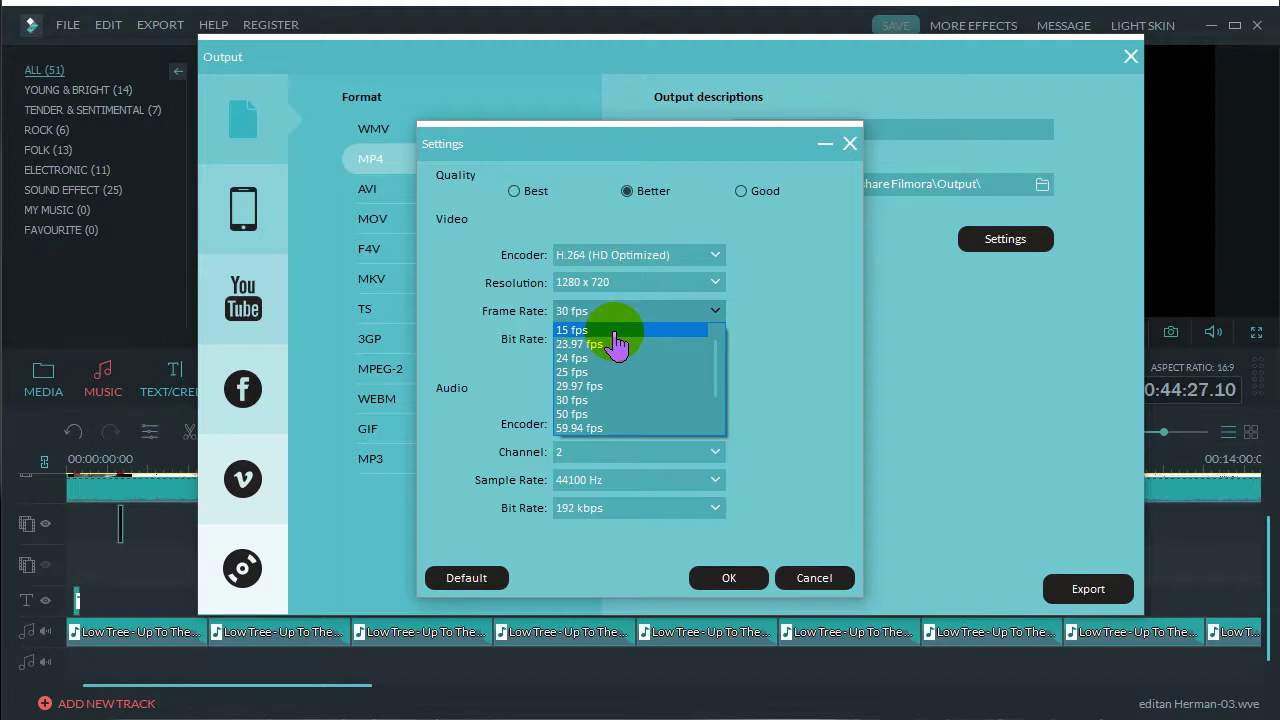
{"action": "left_click", "coordinate": [638, 400]}
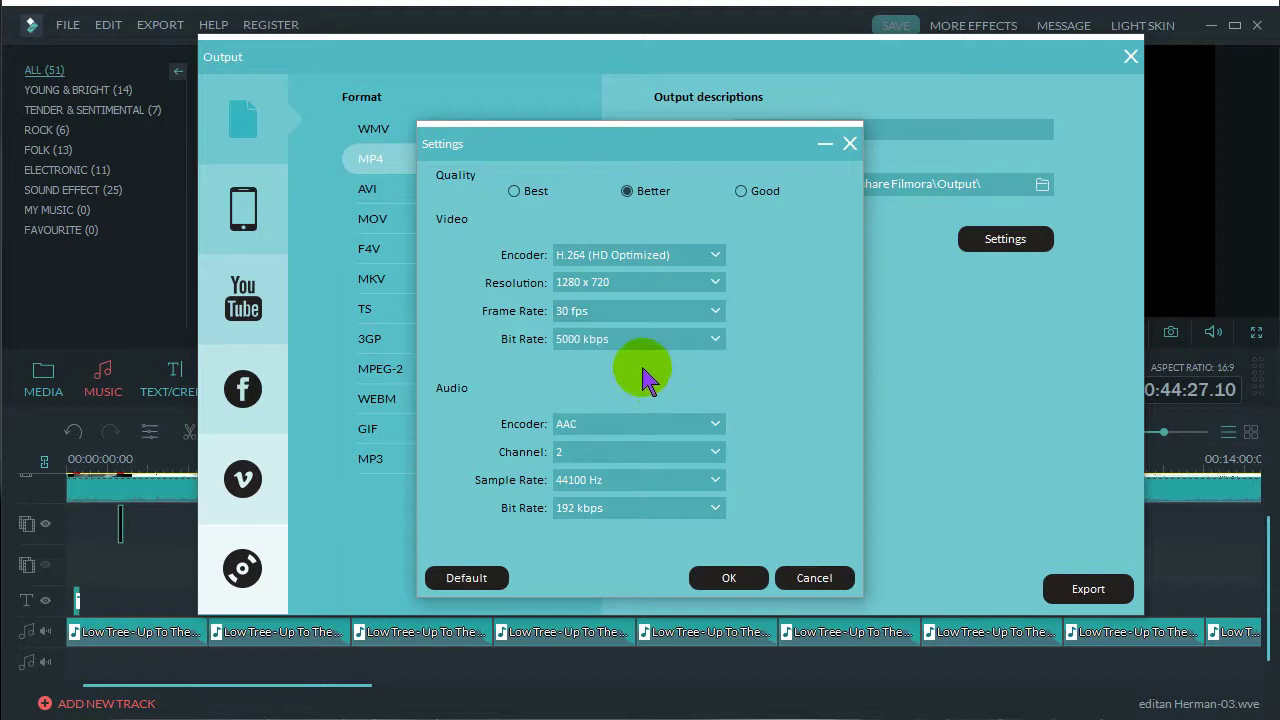
Try video bit rates of 4000 kbps and 3000 kbps, and return the export quality to Better
{"action": "left_click", "coordinate": [673, 340]}
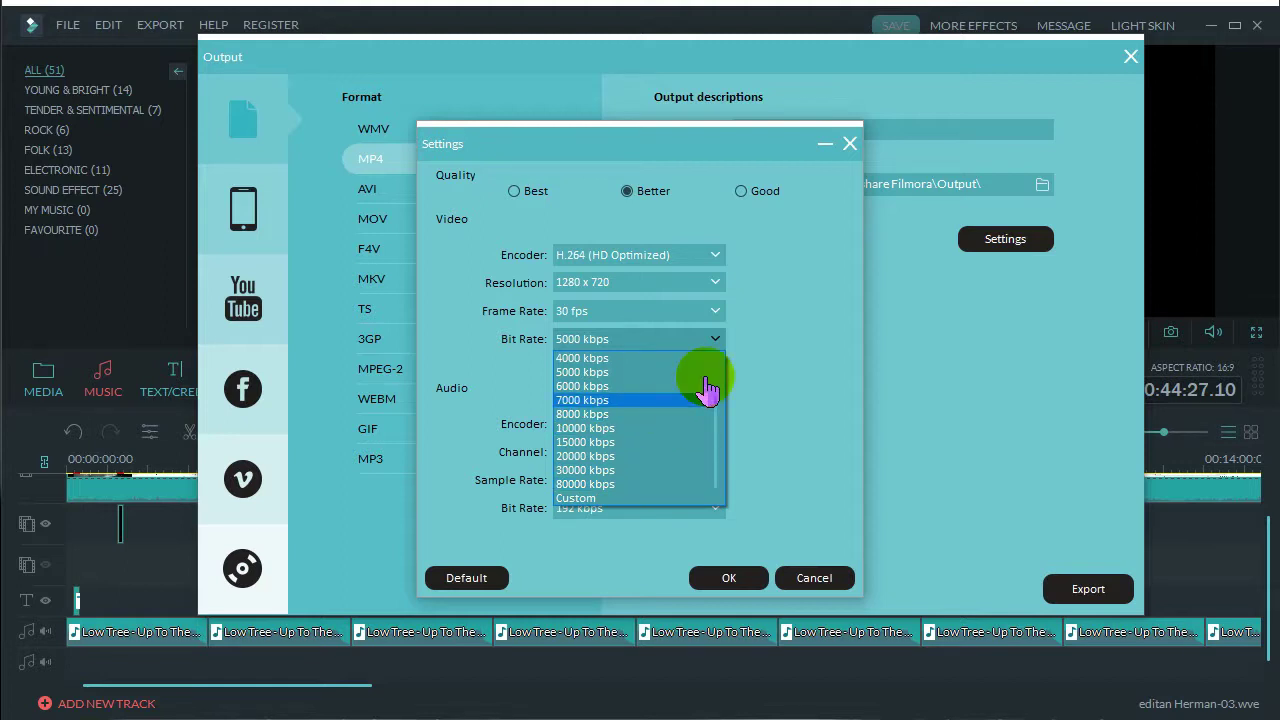
{"action": "scroll", "coordinate": [707, 392], "scroll_direction": "up", "scroll_amount": 1}
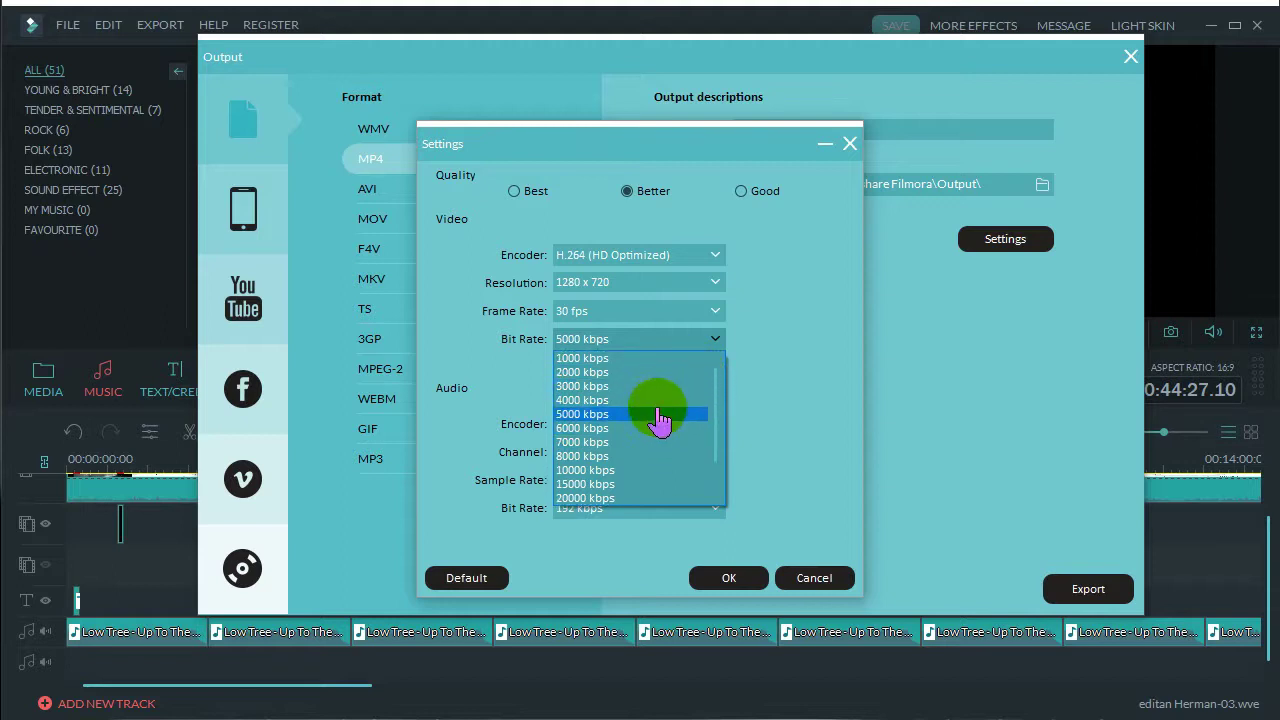
{"action": "left_click", "coordinate": [667, 405]}
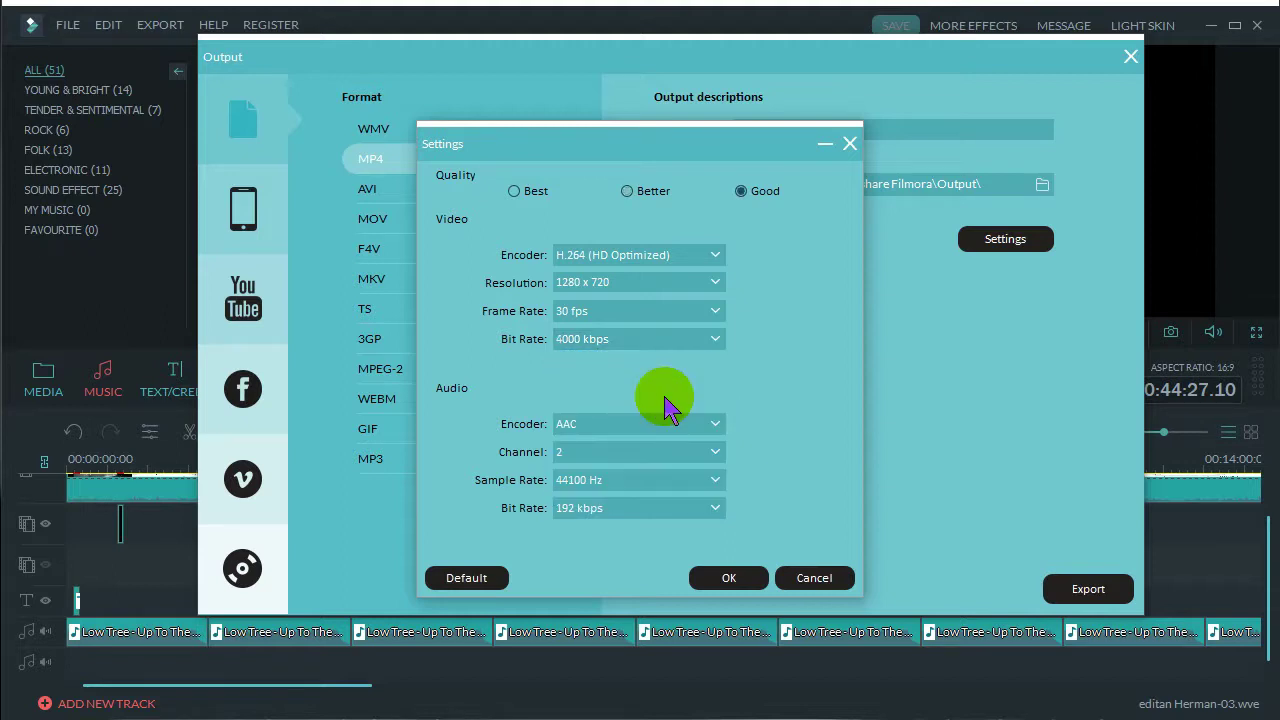
{"action": "left_click", "coordinate": [674, 343]}
{"action": "scroll", "coordinate": [668, 385], "scroll_direction": "up", "scroll_amount": 1}
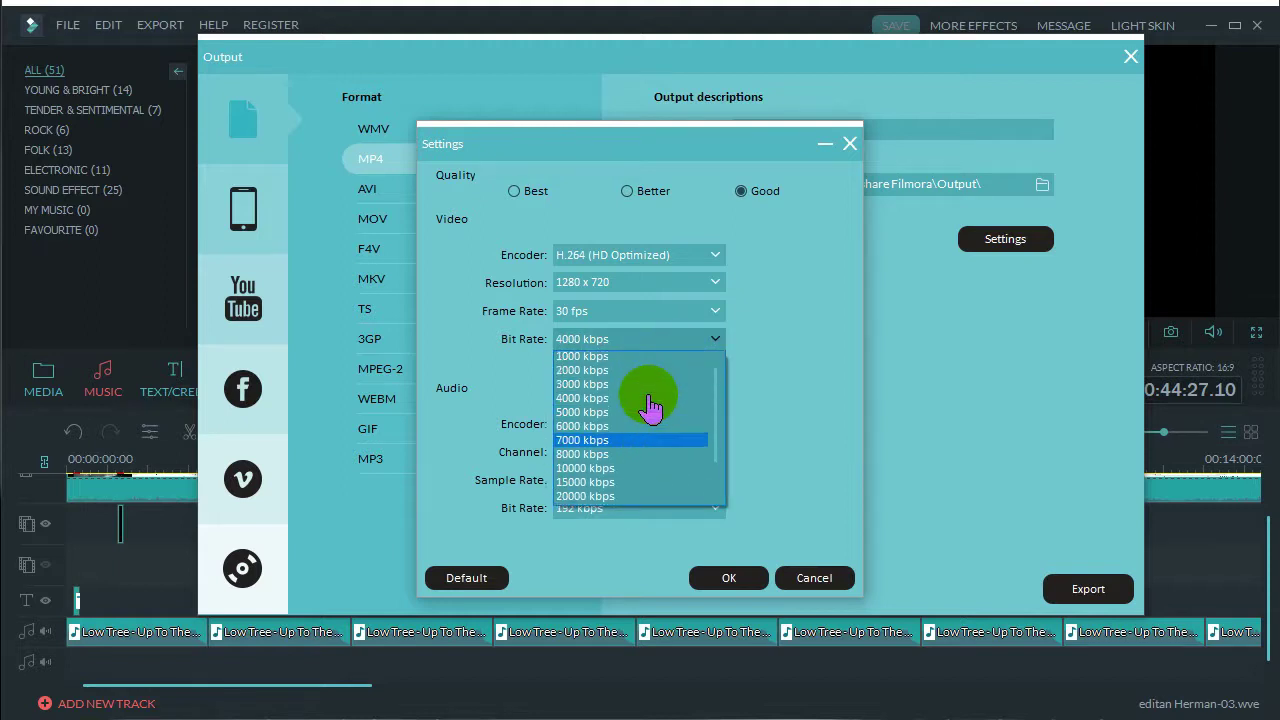
{"action": "left_click", "coordinate": [667, 387]}
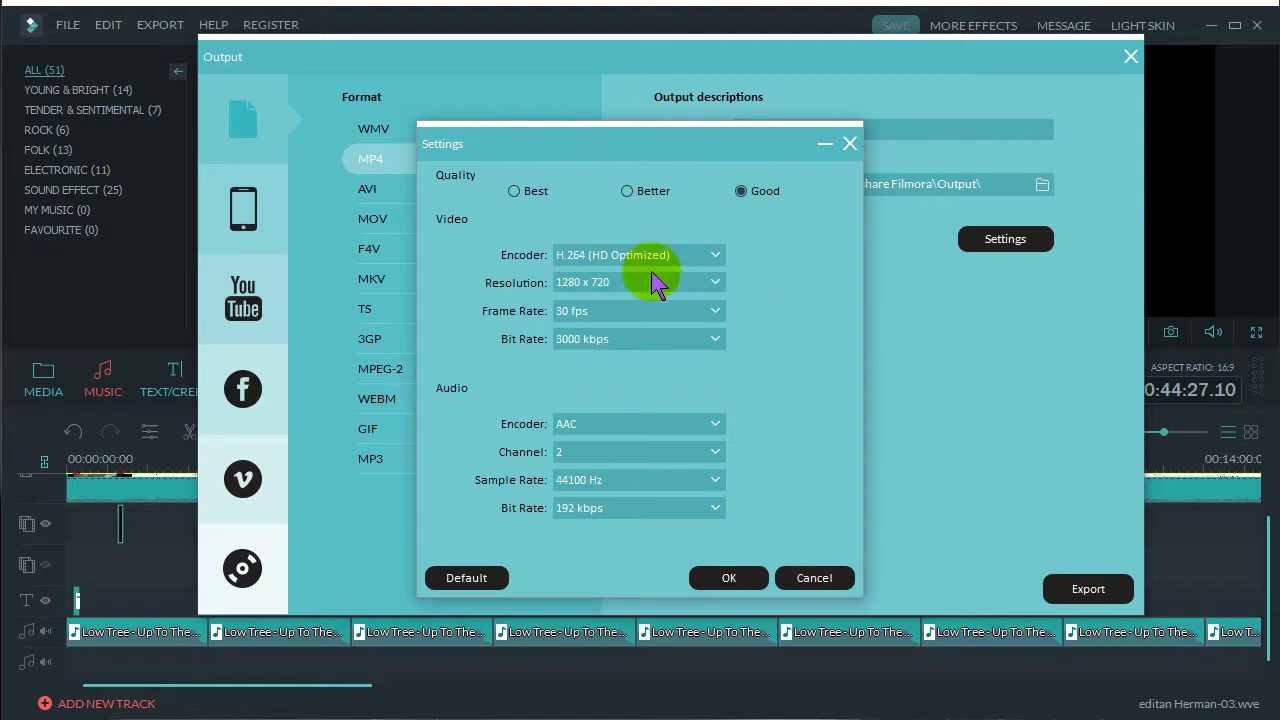
{"action": "left_click", "coordinate": [630, 191]}
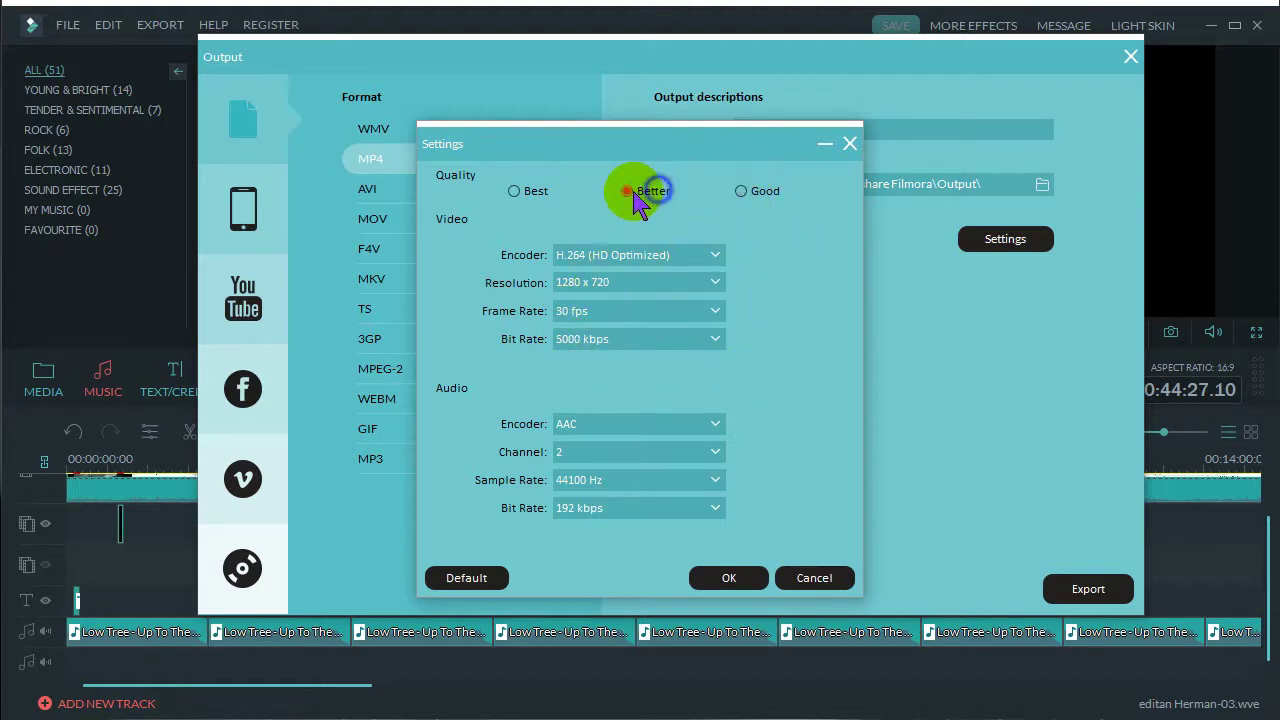
Try the Best quality for the MP4 export, settle on Good quality instead, and apply the settings
{"action": "left_click", "coordinate": [530, 191]}
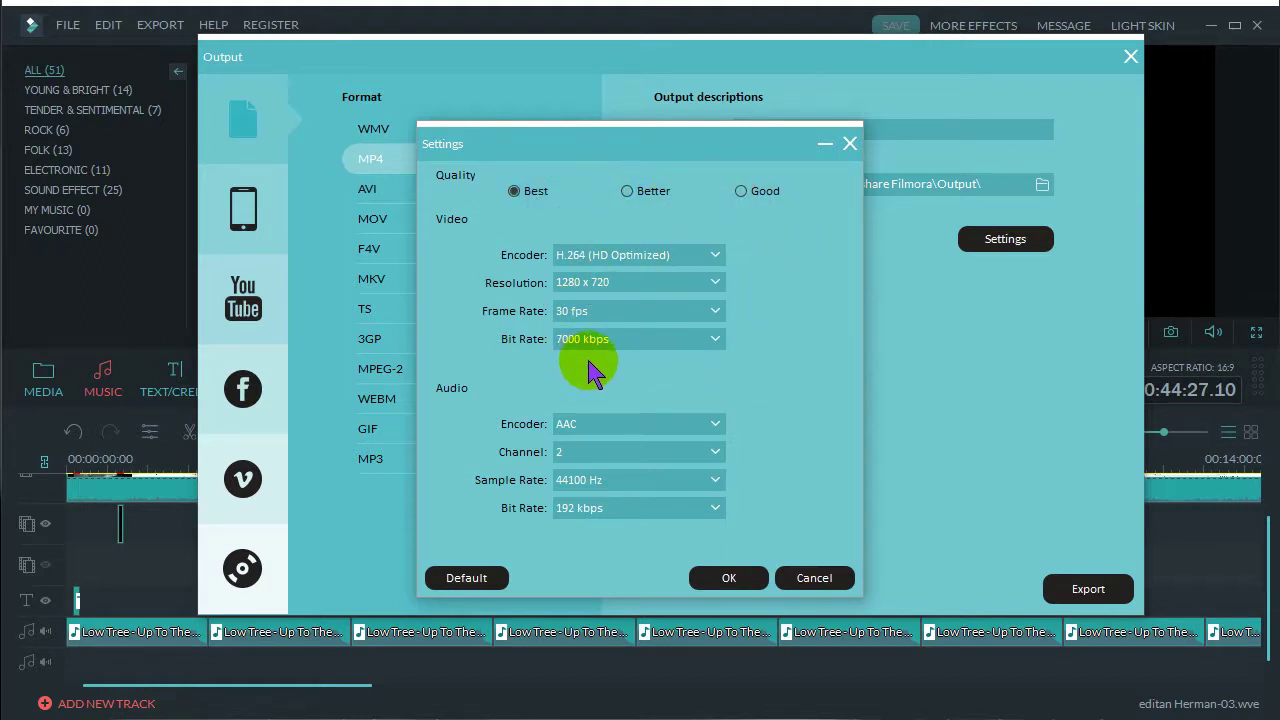
{"action": "left_click", "coordinate": [749, 194]}
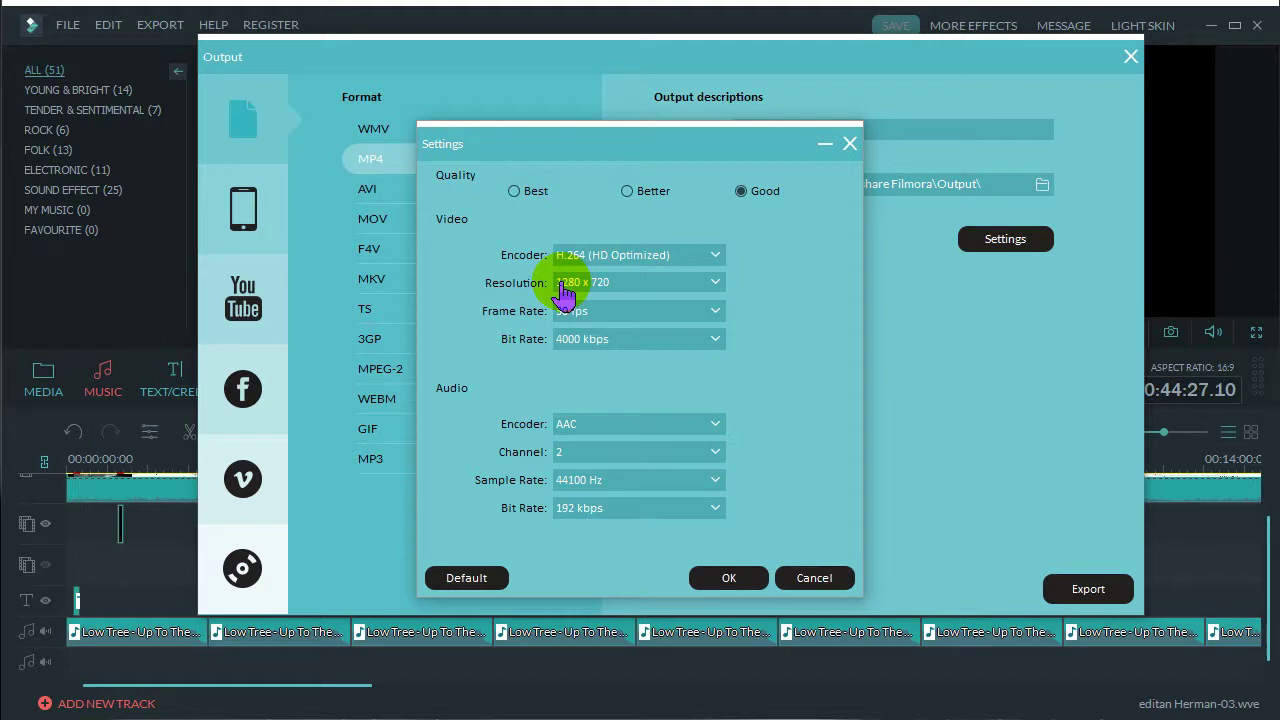
{"action": "left_click", "coordinate": [729, 577]}
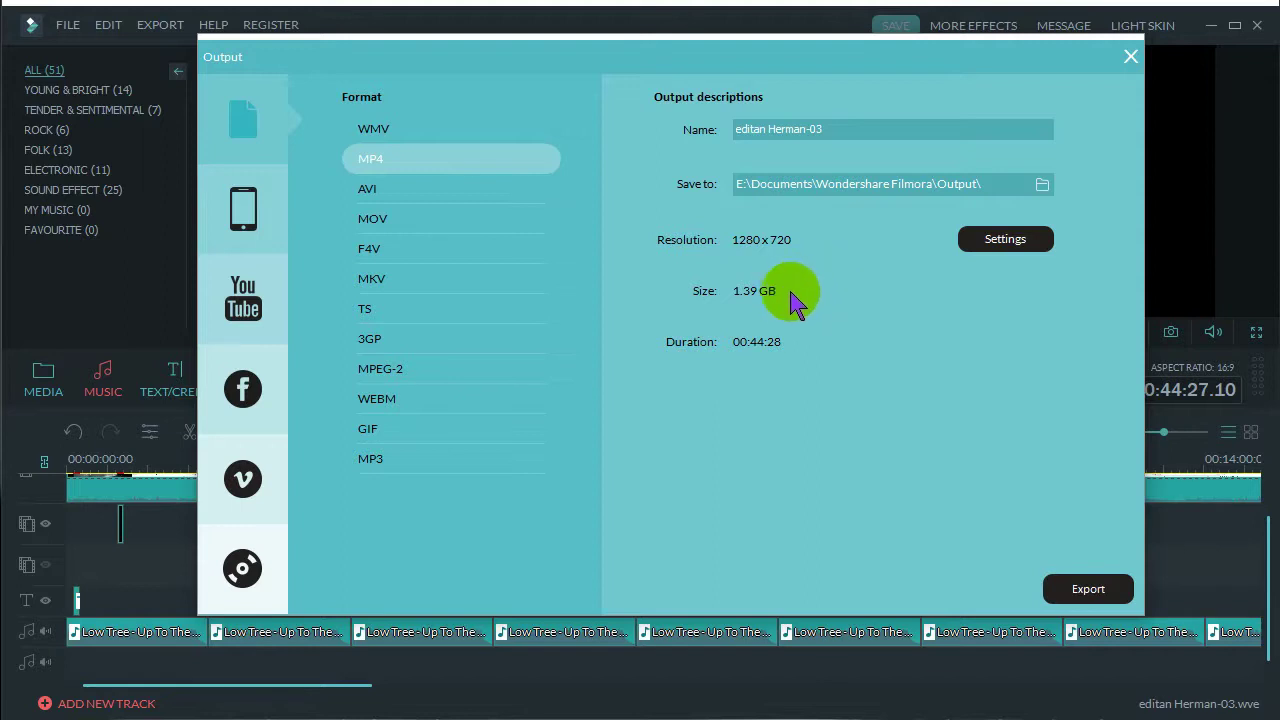
Close the export window without exporting the video
{"action": "left_click_drag", "start_coordinate": [614, 57], "coordinate": [829, 51]}
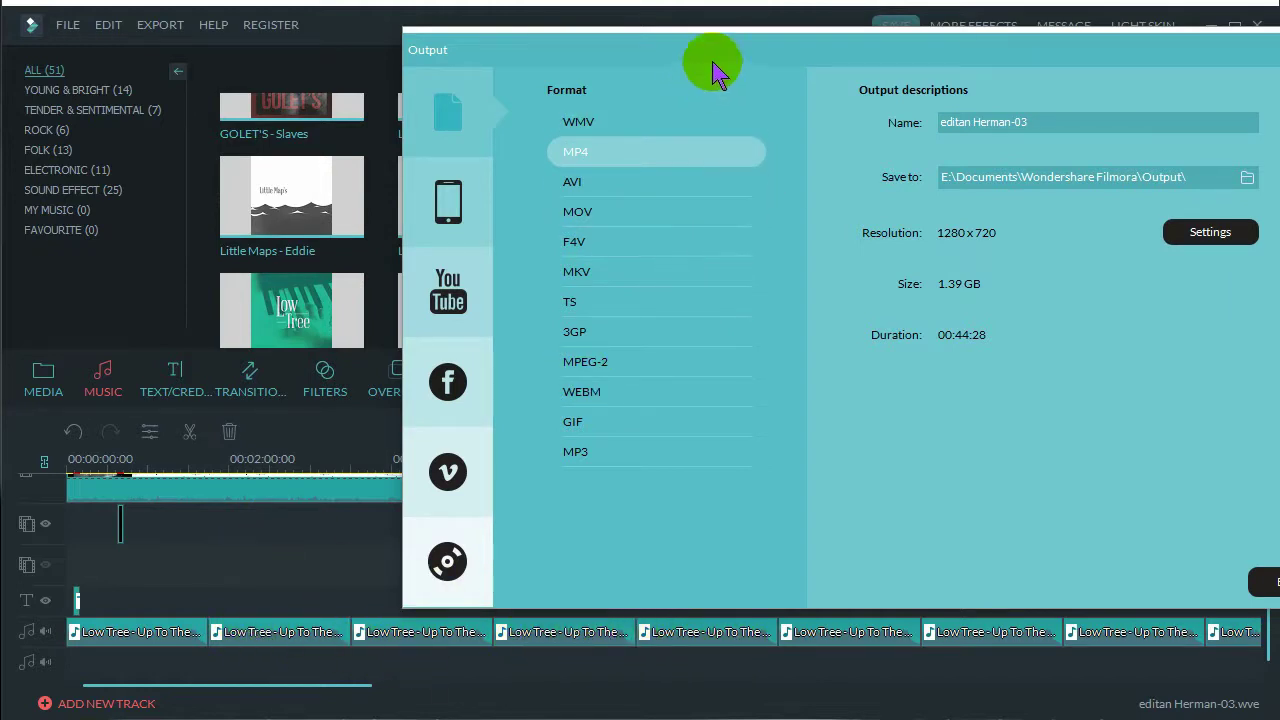
{"action": "left_click_drag", "start_coordinate": [725, 51], "coordinate": [471, 72]}
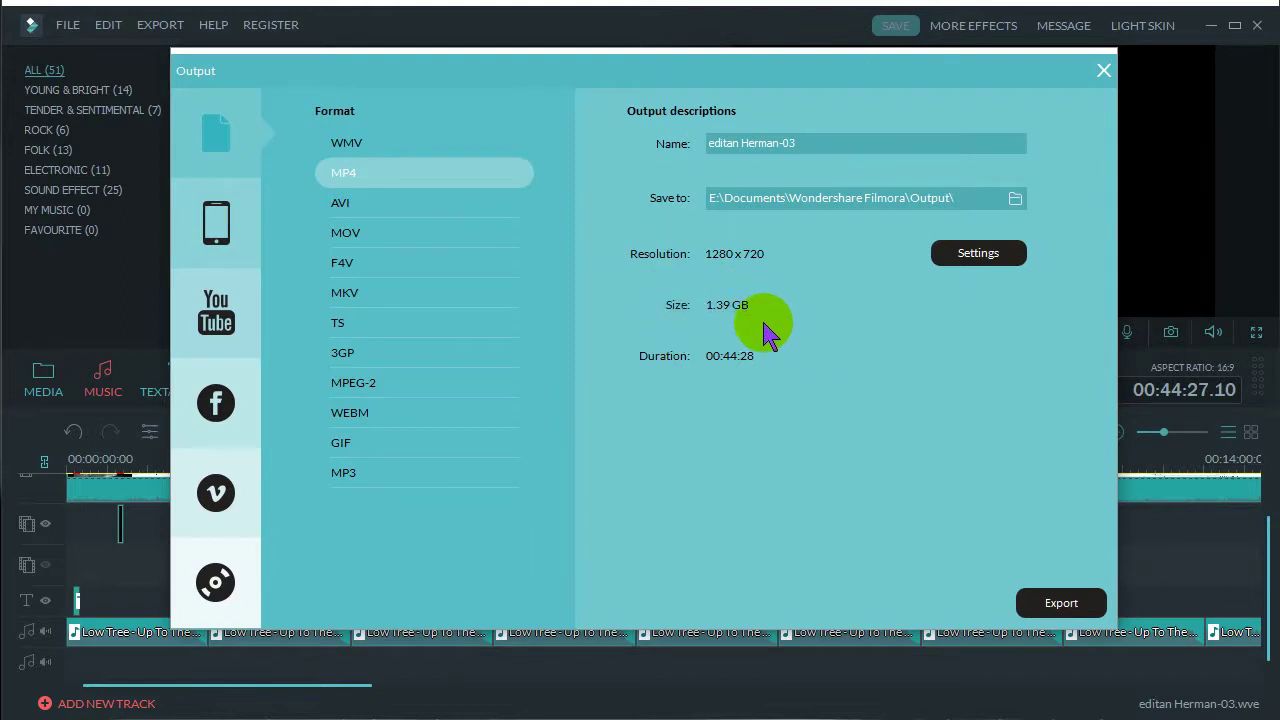
{"action": "left_click_drag", "start_coordinate": [1096, 70], "coordinate": [1099, 74]}
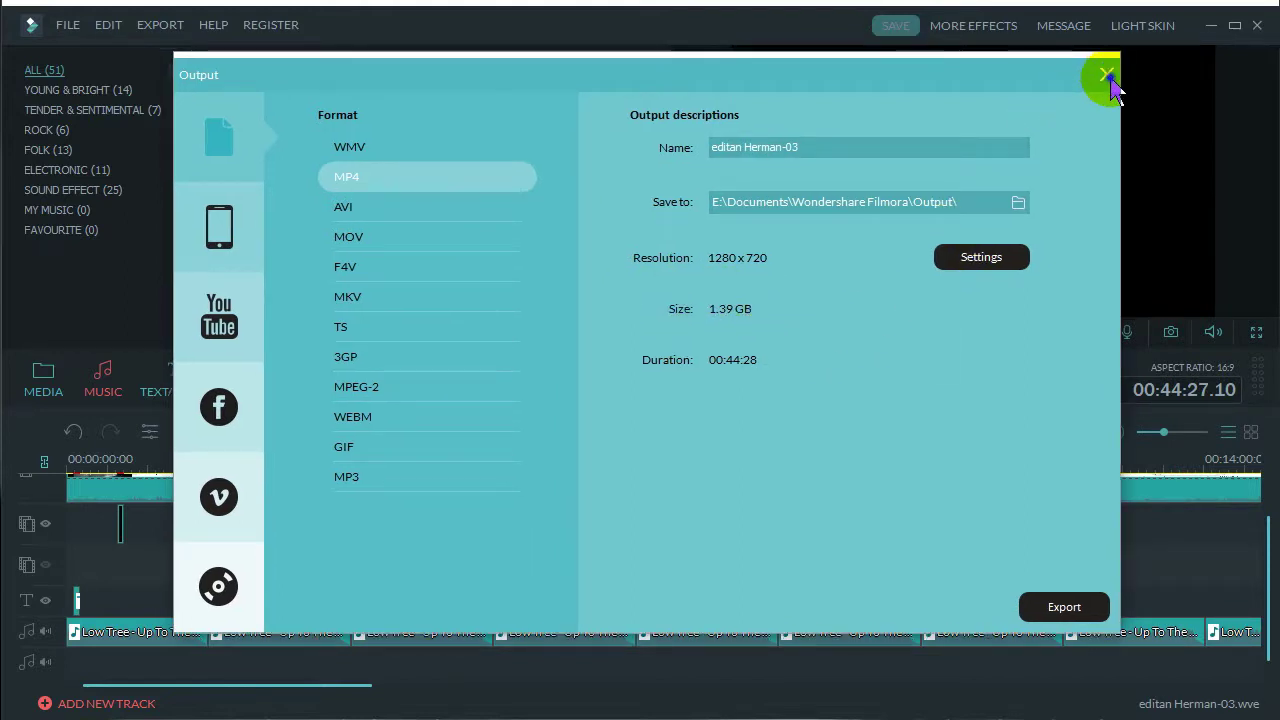
{"action": "left_click", "coordinate": [1106, 76]}
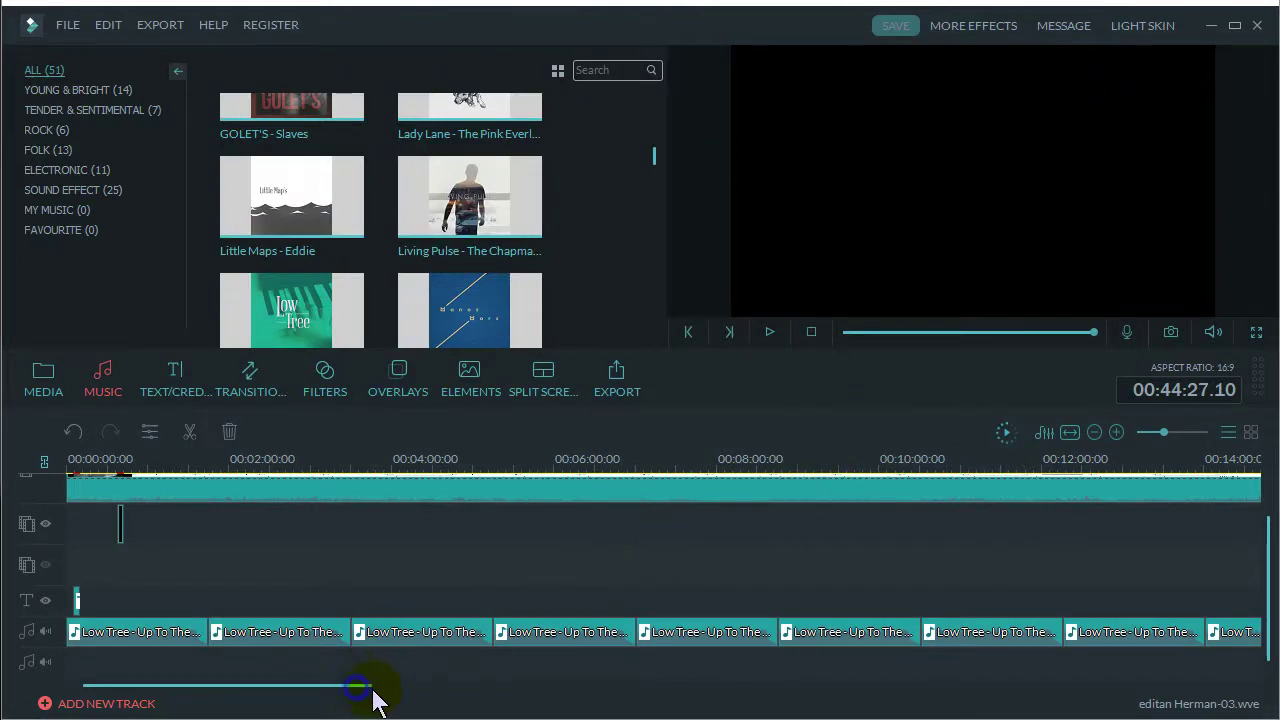
Open the library of transitions
{"action": "mouse_move", "coordinate": [372, 688]}
{"action": "left_mouse_down"}
{"action": "mouse_move", "coordinate": [404, 688]}
{"action": "mouse_move", "coordinate": [354, 688]}
{"action": "left_mouse_up"}
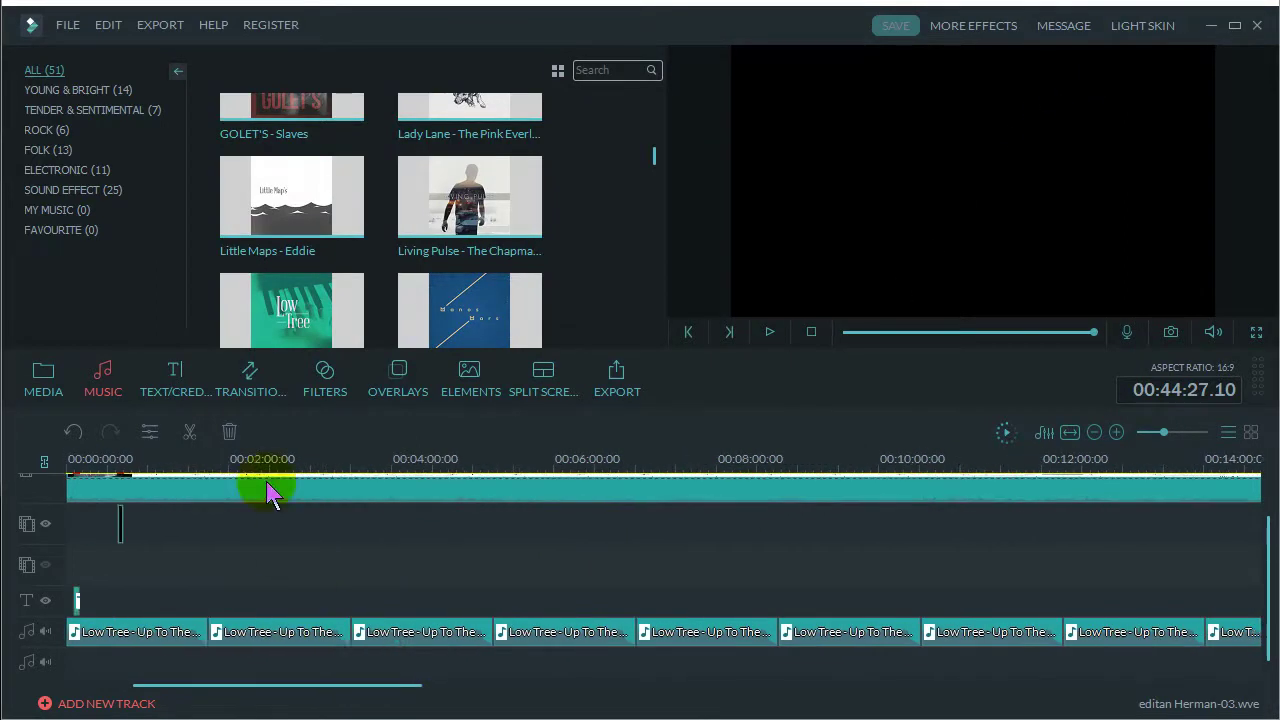
{"action": "left_click", "coordinate": [205, 396]}
{"action": "left_click", "coordinate": [257, 393]}
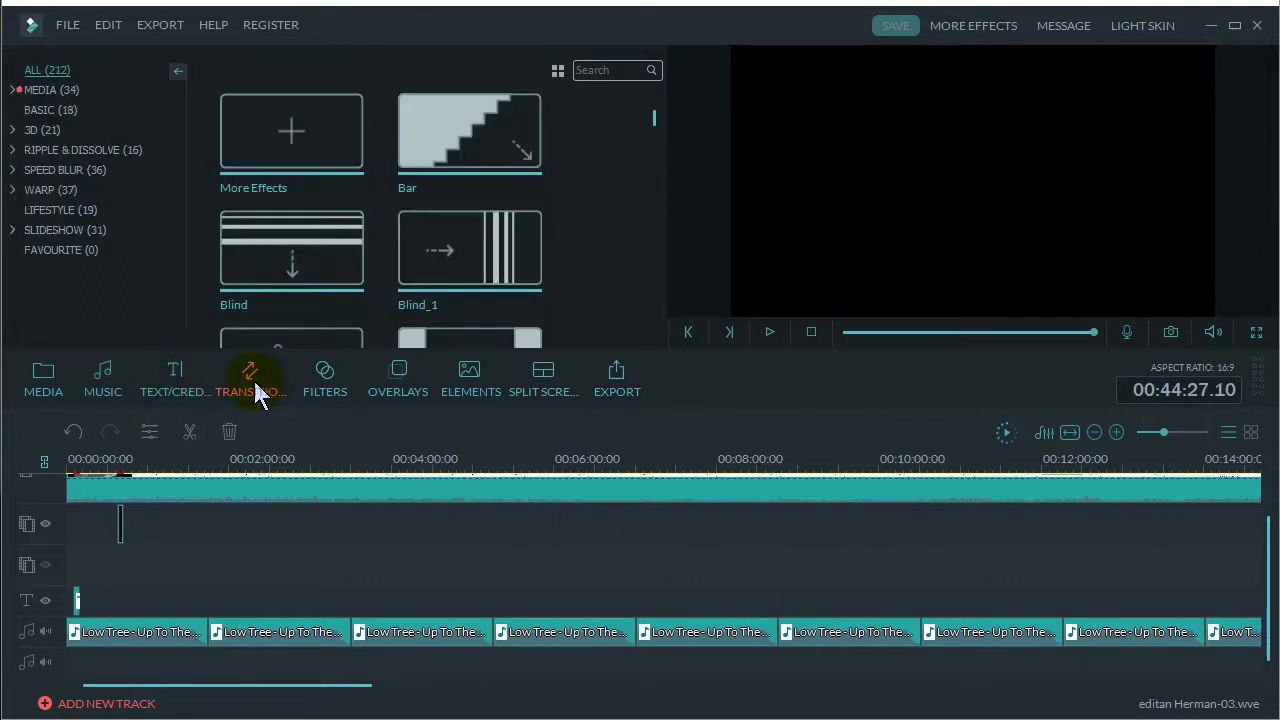
Split the main video clip at 00:00:05.10, where the lower-third title begins
{"action": "left_click", "coordinate": [309, 489]}
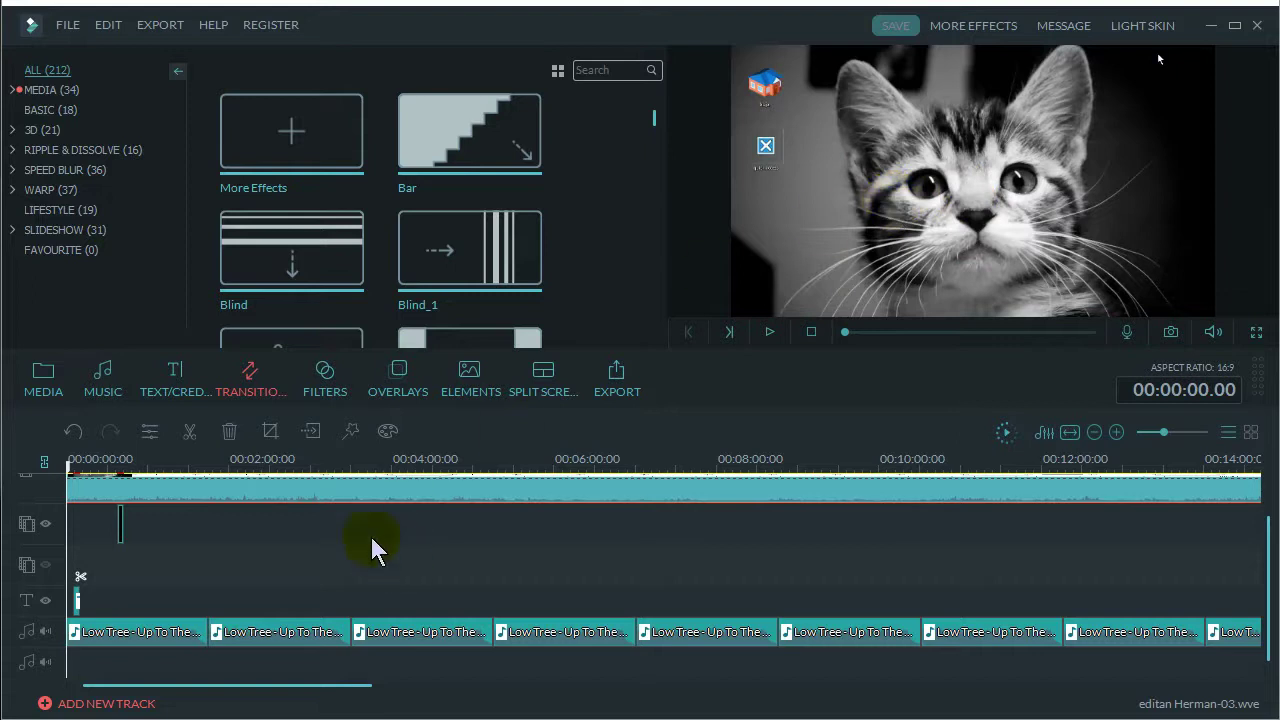
{"action": "left_click", "coordinate": [468, 258]}
{"action": "left_click_drag", "start_coordinate": [313, 461], "coordinate": [343, 469]}
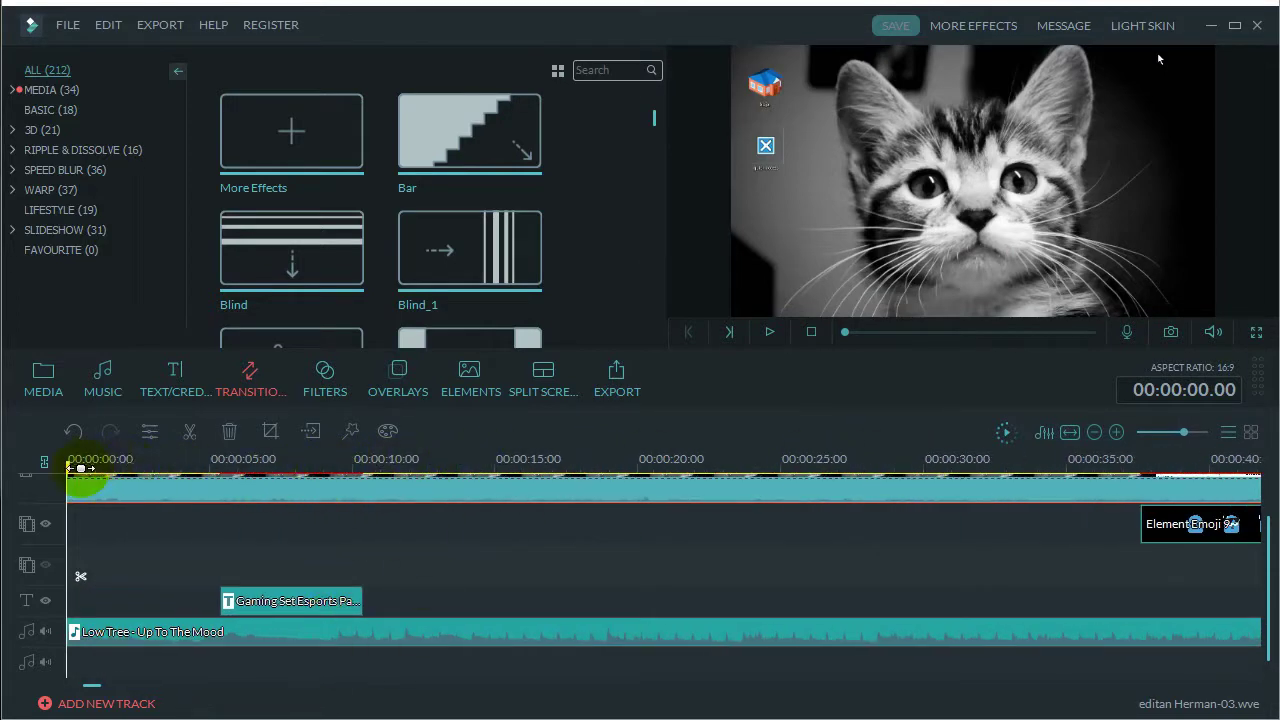
{"action": "left_click_drag", "start_coordinate": [86, 471], "coordinate": [178, 508]}
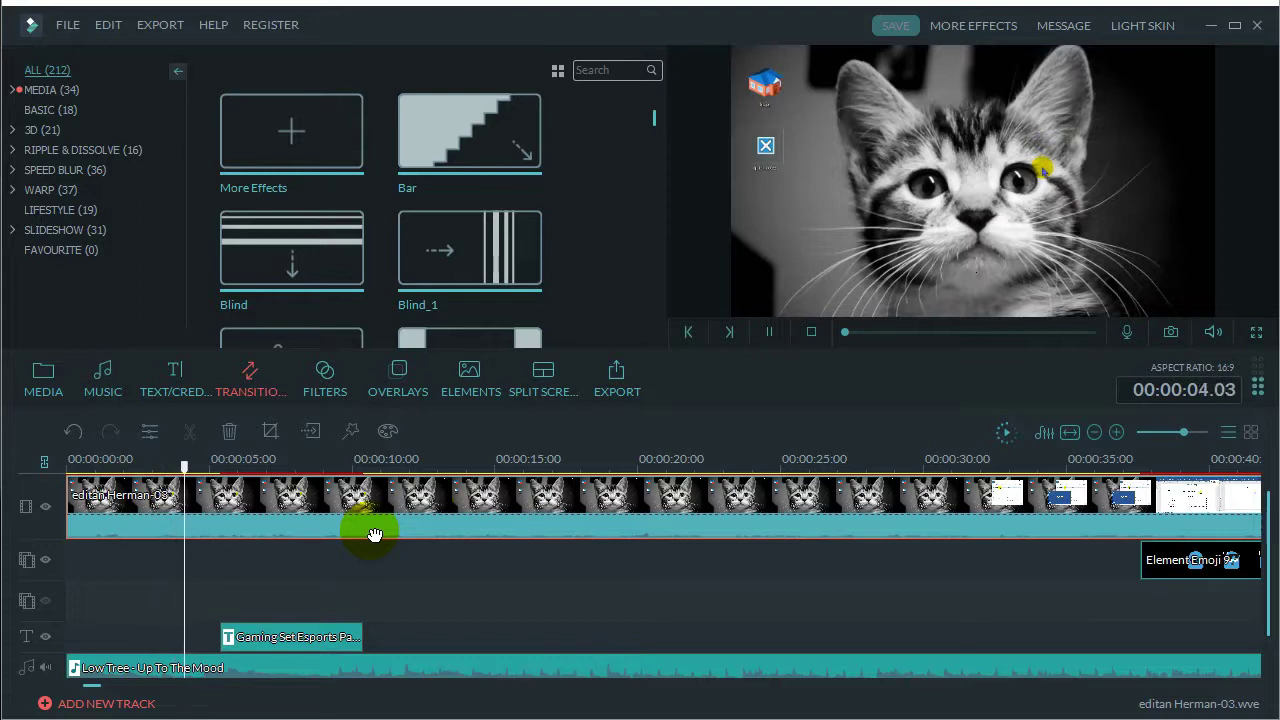
{"action": "key", "text": "space"}
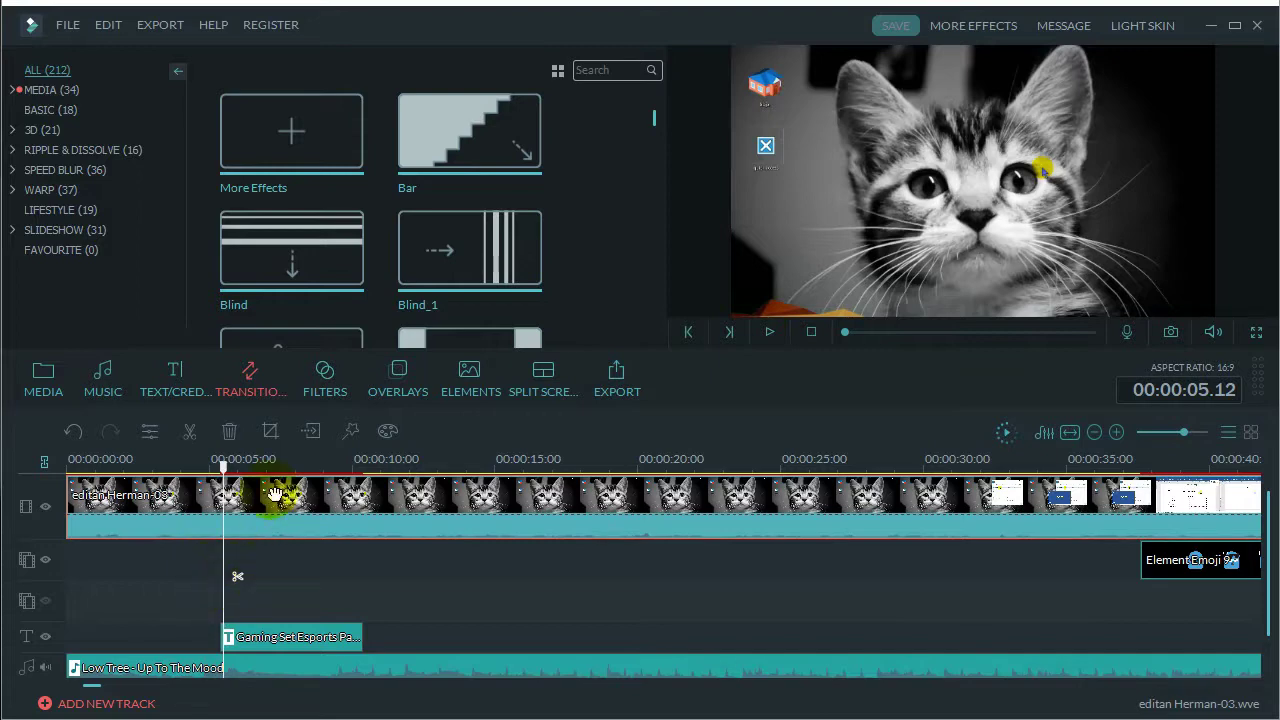
{"action": "scroll", "coordinate": [280, 482], "scroll_direction": "up", "scroll_amount": 1}
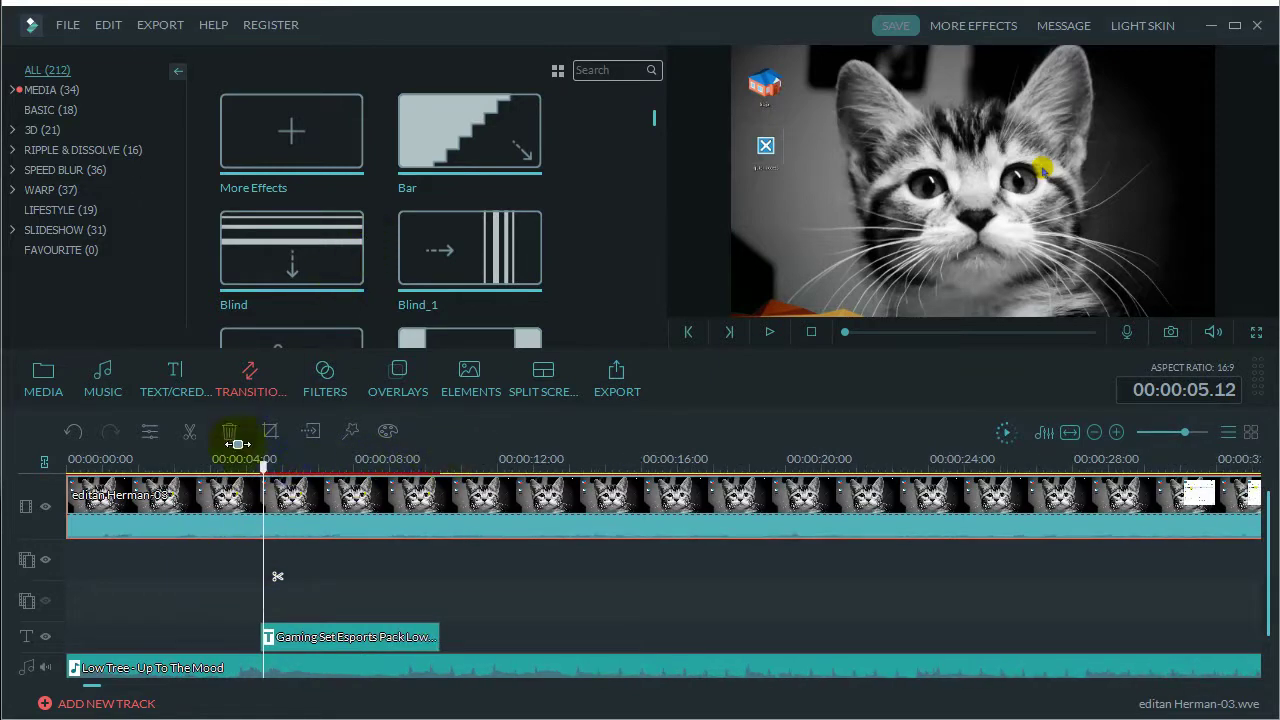
{"action": "scroll", "coordinate": [334, 459], "scroll_direction": "up", "scroll_amount": 1}
{"action": "mouse_move", "coordinate": [352, 478]}
{"action": "left_mouse_down"}
{"action": "mouse_move", "coordinate": [323, 472]}
{"action": "mouse_move", "coordinate": [350, 478]}
{"action": "left_mouse_up"}
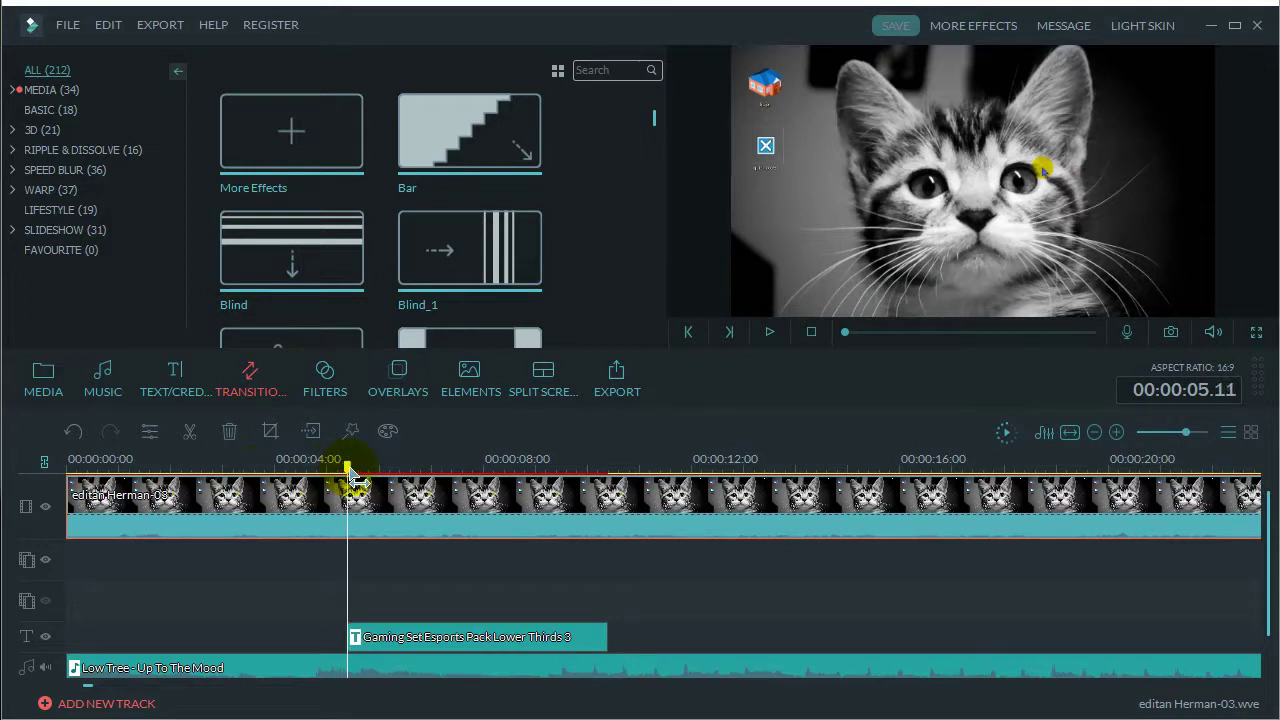
{"action": "left_click", "coordinate": [362, 578]}
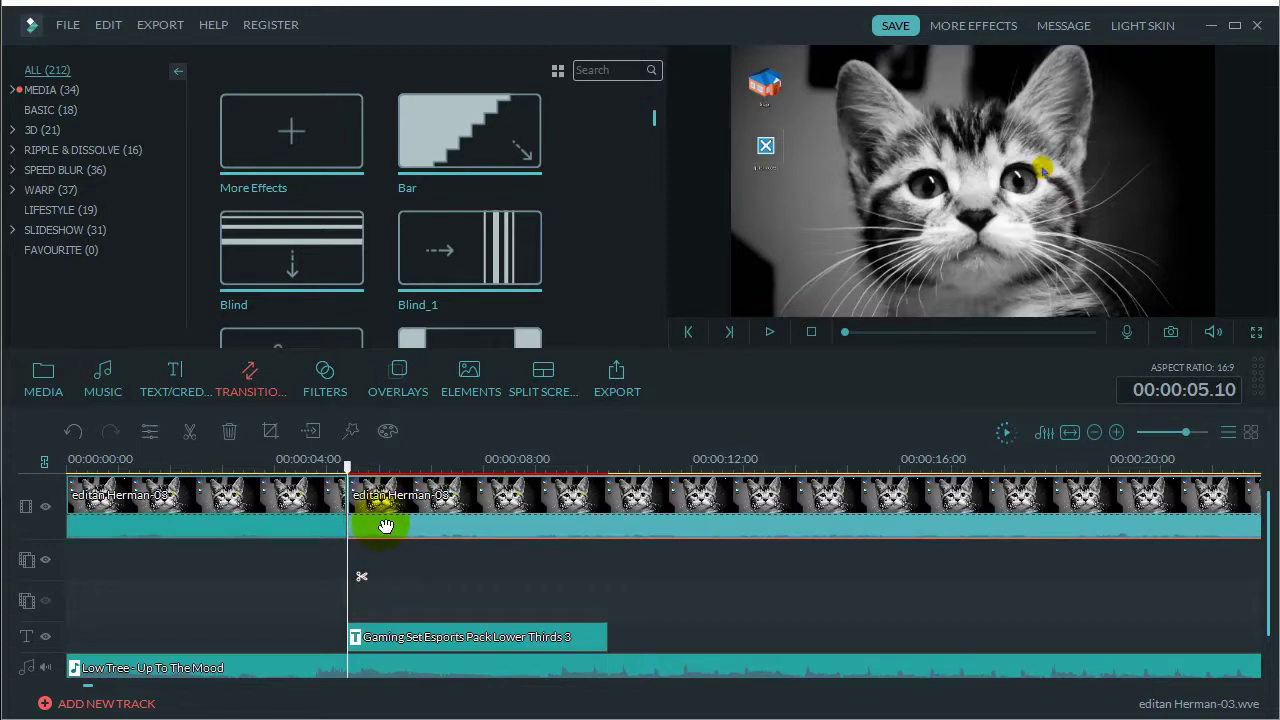
{"action": "left_click", "coordinate": [306, 508]}
{"action": "left_click", "coordinate": [372, 515]}
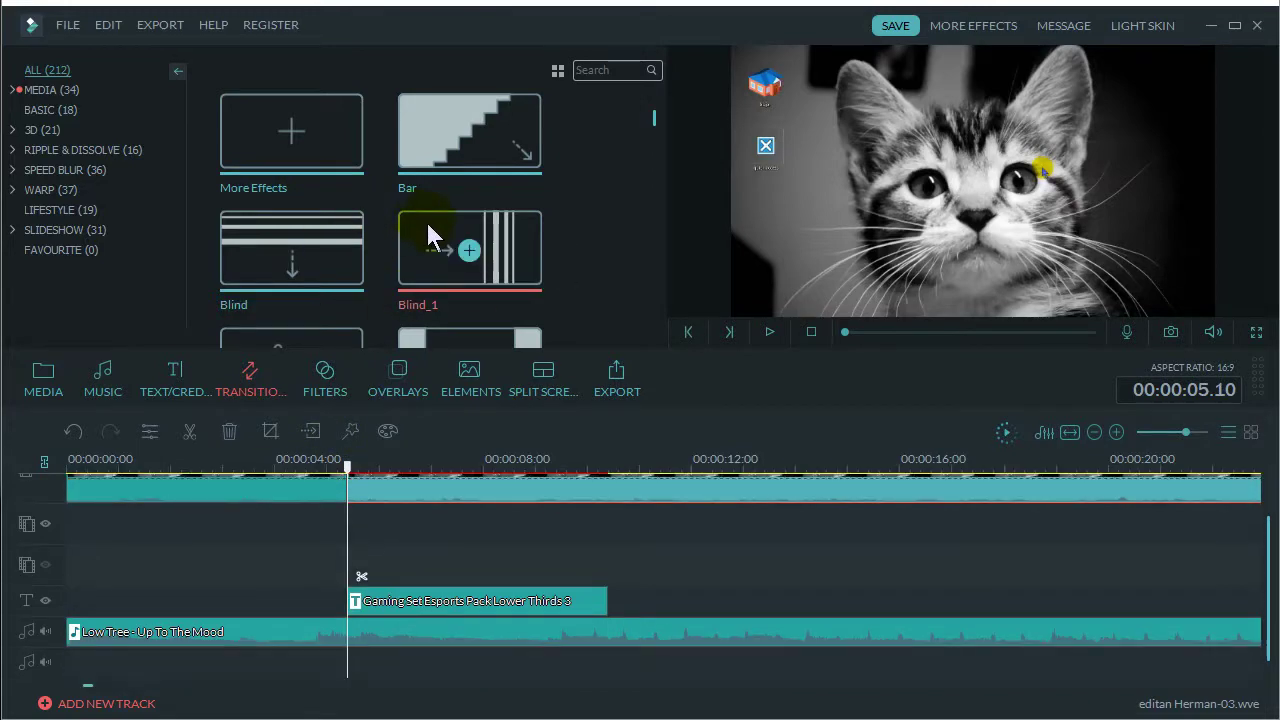
Preview the ColourDistance and Col_whisk transitions from the library
{"action": "scroll", "coordinate": [585, 205], "scroll_direction": "down", "scroll_amount": 5}
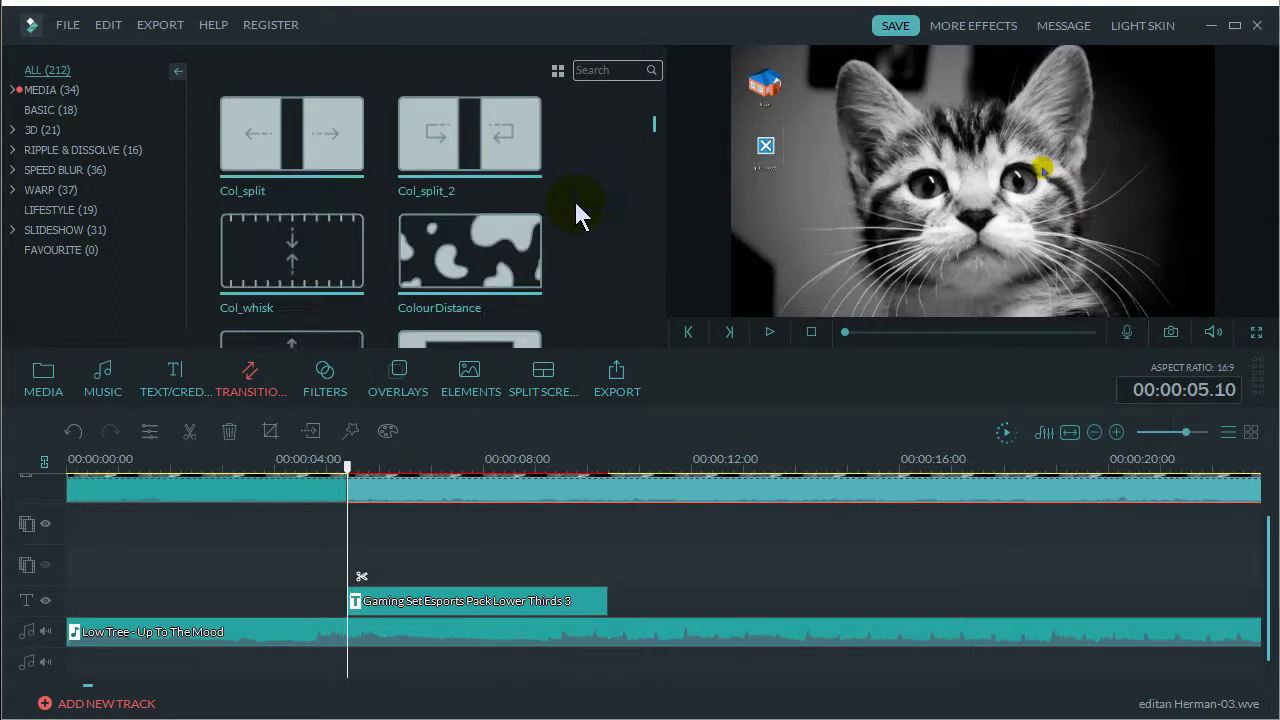
{"action": "left_click", "coordinate": [497, 258]}
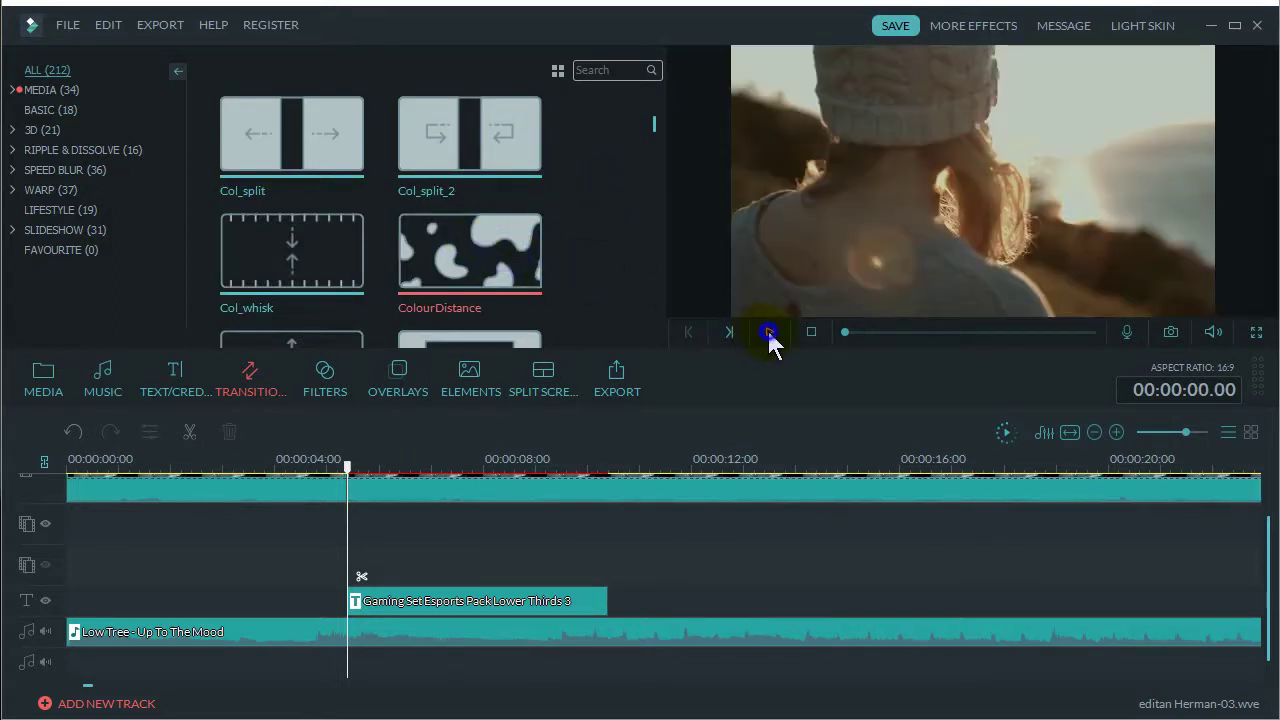
{"action": "left_click", "coordinate": [769, 332]}
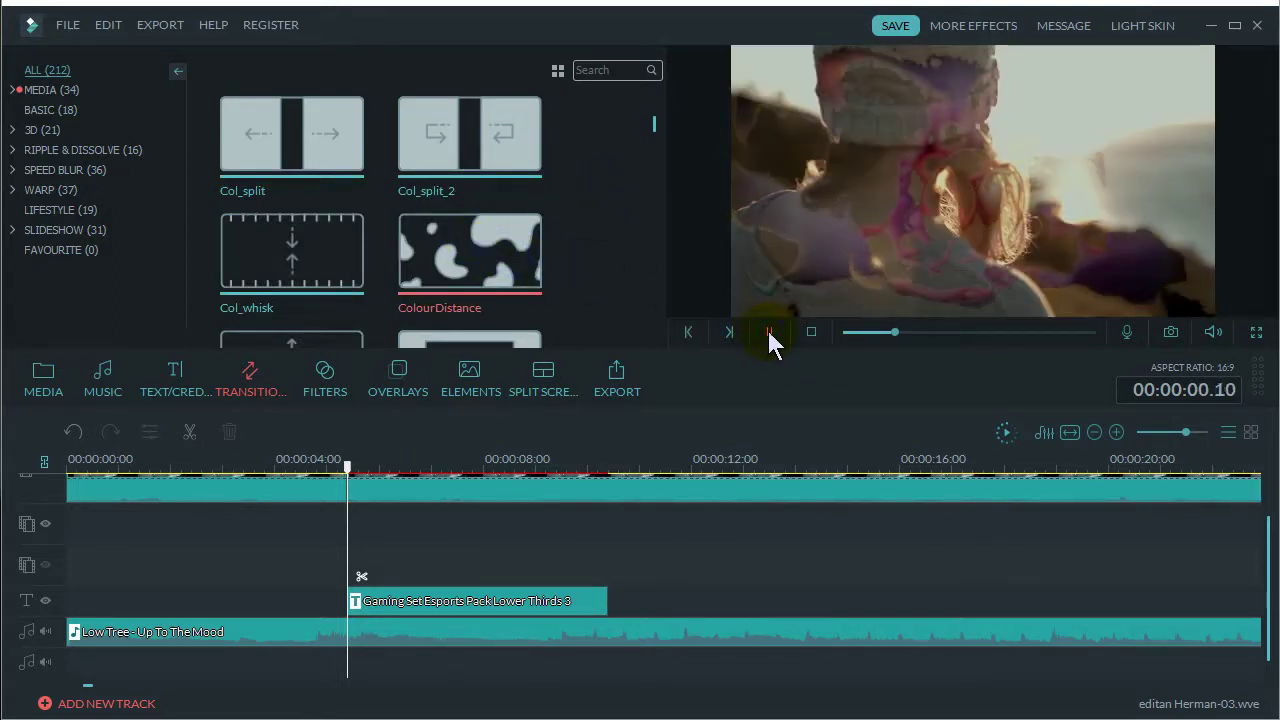
{"action": "left_click", "coordinate": [338, 272]}
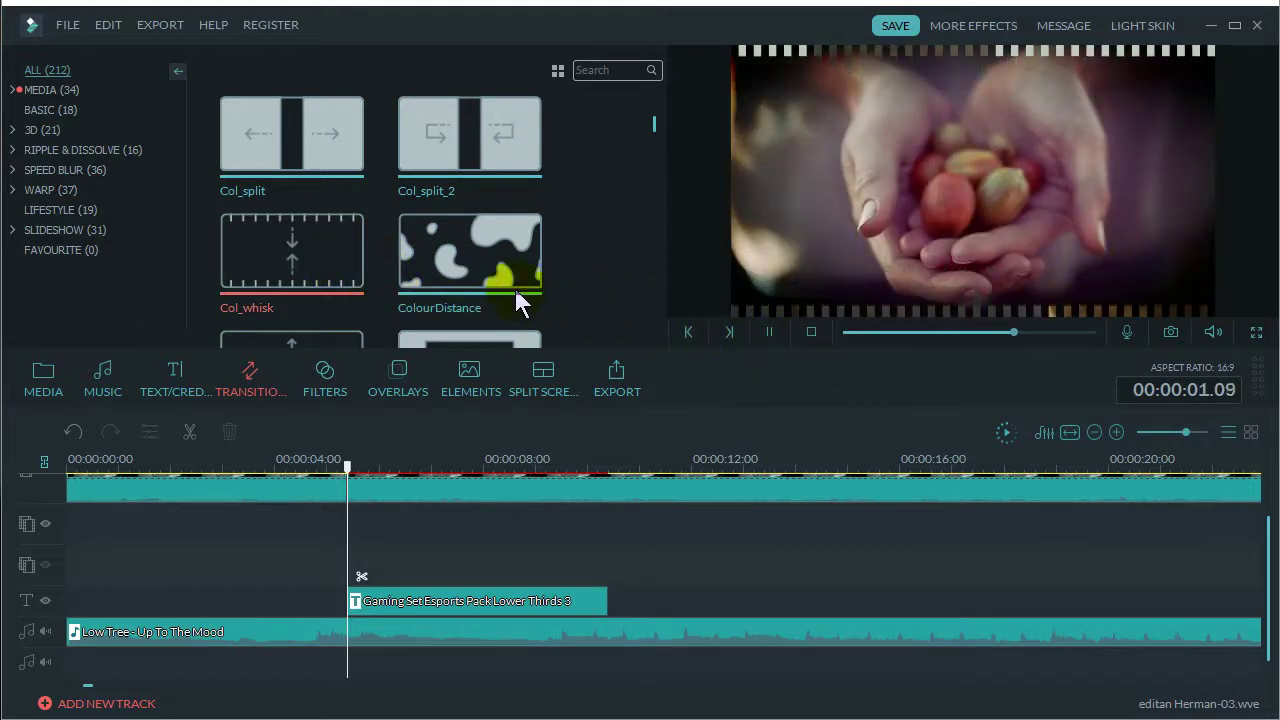
{"action": "left_click", "coordinate": [350, 270]}
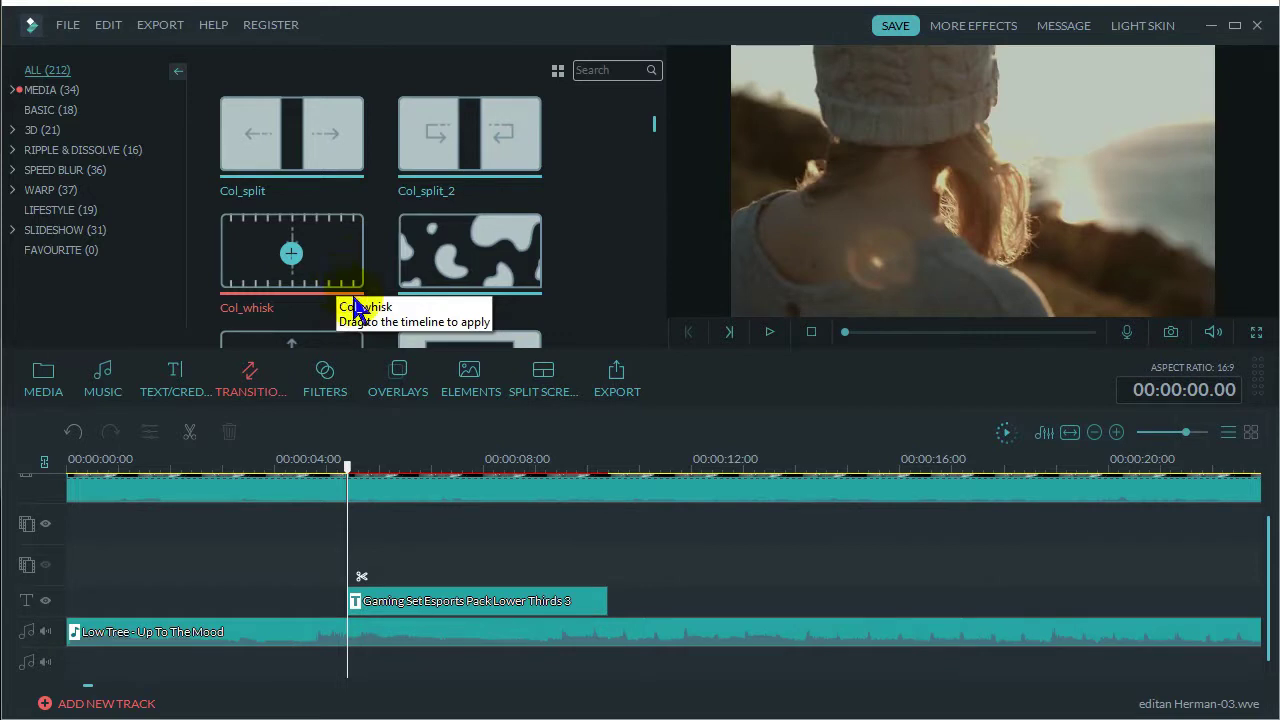
Place the Col_whisk transition over the cut between the two video clips, centred on the split
{"action": "left_click", "coordinate": [338, 262]}
{"action": "left_click_drag", "start_coordinate": [343, 276], "coordinate": [355, 309]}
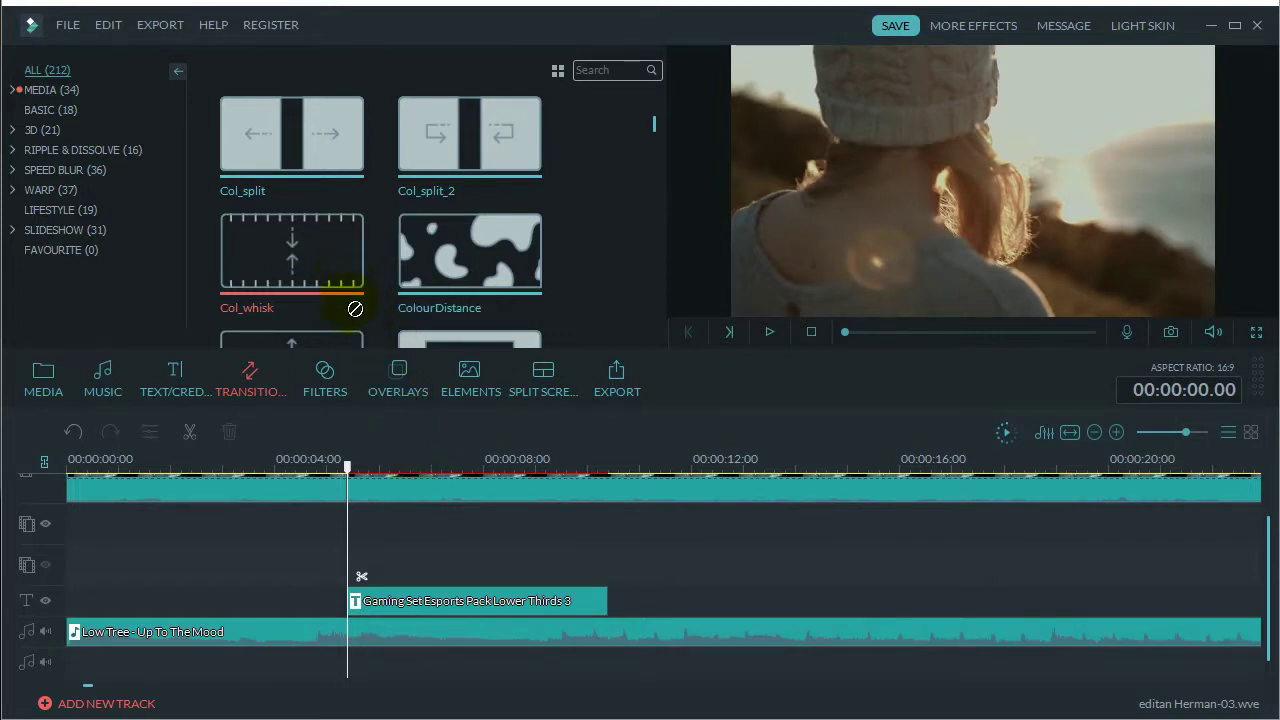
{"action": "left_click_drag", "start_coordinate": [359, 437], "coordinate": [340, 510]}
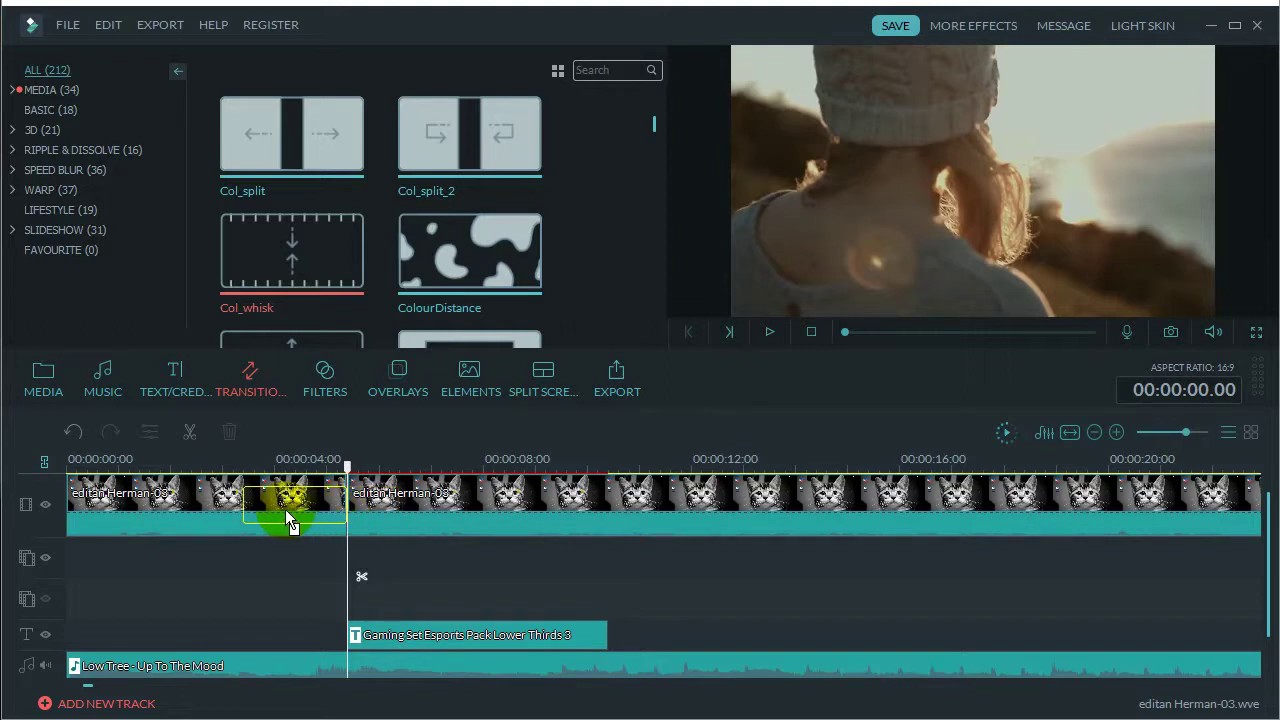
{"action": "left_click_drag", "start_coordinate": [303, 509], "coordinate": [372, 509]}
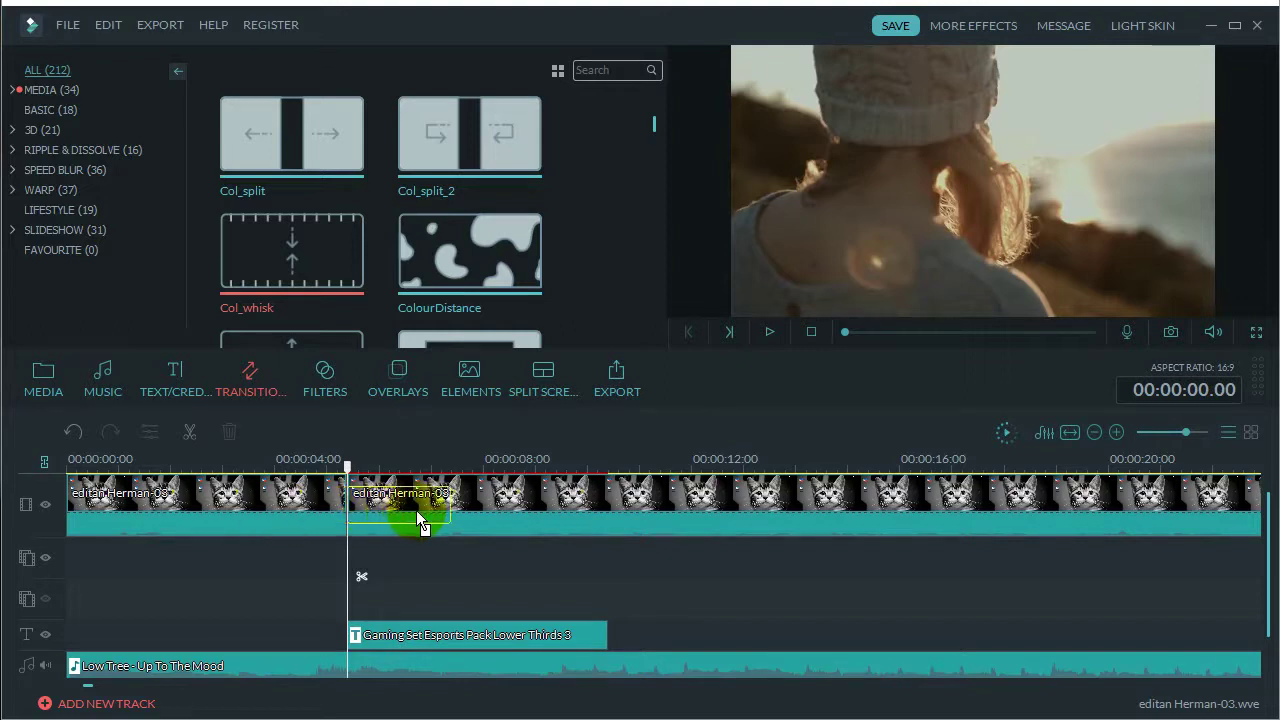
{"action": "left_click_drag", "start_coordinate": [417, 513], "coordinate": [343, 491]}
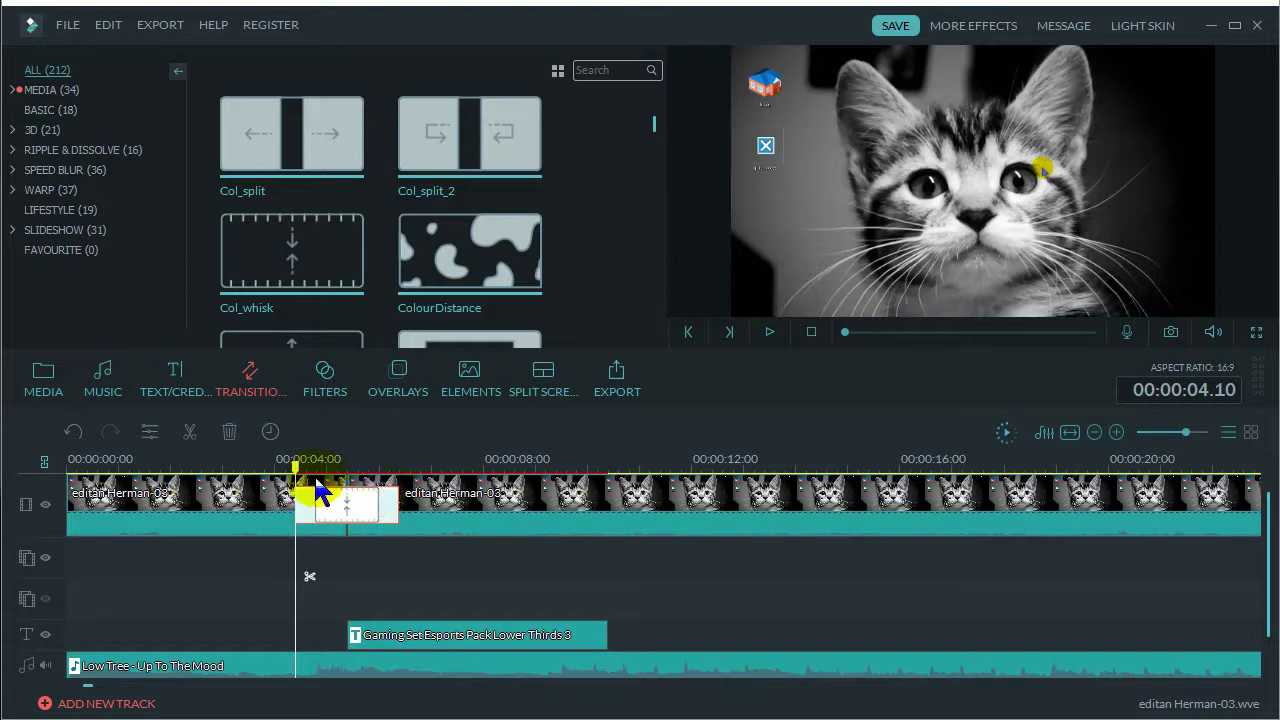
Play the video across the cut to review the Col_whisk transition, and delete that transition
{"action": "left_click_drag", "start_coordinate": [270, 464], "coordinate": [262, 464]}
{"action": "key", "text": "space"}
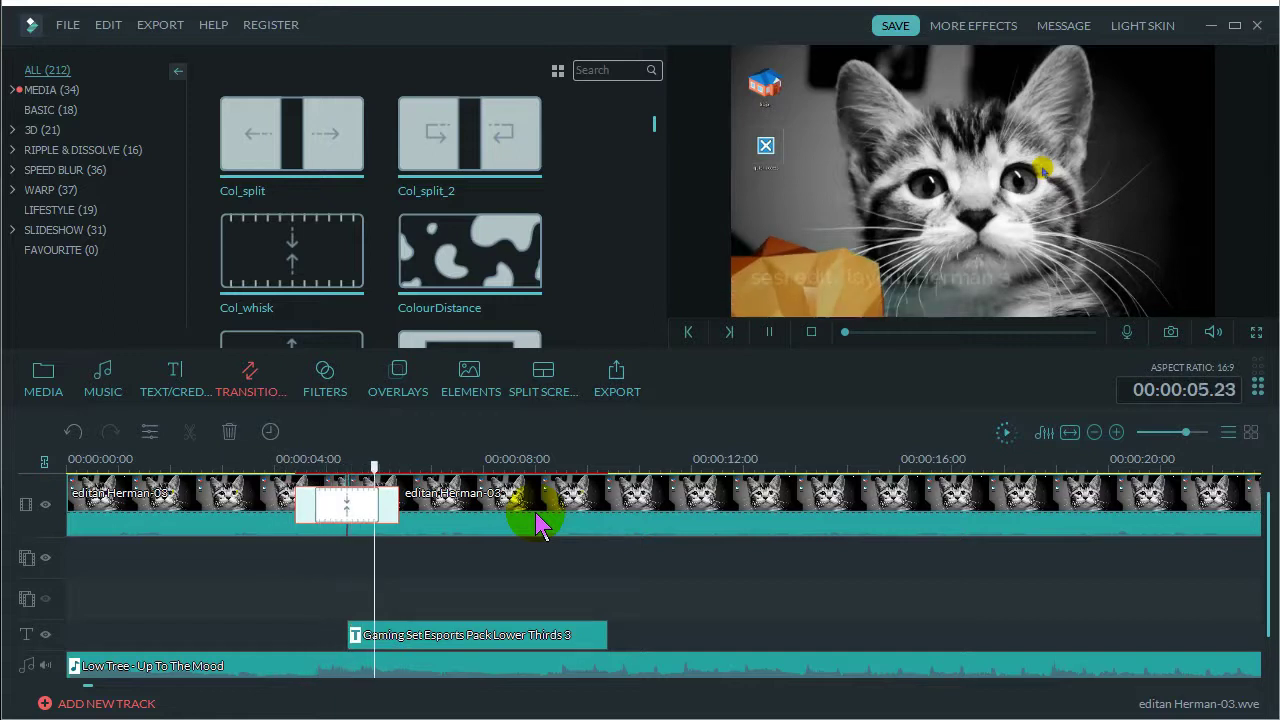
{"action": "left_click", "coordinate": [537, 522]}
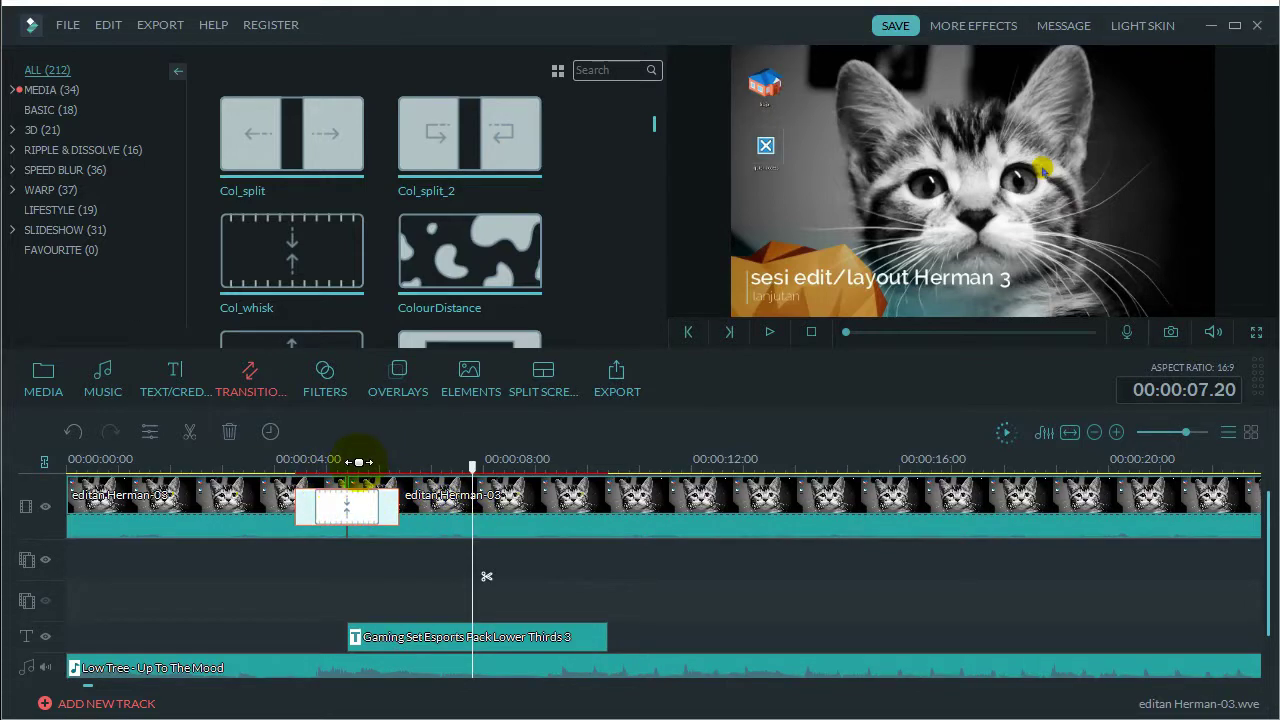
{"action": "scroll", "coordinate": [651, 466], "scroll_direction": "up", "scroll_amount": 2}
{"action": "key", "text": "space"}
{"action": "left_click", "coordinate": [399, 466]}
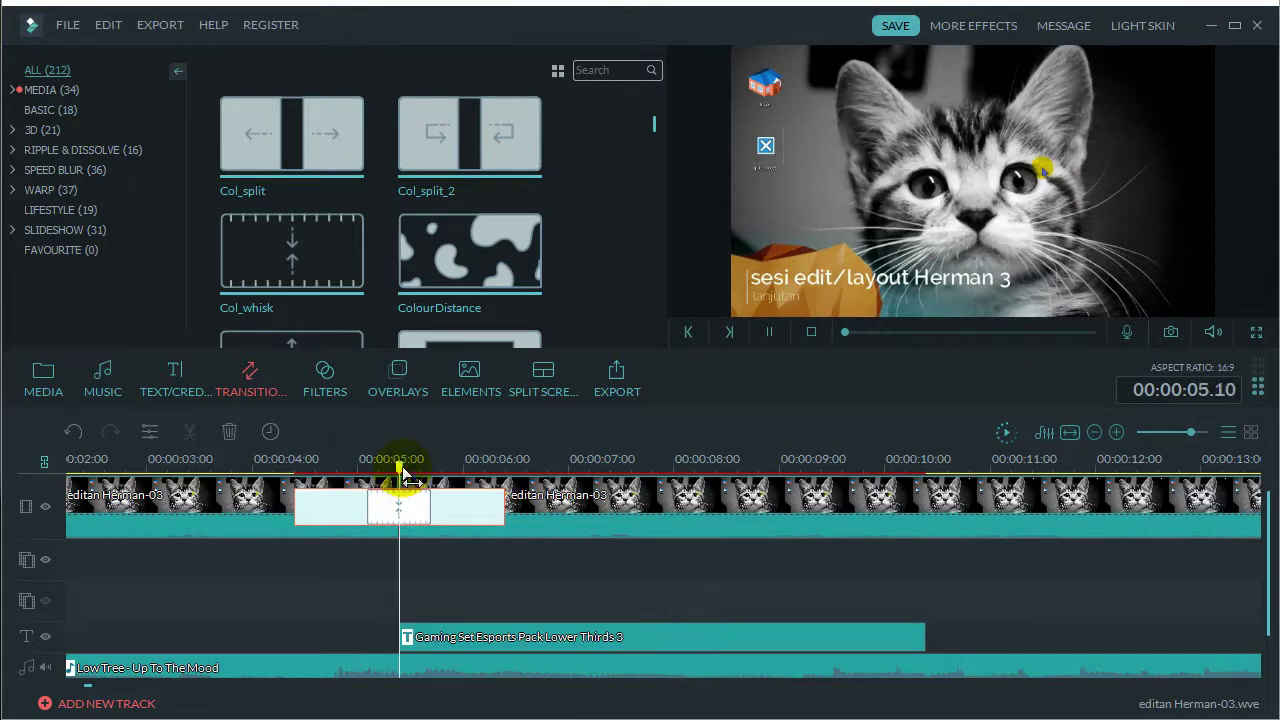
{"action": "key", "text": "space"}
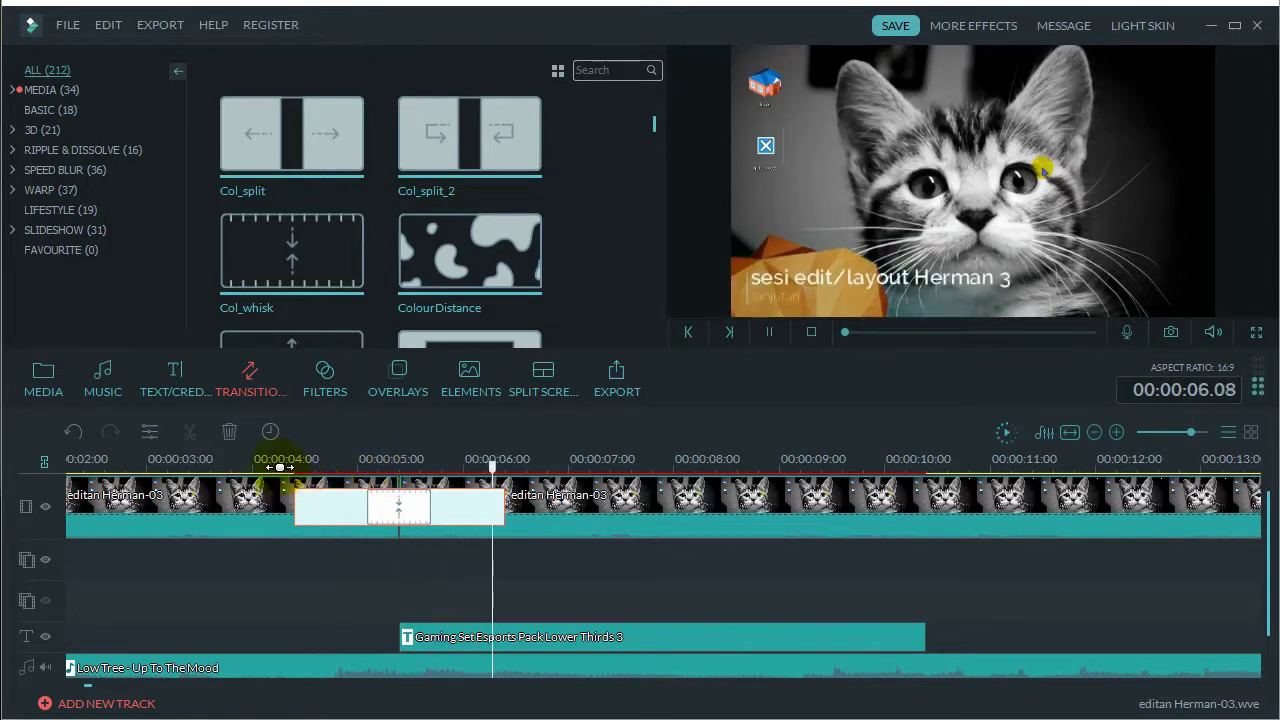
{"action": "left_click", "coordinate": [275, 463]}
{"action": "left_click_drag", "start_coordinate": [282, 481], "coordinate": [286, 481]}
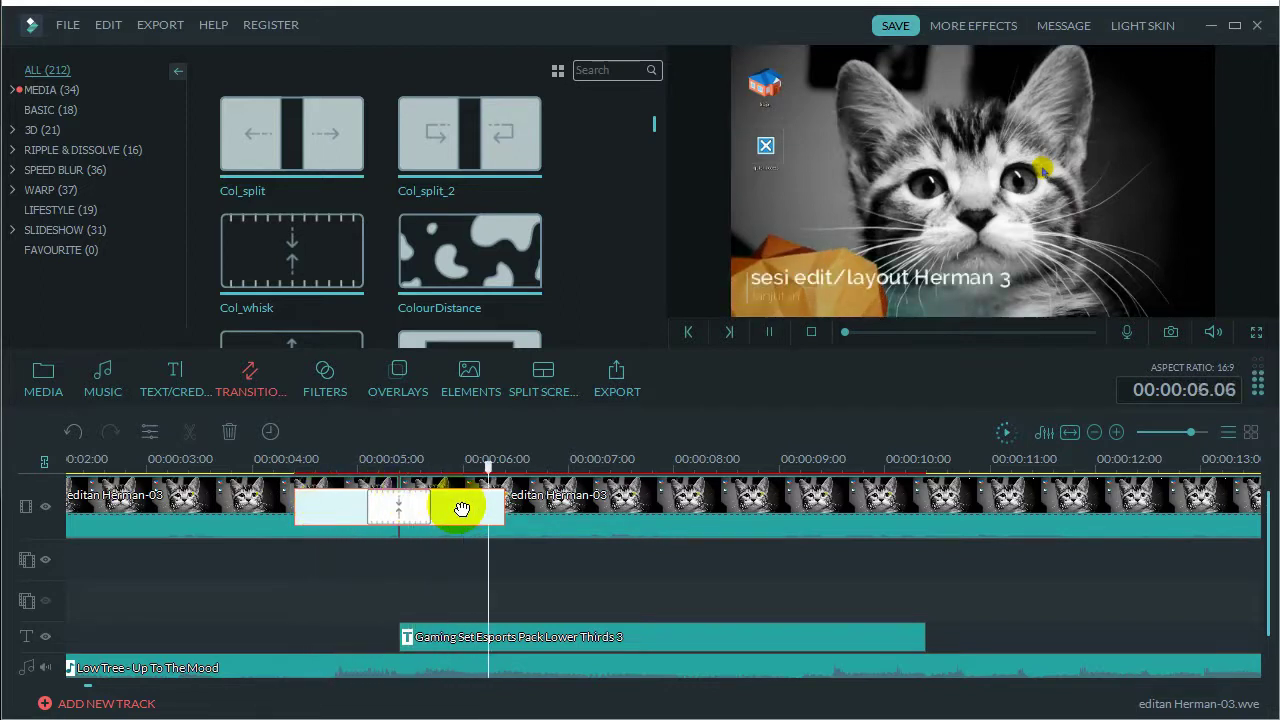
{"action": "key", "text": "space"}
{"action": "left_click_drag", "start_coordinate": [462, 508], "coordinate": [463, 508]}
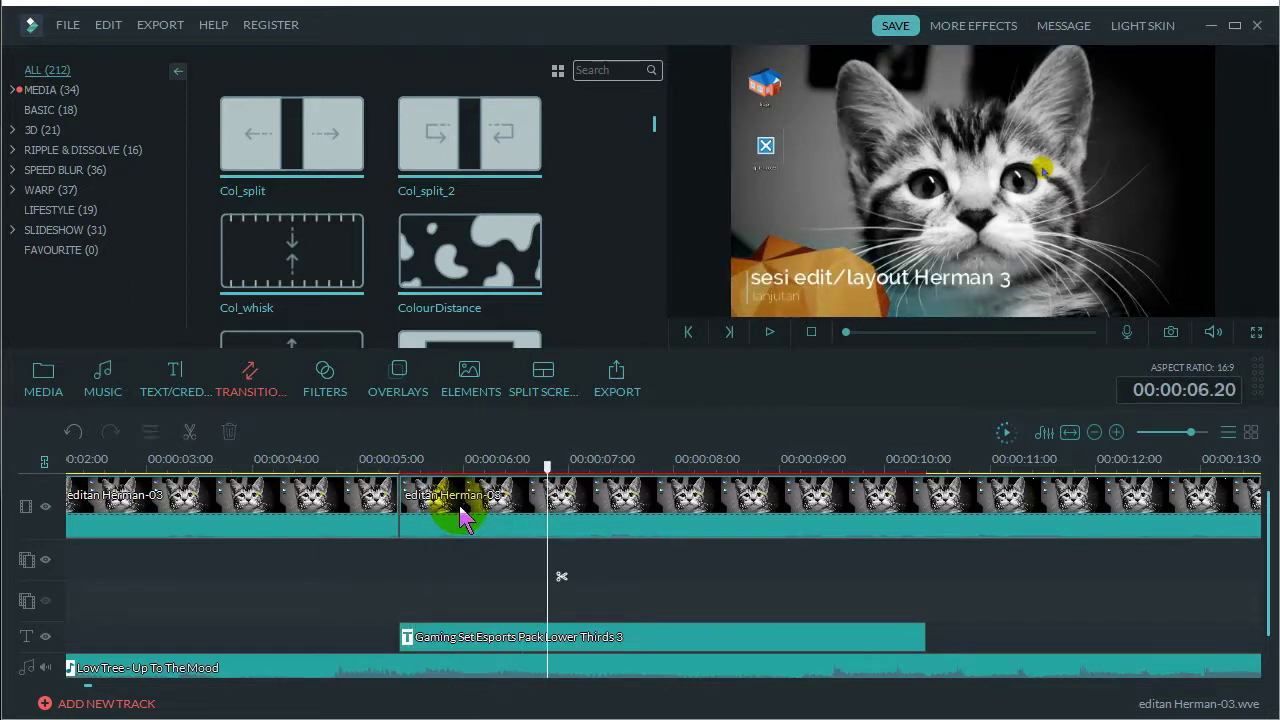
Add the Cube transition to the project at the end of the main video clip
{"action": "left_click", "coordinate": [448, 262]}
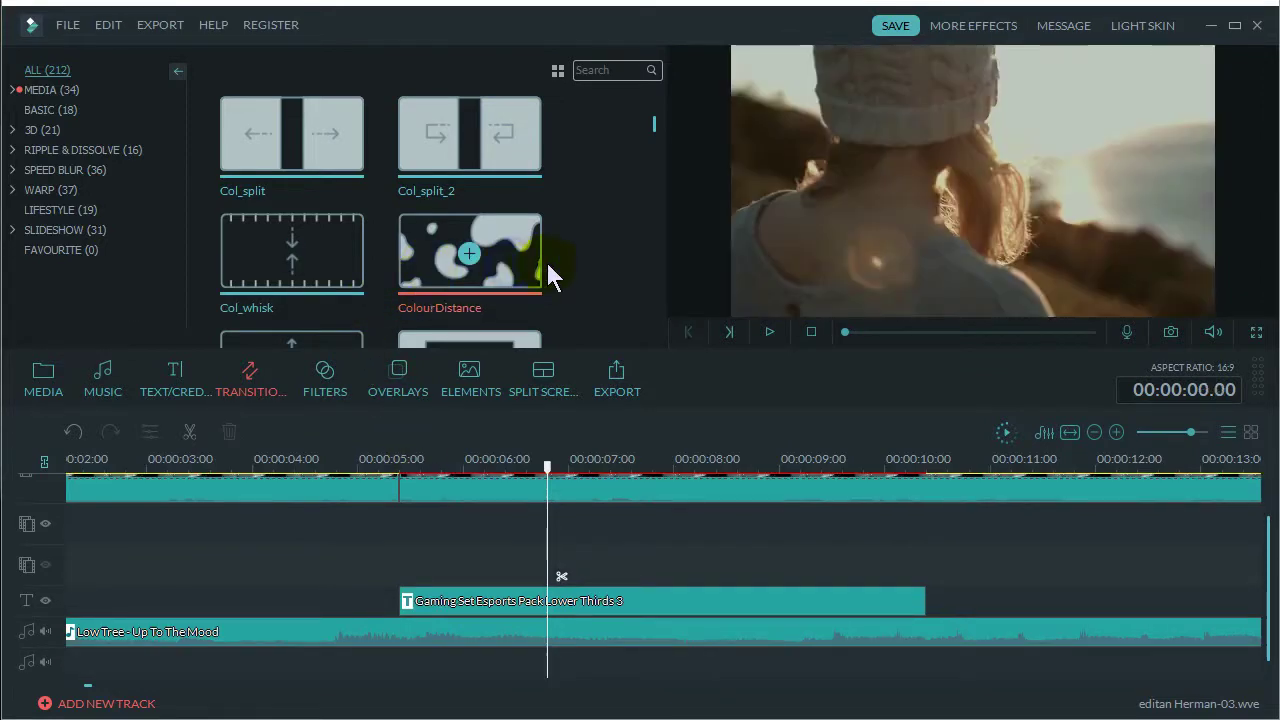
{"action": "scroll", "coordinate": [590, 268], "scroll_direction": "down", "scroll_amount": 2}
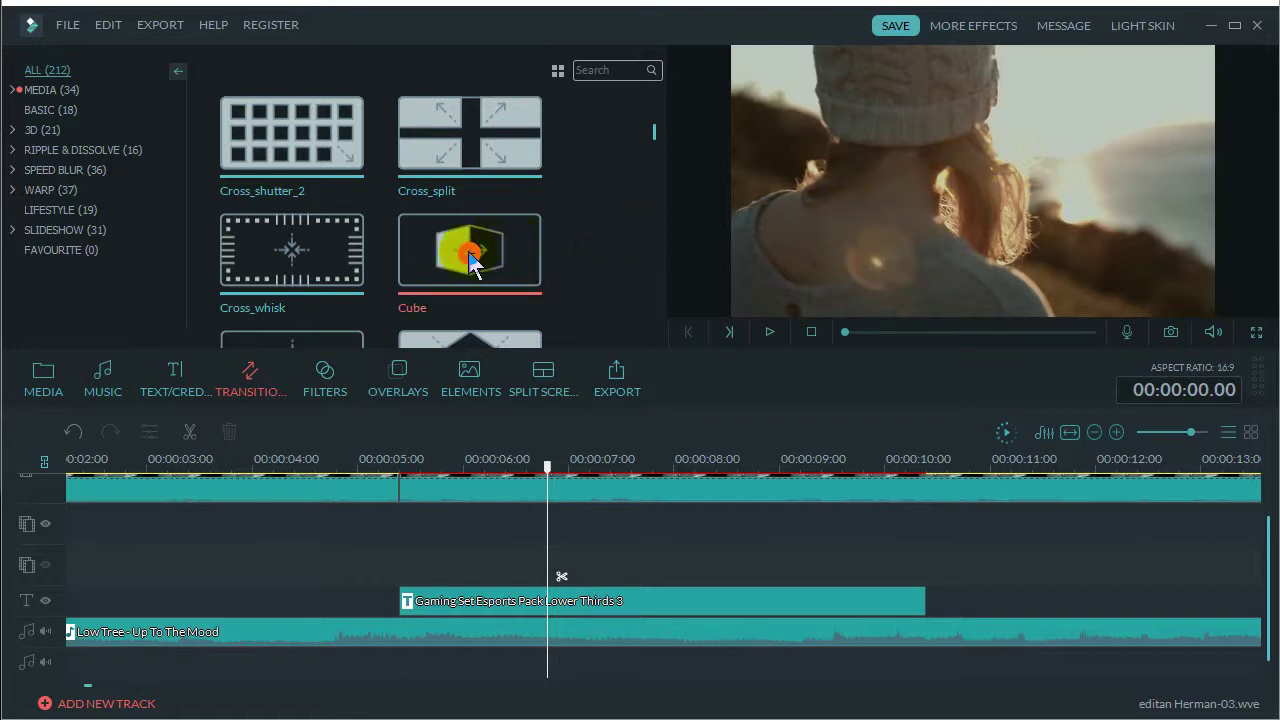
{"action": "key", "text": "End"}
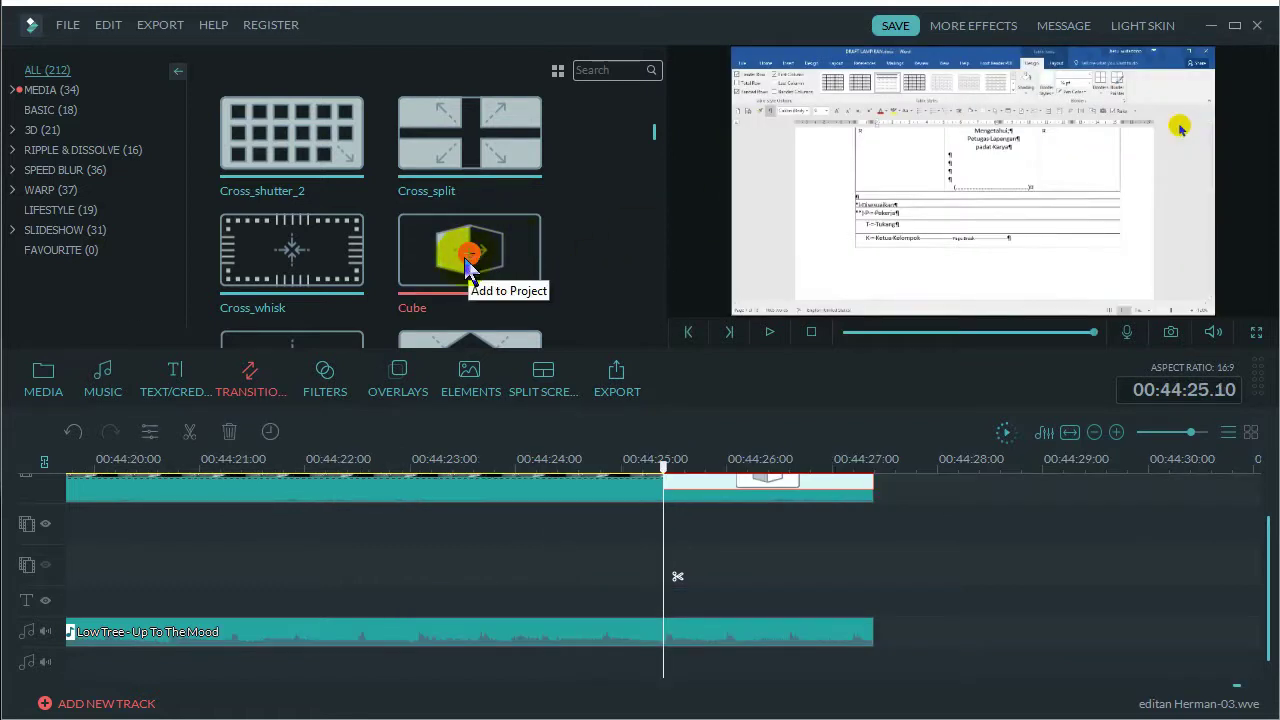
Undo the Cube transition at the end of the main clip and place Cube over the cut near the 5-second mark
{"action": "key", "text": "ctrl+z"}
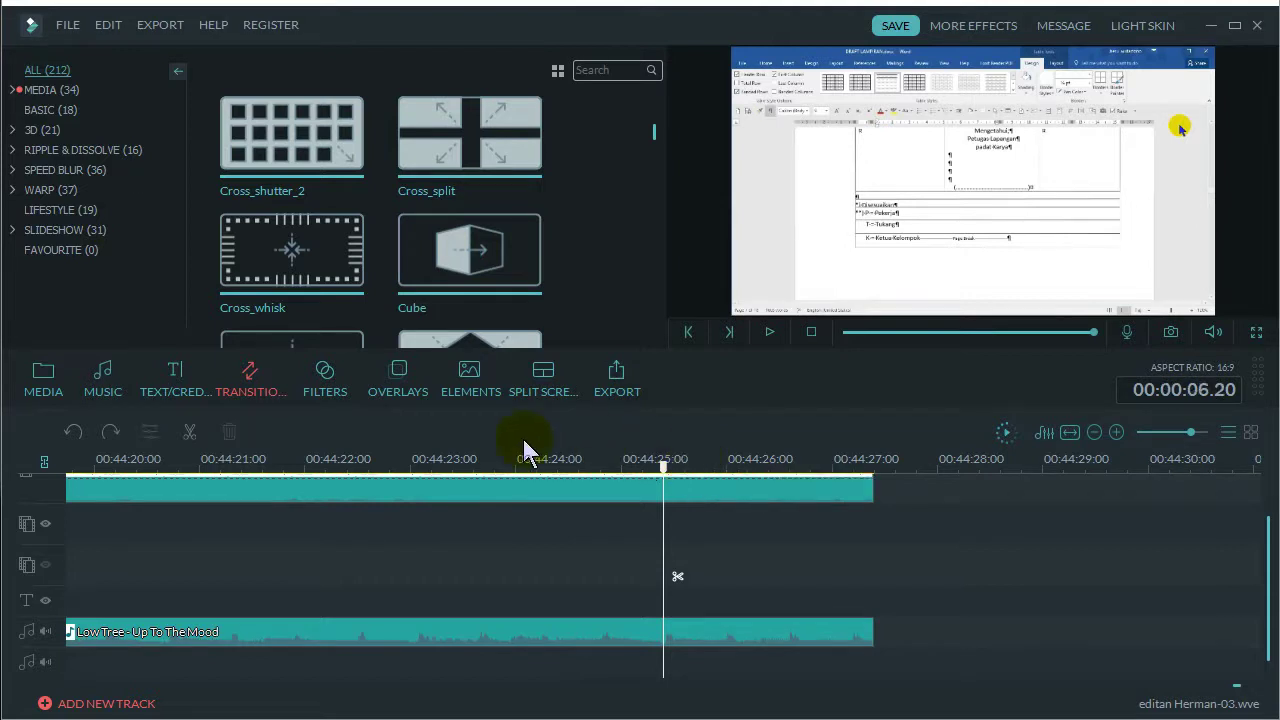
{"action": "key", "text": "Home"}
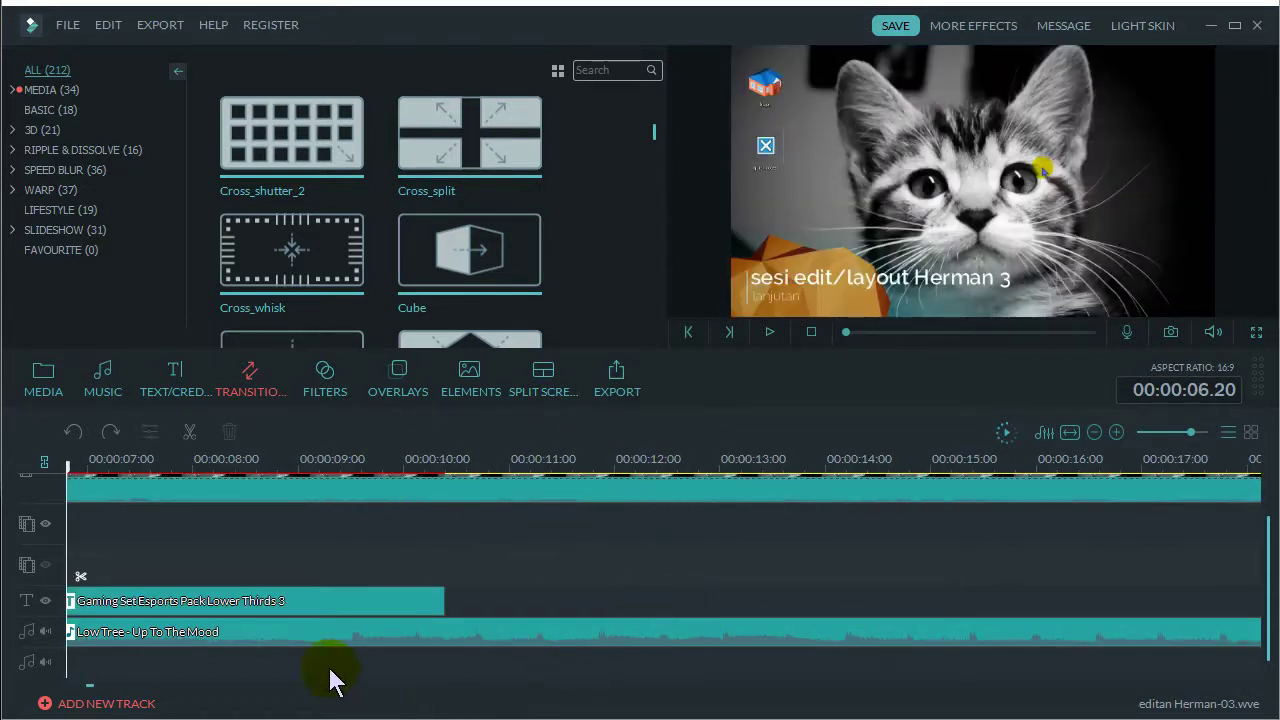
{"action": "left_click", "coordinate": [88, 690]}
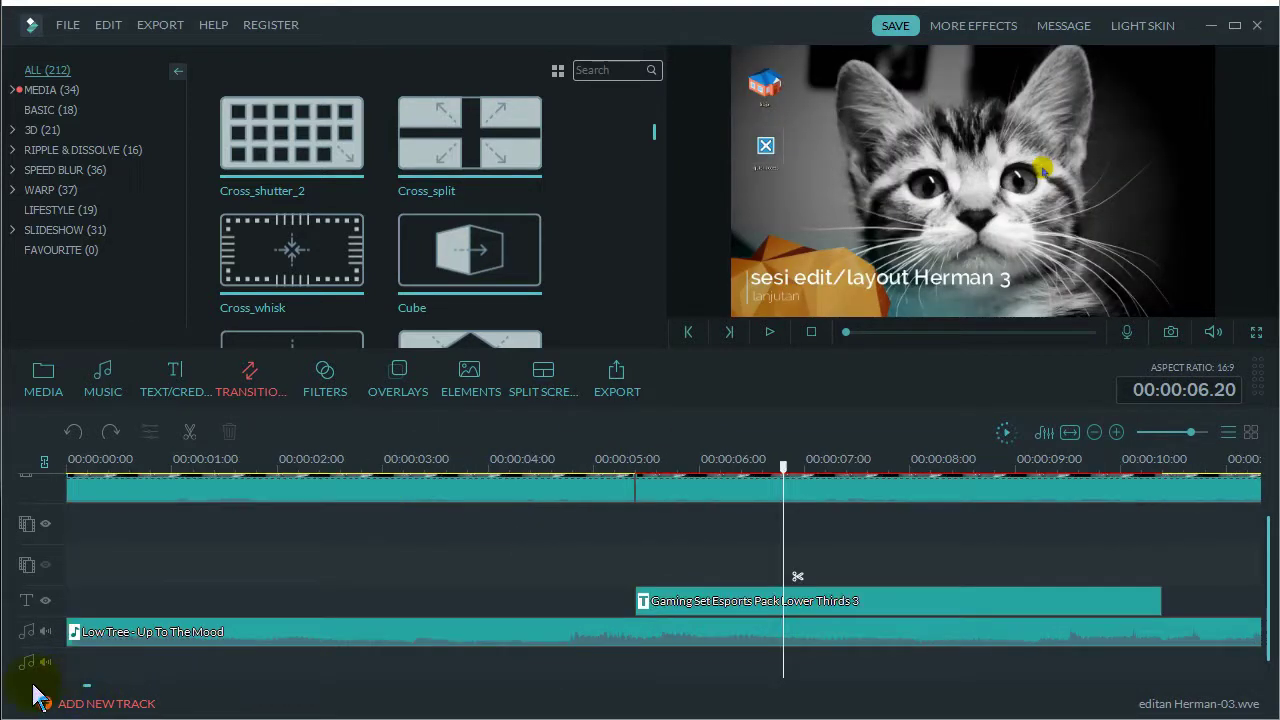
{"action": "left_click", "coordinate": [648, 486]}
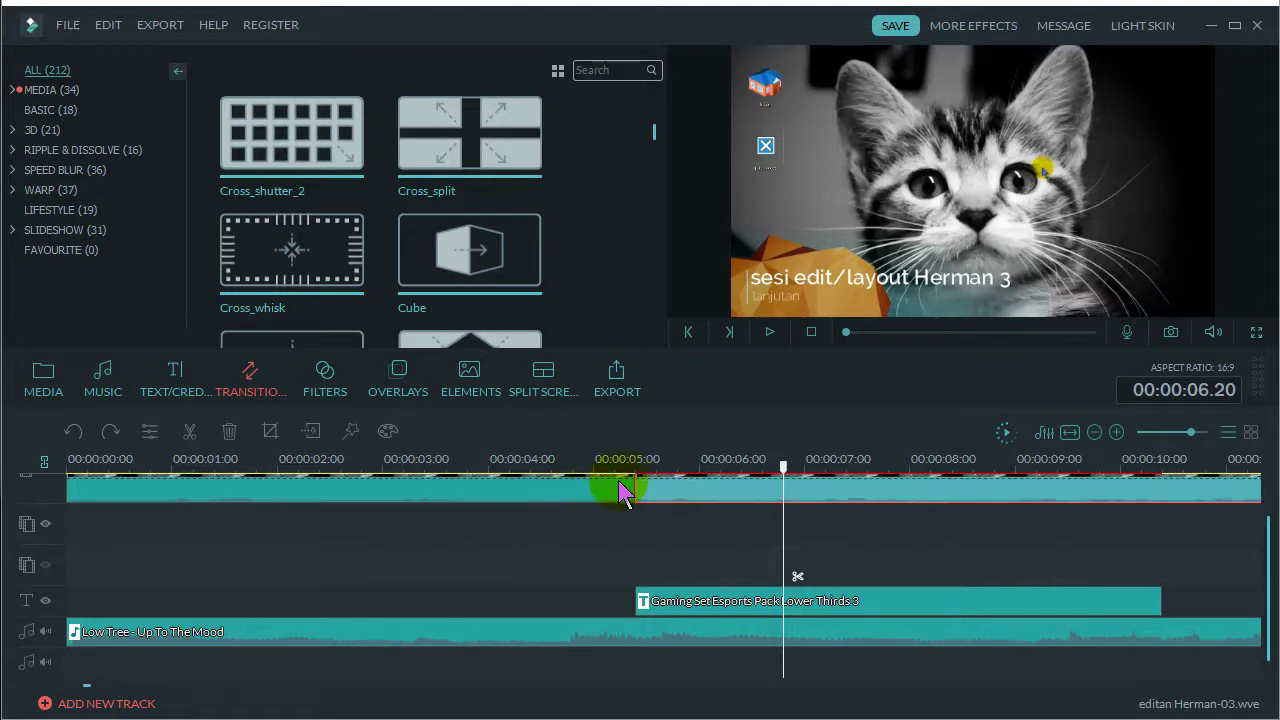
{"action": "left_click", "coordinate": [477, 283]}
{"action": "left_click_drag", "start_coordinate": [495, 265], "coordinate": [640, 515]}
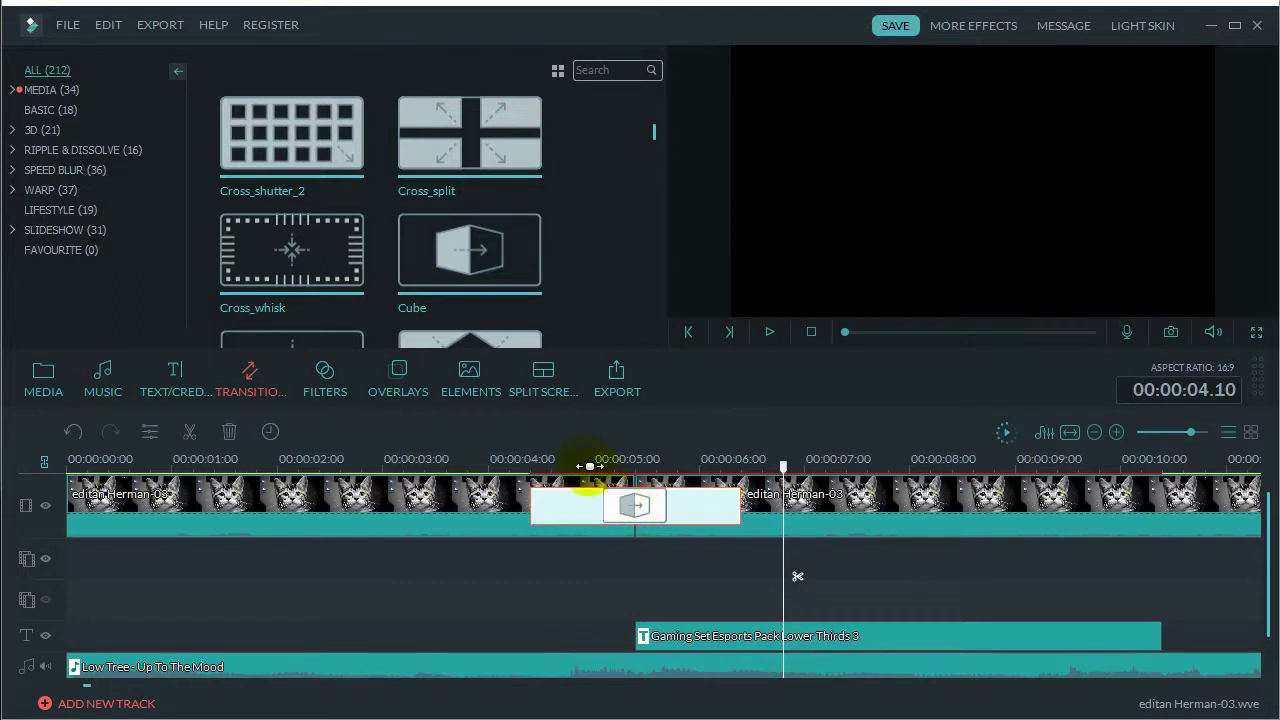
Play the video from just before the first cut to review the Cube transition
{"action": "left_click", "coordinate": [527, 465]}
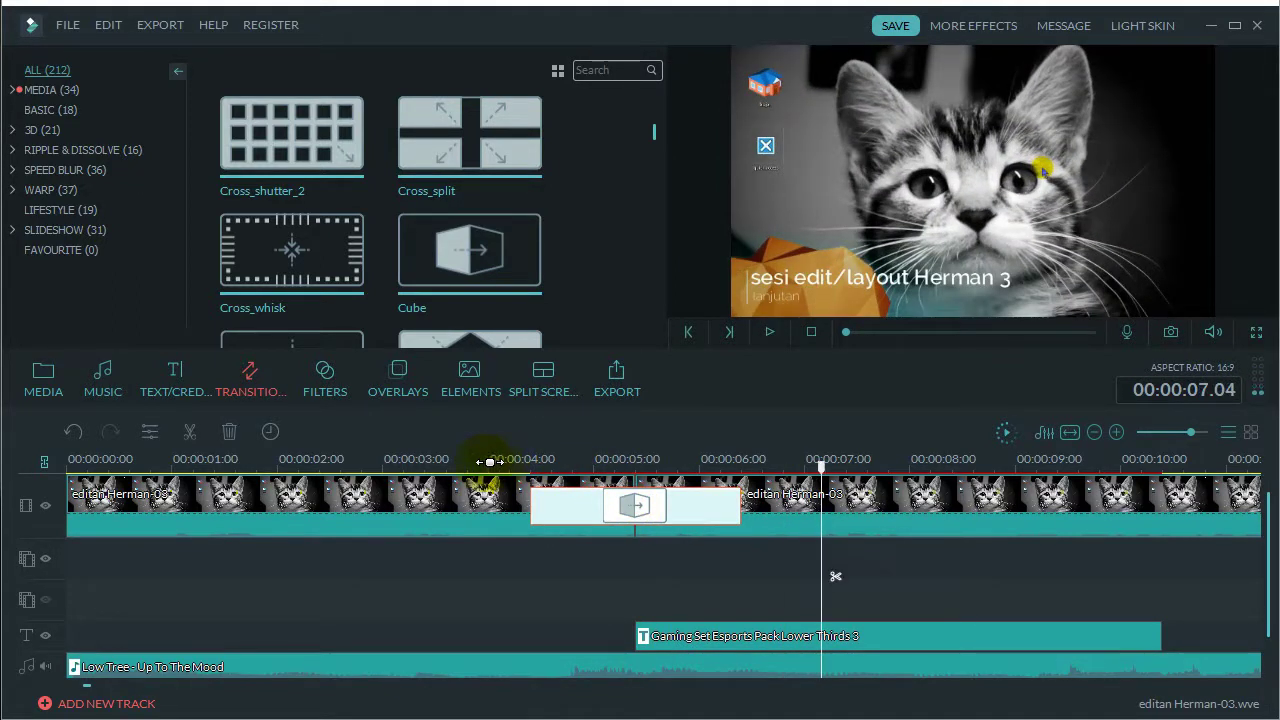
{"action": "left_click", "coordinate": [481, 465]}
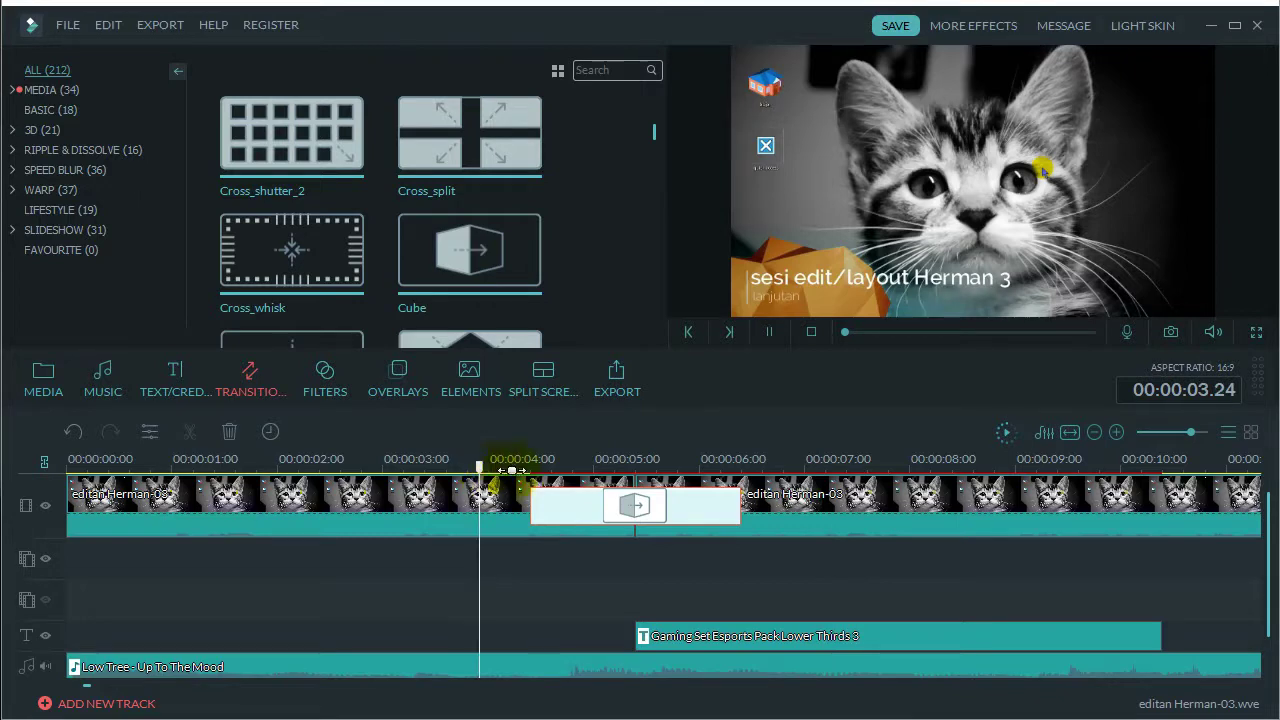
{"action": "key", "text": "space"}
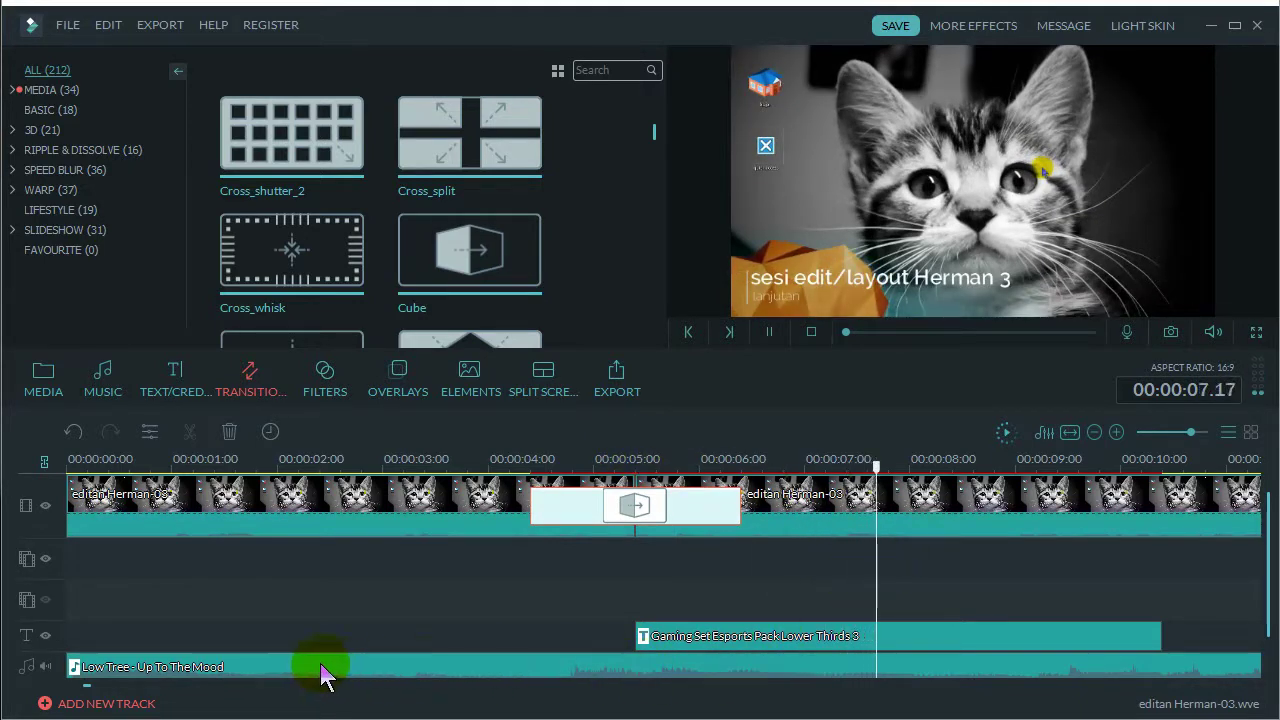
{"action": "key", "text": "space"}
Locate the moment just before the folder window opens and split the video and music clips at 00:00:29.24
{"action": "left_click_drag", "start_coordinate": [100, 689], "coordinate": [125, 693]}
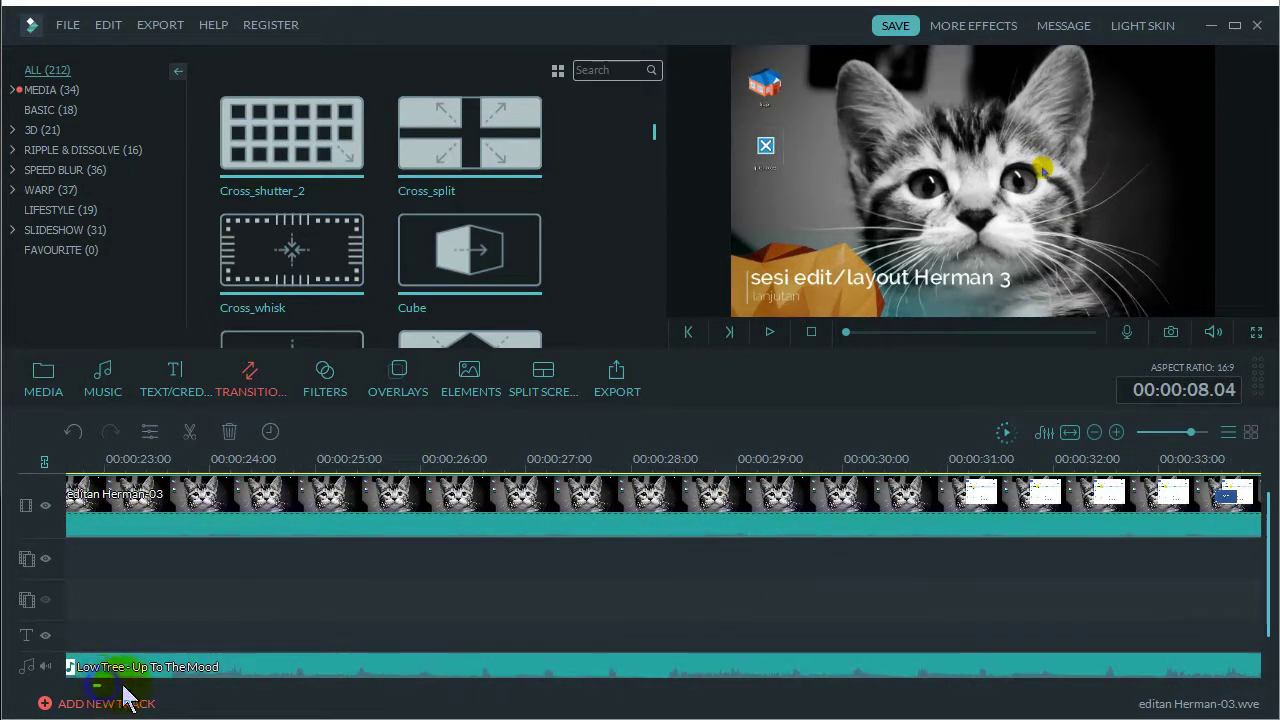
{"action": "left_click", "coordinate": [770, 468]}
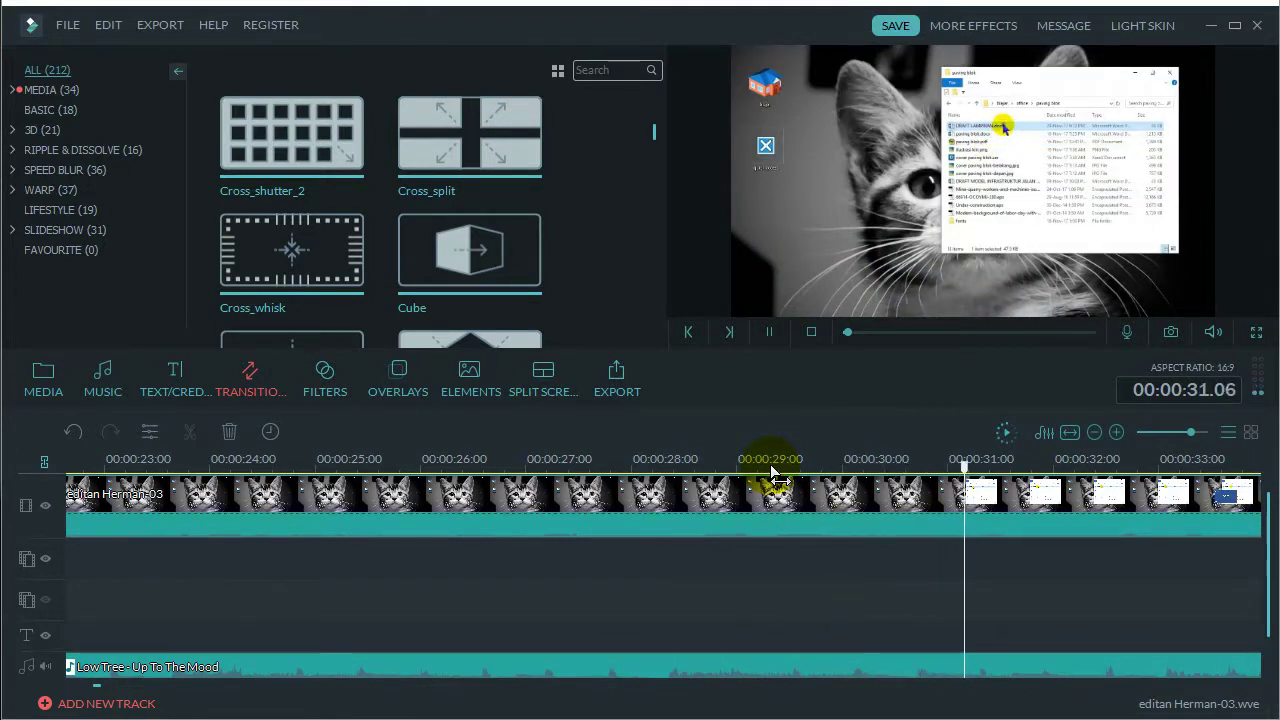
{"action": "key", "text": "space"}
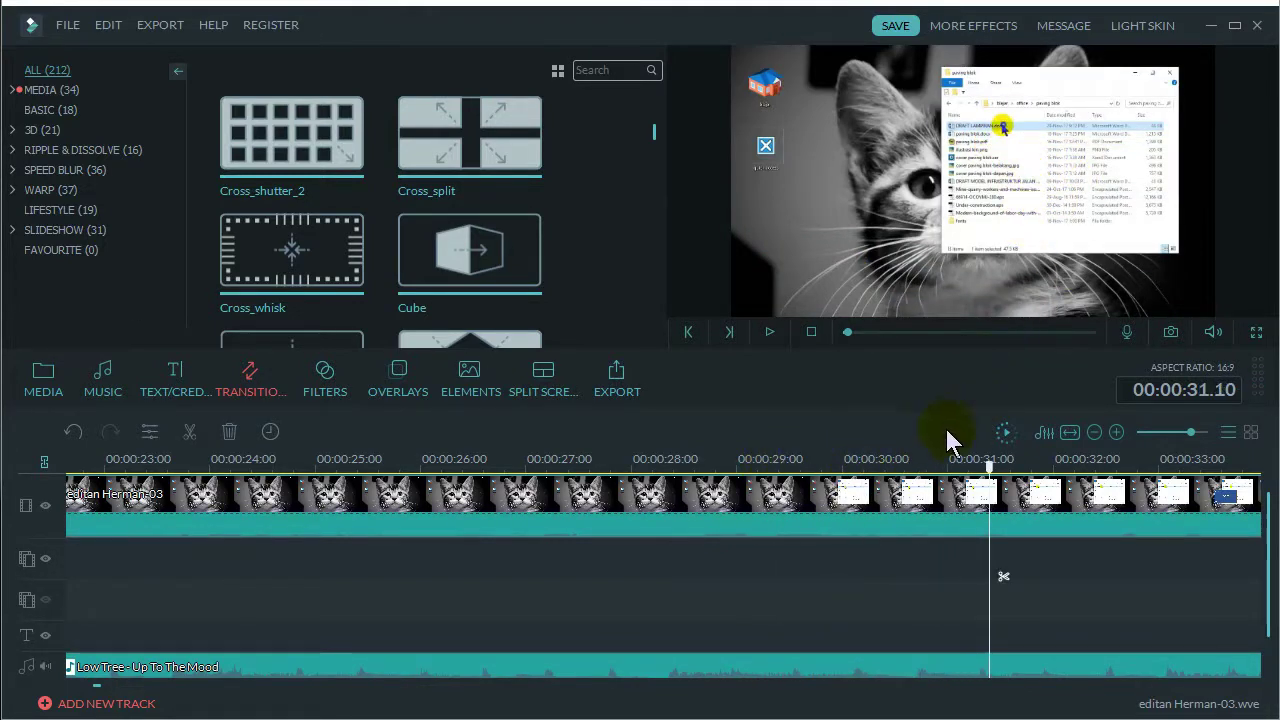
{"action": "left_click", "coordinate": [827, 465]}
{"action": "key", "text": "space"}
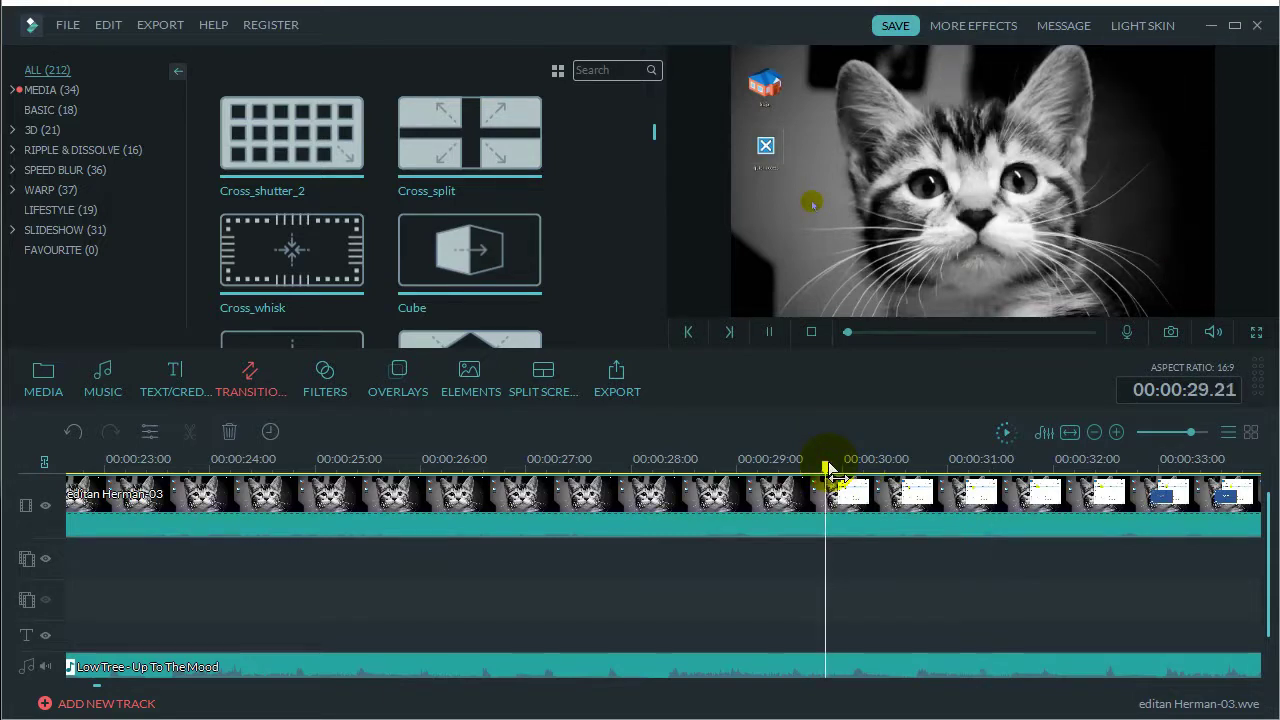
{"action": "key", "text": "space"}
{"action": "left_click", "coordinate": [822, 463]}
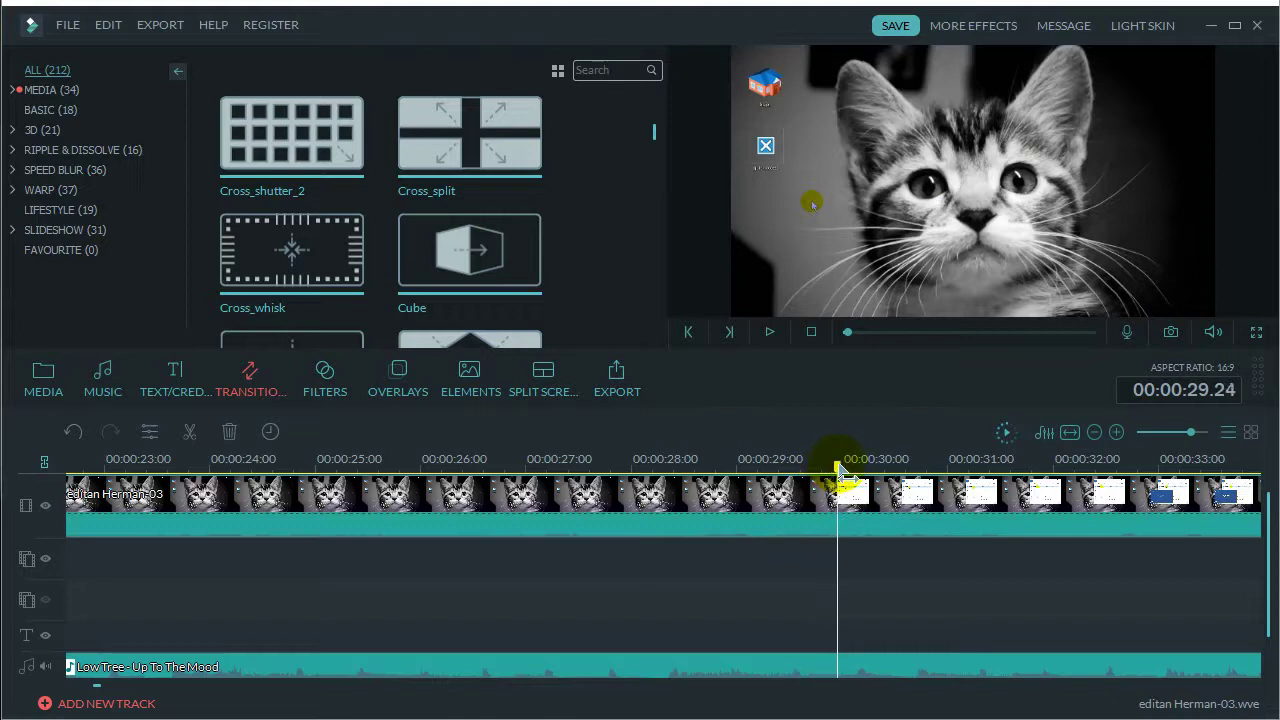
{"action": "key", "text": "ctrl+b"}
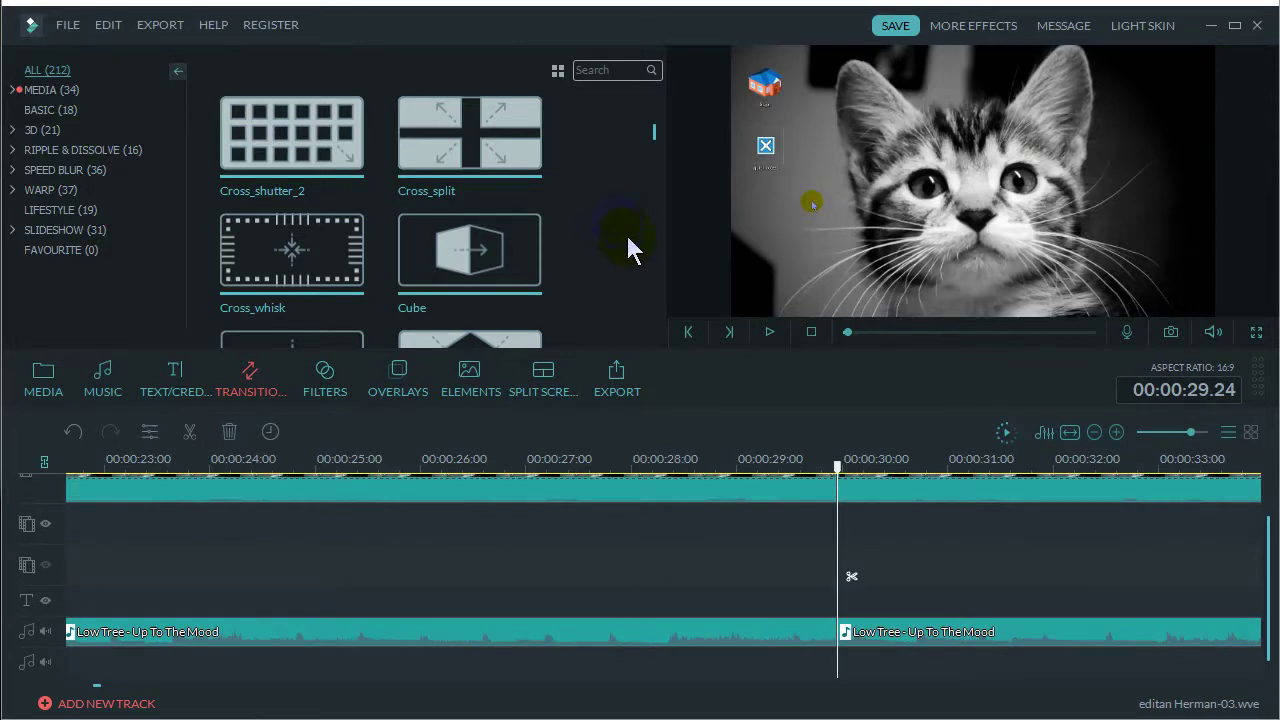
Preview the CrazyParammetricFun and Cross_split transitions from the library
{"action": "scroll", "coordinate": [625, 232], "scroll_direction": "up", "scroll_amount": 2}
{"action": "left_click", "coordinate": [871, 497]}
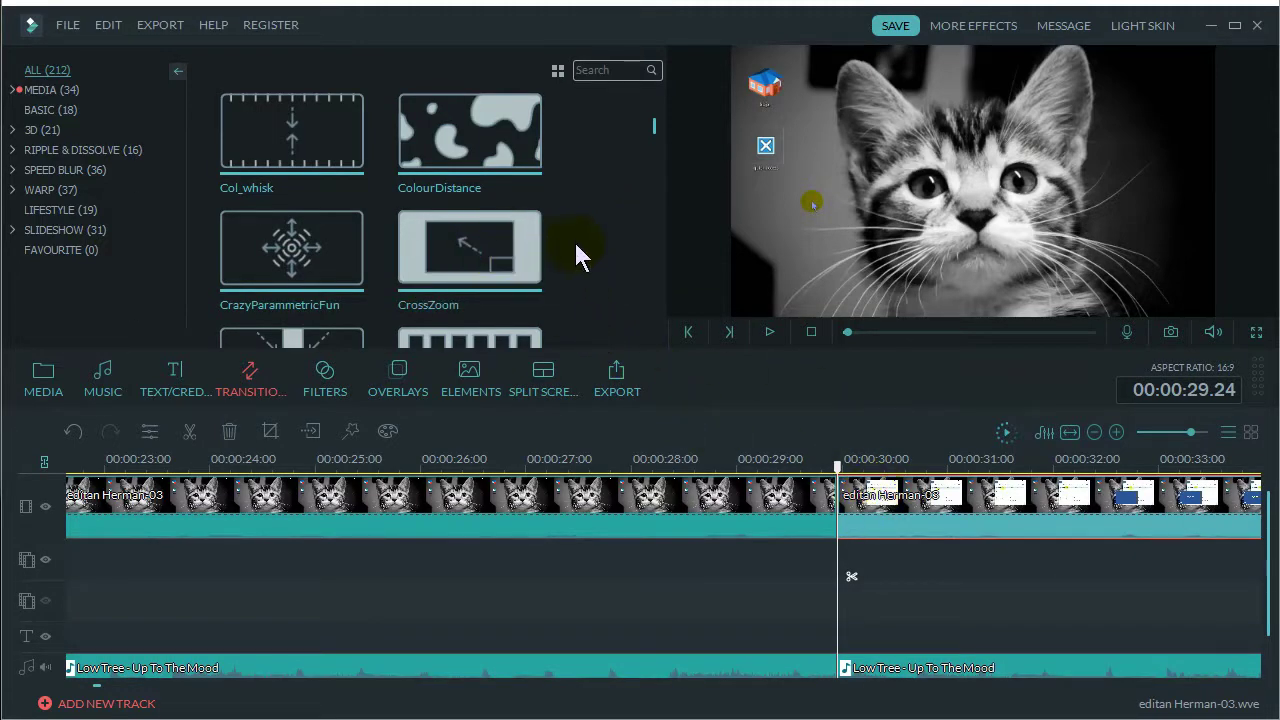
{"action": "left_click", "coordinate": [312, 245]}
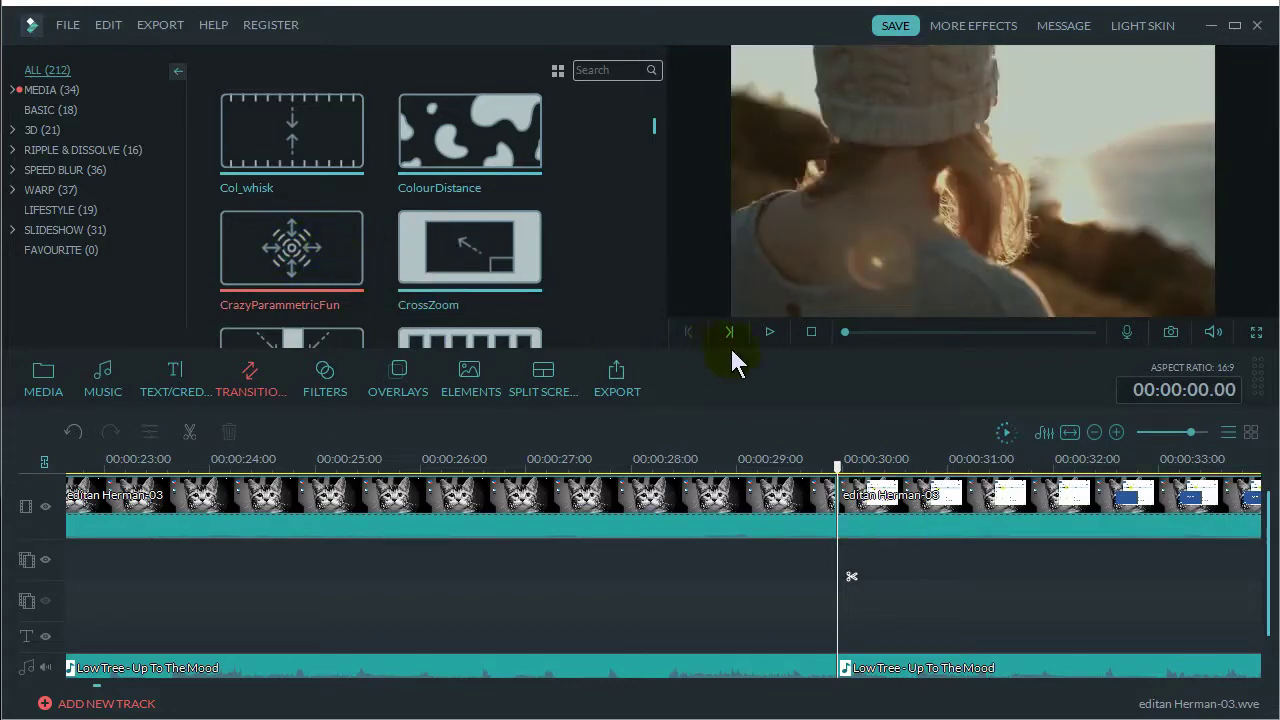
{"action": "left_click", "coordinate": [767, 334]}
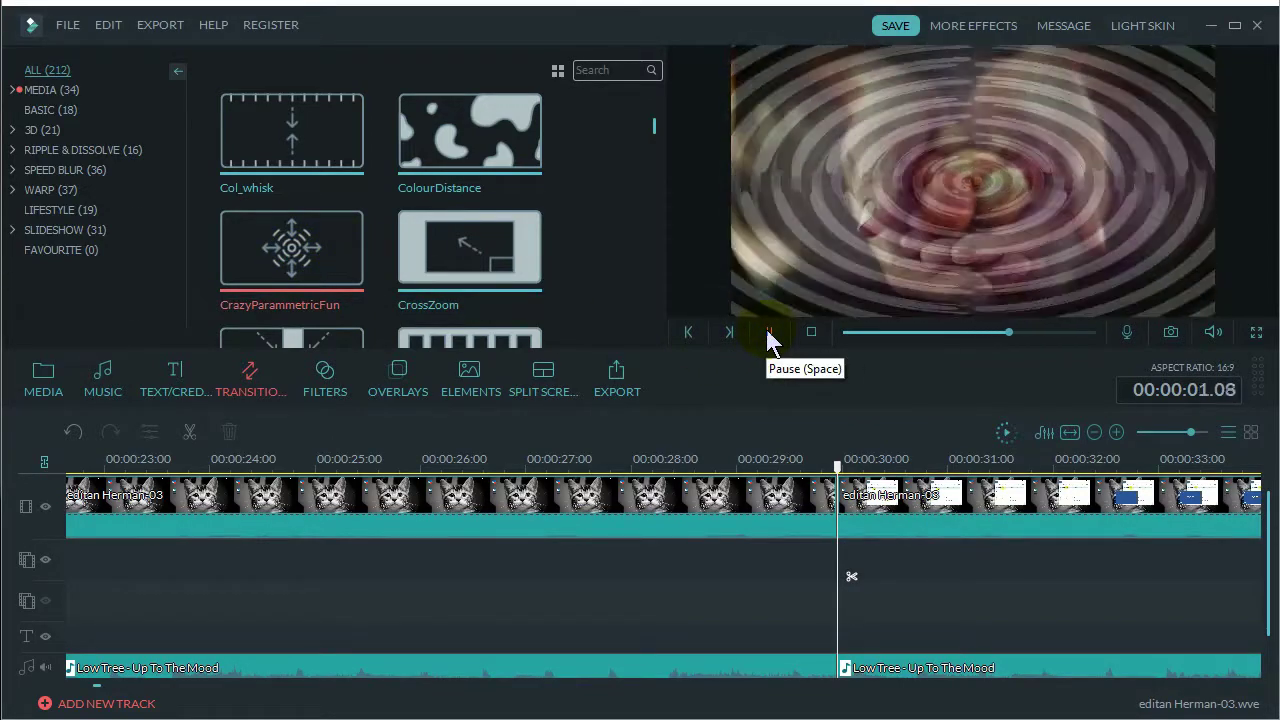
{"action": "scroll", "coordinate": [600, 272], "scroll_direction": "down", "scroll_amount": 3}
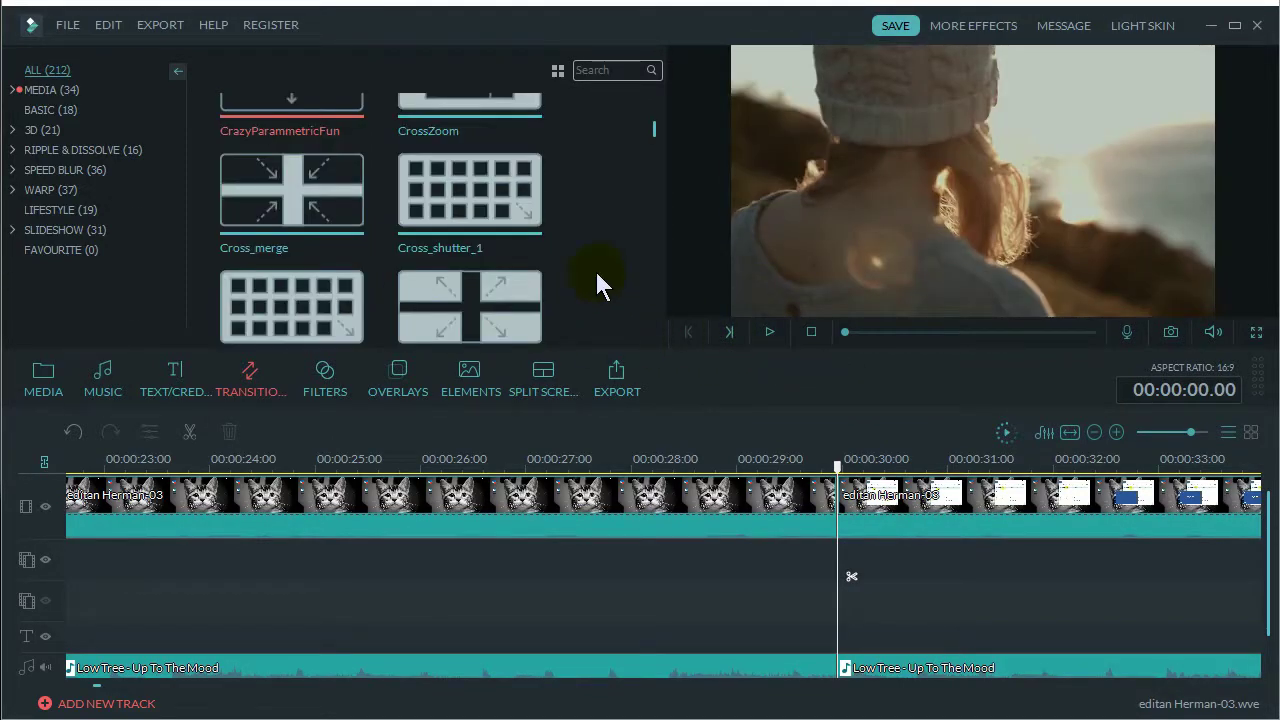
{"action": "left_click", "coordinate": [520, 310]}
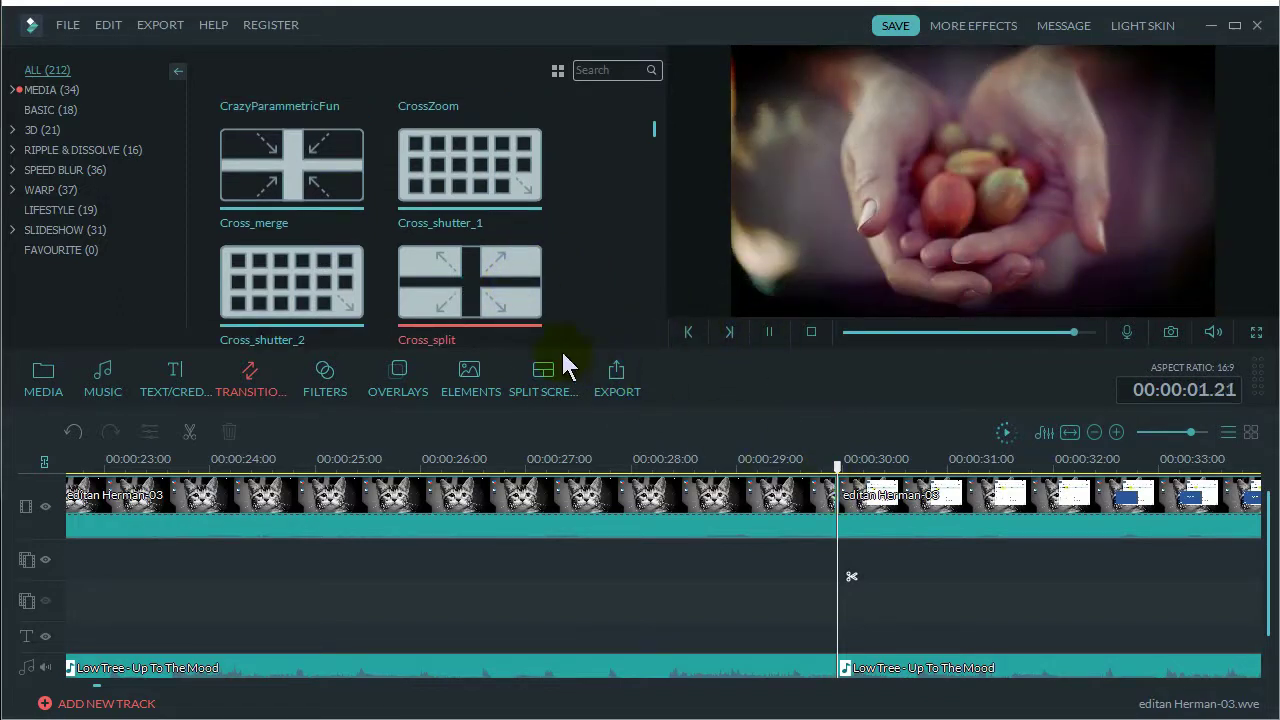
Place the Cross_split transition over the video cut at 00:00:29.24 and play the video across it
{"action": "left_click_drag", "start_coordinate": [505, 300], "coordinate": [831, 510]}
{"action": "left_click", "coordinate": [708, 467]}
{"action": "key", "text": "space"}
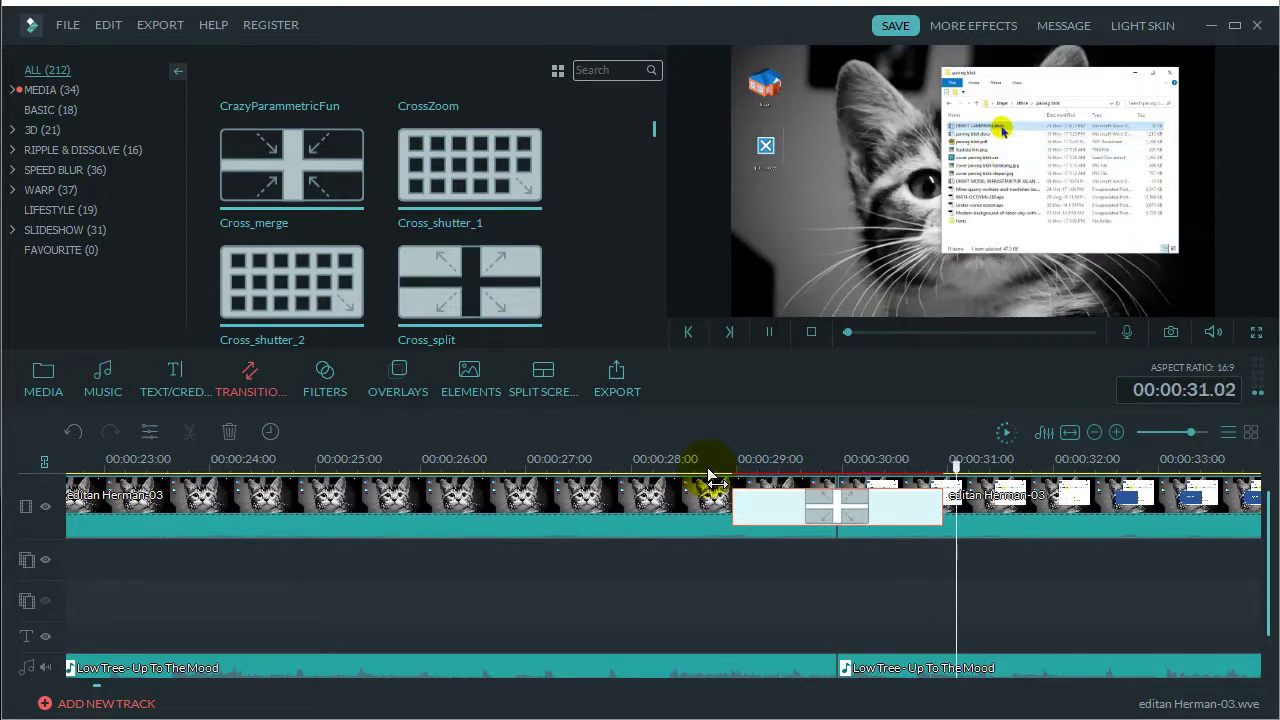
{"action": "key", "text": "space"}
Replay the video across the Cross_split transition, and remove that transition from the cut
{"action": "left_click_drag", "start_coordinate": [651, 463], "coordinate": [663, 465]}
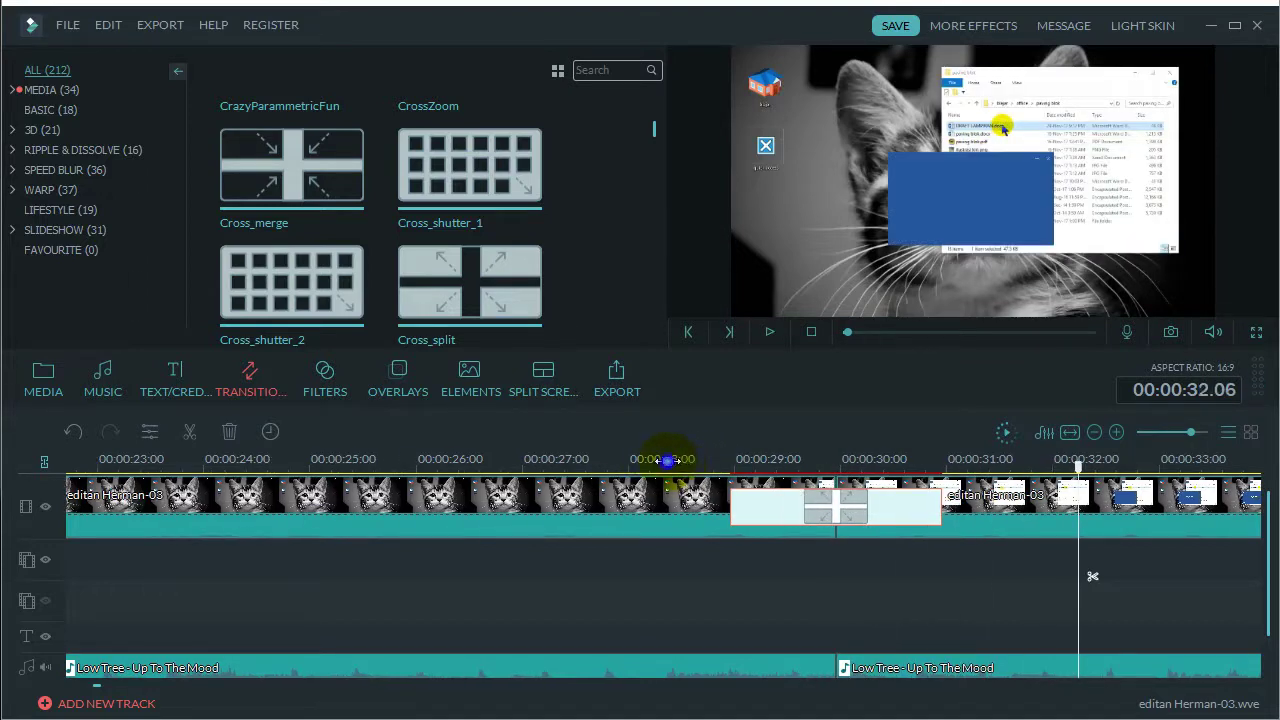
{"action": "left_click", "coordinate": [667, 461]}
{"action": "key", "text": "space"}
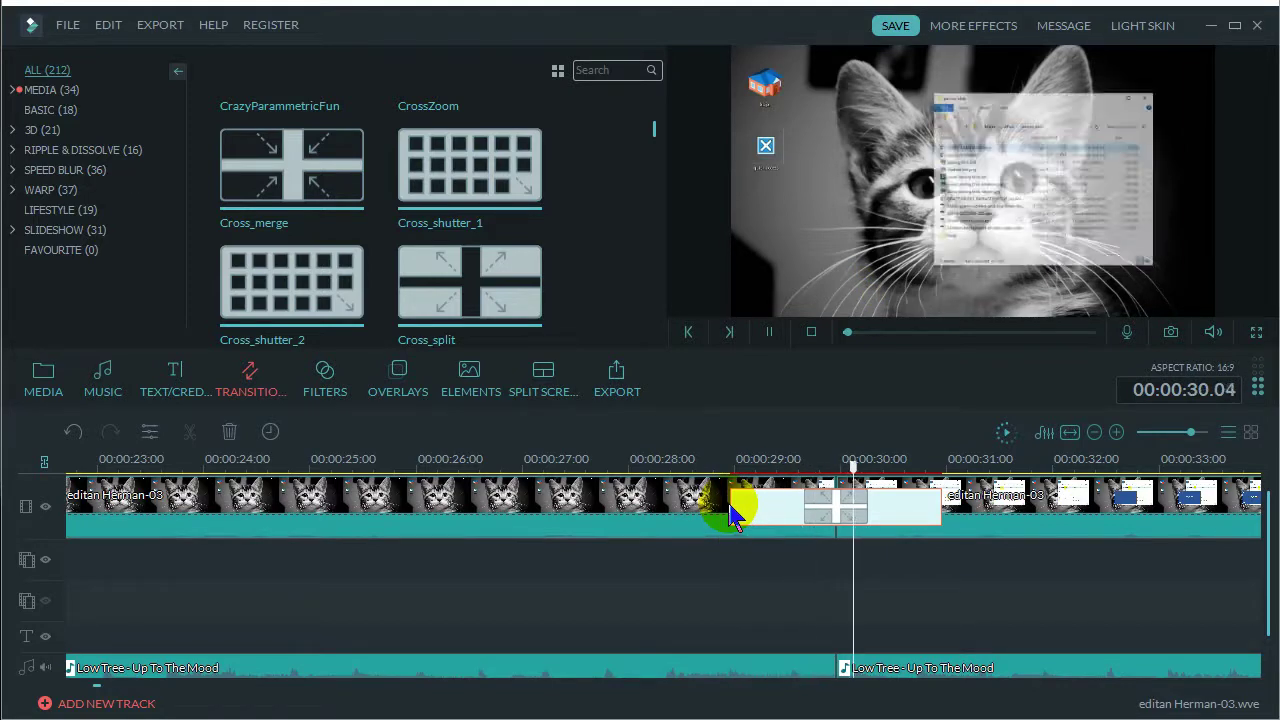
{"action": "left_click", "coordinate": [787, 517]}
{"action": "left_click_drag", "start_coordinate": [790, 514], "coordinate": [580, 294]}
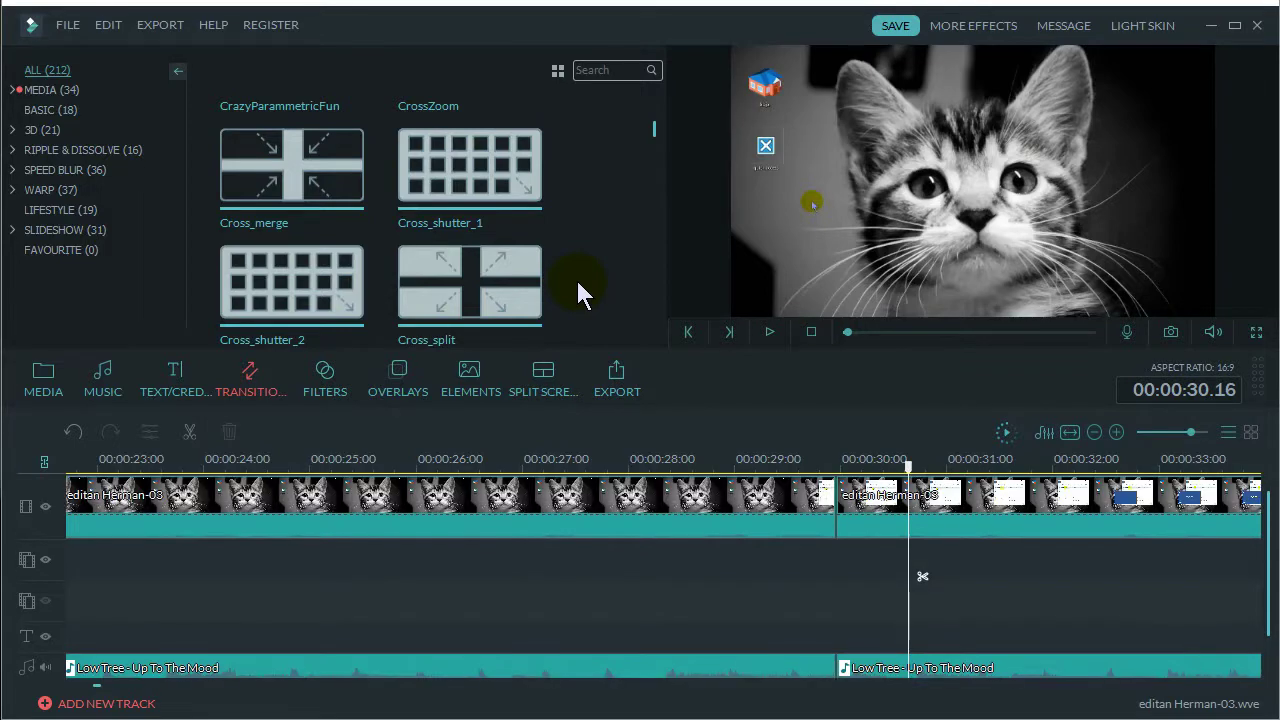
Preview the Kaleidoscope transition and the dotted-edge wipe transition below Linear Wipe in the library
{"action": "scroll", "coordinate": [579, 284], "scroll_direction": "down", "scroll_amount": 3}
{"action": "scroll", "coordinate": [575, 275], "scroll_direction": "down", "scroll_amount": 10}
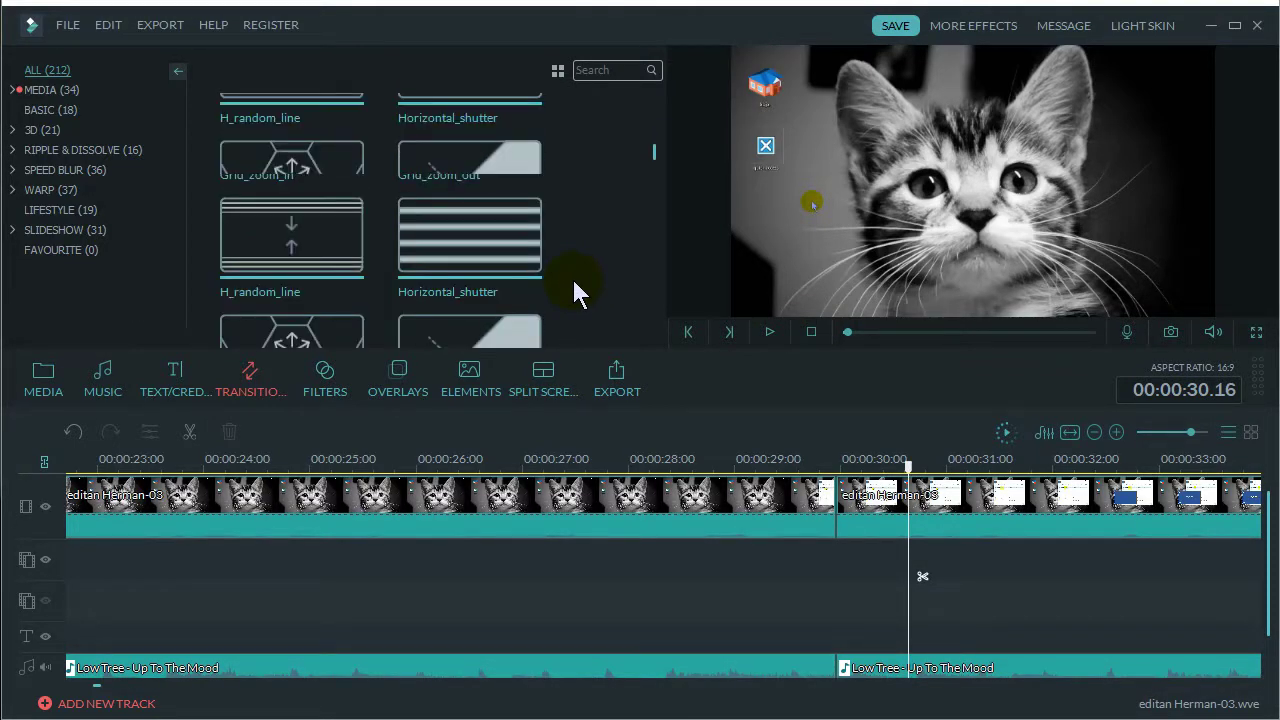
{"action": "scroll", "coordinate": [571, 276], "scroll_direction": "down", "scroll_amount": 2}
{"action": "left_click", "coordinate": [373, 205]}
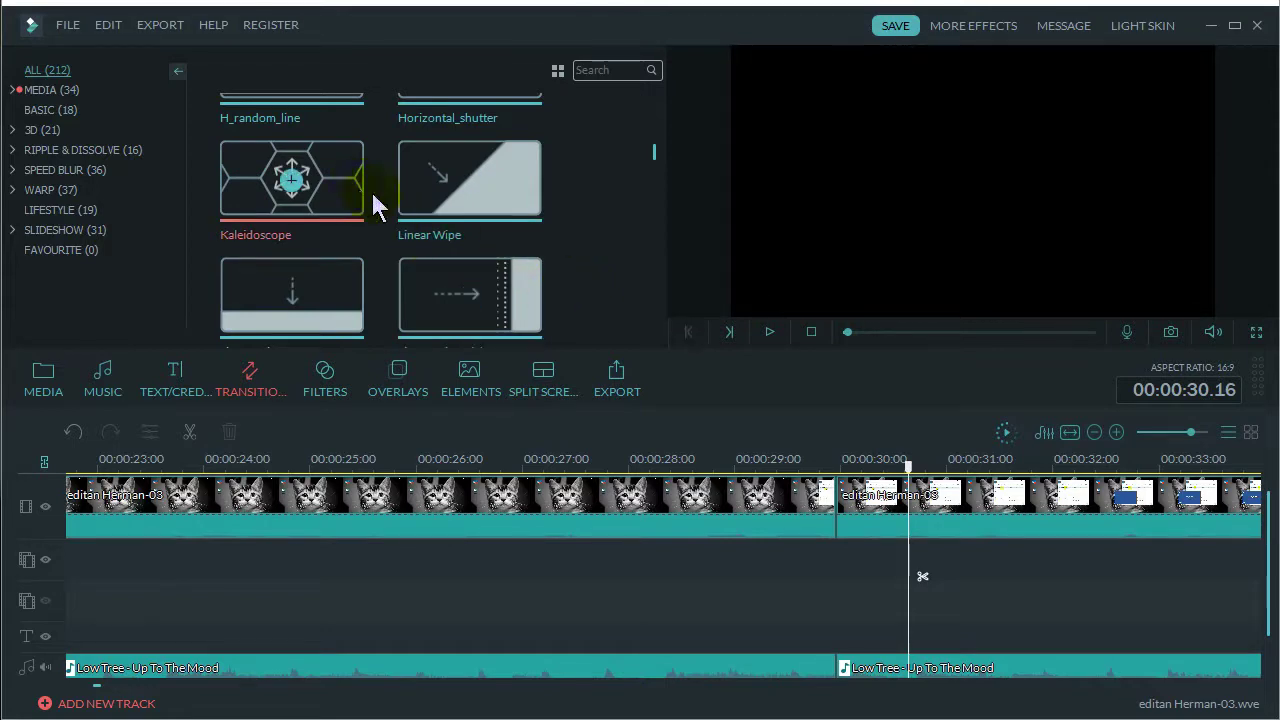
{"action": "left_click", "coordinate": [767, 332]}
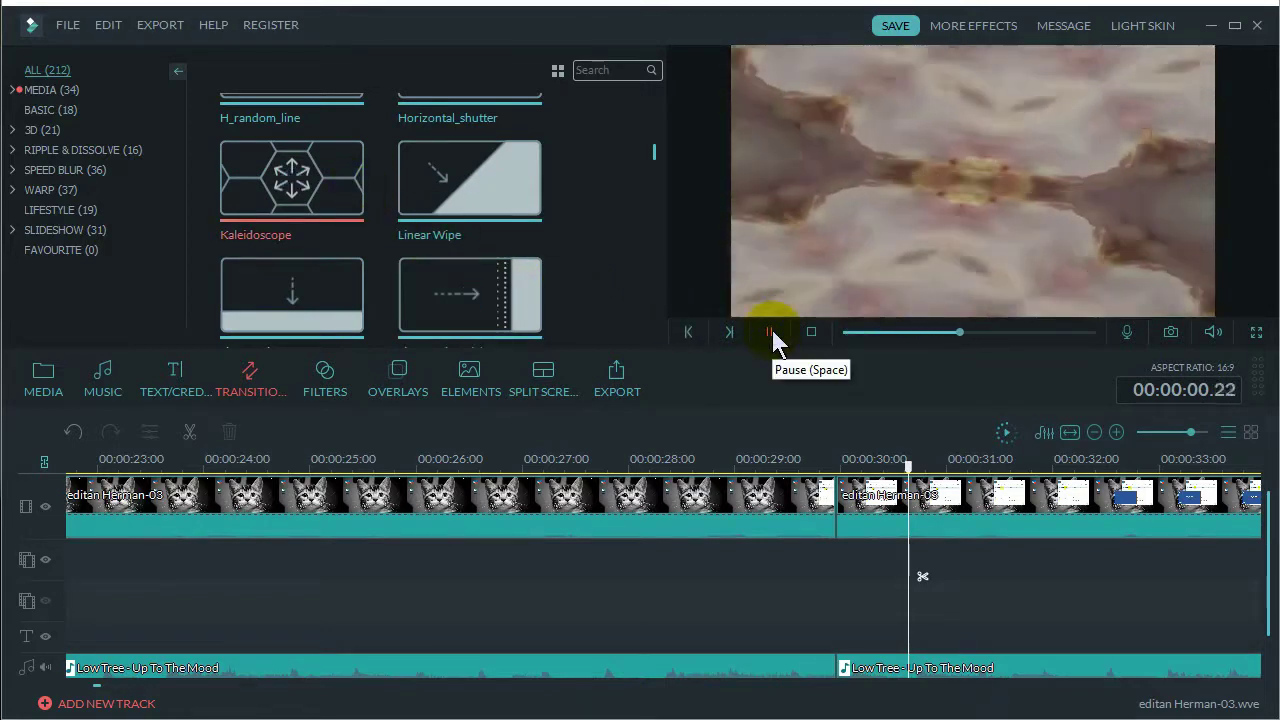
{"action": "left_click", "coordinate": [470, 295]}
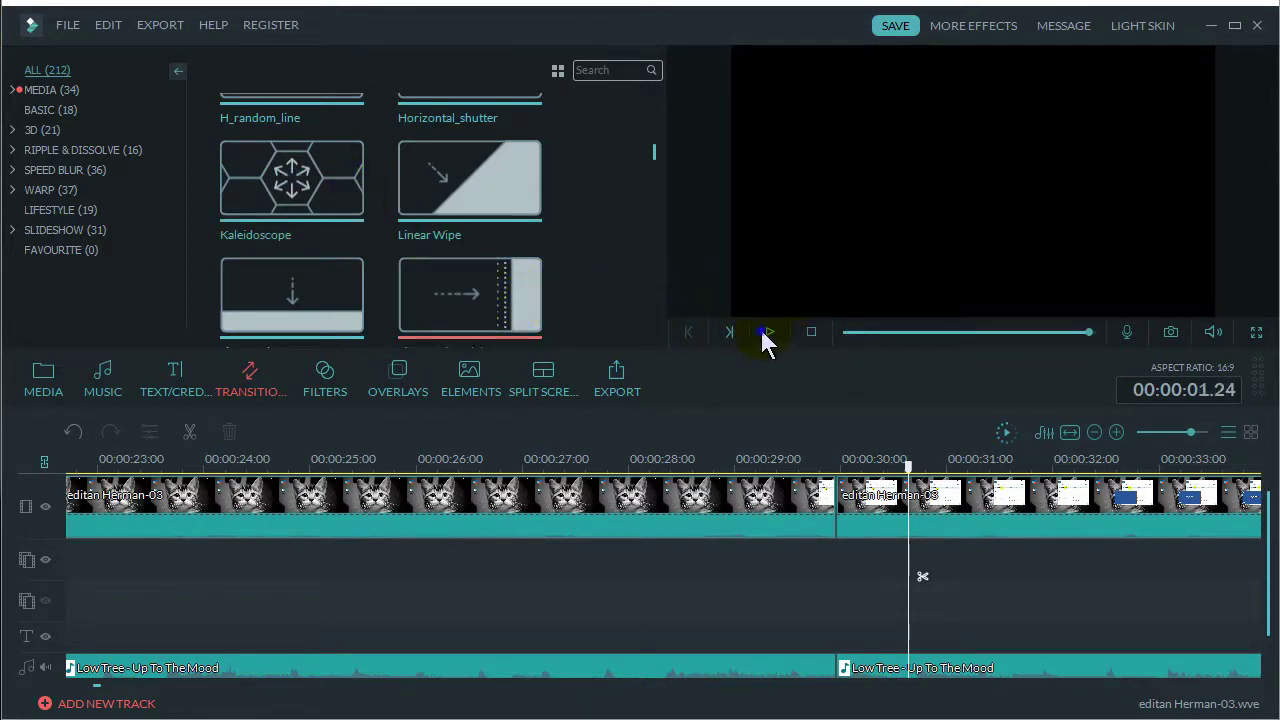
{"action": "left_click", "coordinate": [770, 333]}
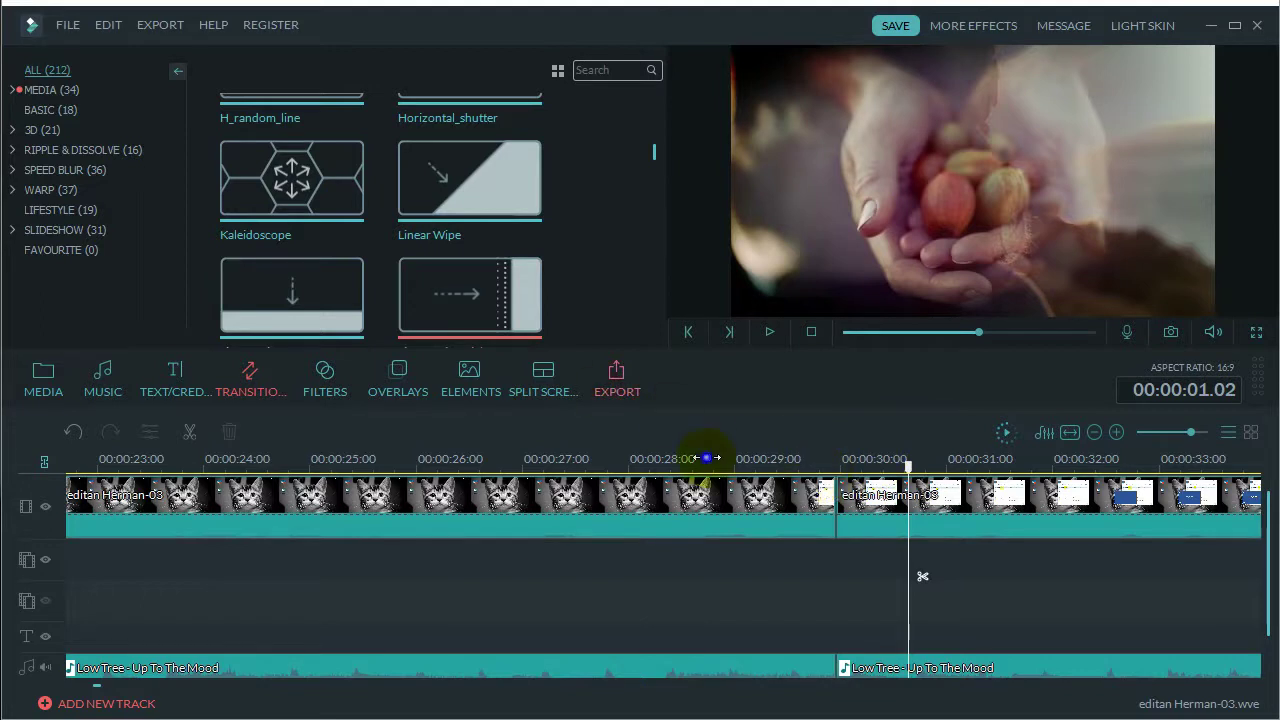
Try the dotted-edge wipe transition on the cut at 00:00:29.24 by playing across it, and delete the transition
{"action": "left_click_drag", "start_coordinate": [707, 458], "coordinate": [709, 470]}
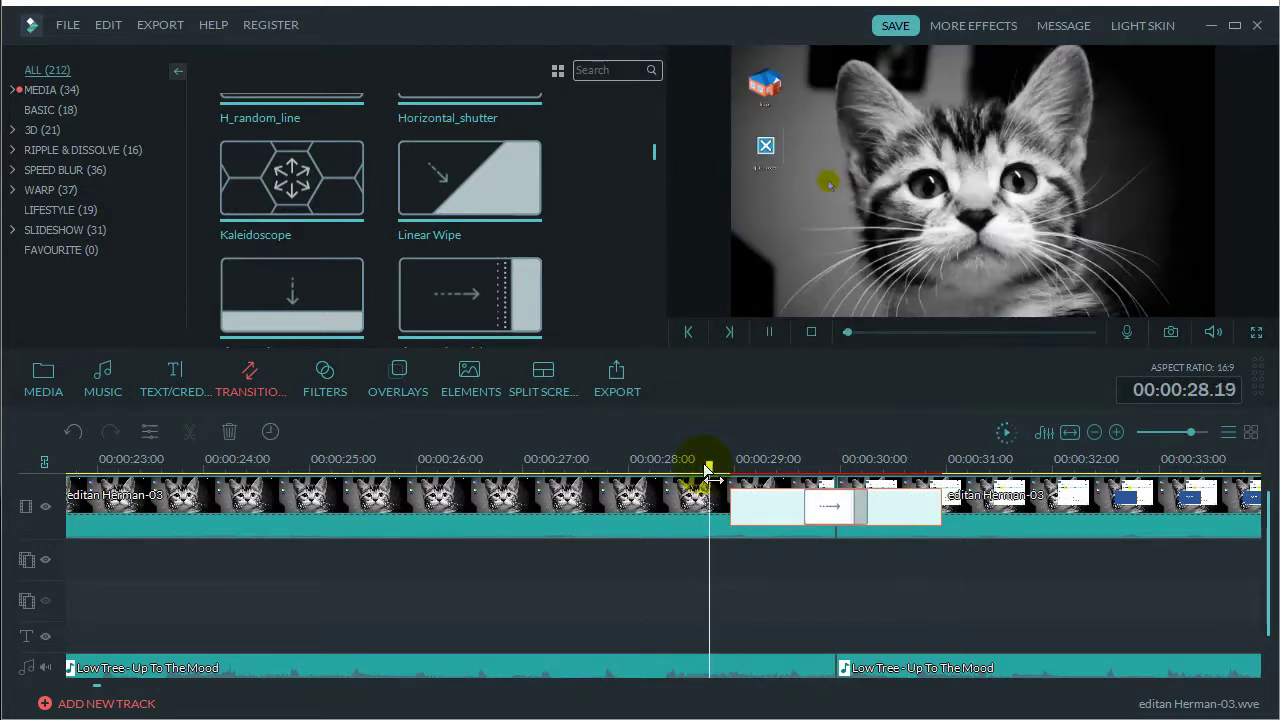
{"action": "key", "text": "space"}
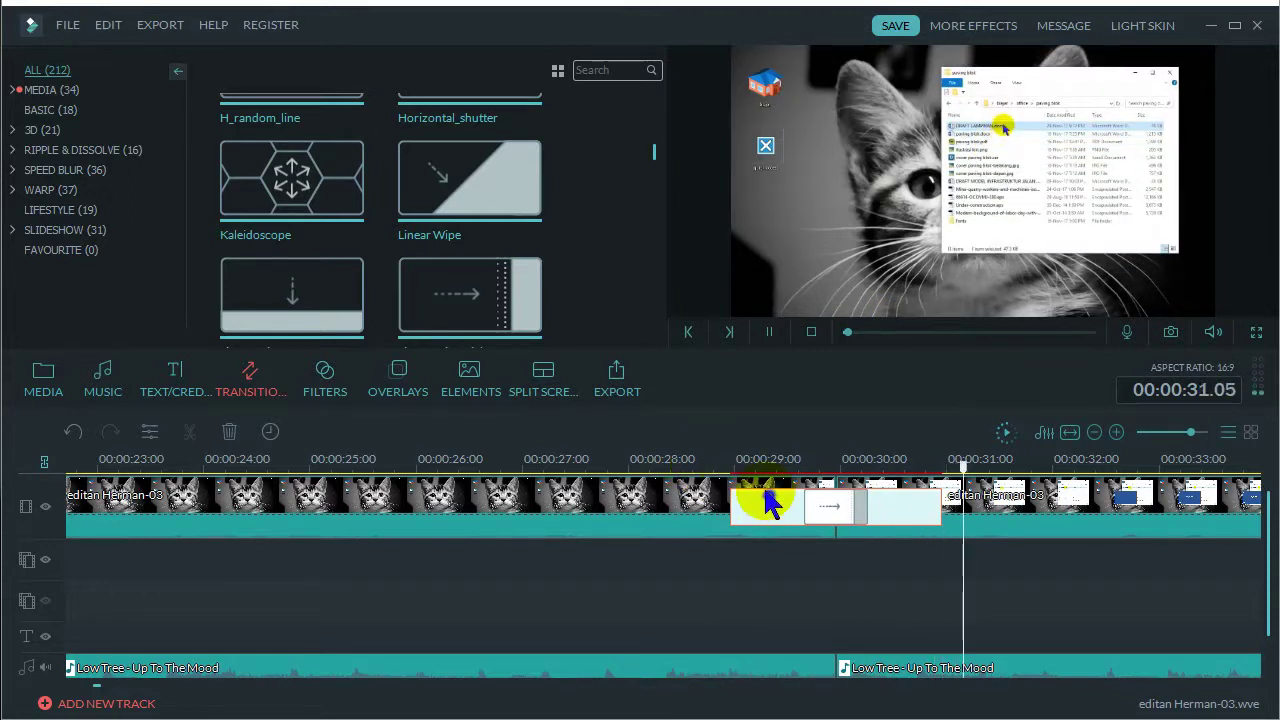
{"action": "key", "text": "Delete"}
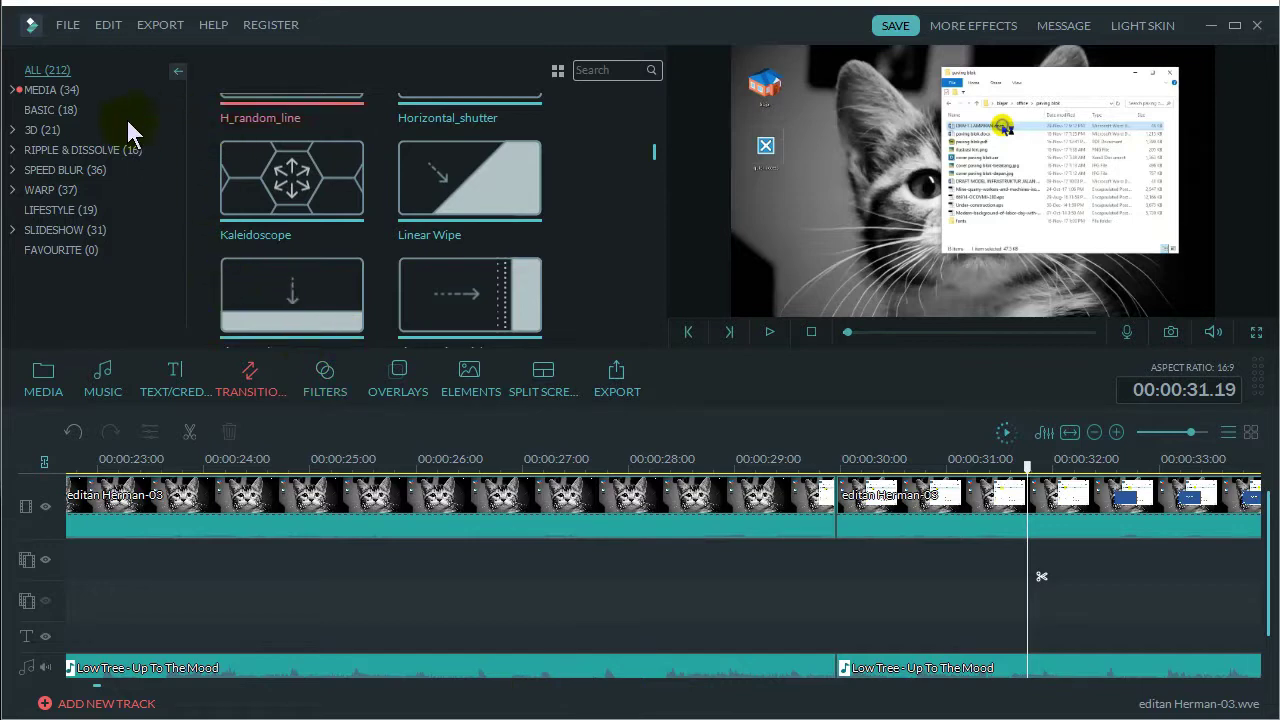
Show the media album, switch to File Explorer and open the Pictures folder beside the album
{"action": "left_click", "coordinate": [62, 364]}
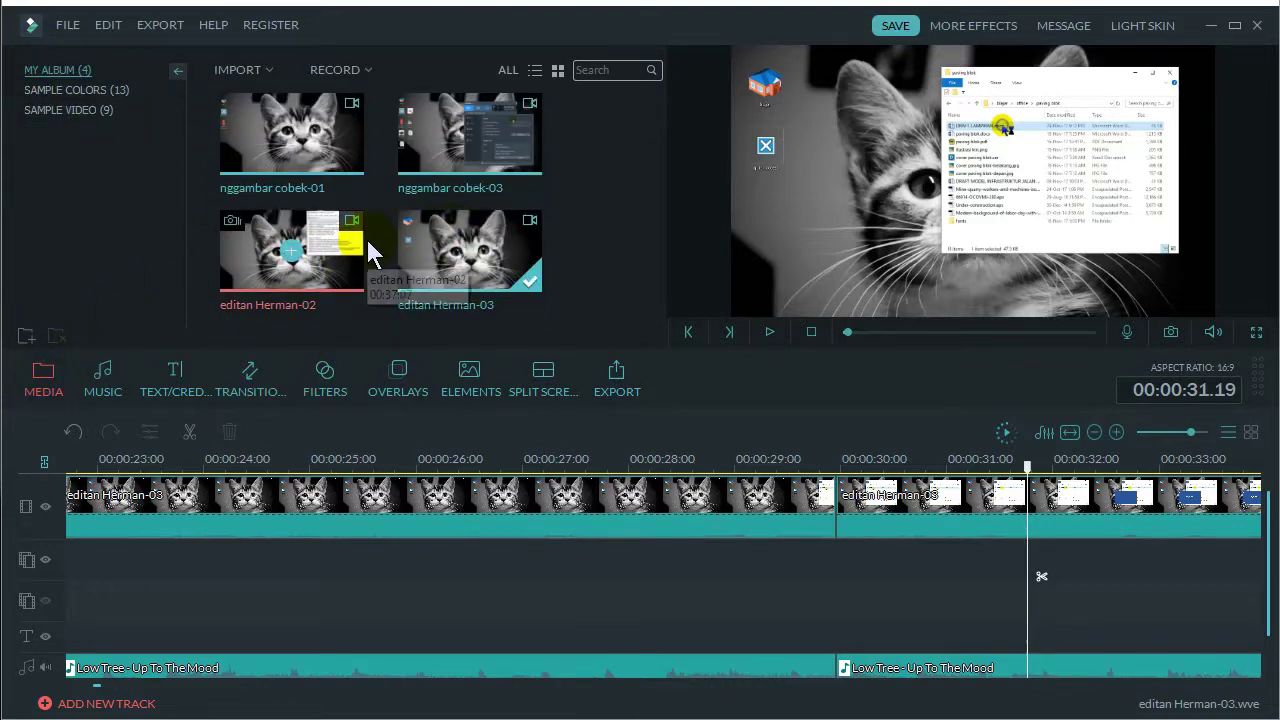
{"action": "key", "text": "alt+Tab"}
{"action": "left_click", "coordinate": [845, 400]}
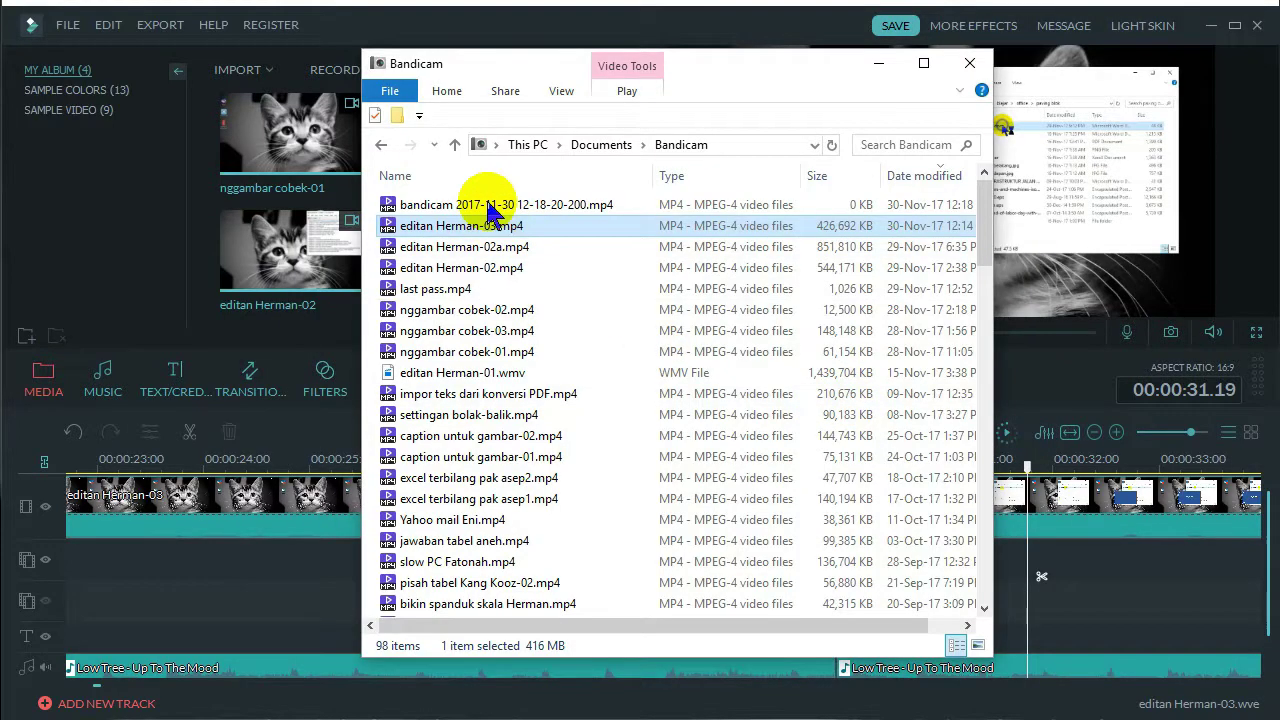
{"action": "left_click", "coordinate": [590, 147]}
{"action": "left_click", "coordinate": [525, 145]}
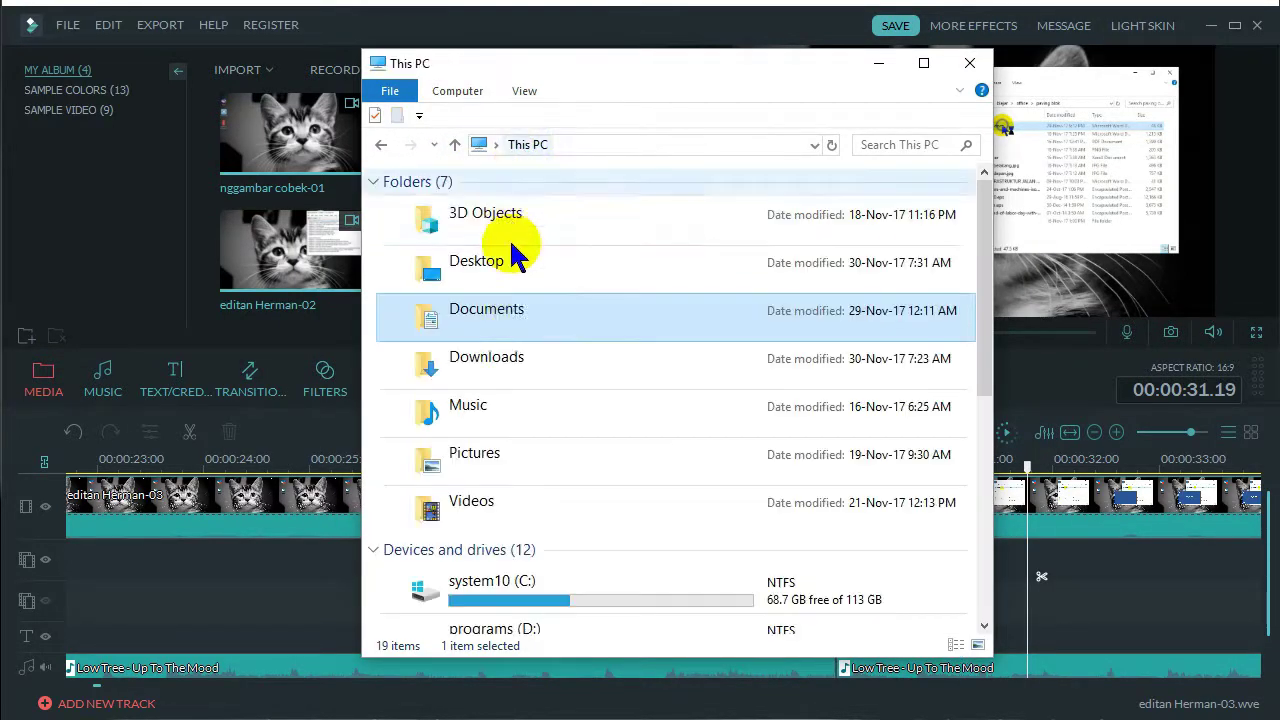
{"action": "left_click", "coordinate": [577, 451]}
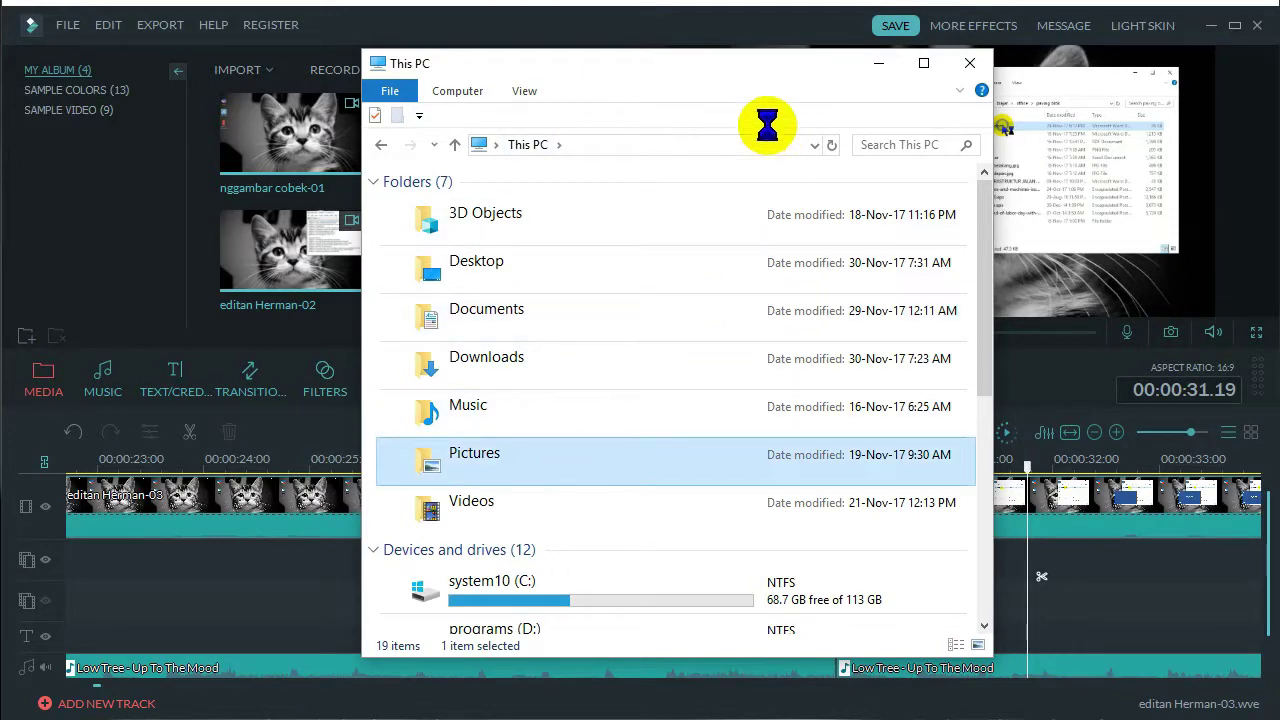
{"action": "left_click_drag", "start_coordinate": [737, 74], "coordinate": [893, 69]}
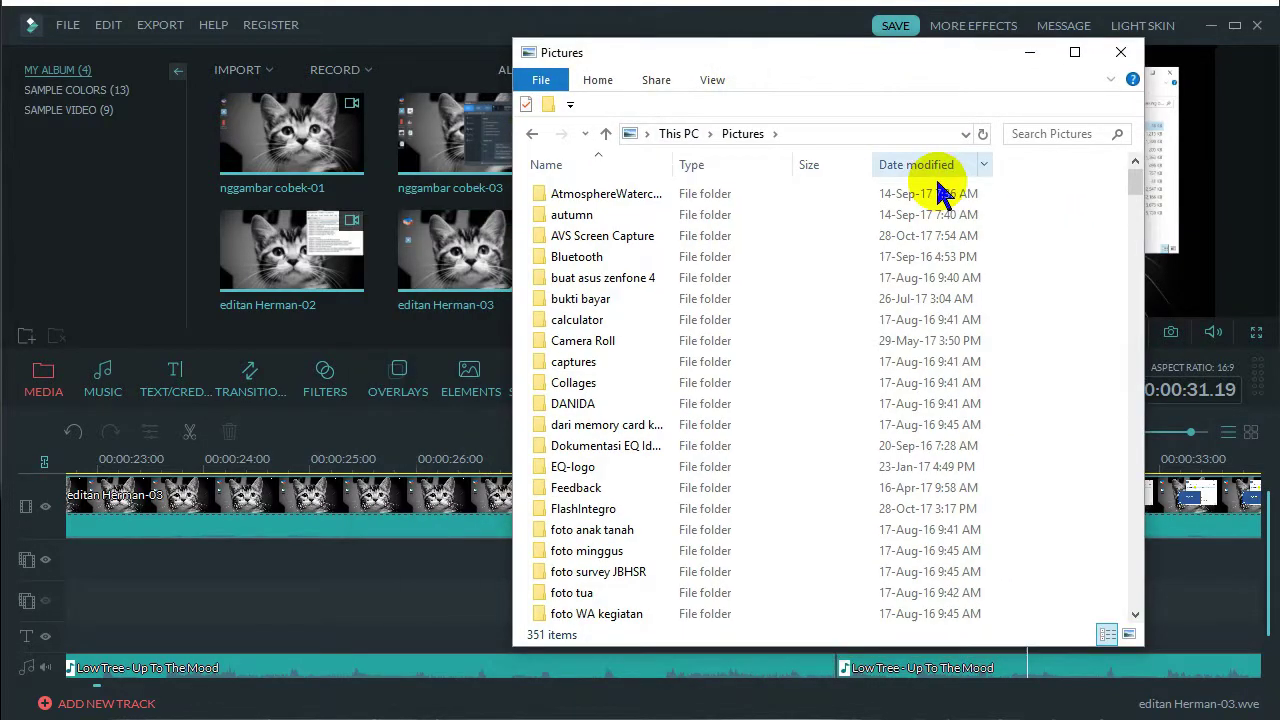
Show the Pictures folder as thumbnails and import the image 86_movie_battle_colors_by_markerguru-d373ic0.jpg into Filmora's media album
{"action": "scroll", "coordinate": [914, 214], "scroll_direction": "down", "scroll_amount": 15}
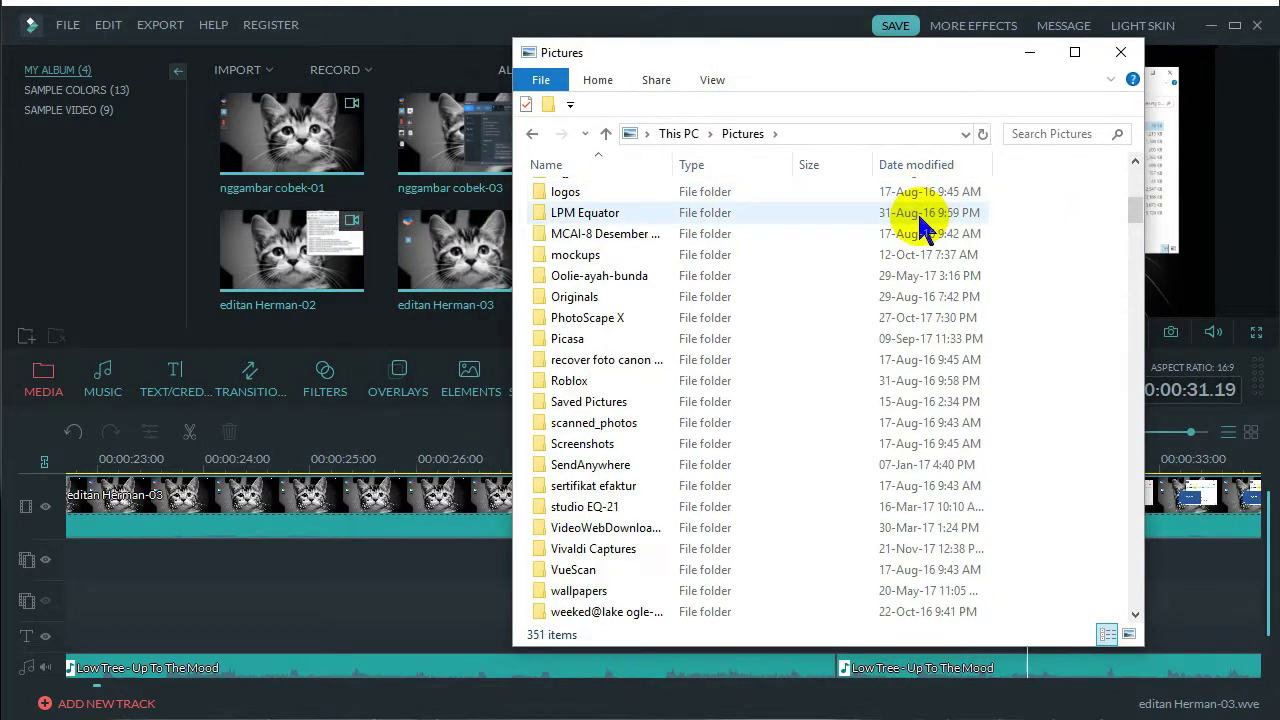
{"action": "left_click", "coordinate": [714, 80]}
{"action": "left_click", "coordinate": [763, 110]}
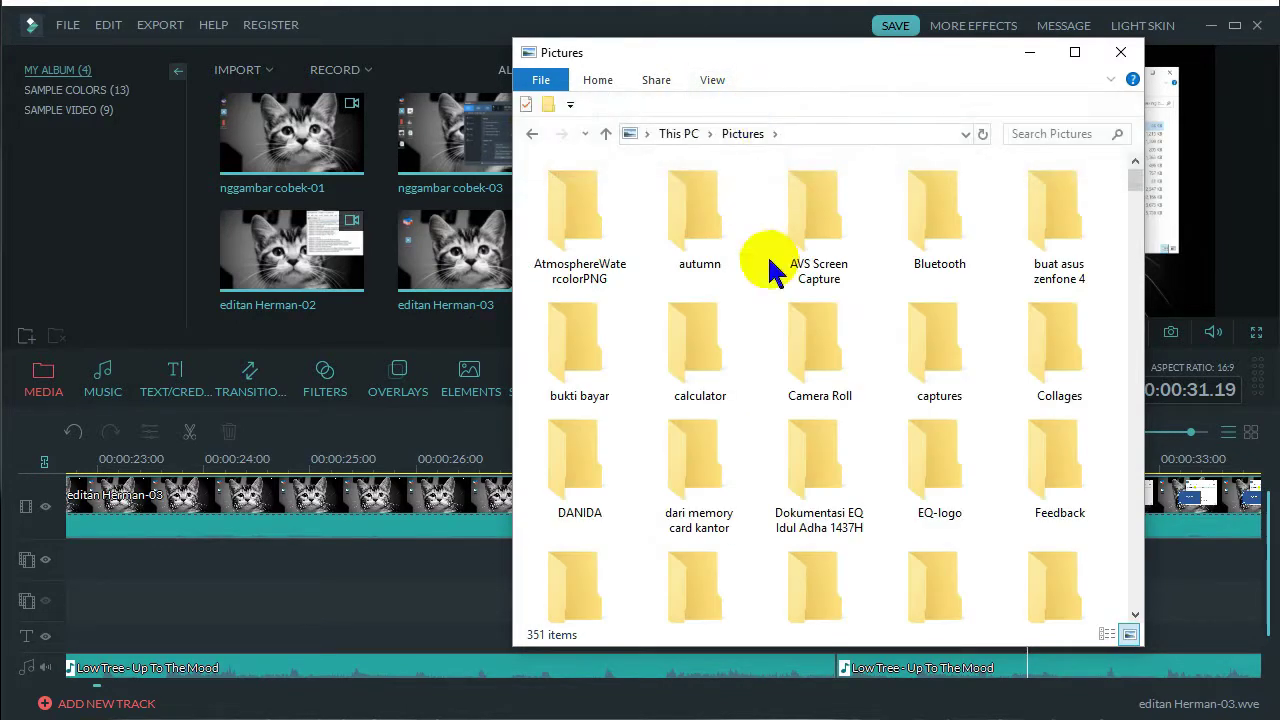
{"action": "scroll", "coordinate": [857, 357], "scroll_direction": "down", "scroll_amount": 10}
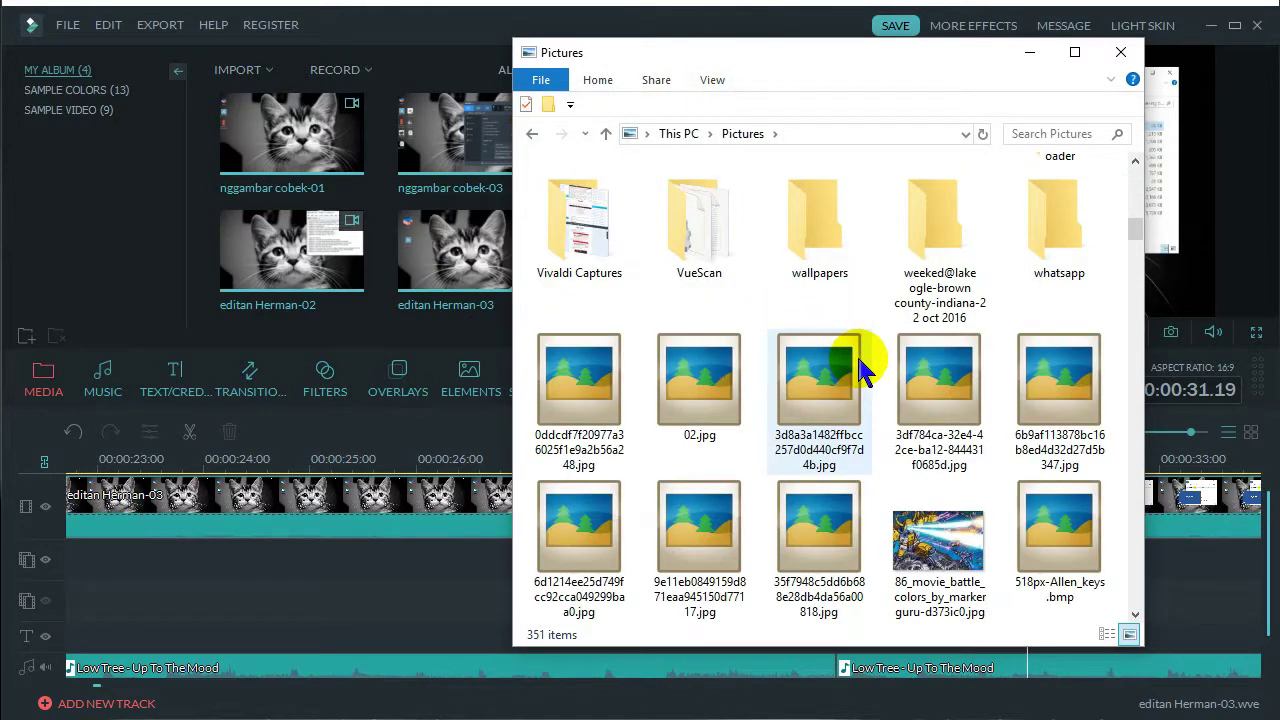
{"action": "left_click_drag", "start_coordinate": [812, 62], "coordinate": [961, 54]}
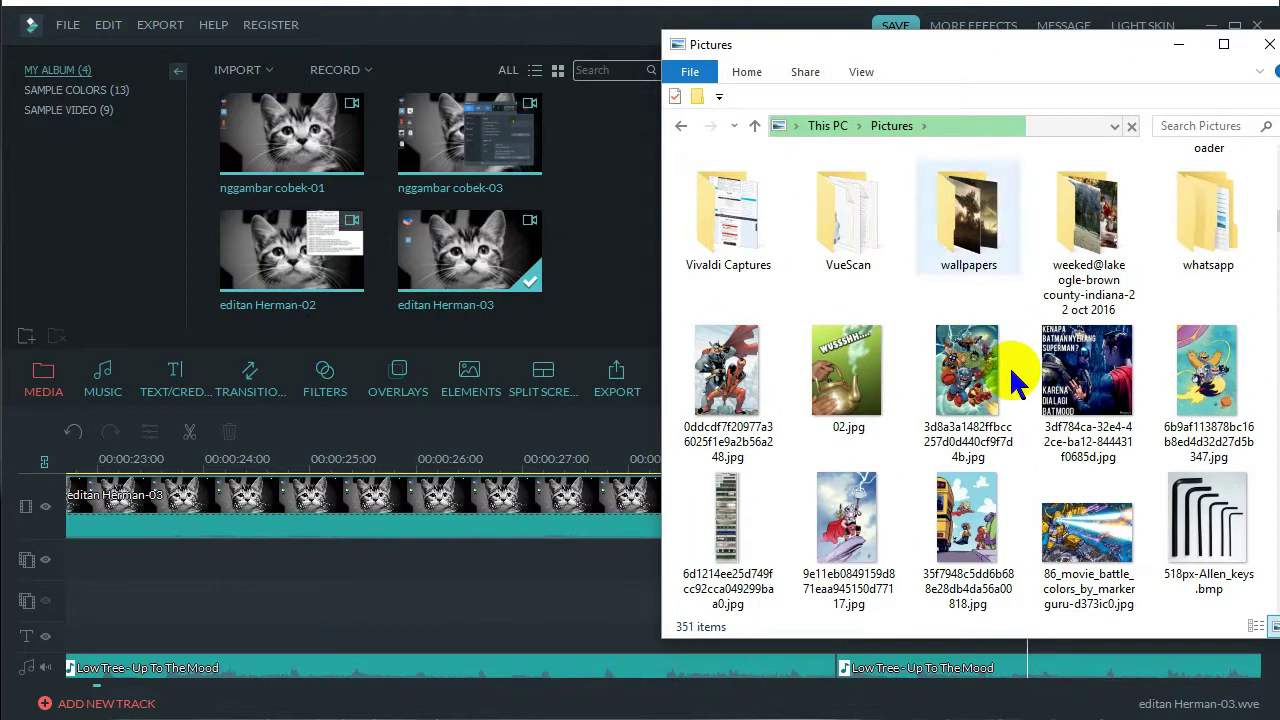
{"action": "left_click_drag", "start_coordinate": [1088, 530], "coordinate": [575, 272]}
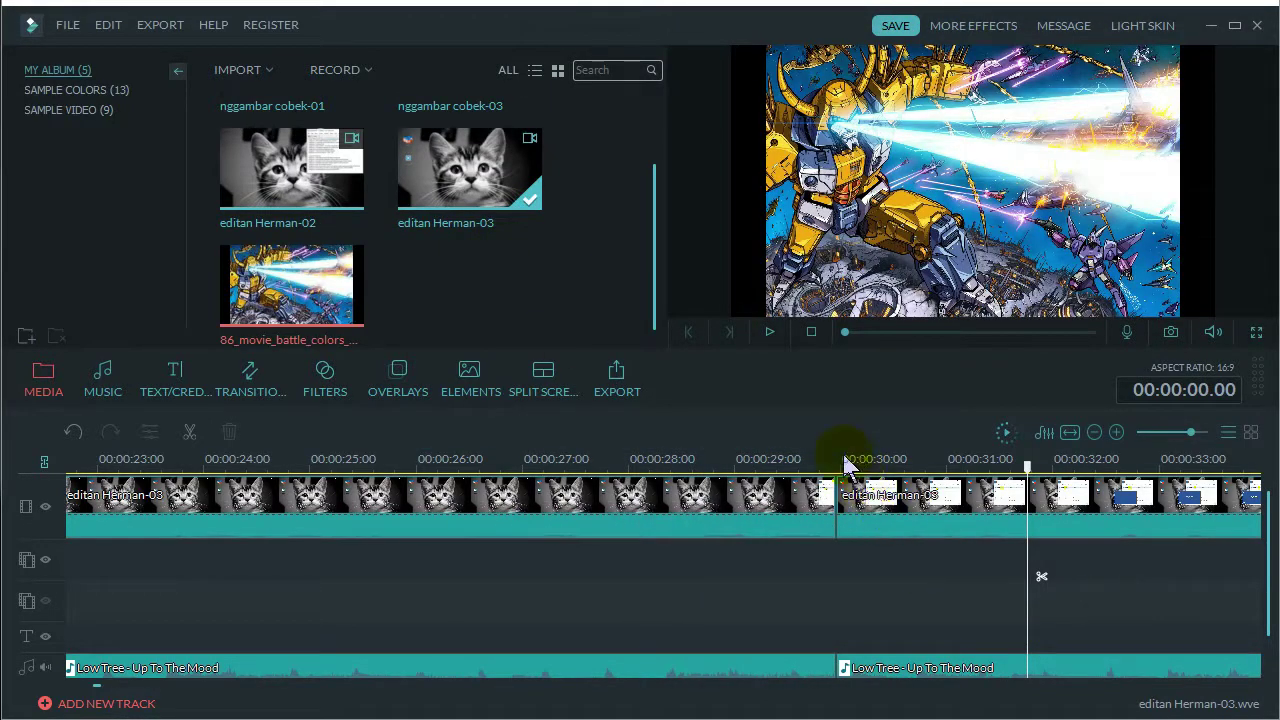
Insert the imported battle image into the video track at the cut at 00:00:29.24
{"action": "left_click", "coordinate": [838, 463]}
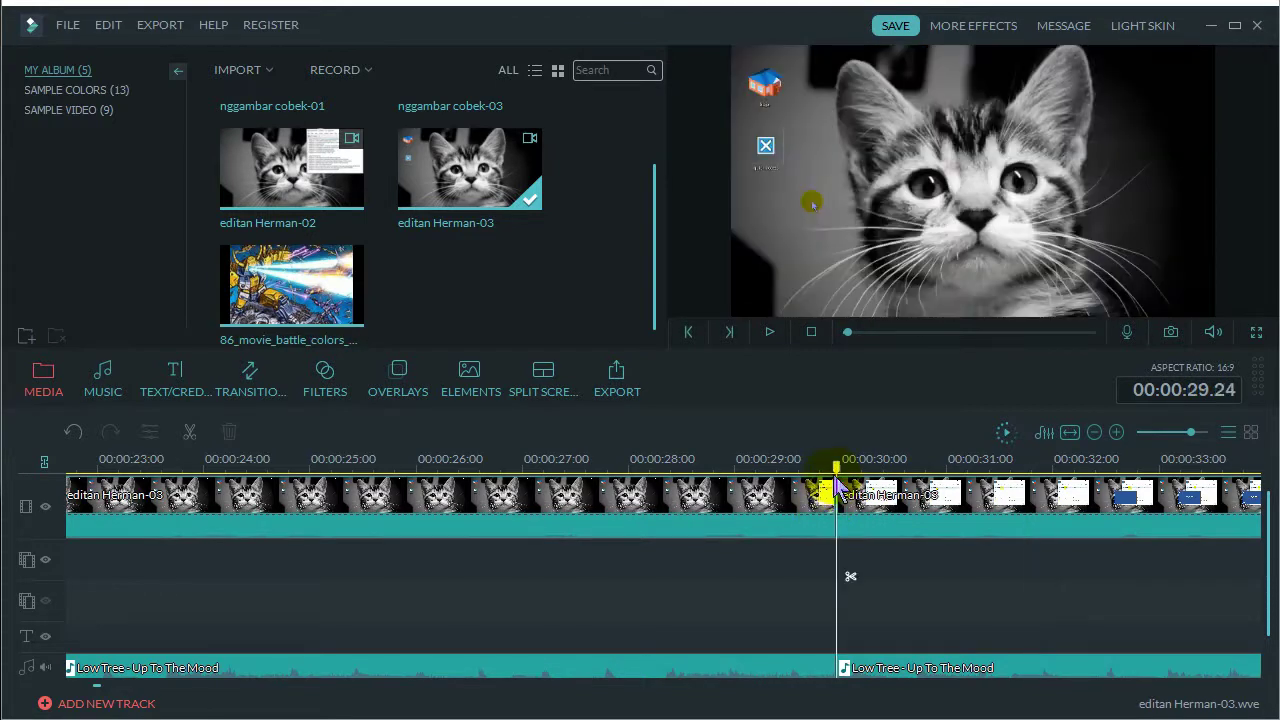
{"action": "left_click_drag", "start_coordinate": [290, 285], "coordinate": [810, 557]}
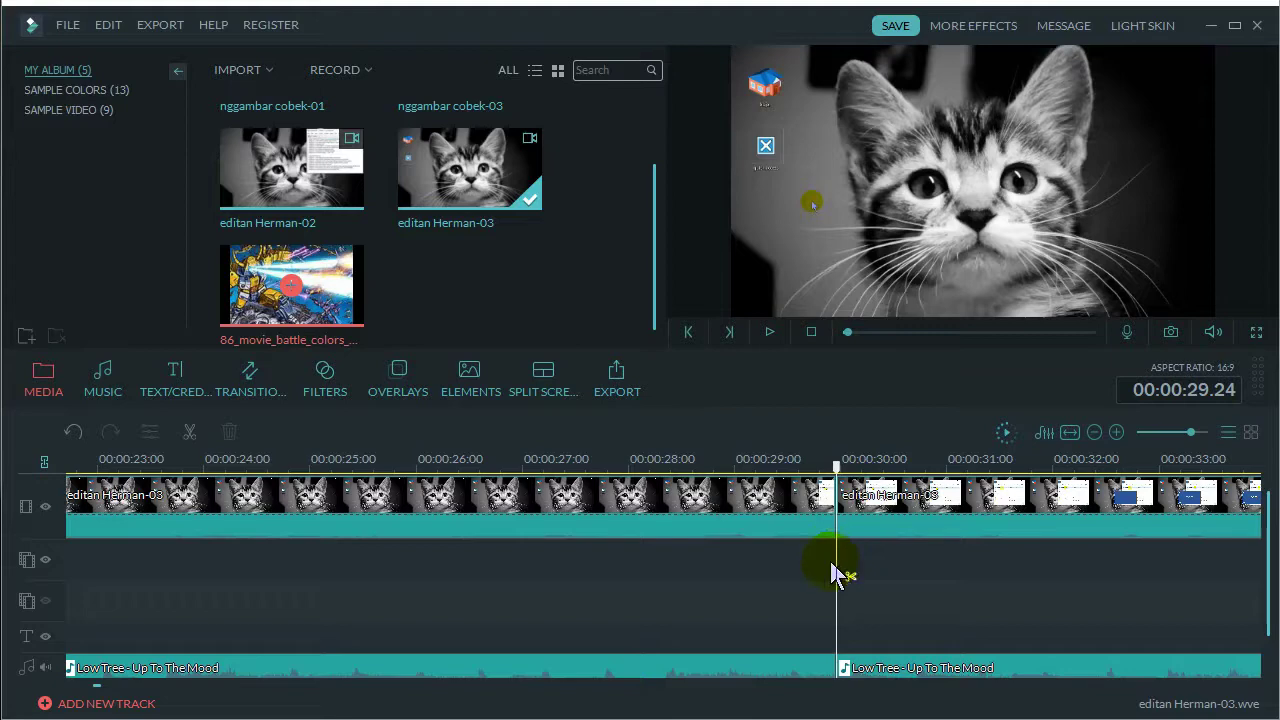
{"action": "left_click_drag", "start_coordinate": [838, 570], "coordinate": [305, 295]}
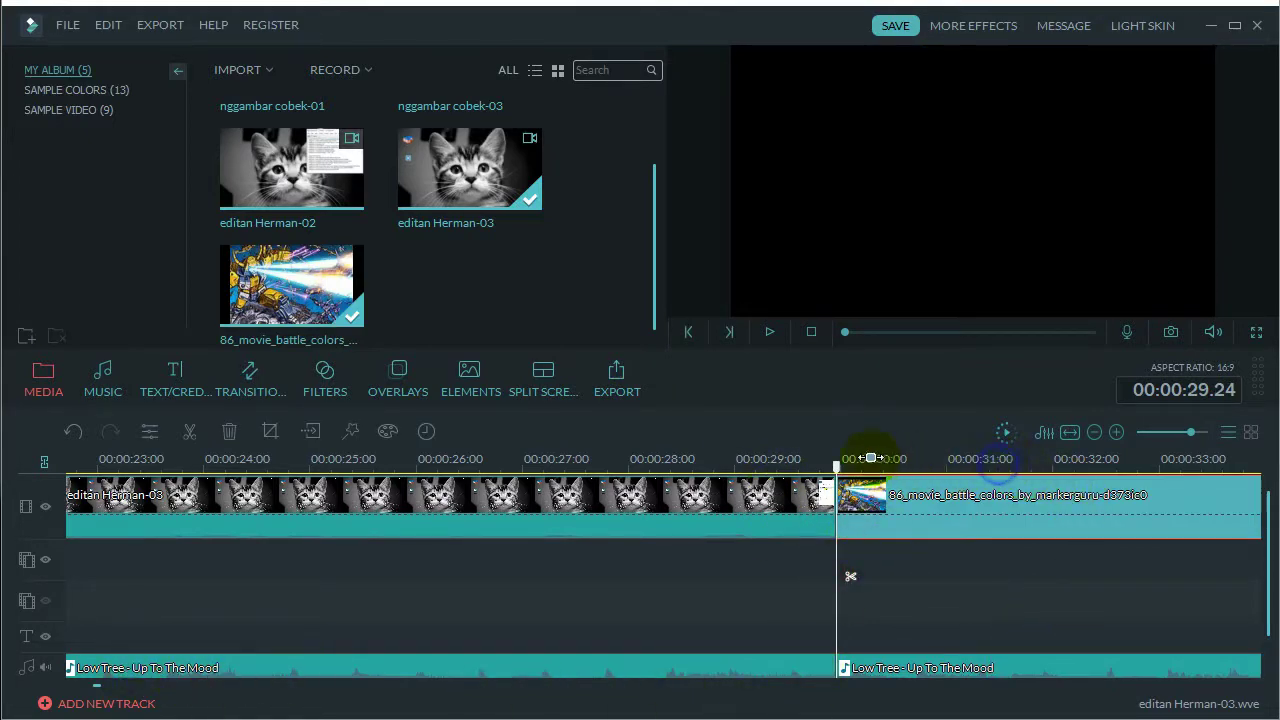
{"action": "scroll", "coordinate": [634, 455], "scroll_direction": "down", "scroll_amount": 3}
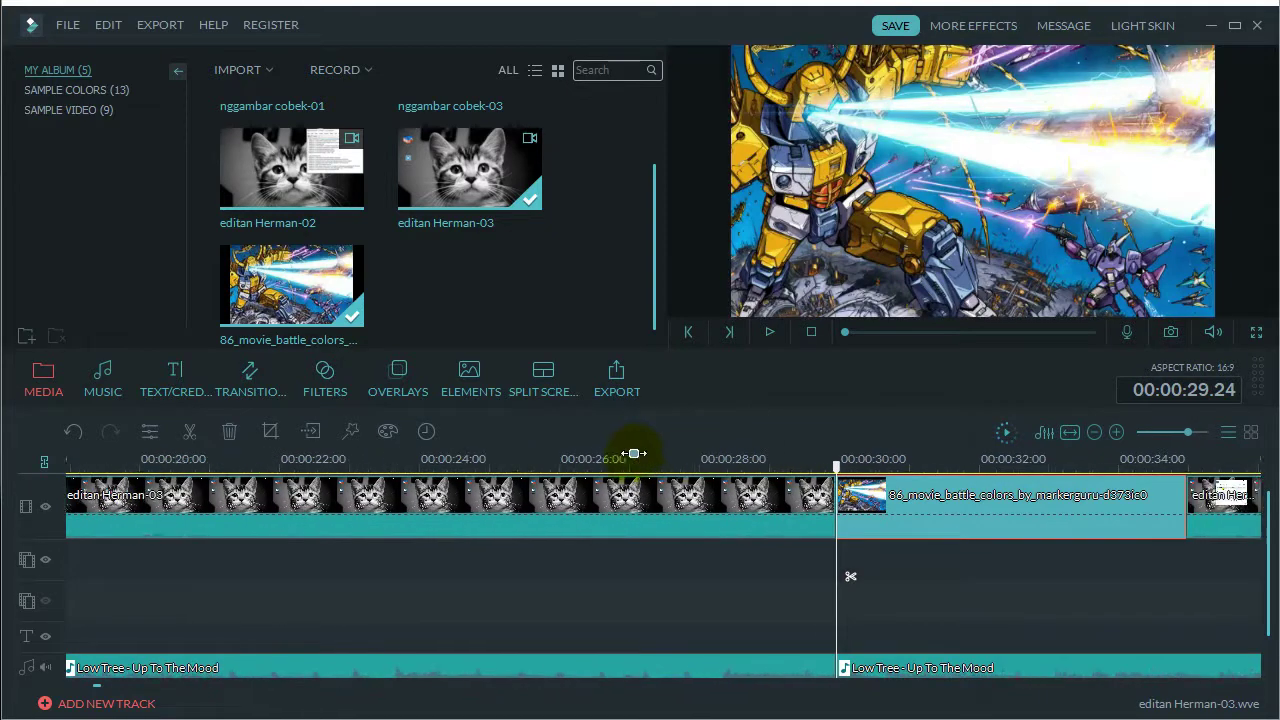
Open the battle image clip's photo settings and examine its duration setting
{"action": "double_click", "coordinate": [977, 514]}
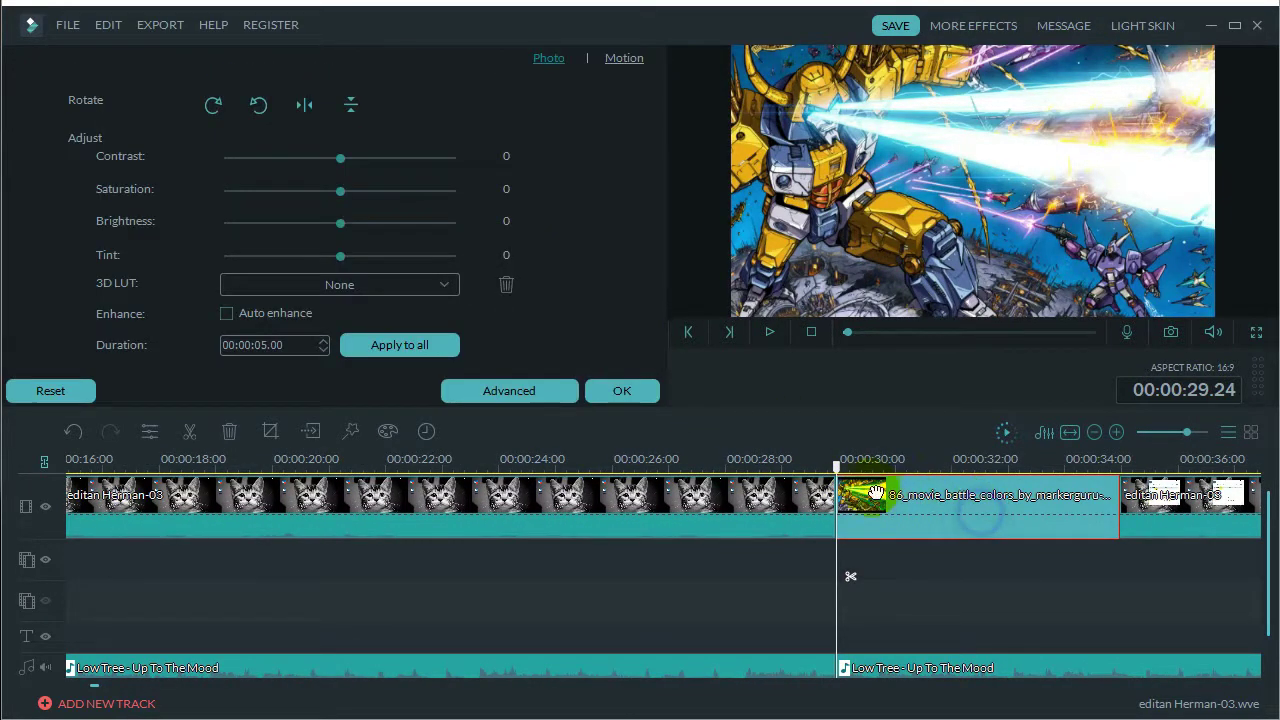
{"action": "double_click", "coordinate": [280, 345]}
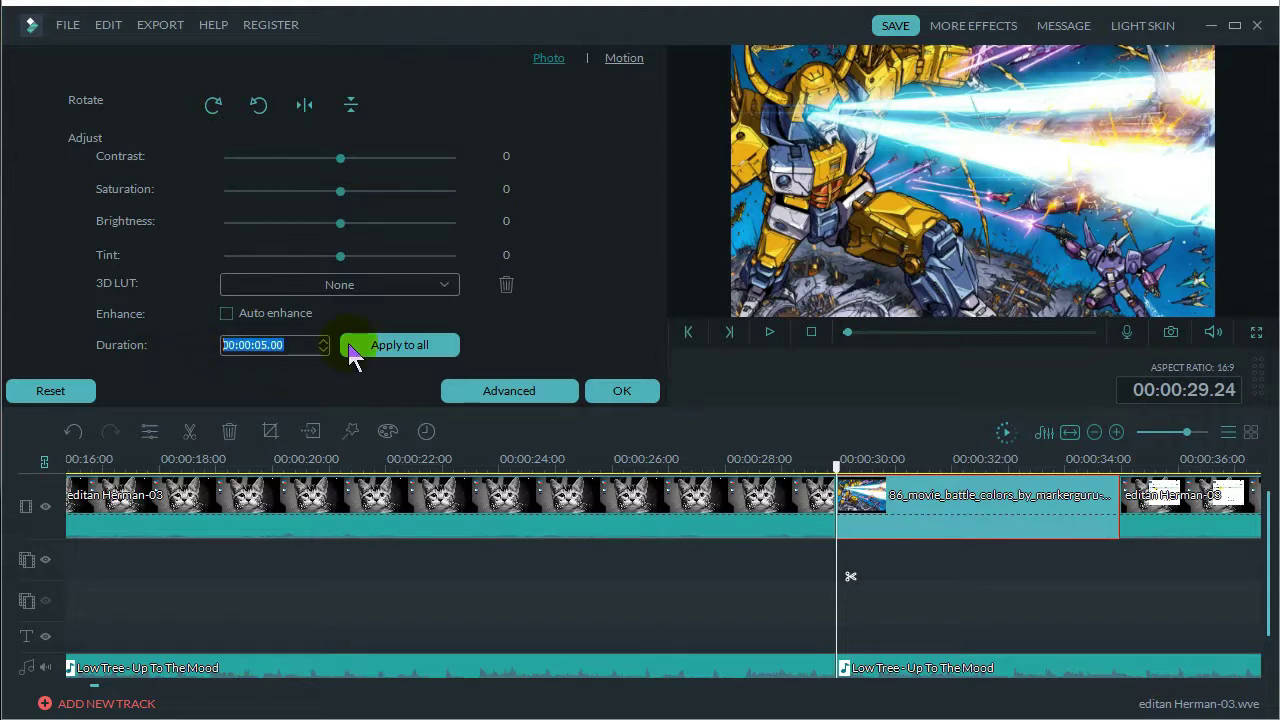
{"action": "left_click", "coordinate": [352, 355]}
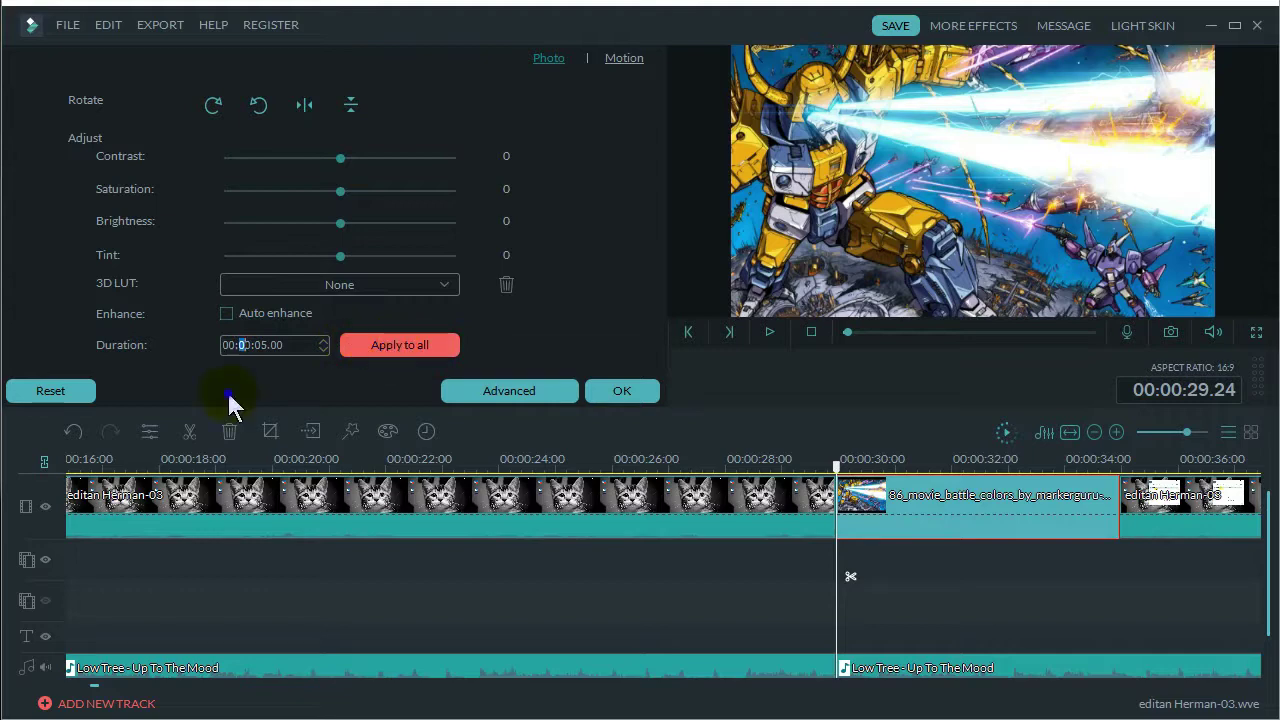
Place Linear Wipe Down before the battle image and Linear Wipe Right after it, and play the video across both
{"action": "left_click", "coordinate": [263, 394]}
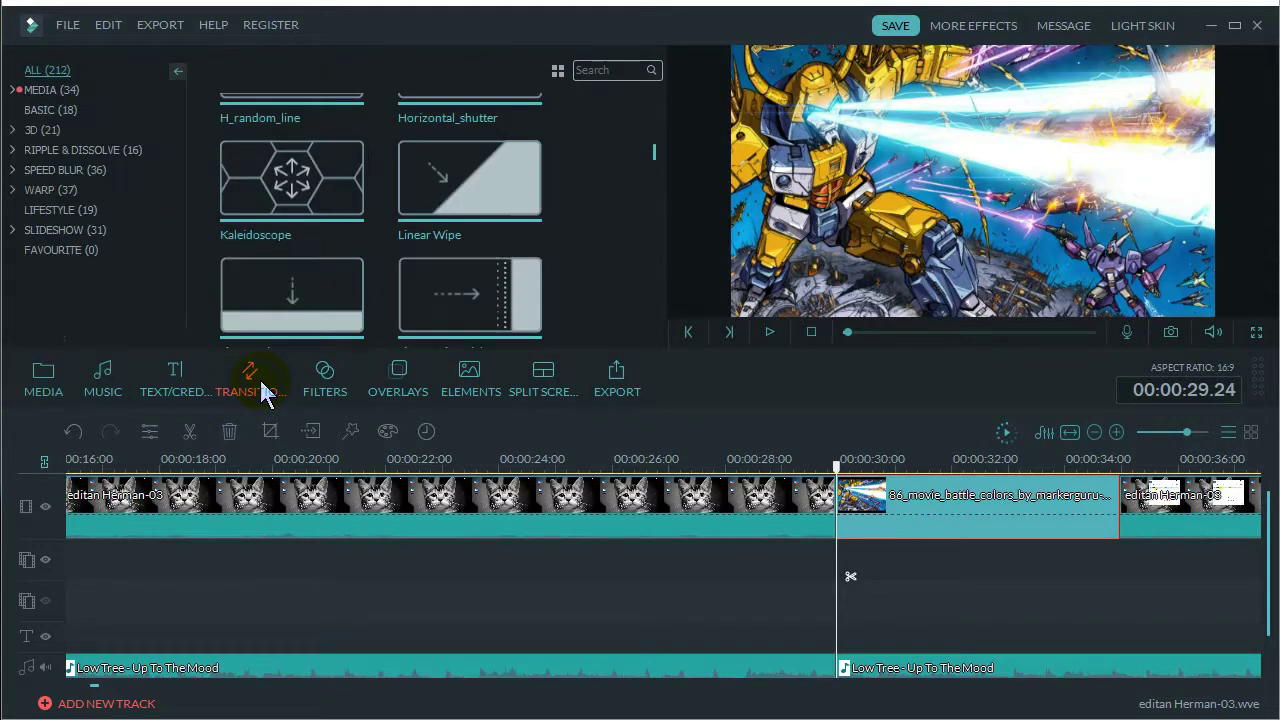
{"action": "left_click", "coordinate": [512, 337]}
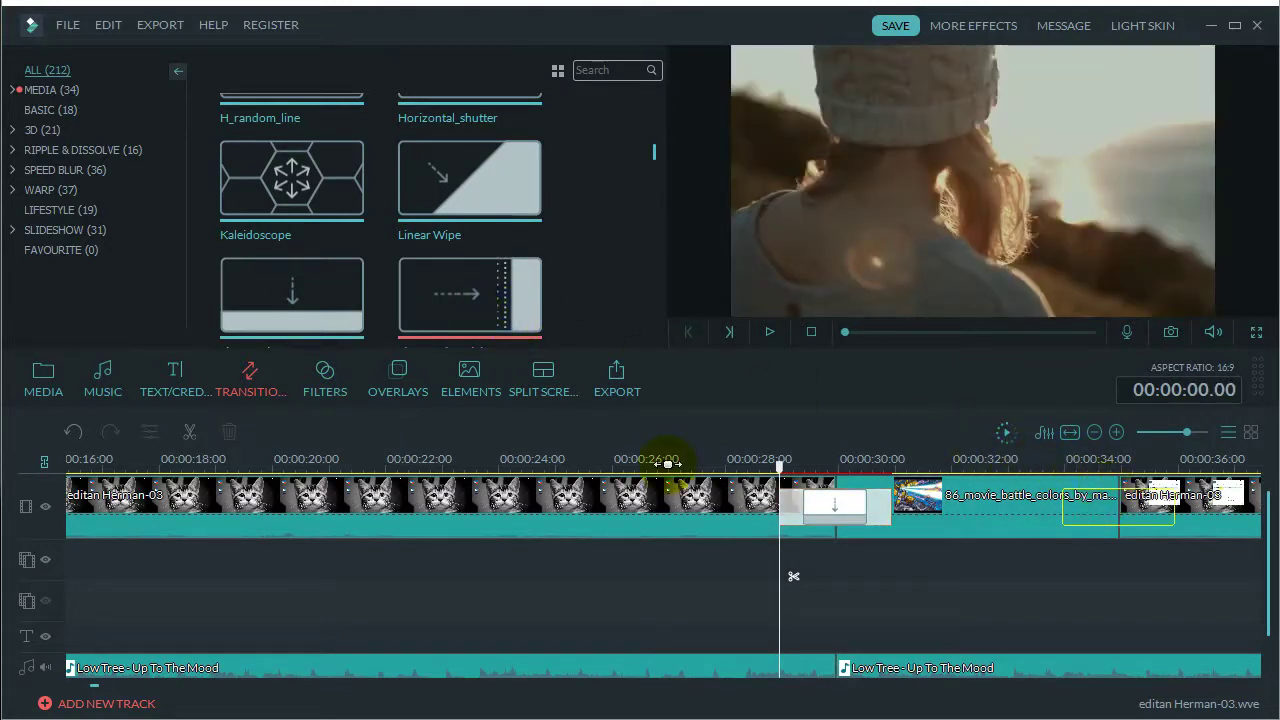
{"action": "key", "text": "space"}
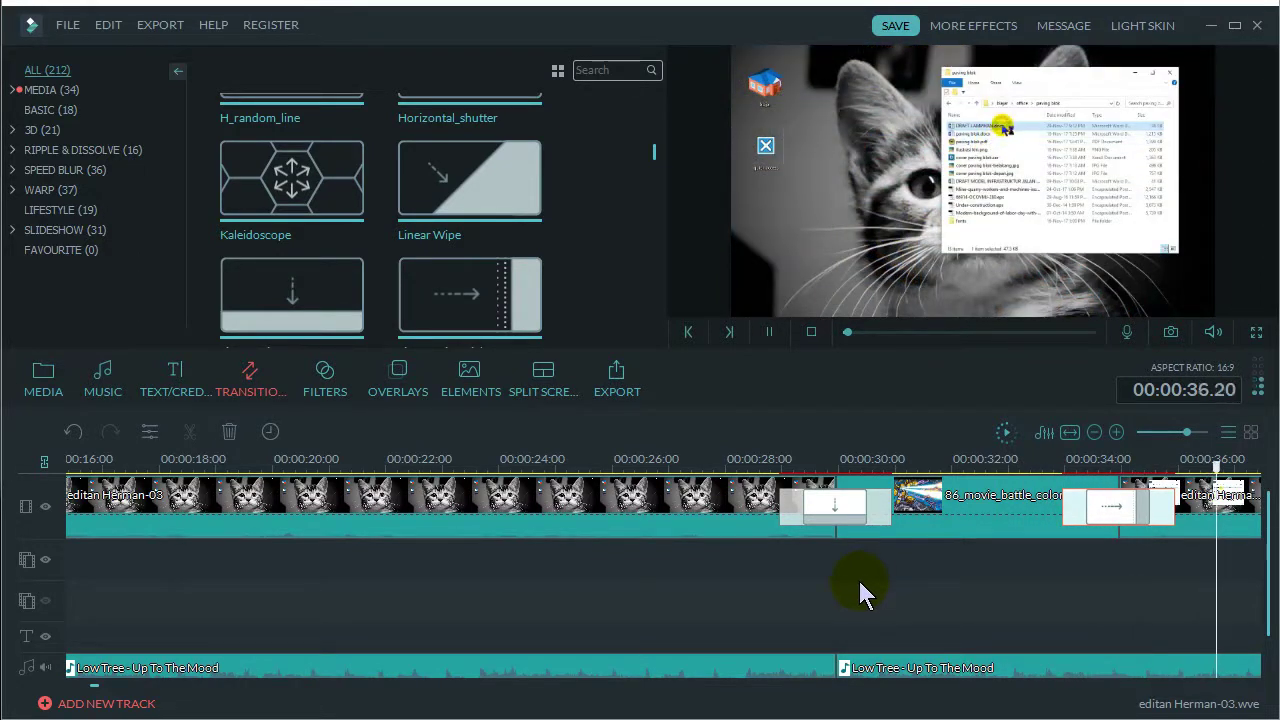
{"action": "key", "text": "space"}
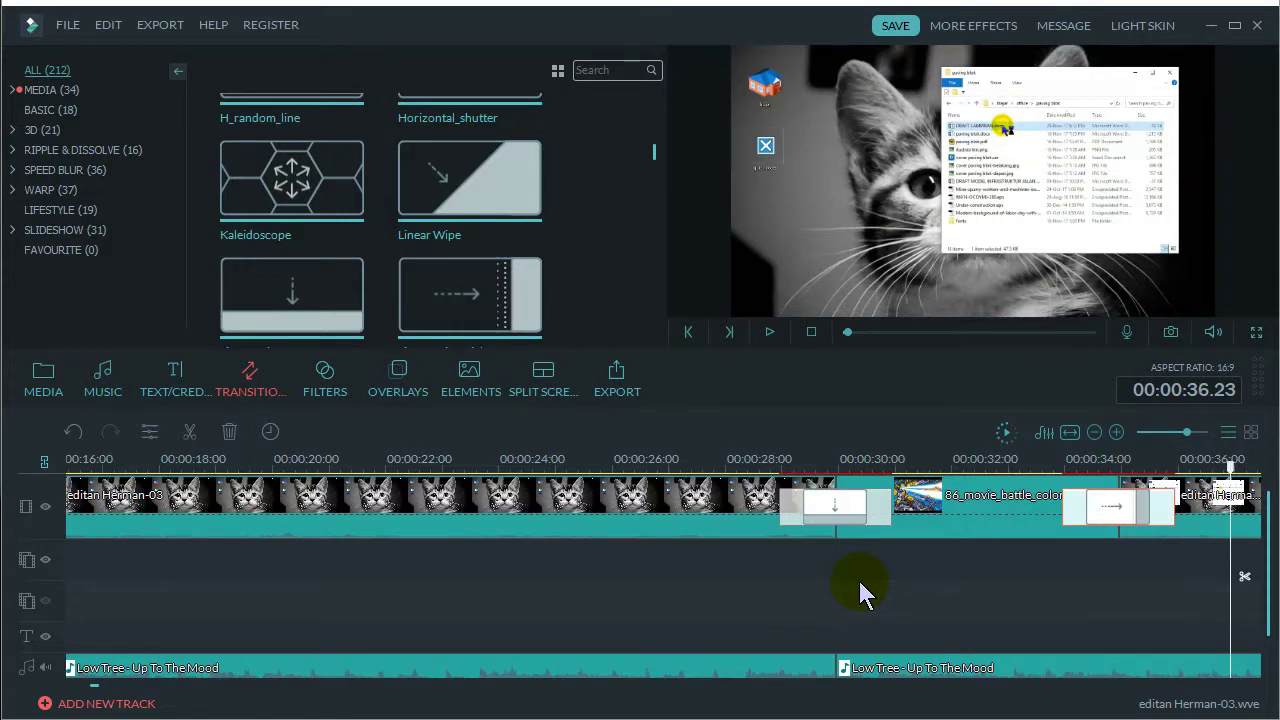
Delete both wipe transitions and the battle image clip from the video track
{"action": "left_click", "coordinate": [863, 509]}
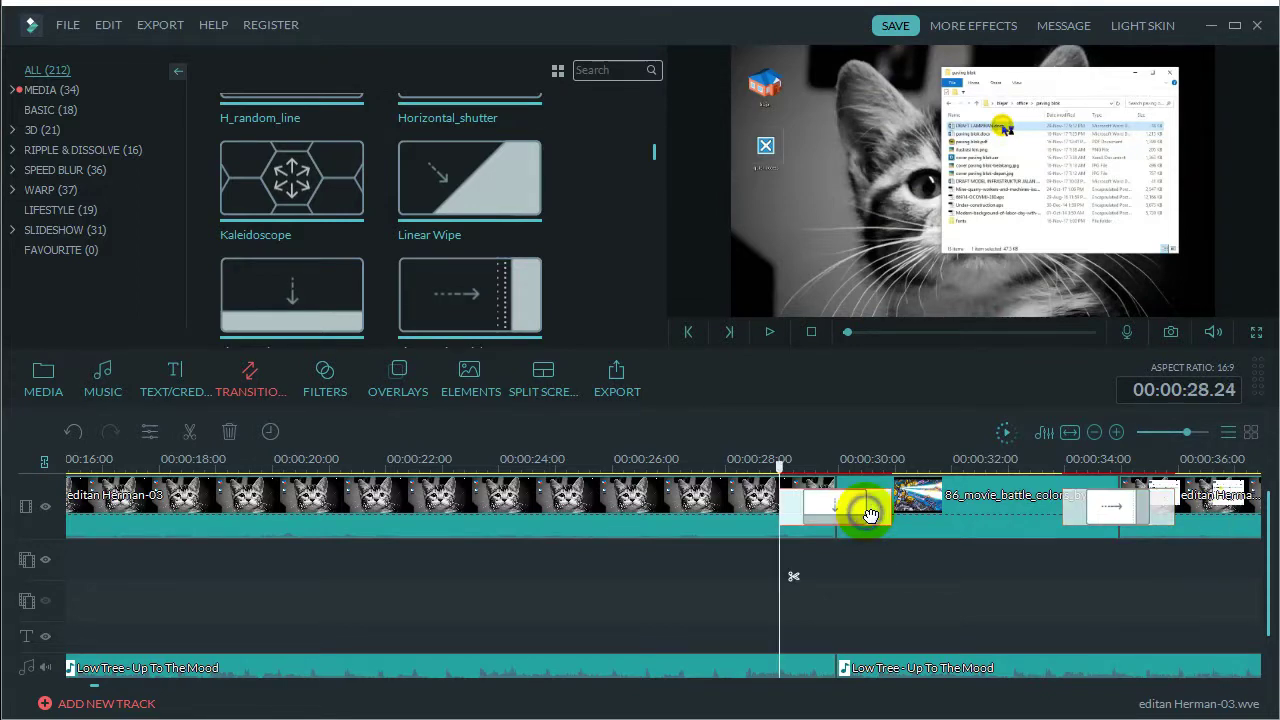
{"action": "key", "text": "Delete"}
{"action": "left_click", "coordinate": [892, 514]}
{"action": "key", "text": "Delete"}
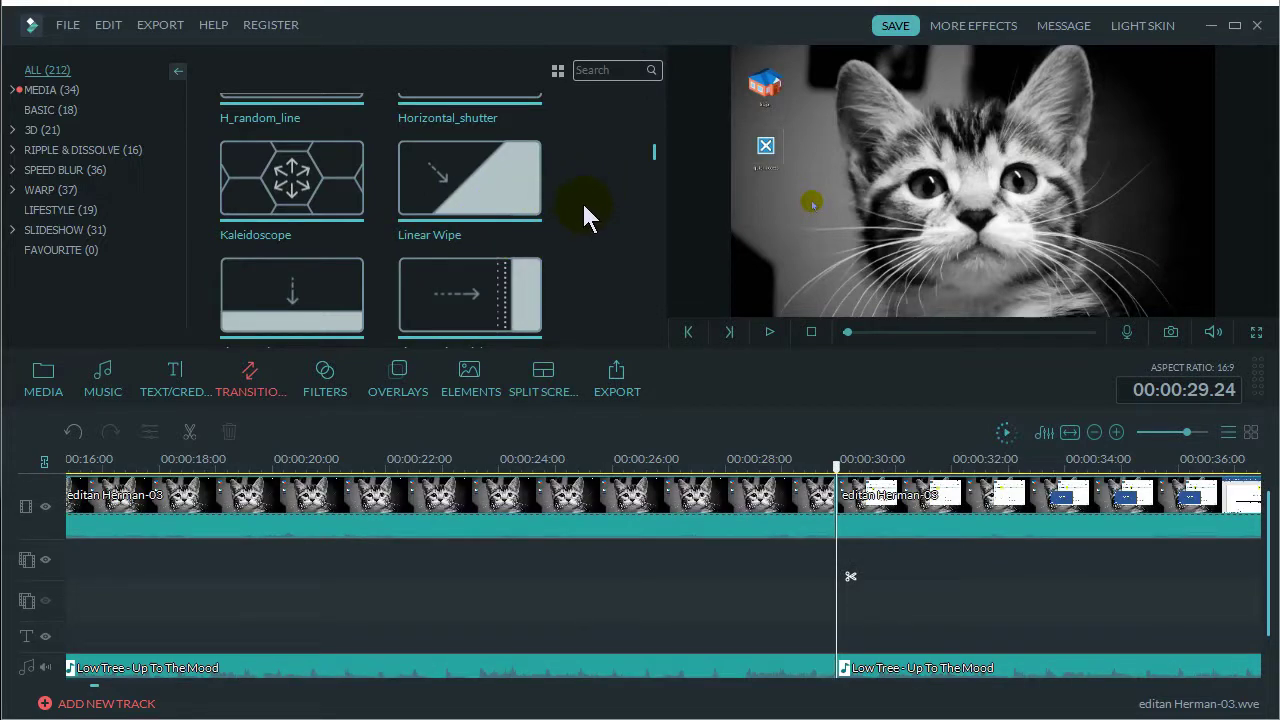
Find the Cube transition in the transition library and play its preview
{"action": "scroll", "coordinate": [585, 204], "scroll_direction": "up", "scroll_amount": 10}
{"action": "scroll", "coordinate": [578, 222], "scroll_direction": "down", "scroll_amount": 4}
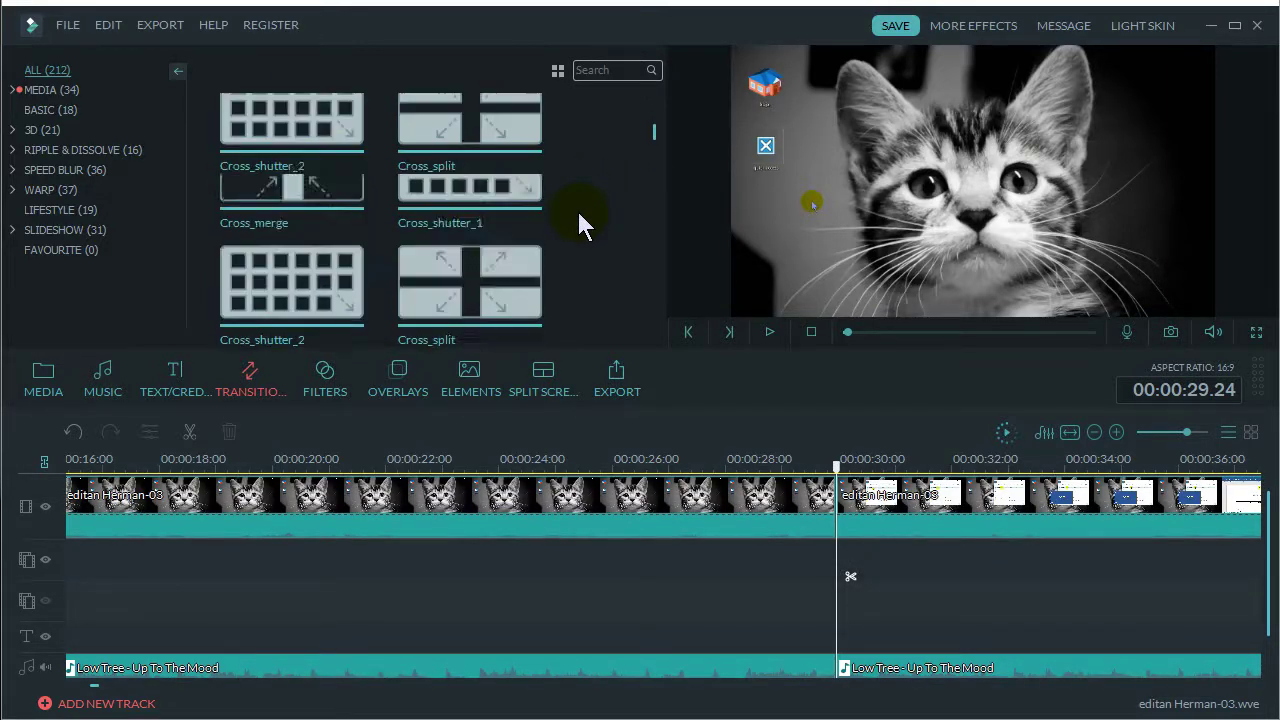
{"action": "left_click", "coordinate": [473, 255]}
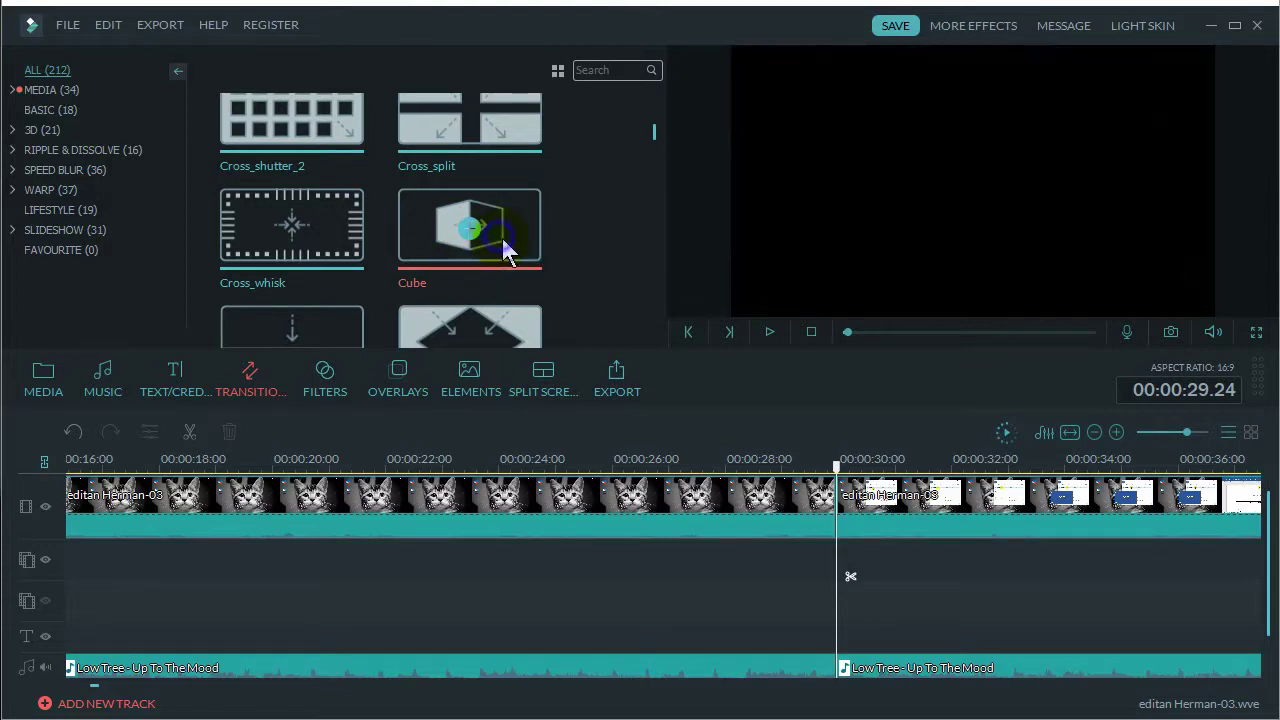
{"action": "left_click", "coordinate": [769, 332]}
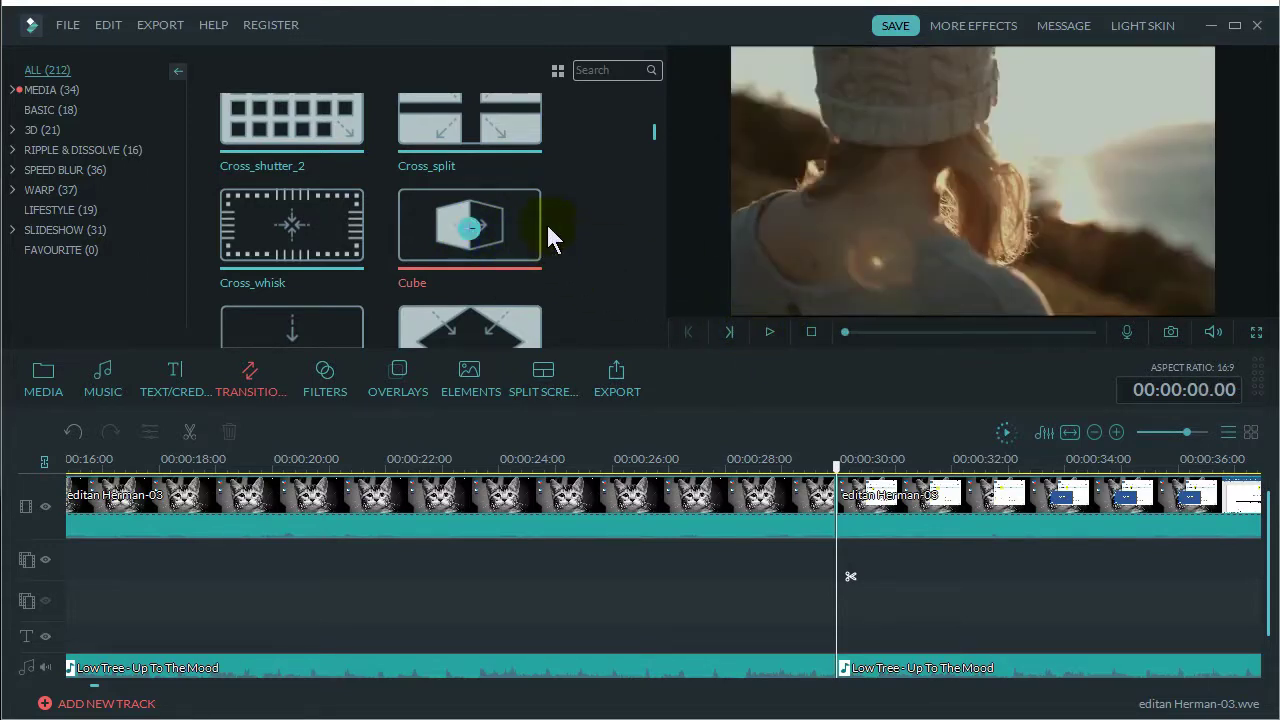
Browse further through the transition library and play the preview of the Swirl transition
{"action": "scroll", "coordinate": [592, 220], "scroll_direction": "up", "scroll_amount": 3}
{"action": "scroll", "coordinate": [592, 220], "scroll_direction": "down", "scroll_amount": 6}
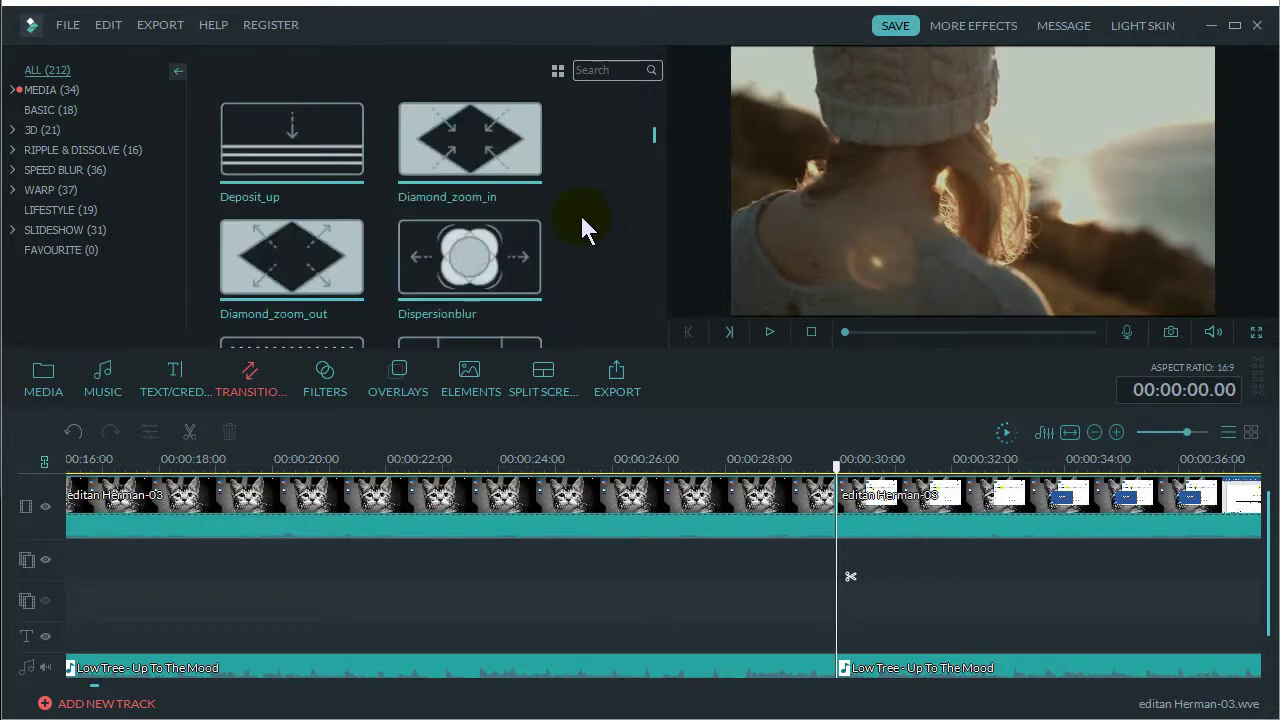
{"action": "scroll", "coordinate": [385, 250], "scroll_direction": "down", "scroll_amount": 3}
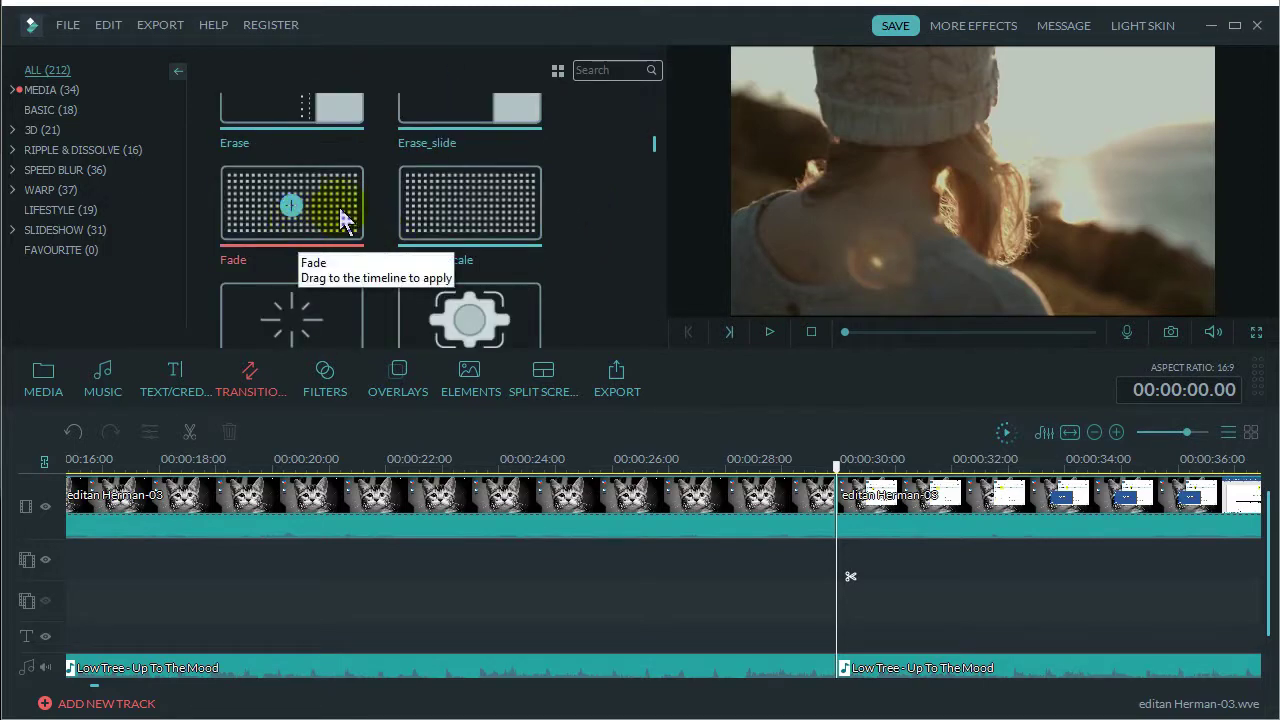
{"action": "scroll", "coordinate": [340, 216], "scroll_direction": "down", "scroll_amount": 5}
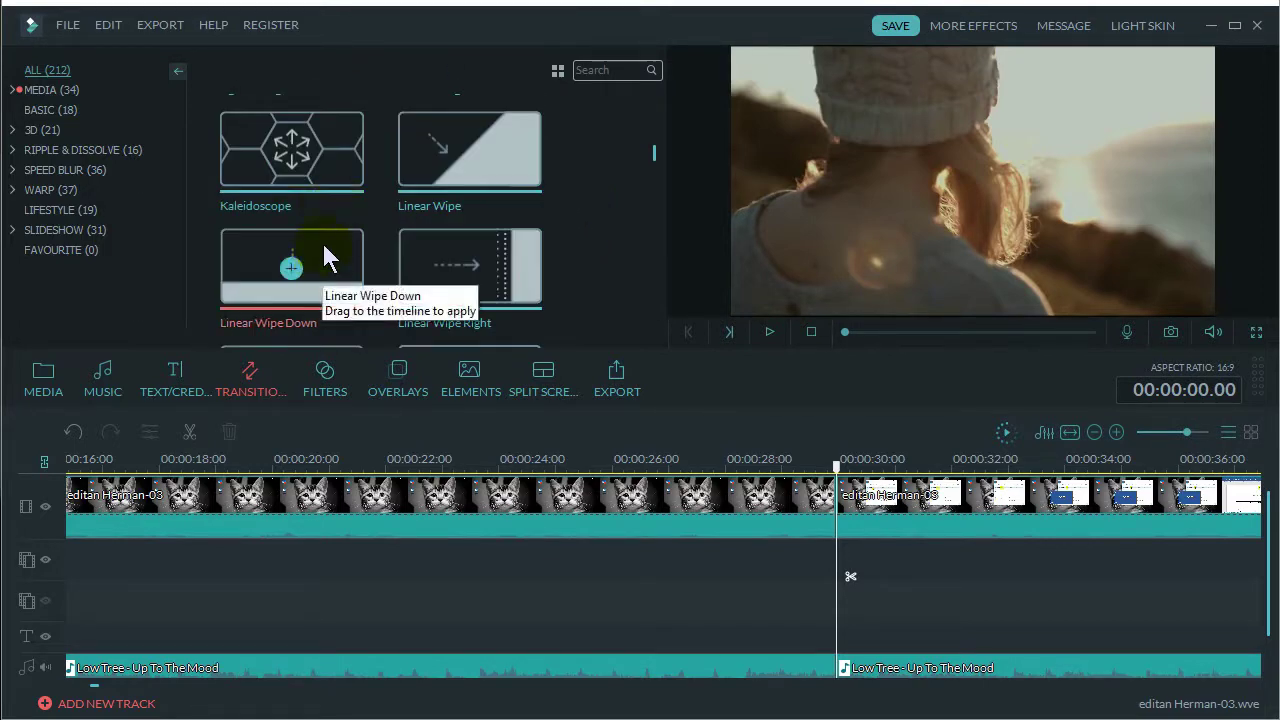
{"action": "scroll", "coordinate": [325, 258], "scroll_direction": "down", "scroll_amount": 10}
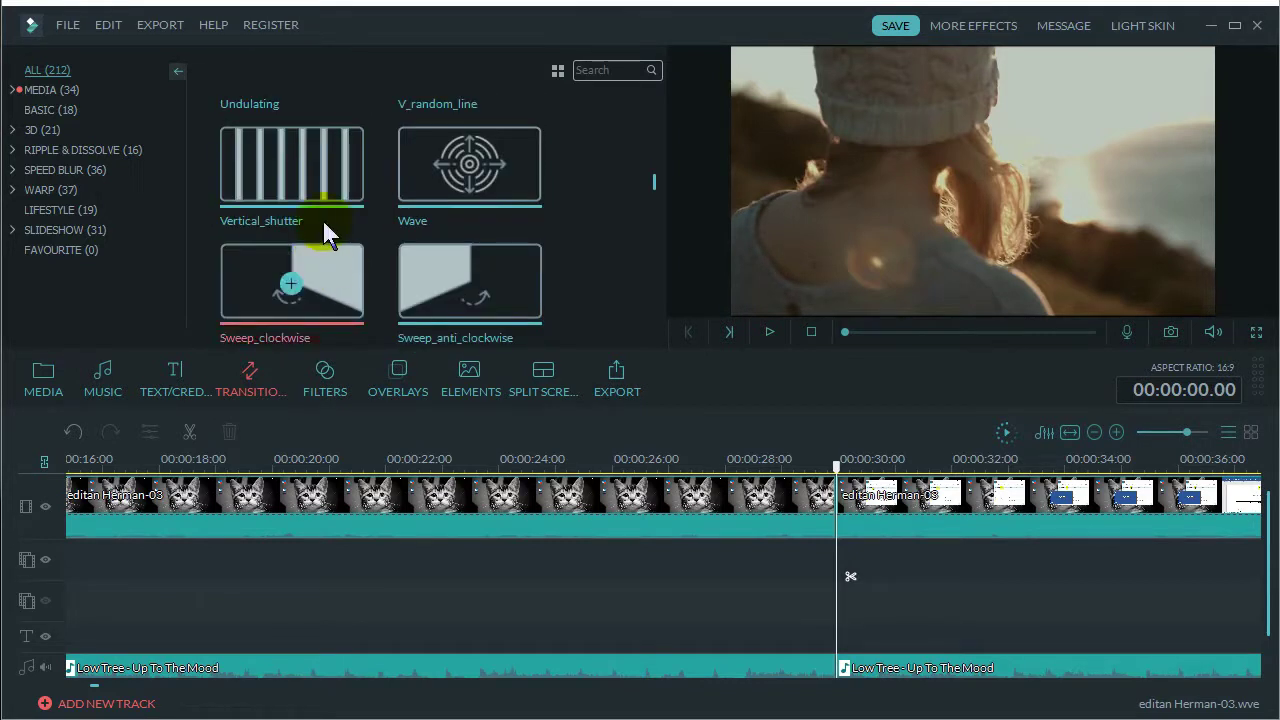
{"action": "scroll", "coordinate": [321, 219], "scroll_direction": "up", "scroll_amount": 3}
{"action": "left_click", "coordinate": [338, 192]}
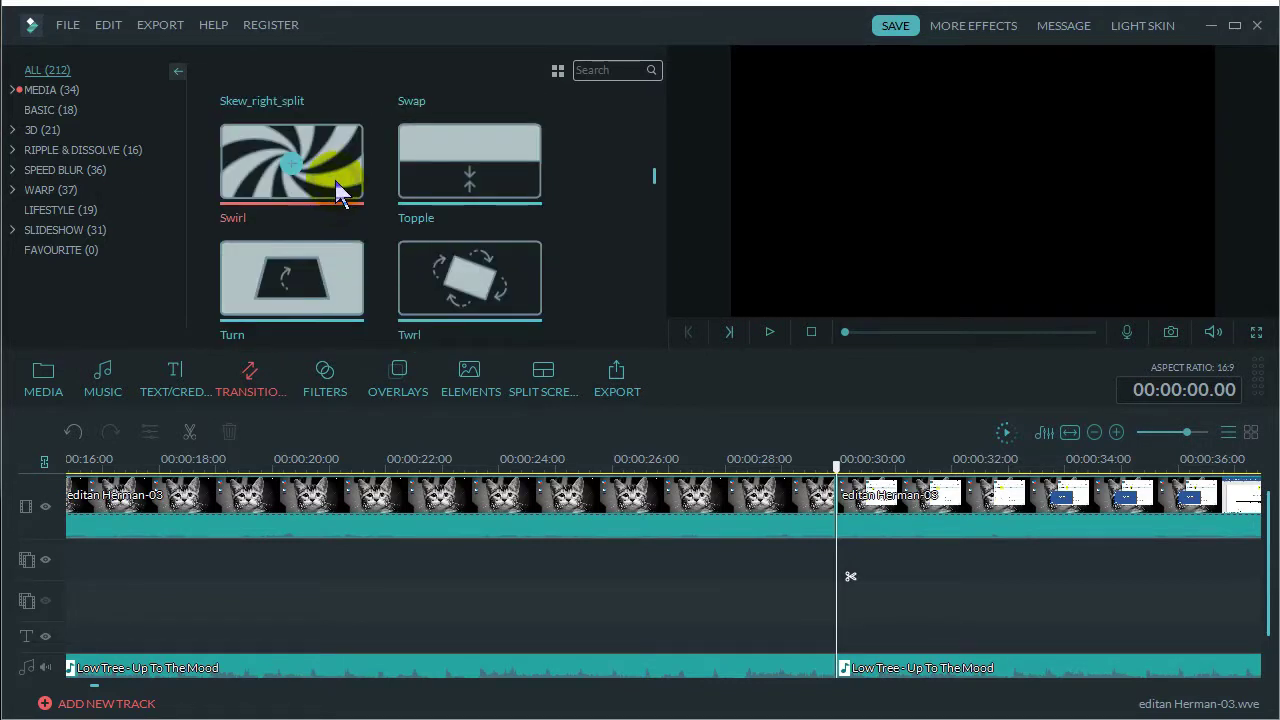
{"action": "left_click", "coordinate": [769, 331]}
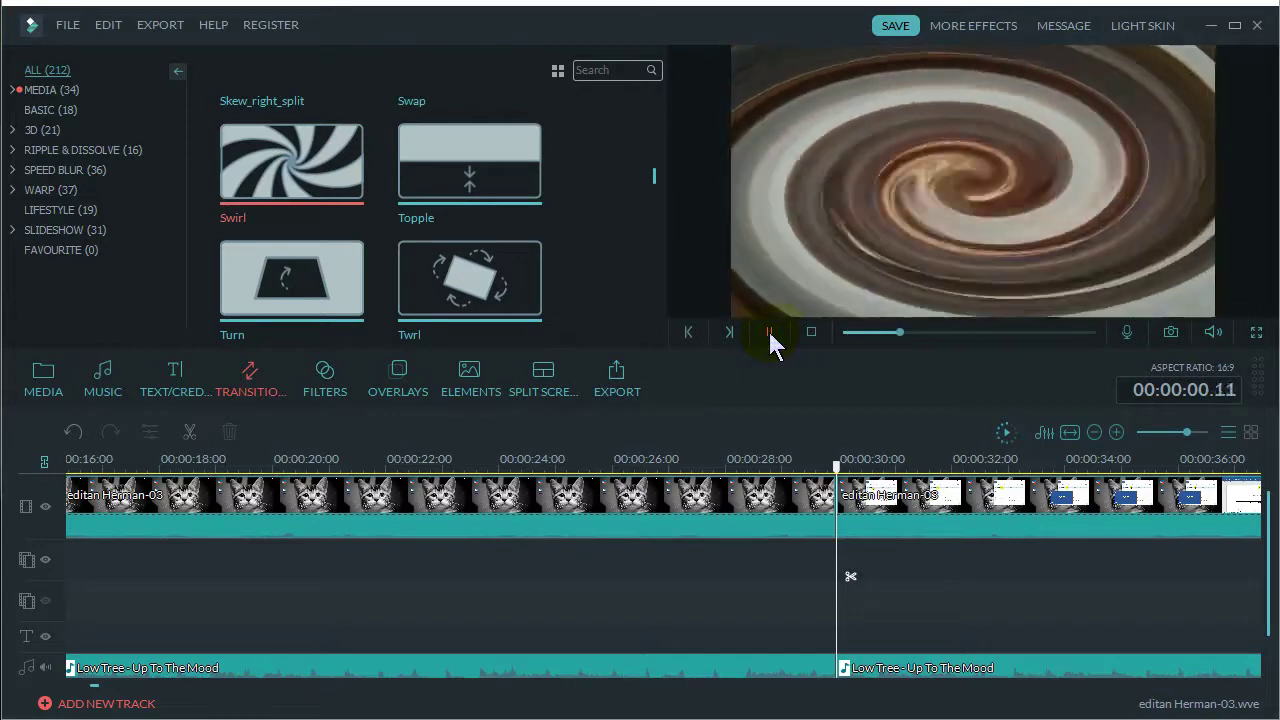
Place the Swirl transition on the video cut at 00:00:29.24 and play the video across it
{"action": "left_click", "coordinate": [338, 288]}
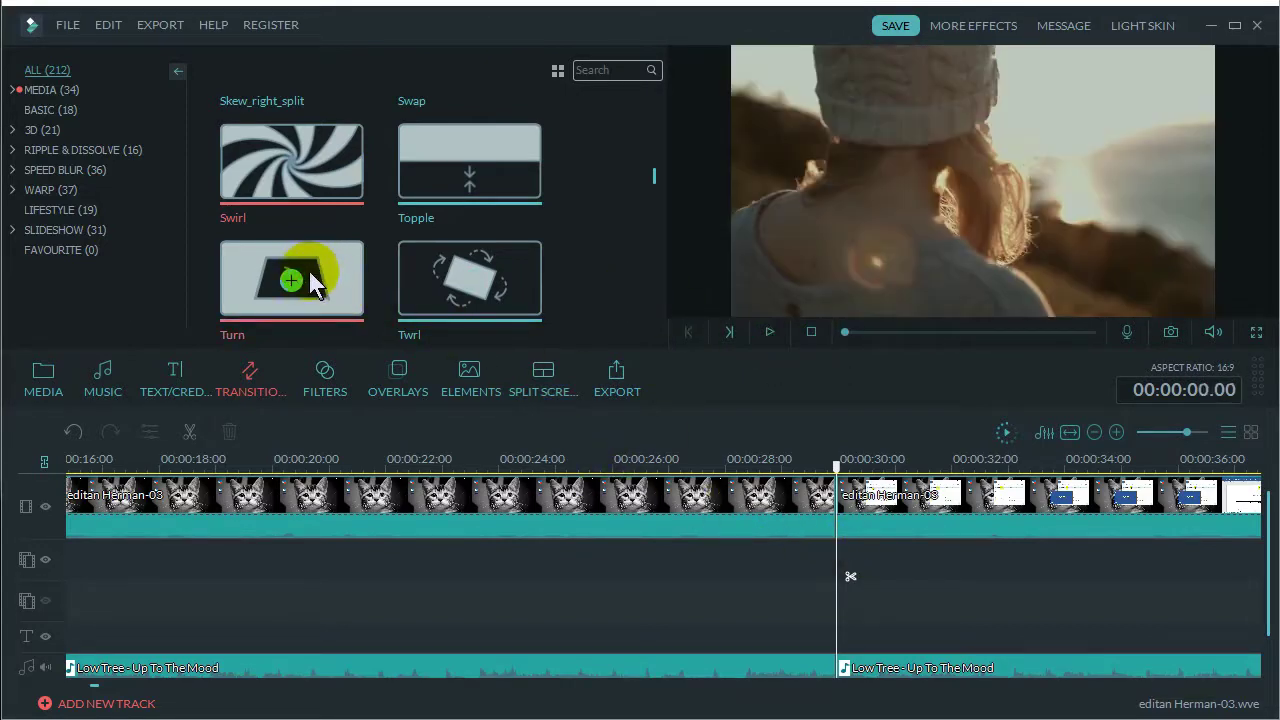
{"action": "left_click_drag", "start_coordinate": [312, 283], "coordinate": [780, 519]}
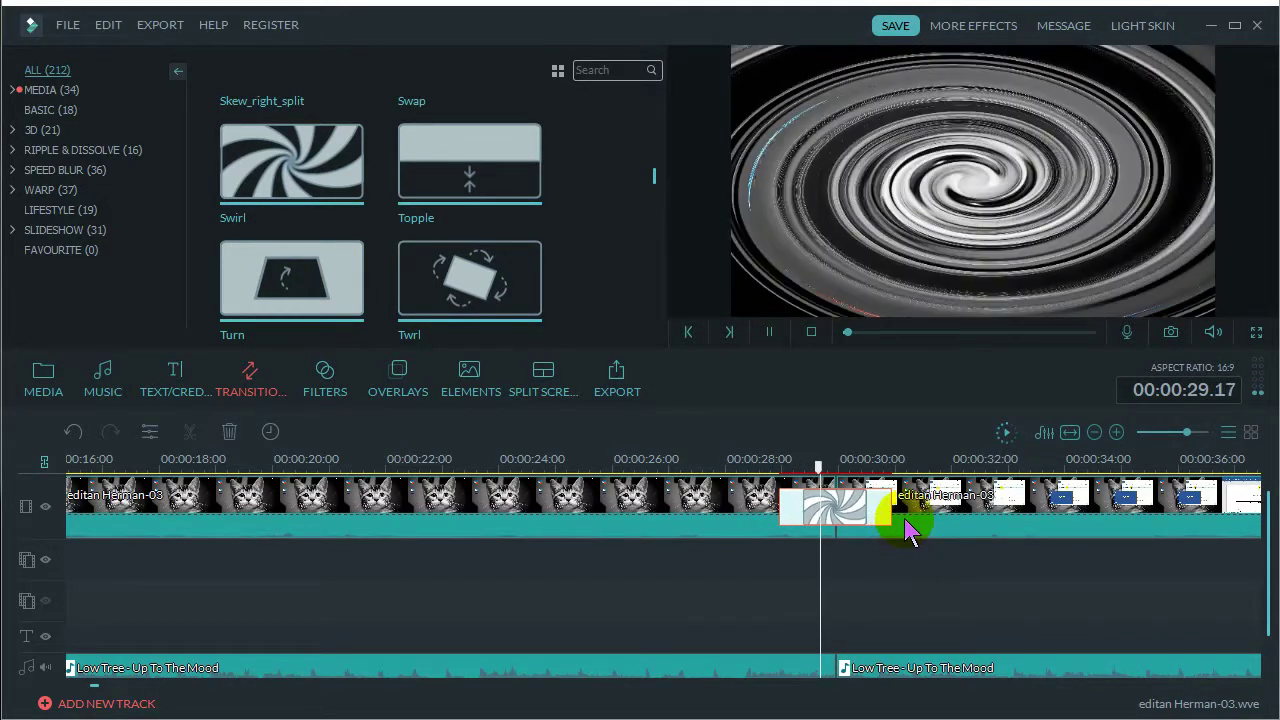
{"action": "left_click", "coordinate": [666, 459]}
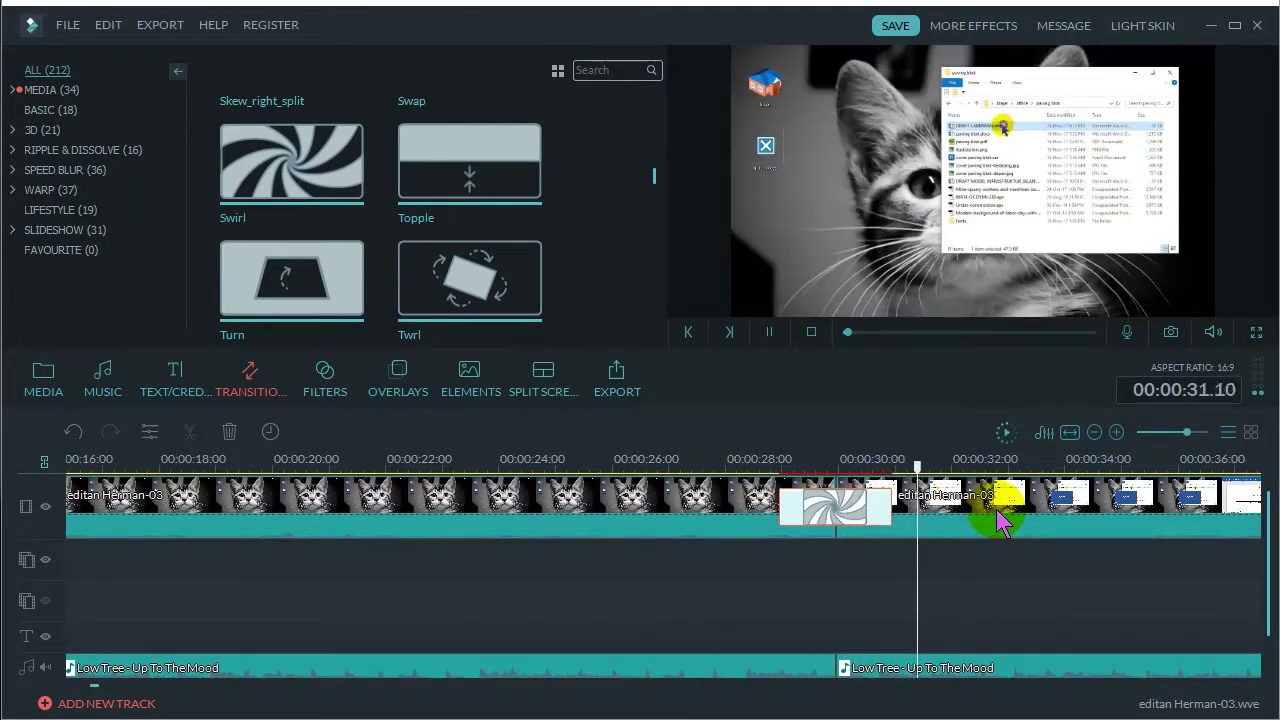
Delete the Swirl transition from the video cut near 00:00:29.24 and play the video across the plain cut
{"action": "left_click", "coordinate": [943, 491]}
{"action": "key", "text": "Delete"}
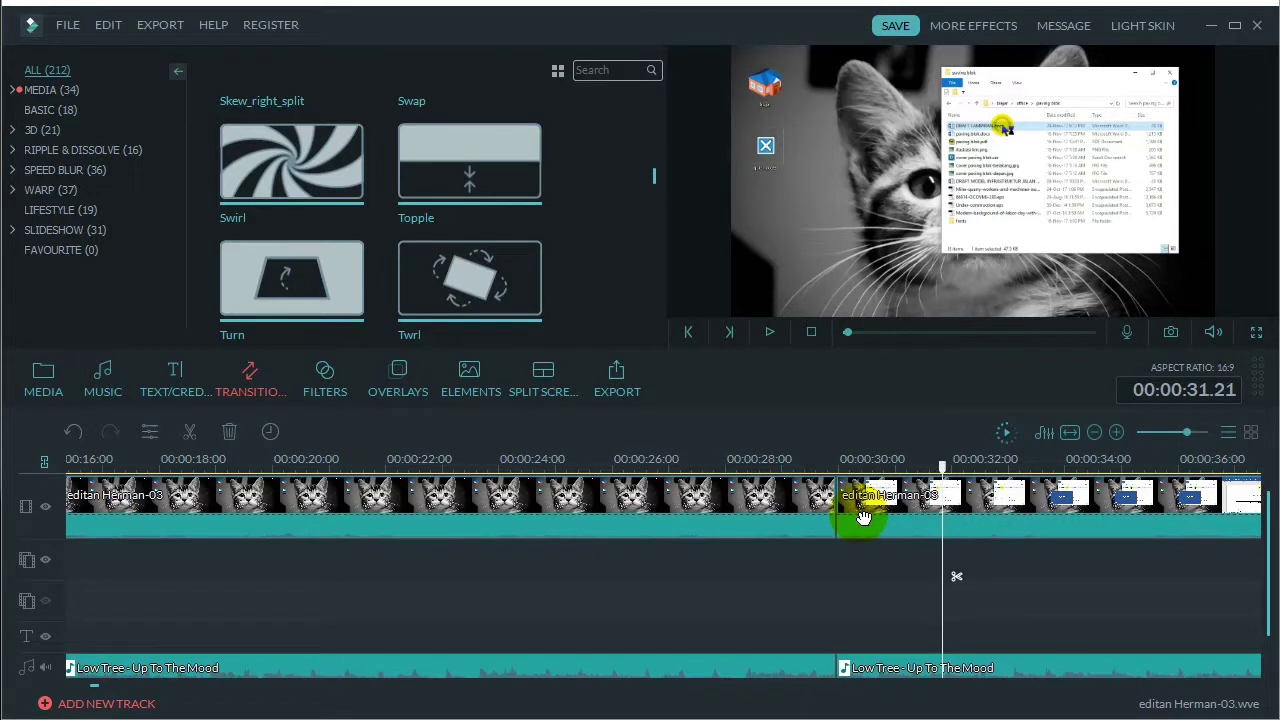
{"action": "left_click", "coordinate": [763, 459]}
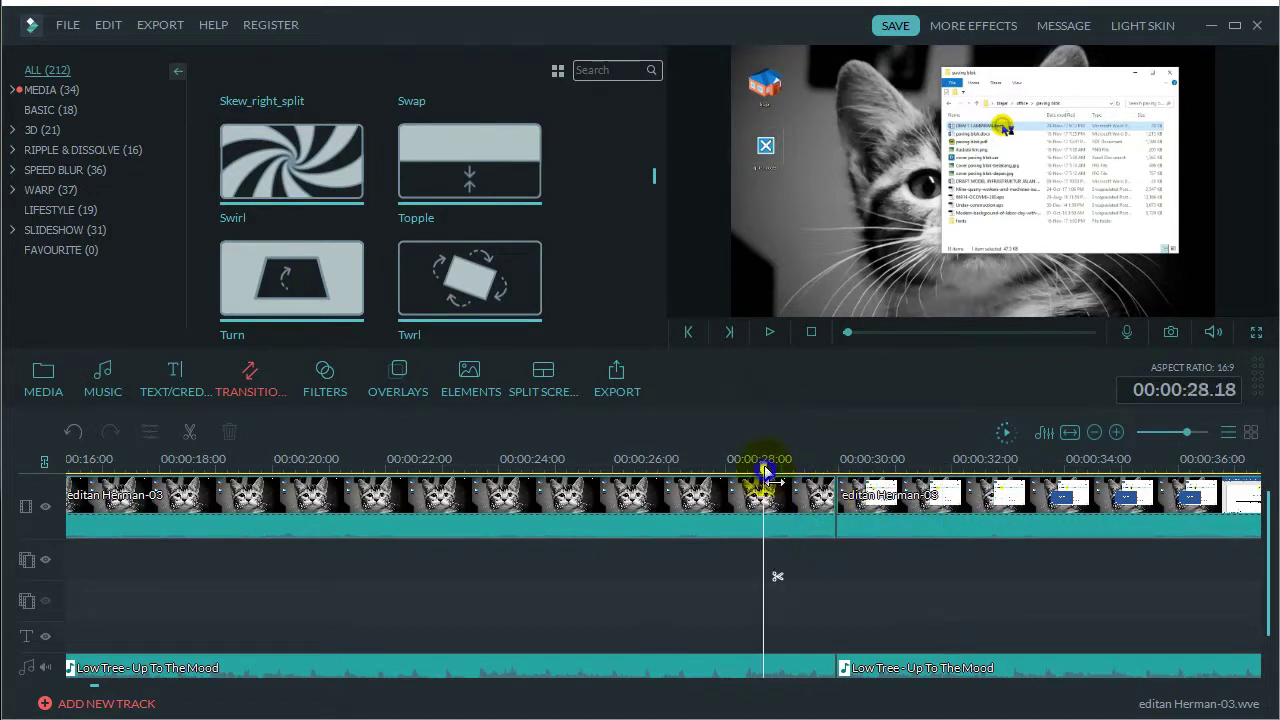
{"action": "key", "text": "space"}
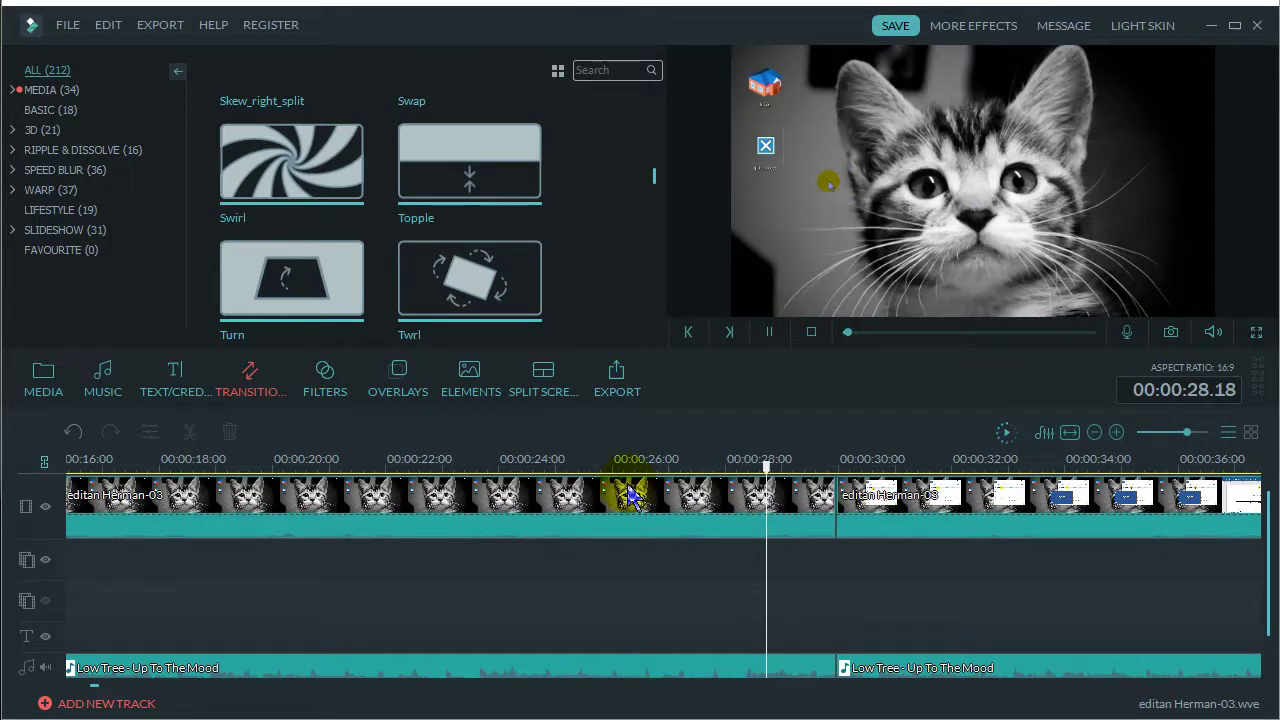
{"action": "key", "text": "space"}
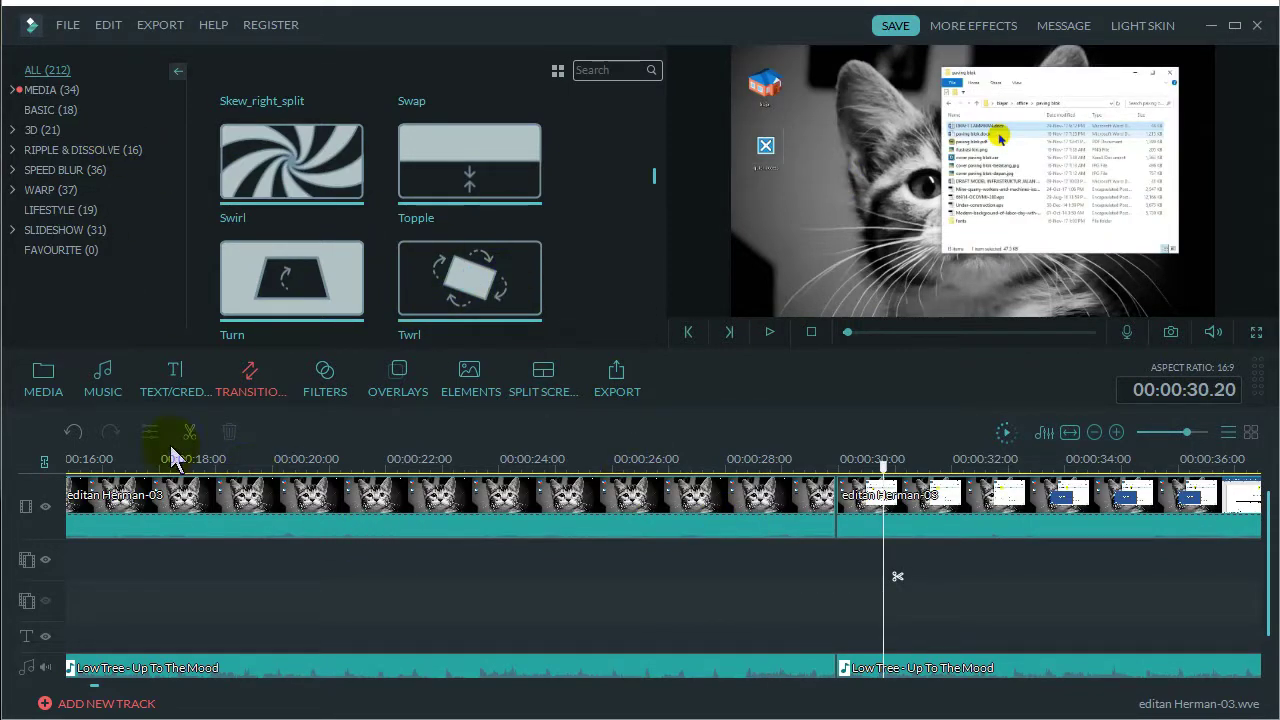
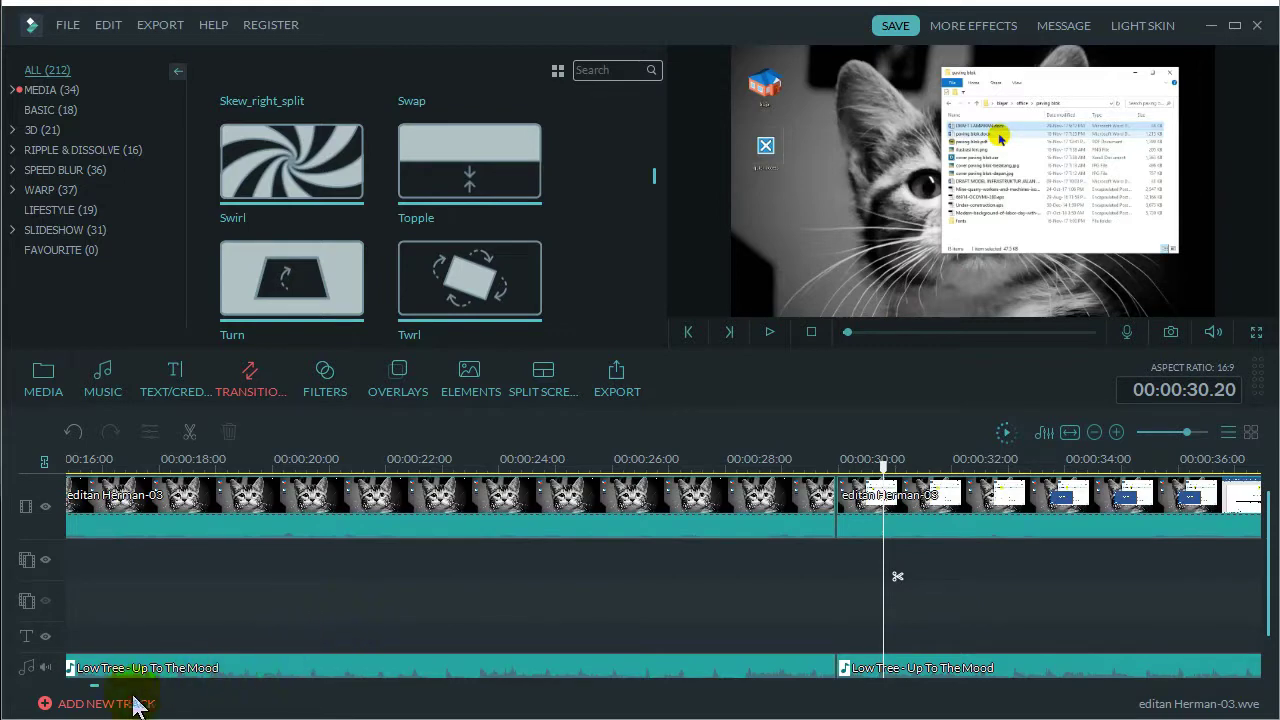
Open the Gaming Set Esports Pack Lower Thirds 3 title to review its text settings and close the editor without changes
{"action": "left_click_drag", "start_coordinate": [95, 688], "coordinate": [86, 688]}
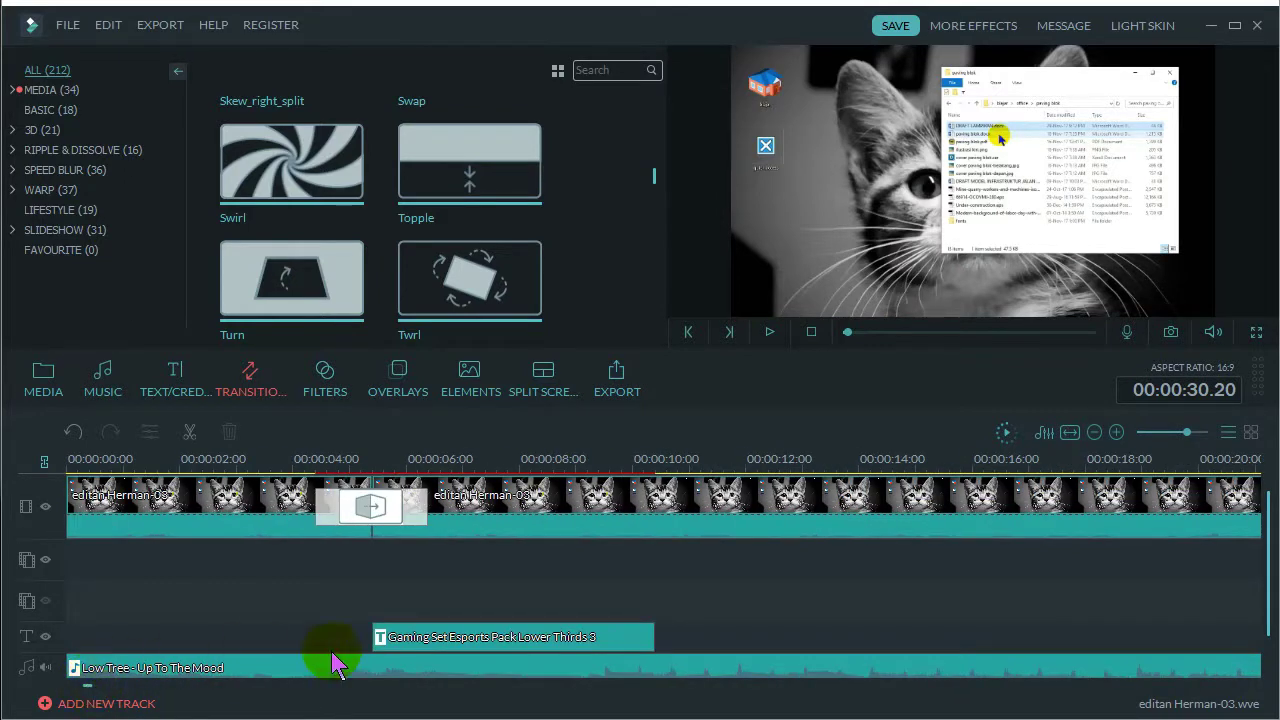
{"action": "left_click", "coordinate": [429, 636]}
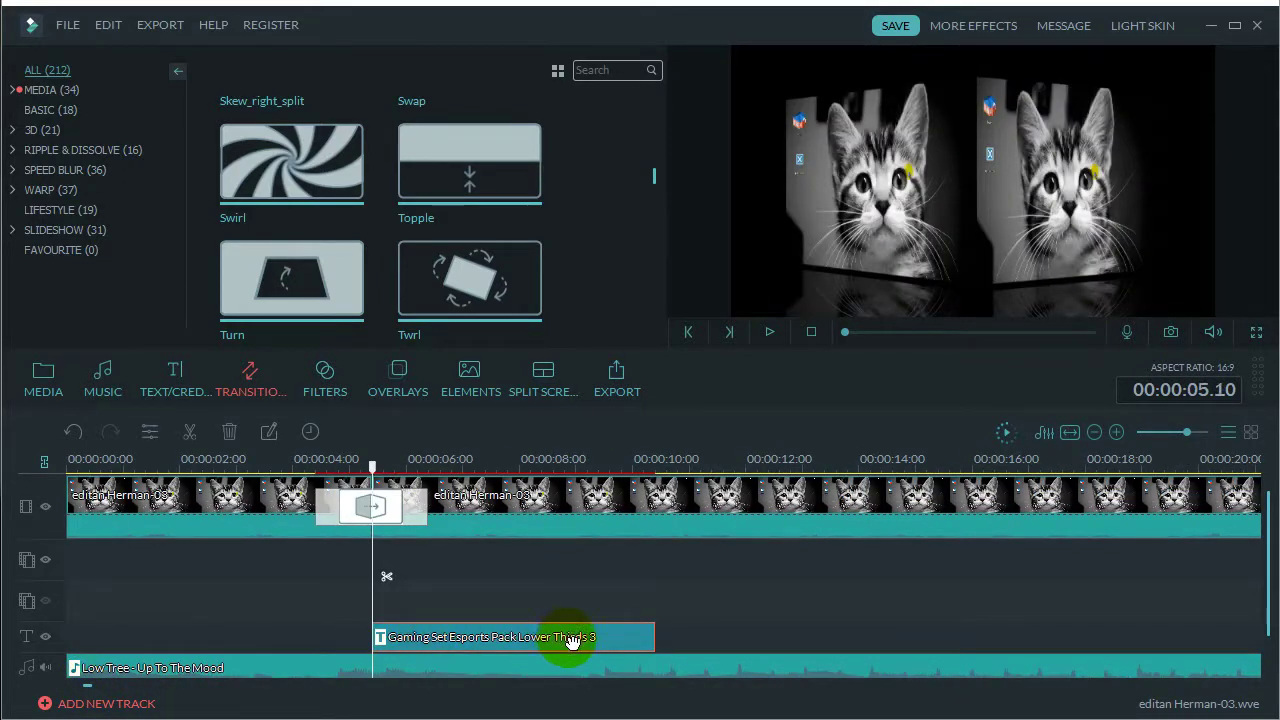
{"action": "double_click", "coordinate": [473, 637]}
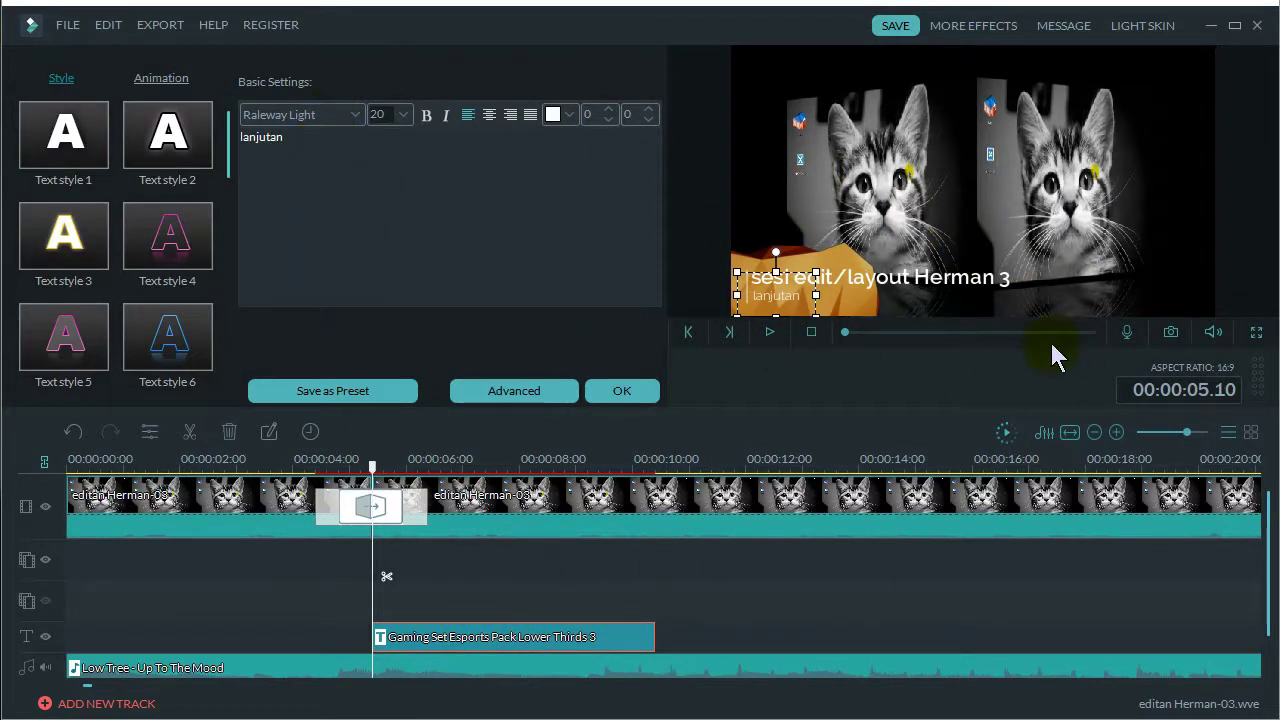
{"action": "left_click", "coordinate": [622, 391]}
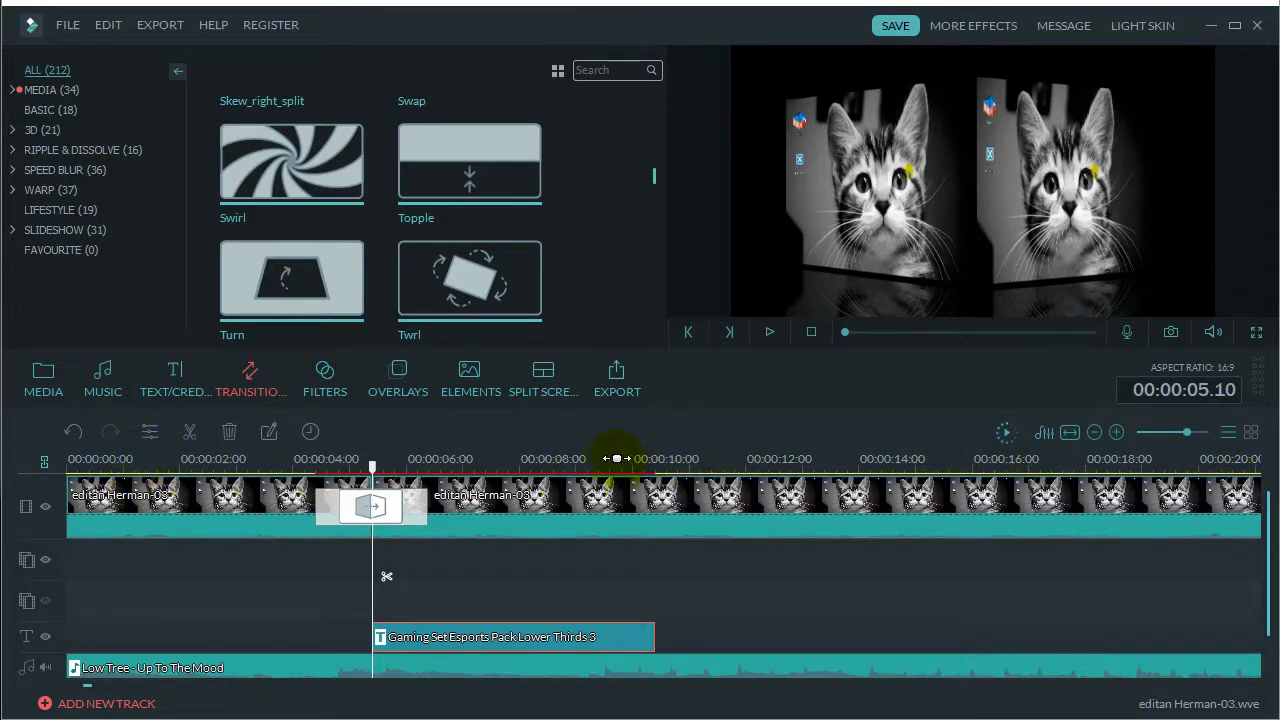
{"action": "left_click_drag", "start_coordinate": [609, 458], "coordinate": [568, 494]}
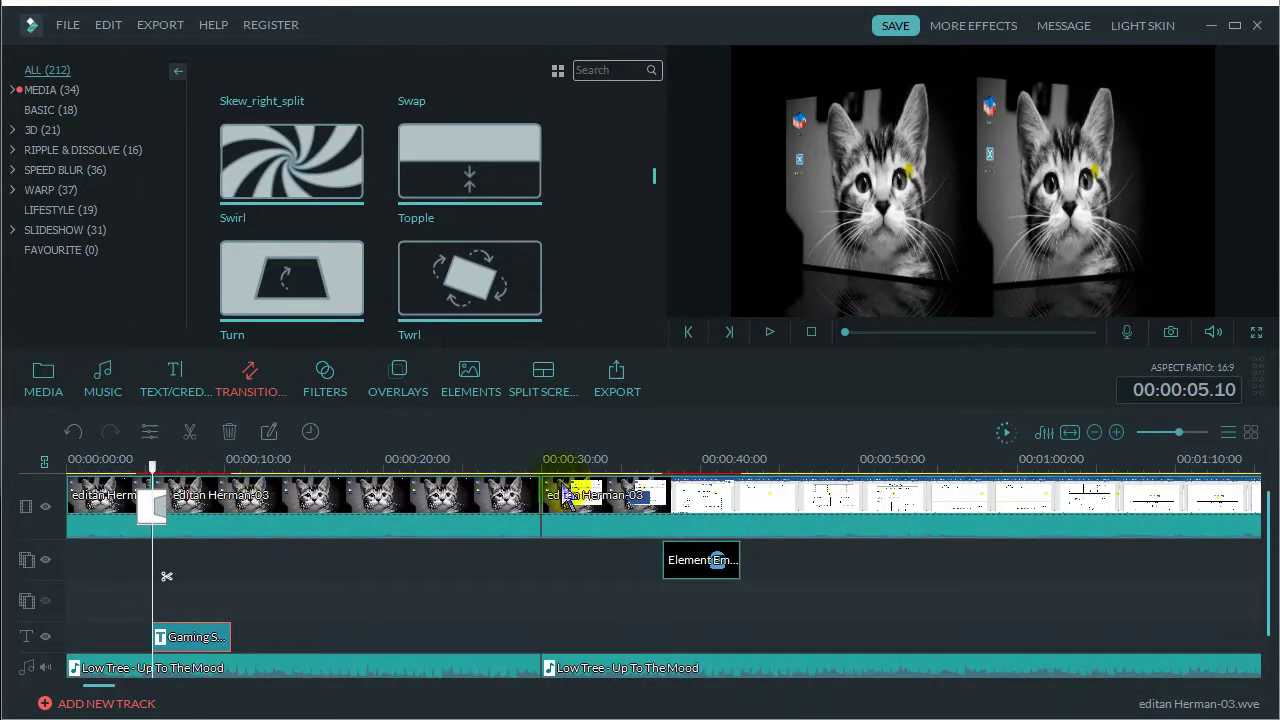
Look through the media, music, text, transition, filter and overlay libraries and play the preview of the Extremely Dirty Film overlay
{"action": "left_click", "coordinate": [55, 378]}
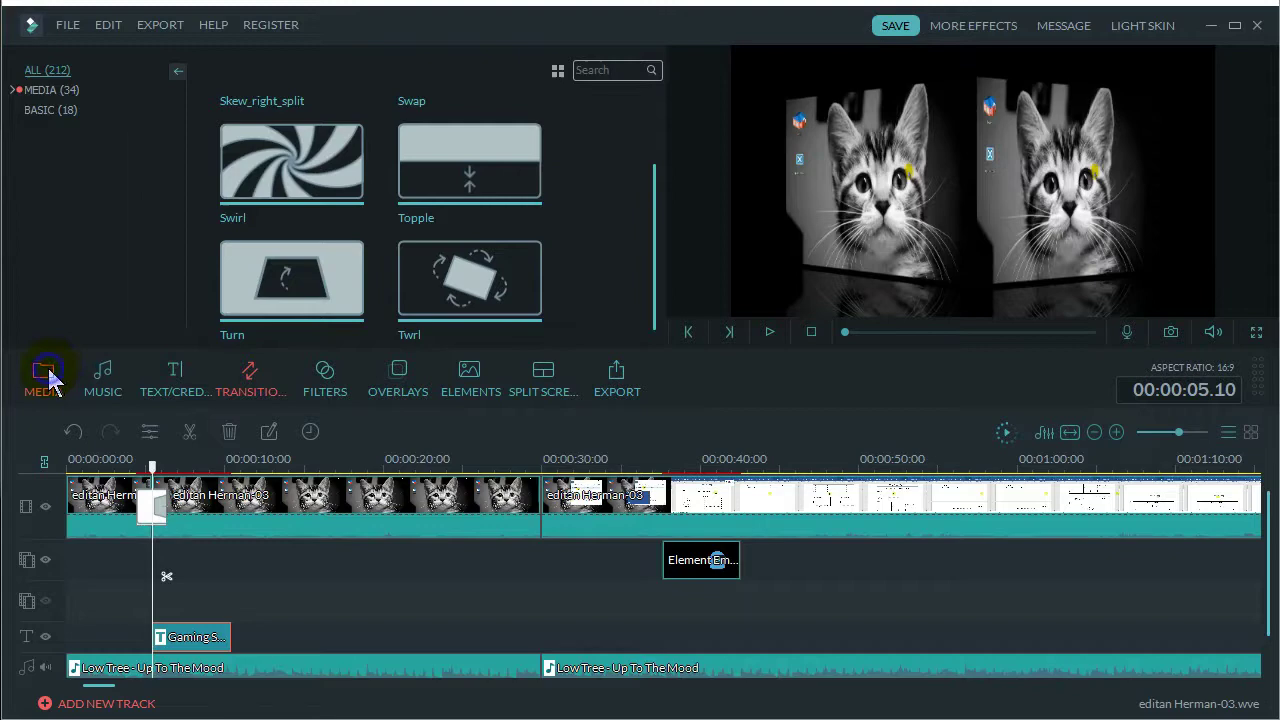
{"action": "left_click", "coordinate": [106, 396]}
{"action": "left_click", "coordinate": [178, 400]}
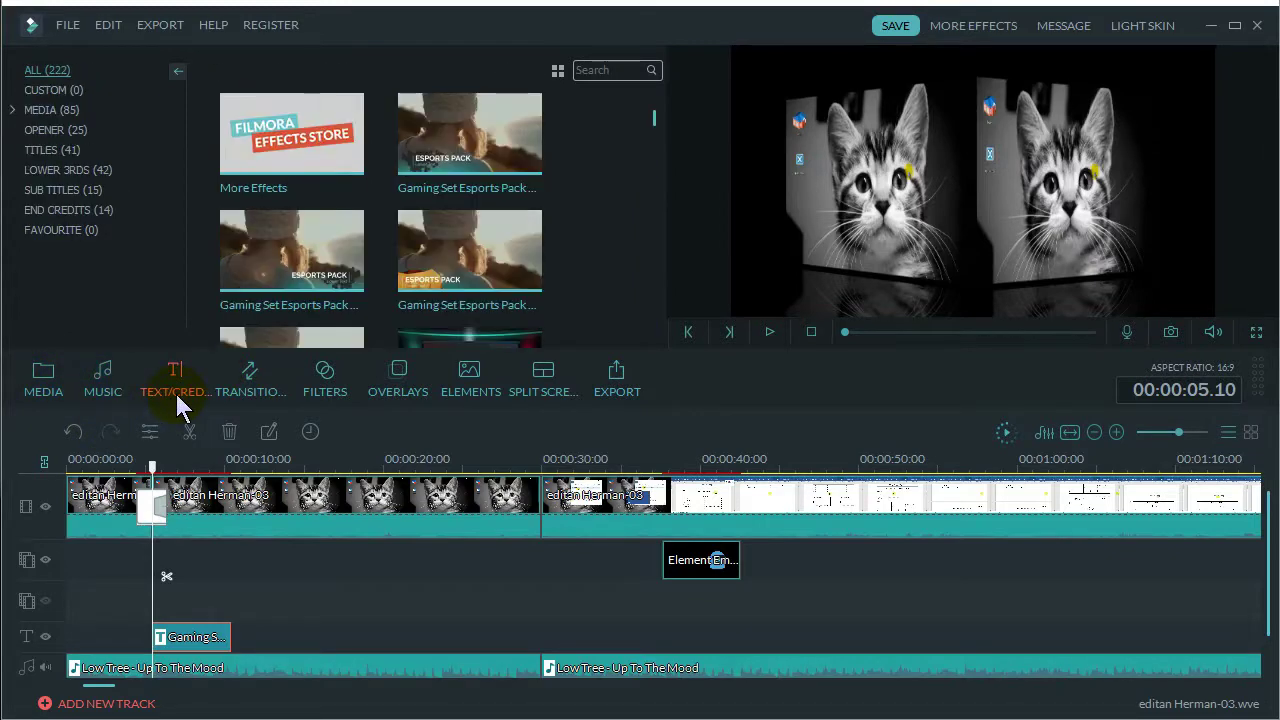
{"action": "left_click", "coordinate": [252, 402]}
{"action": "left_click", "coordinate": [324, 394]}
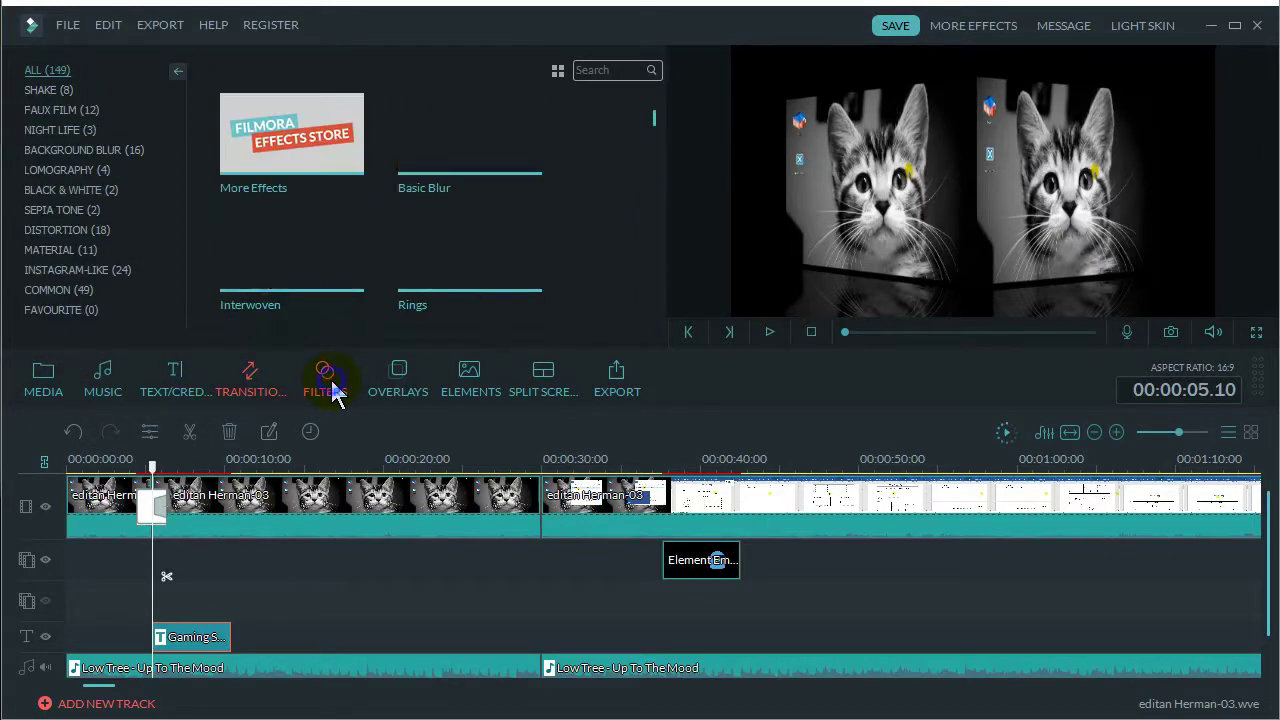
{"action": "left_click", "coordinate": [401, 395]}
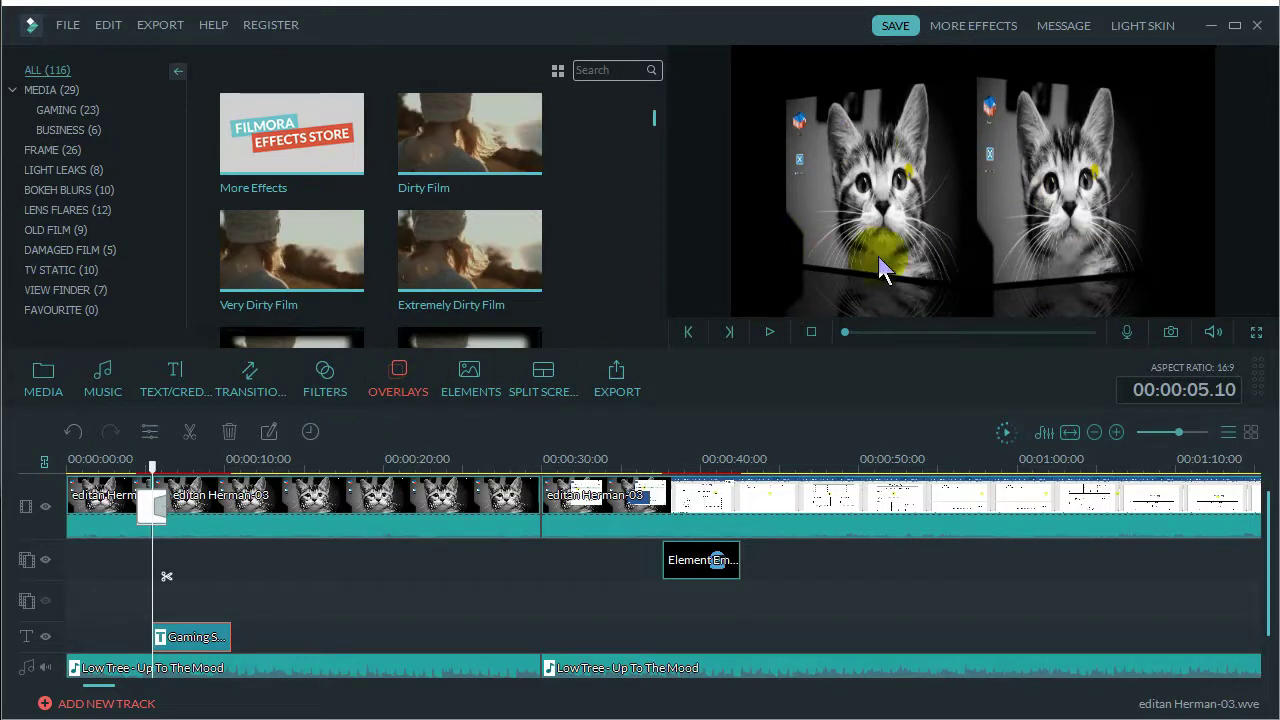
{"action": "left_click", "coordinate": [516, 286]}
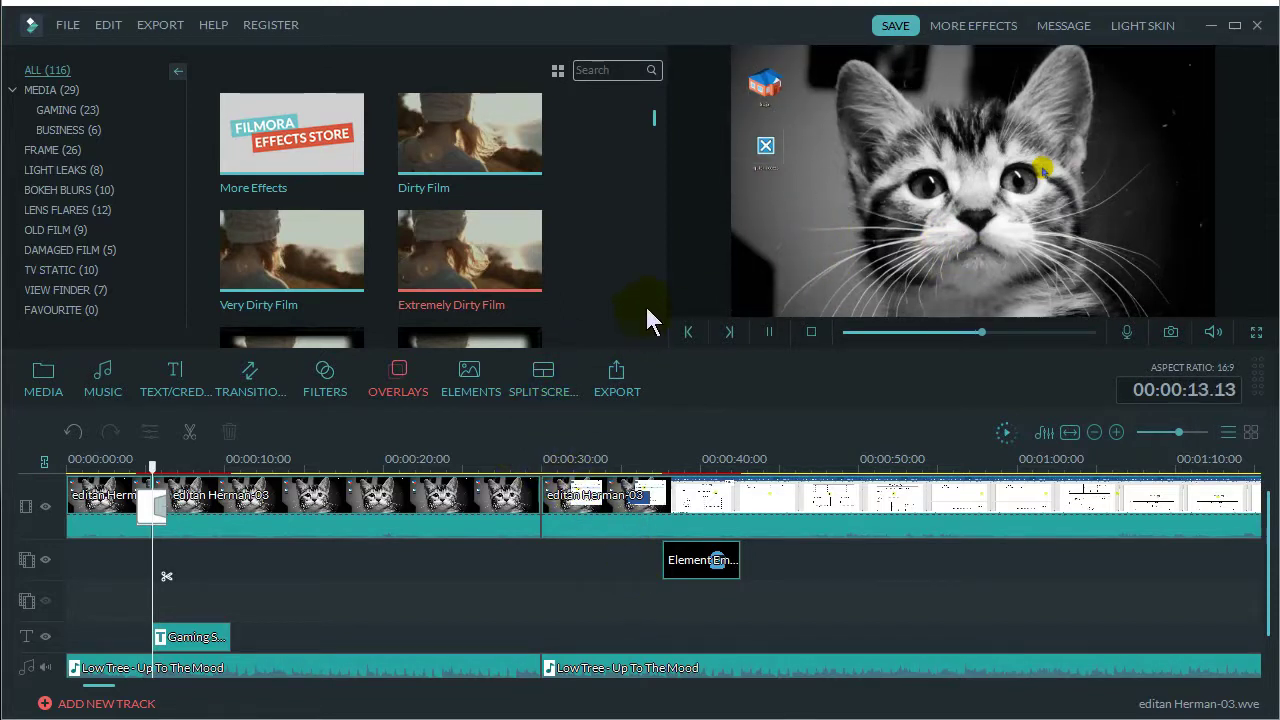
Save the project and open its export output options for the MP4 format
{"action": "left_click", "coordinate": [895, 27]}
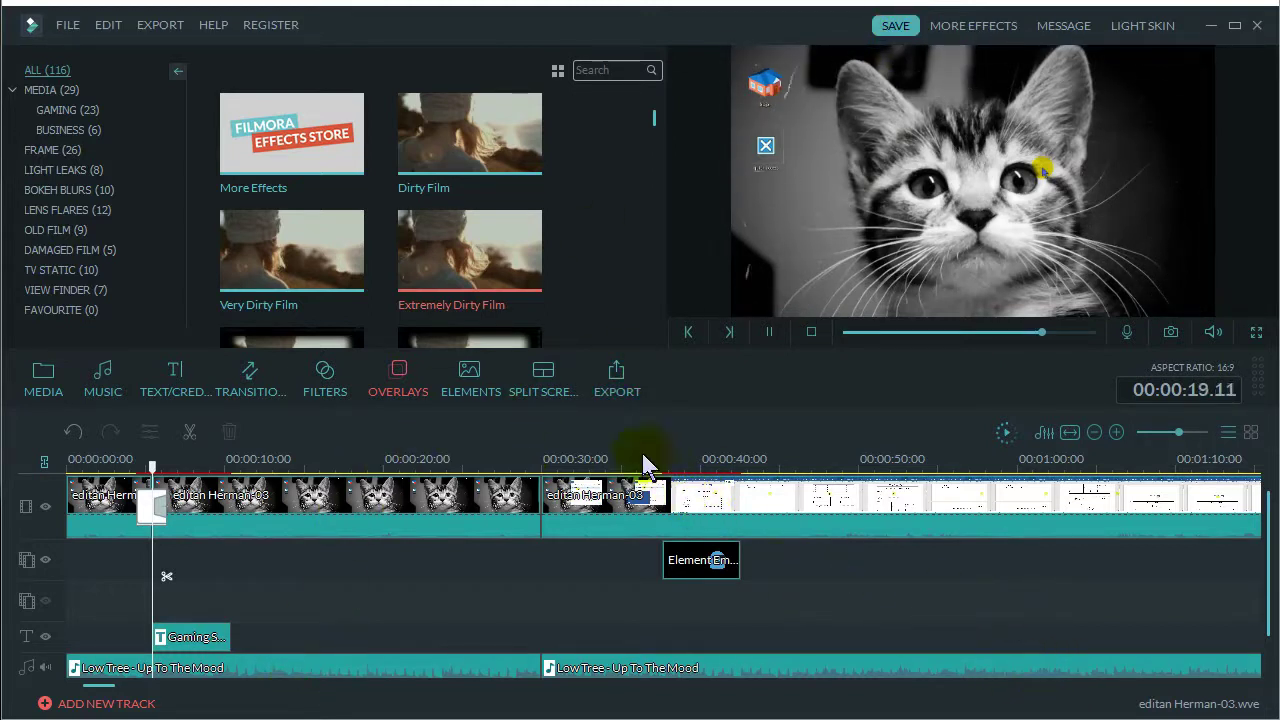
{"action": "left_click", "coordinate": [618, 388]}
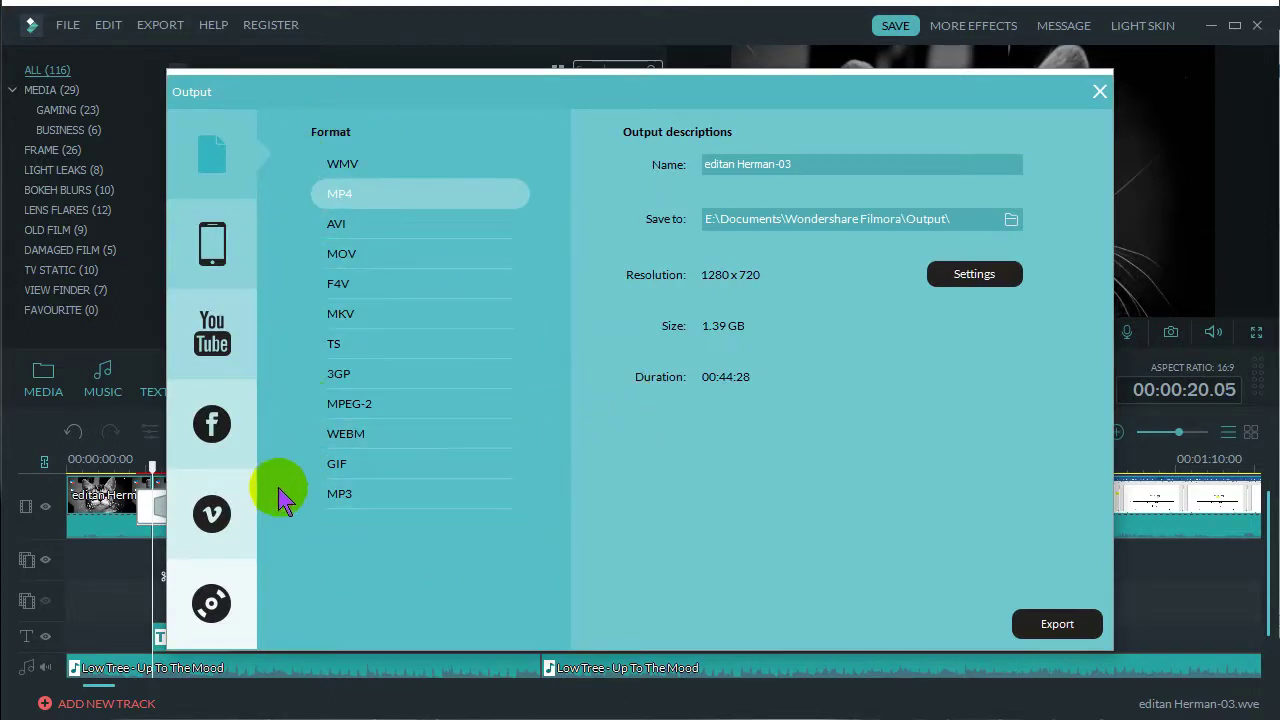
{"action": "left_click", "coordinate": [859, 167]}
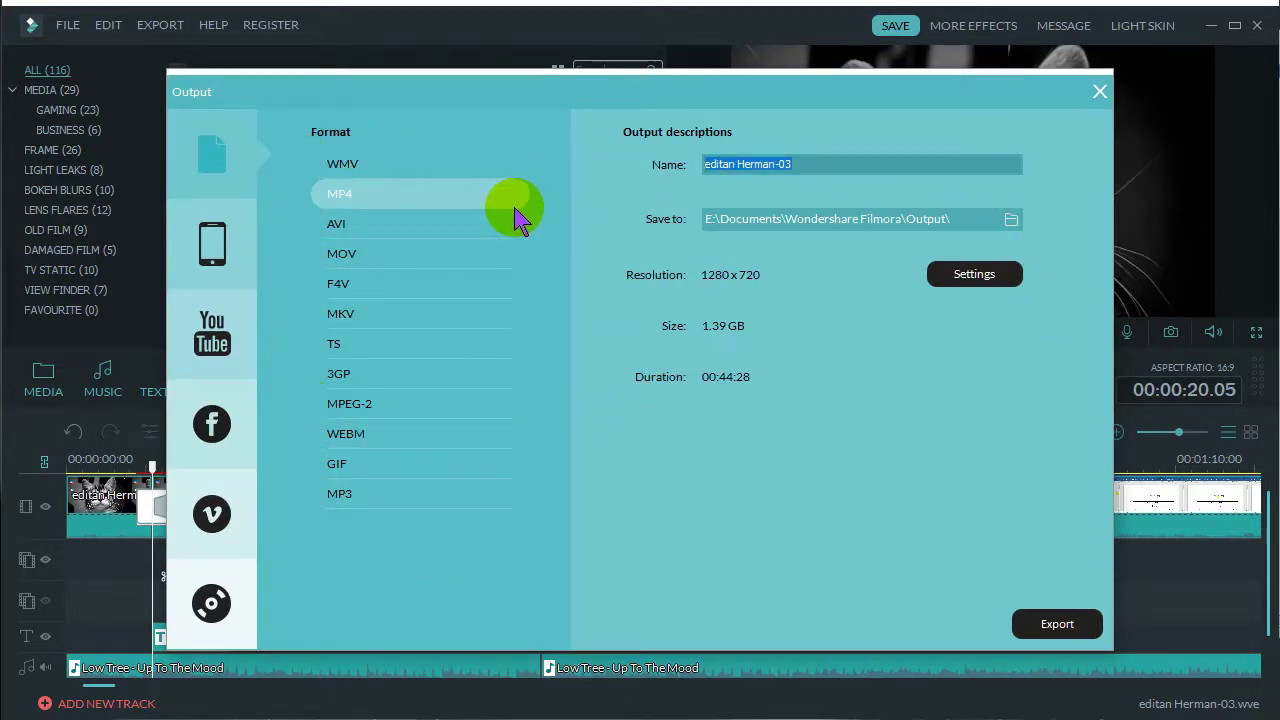
Compare the Better and Best quality presets in the MP4 export settings and close the output window without exporting
{"action": "left_click", "coordinate": [960, 275]}
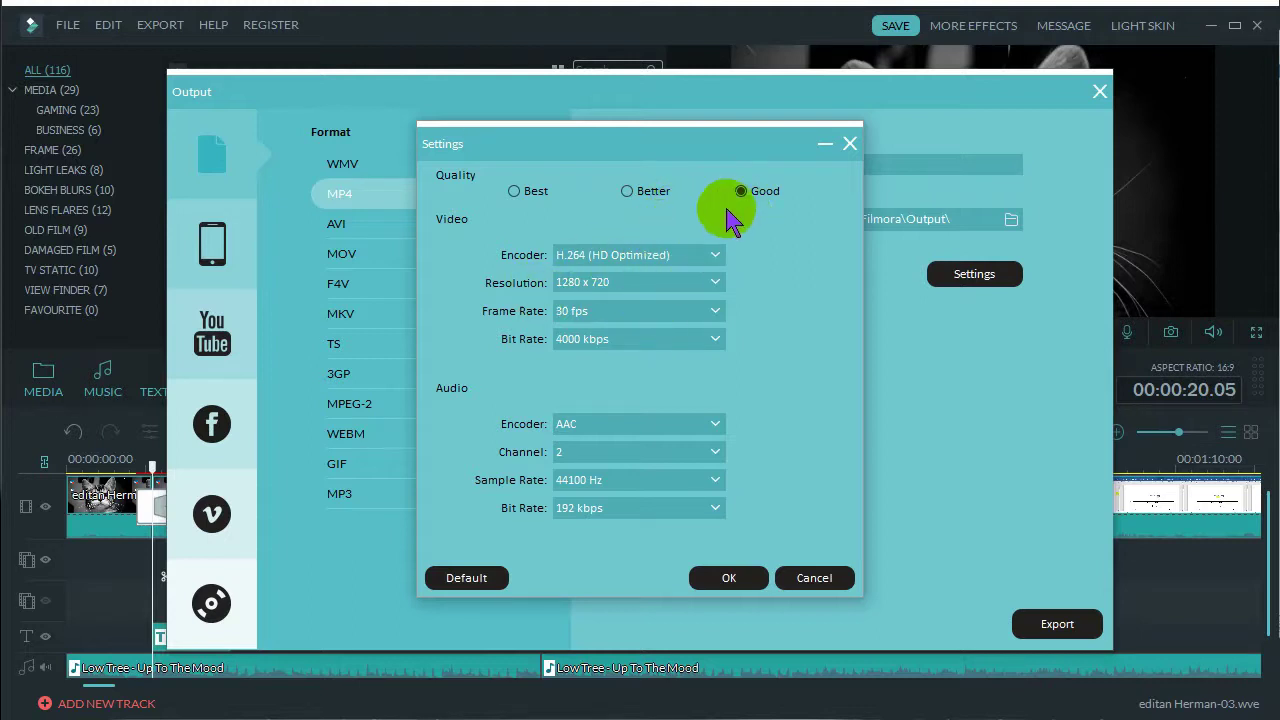
{"action": "left_click", "coordinate": [628, 192]}
{"action": "left_click", "coordinate": [528, 193]}
{"action": "left_click", "coordinate": [639, 197]}
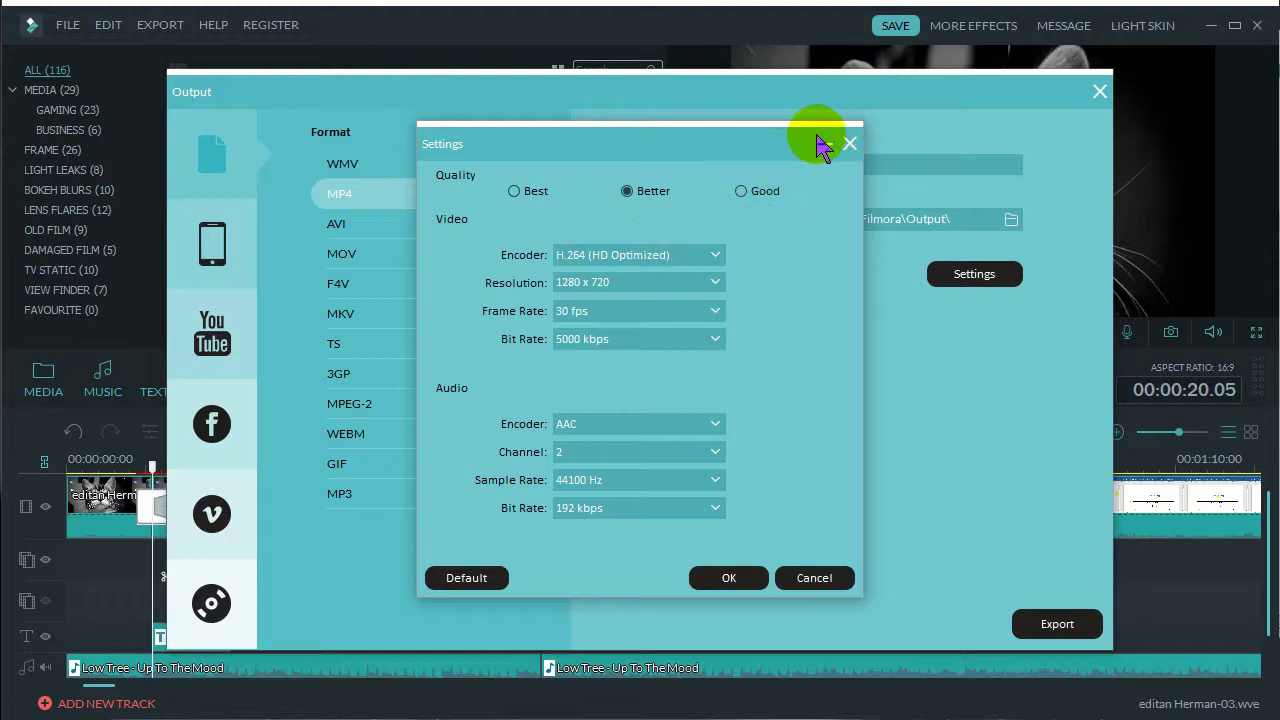
{"action": "left_click", "coordinate": [850, 144]}
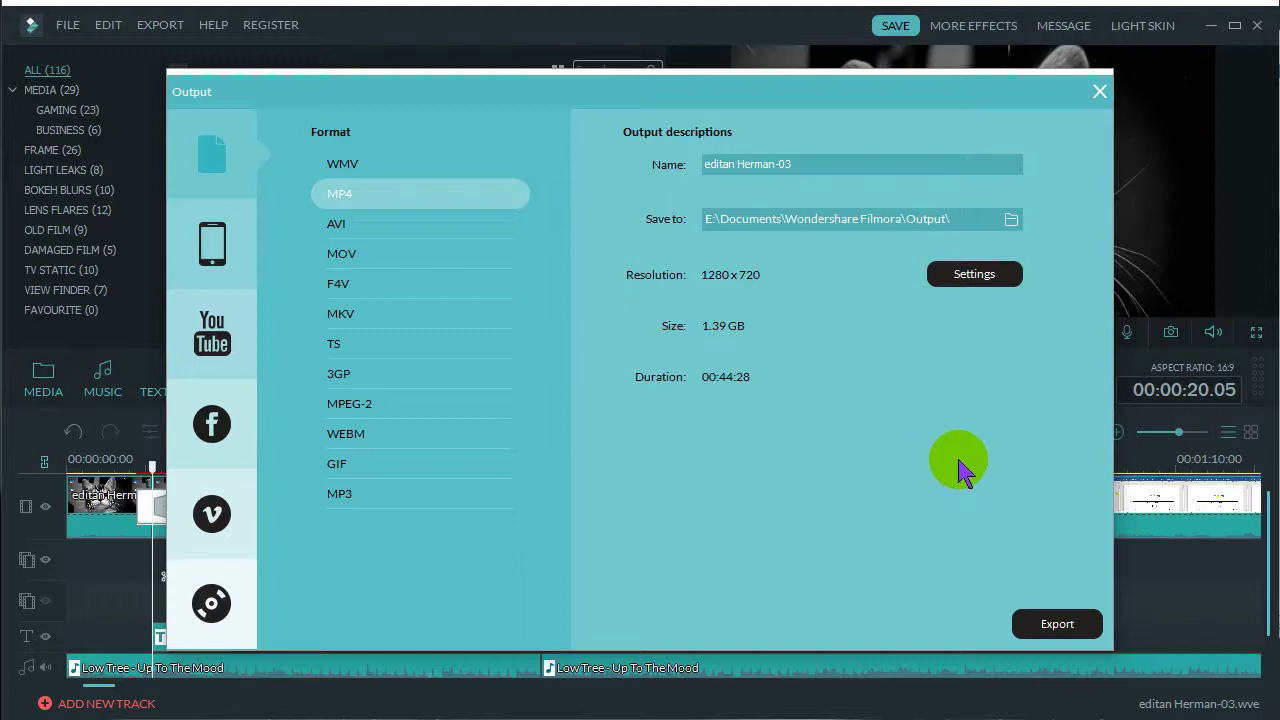
{"action": "left_click_drag", "start_coordinate": [1025, 93], "coordinate": [925, 81]}
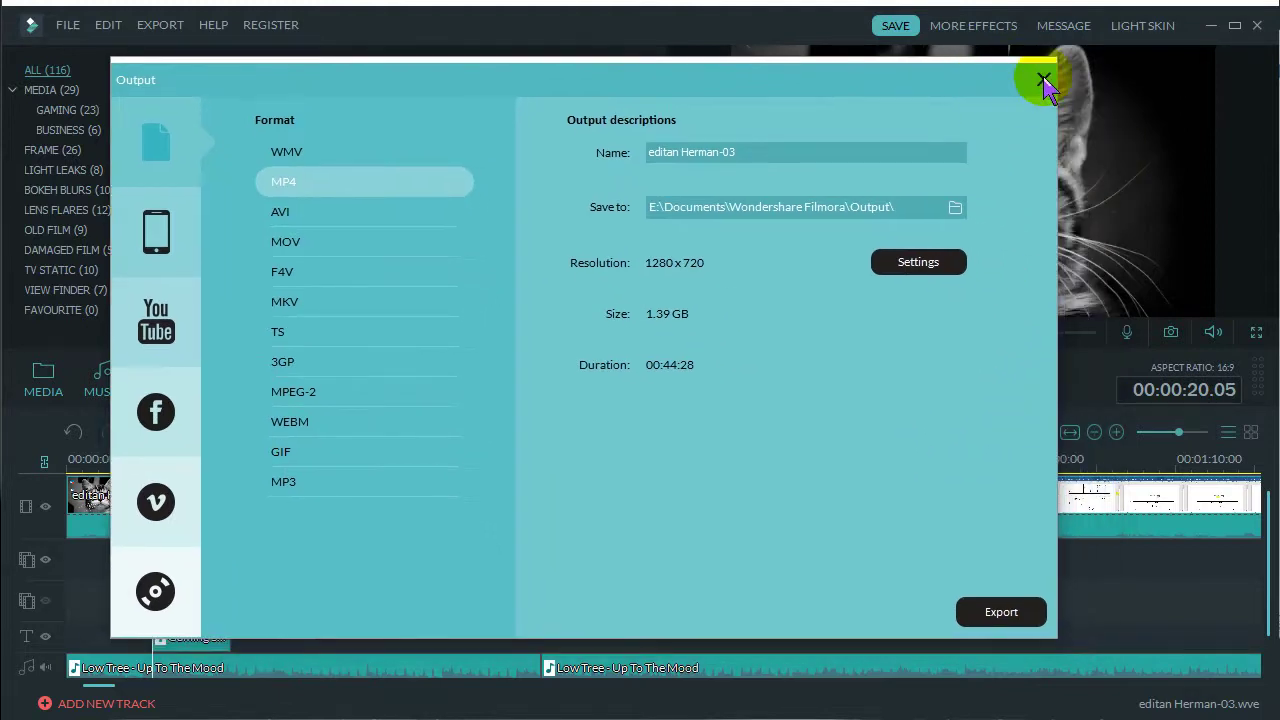
{"action": "left_click", "coordinate": [1045, 78]}
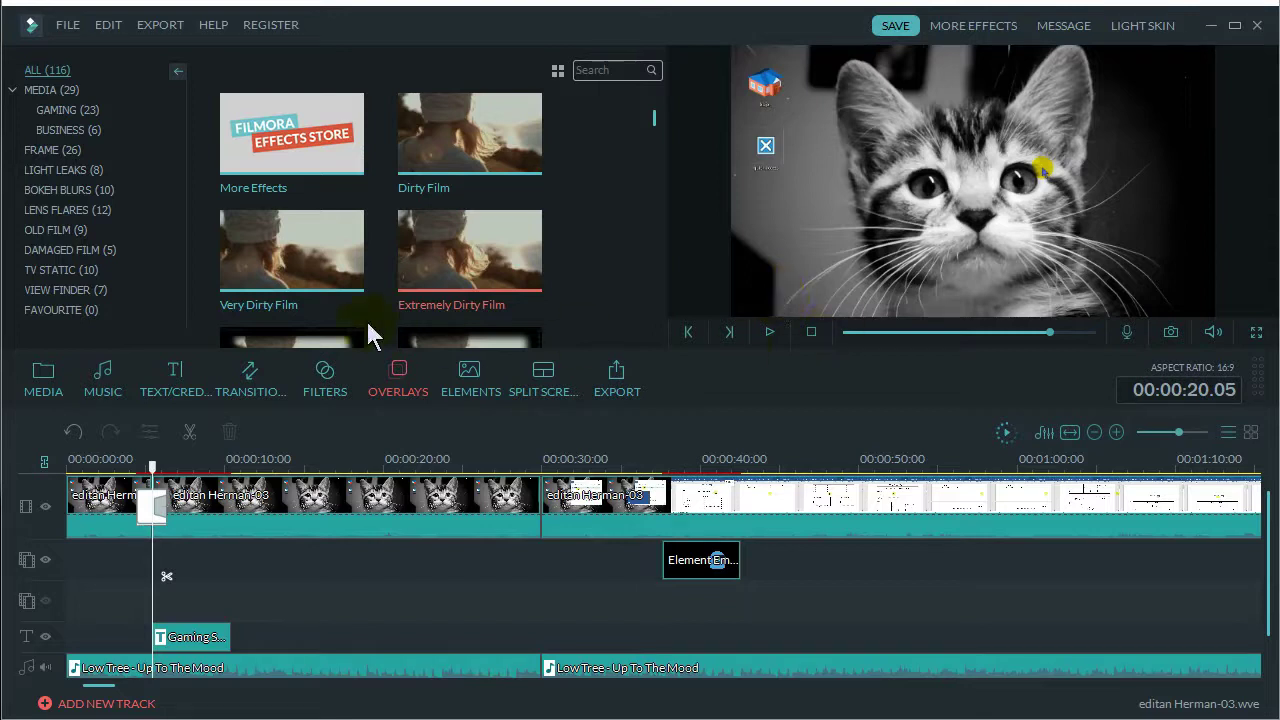
{"action": "left_click", "coordinate": [466, 262]}
{"action": "mouse_move", "coordinate": [460, 262]}
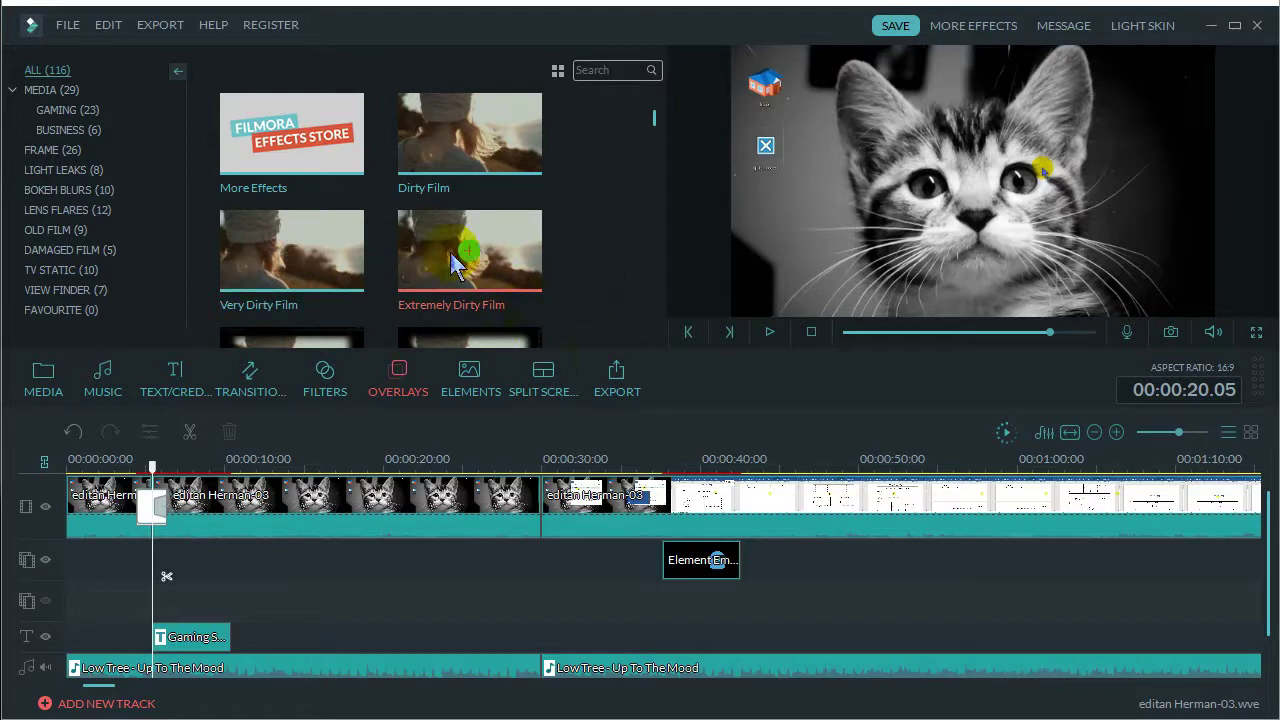